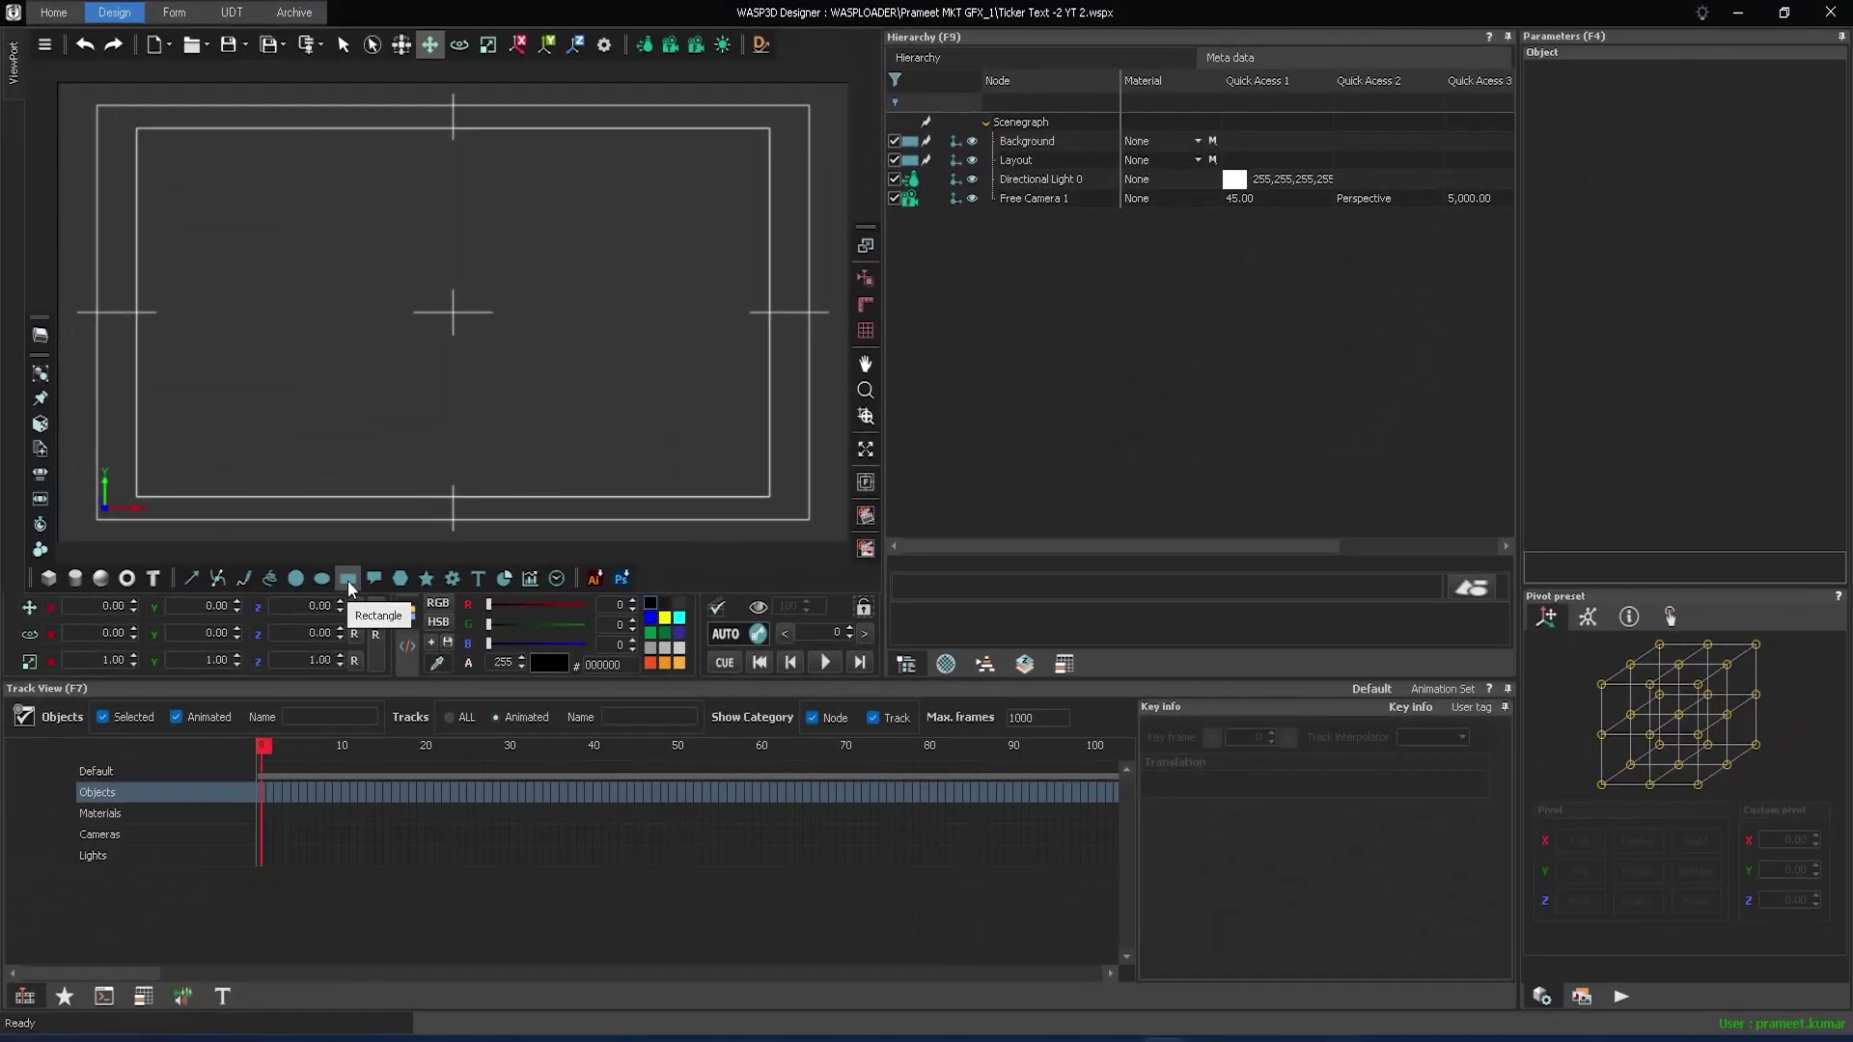
# - Create a rectangle with a width of 1,930 and a height of 80
pyautogui.click(348, 581)
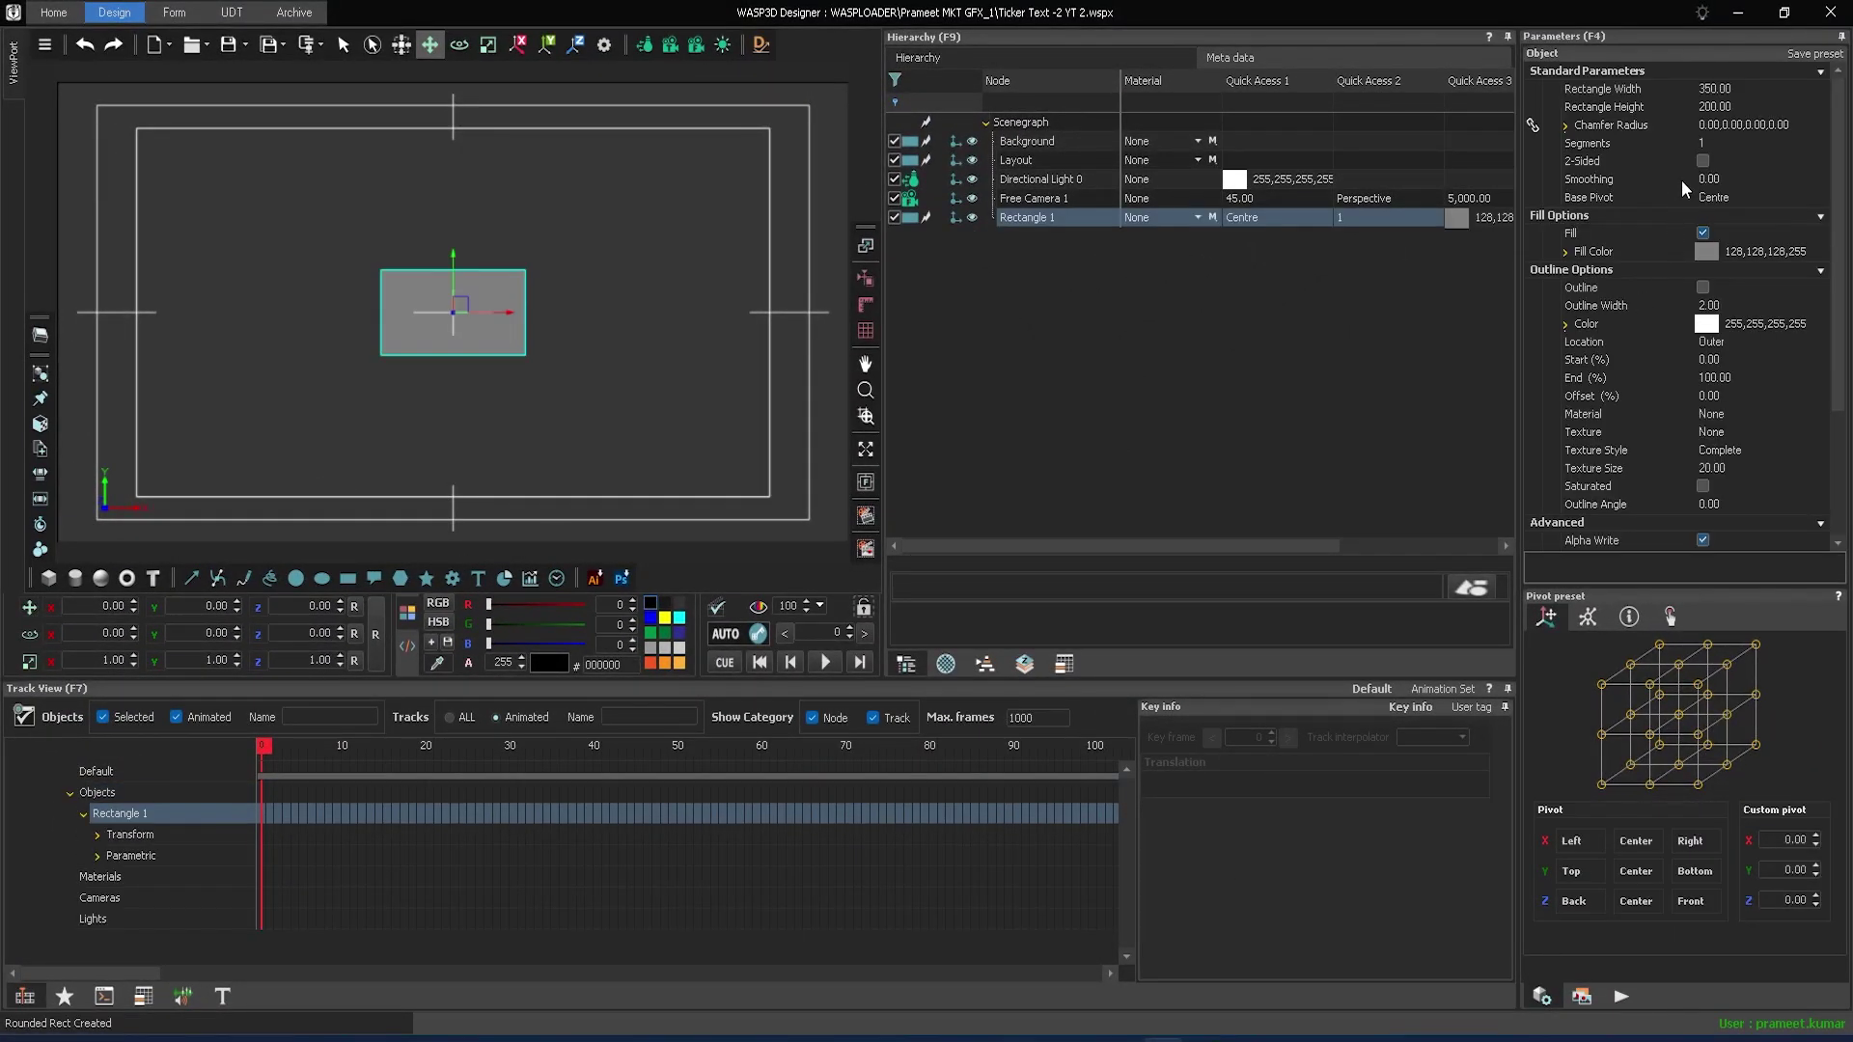
pyautogui.click(1711, 91)
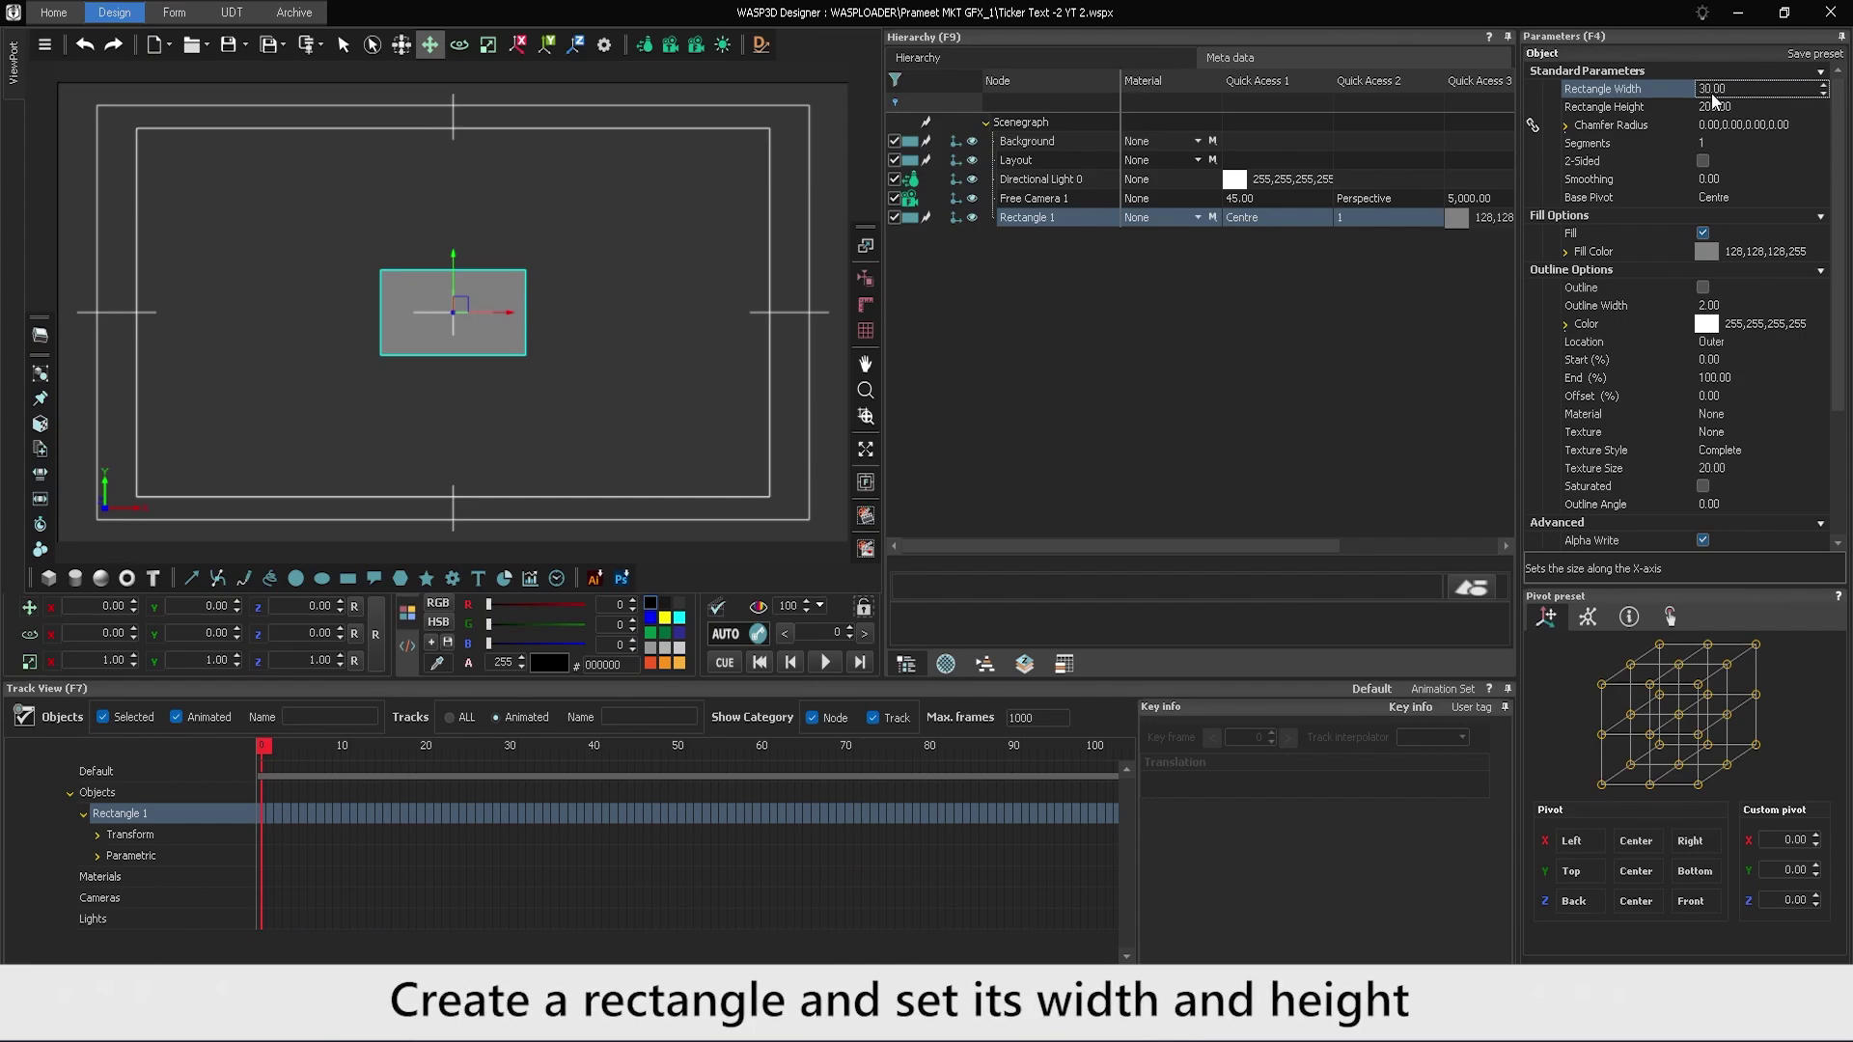
pyautogui.write('9')
pyautogui.press('Return')
pyautogui.click(1710, 106)
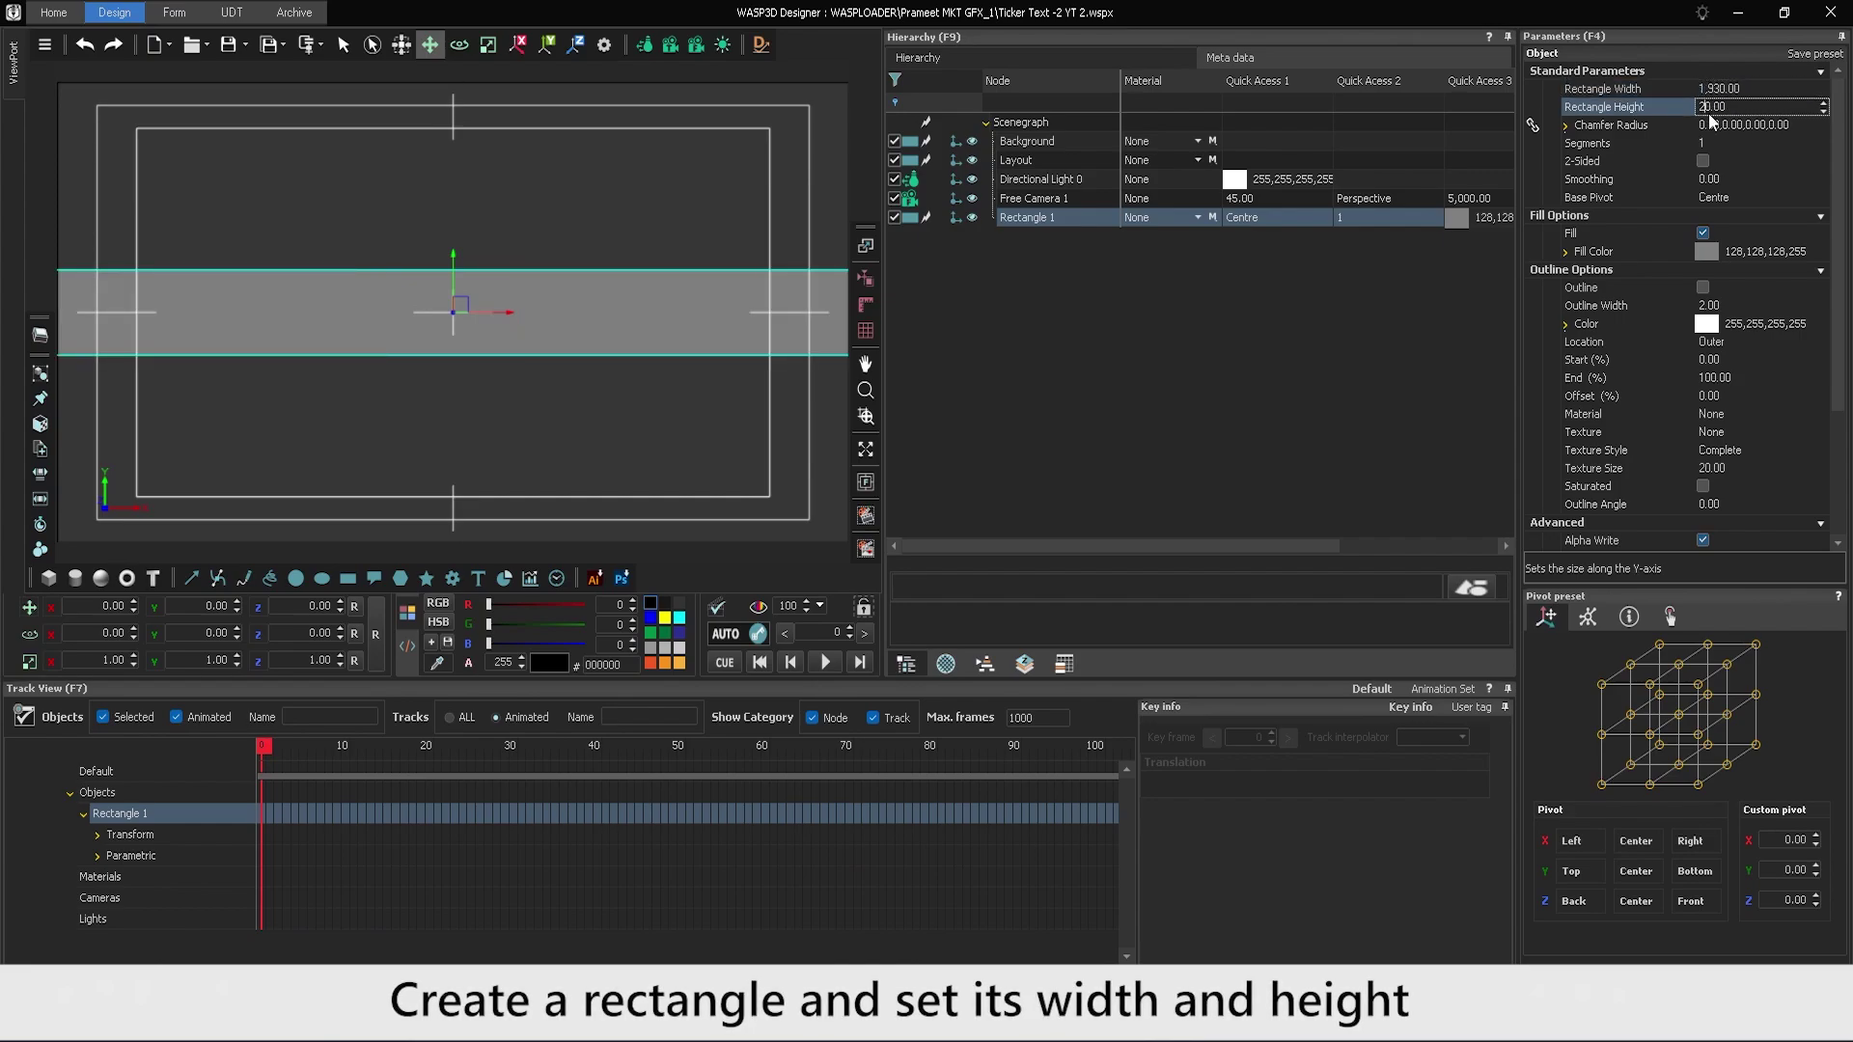
pyautogui.press('BackSpace')
pyautogui.write('8')
pyautogui.press('Return')
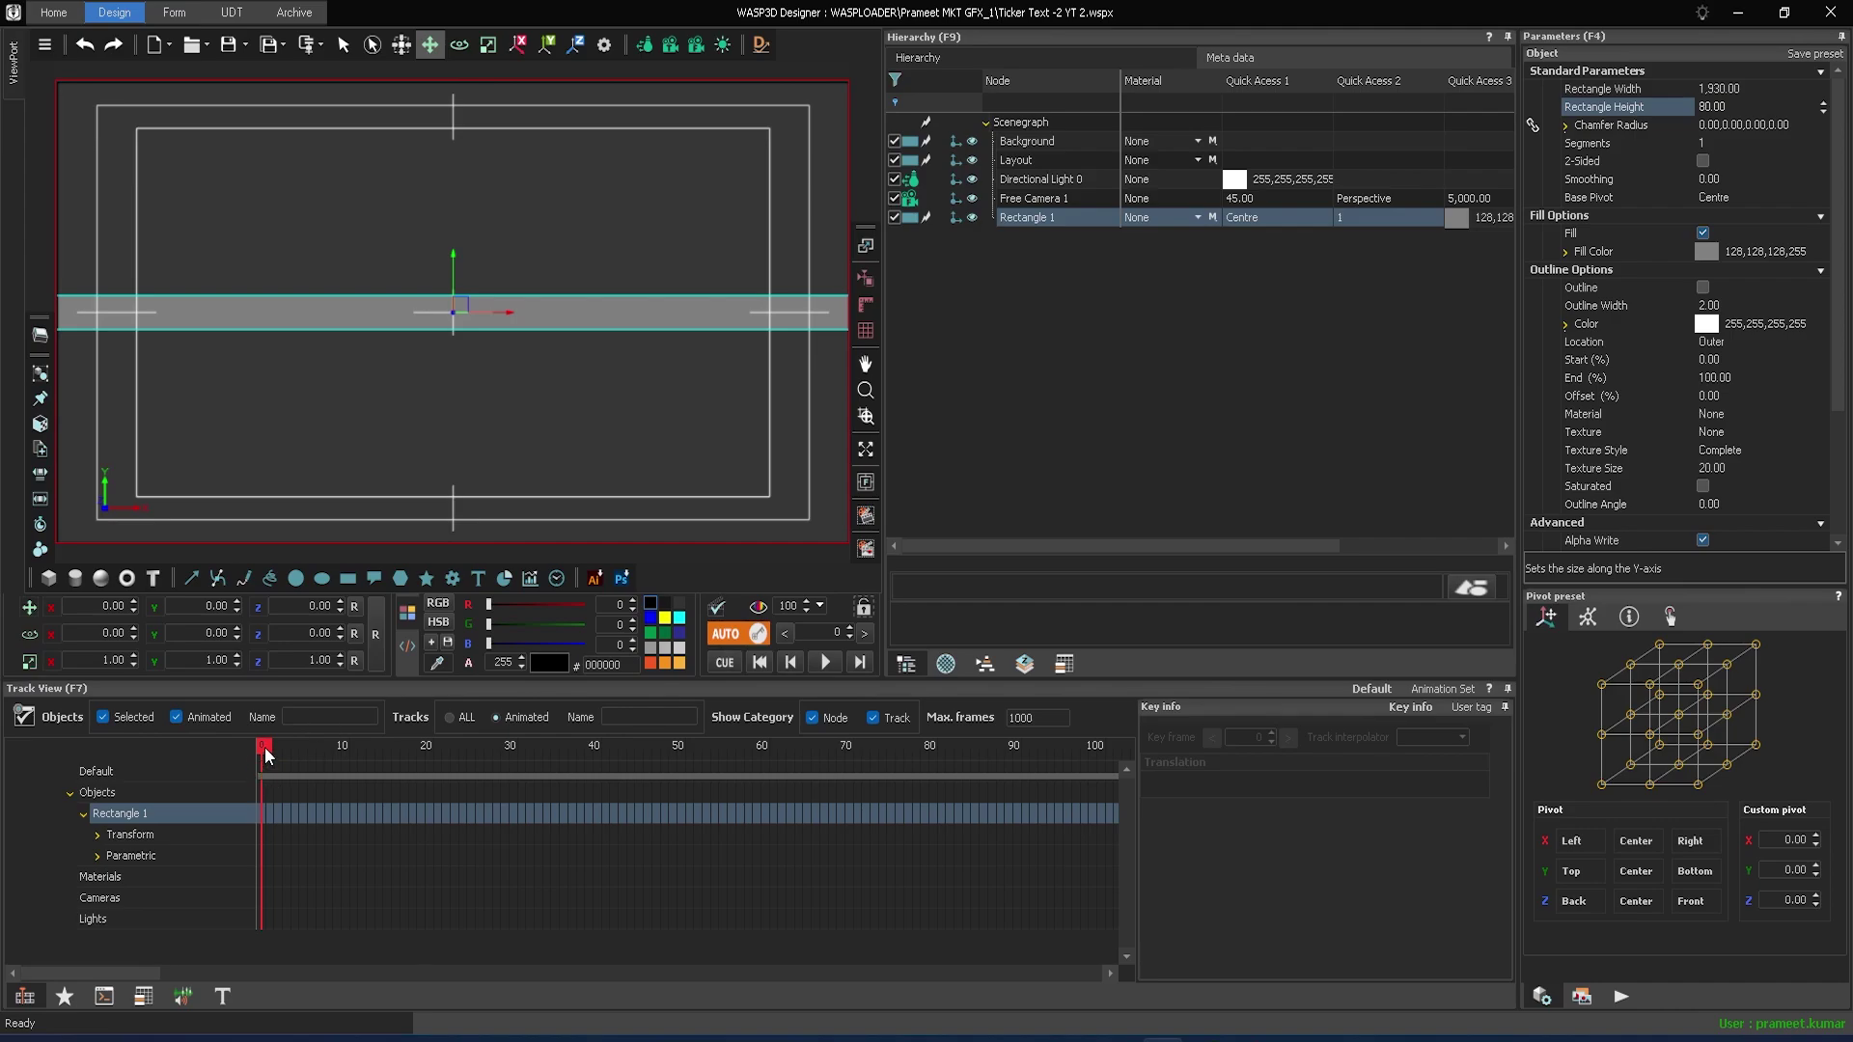
# - Animate the rectangle's X position with auto keying from -1,930 at frame 0 to 0 at frame 15
pyautogui.moveTo(266, 751); pyautogui.dragTo(386, 750)
pyautogui.click(131, 612)
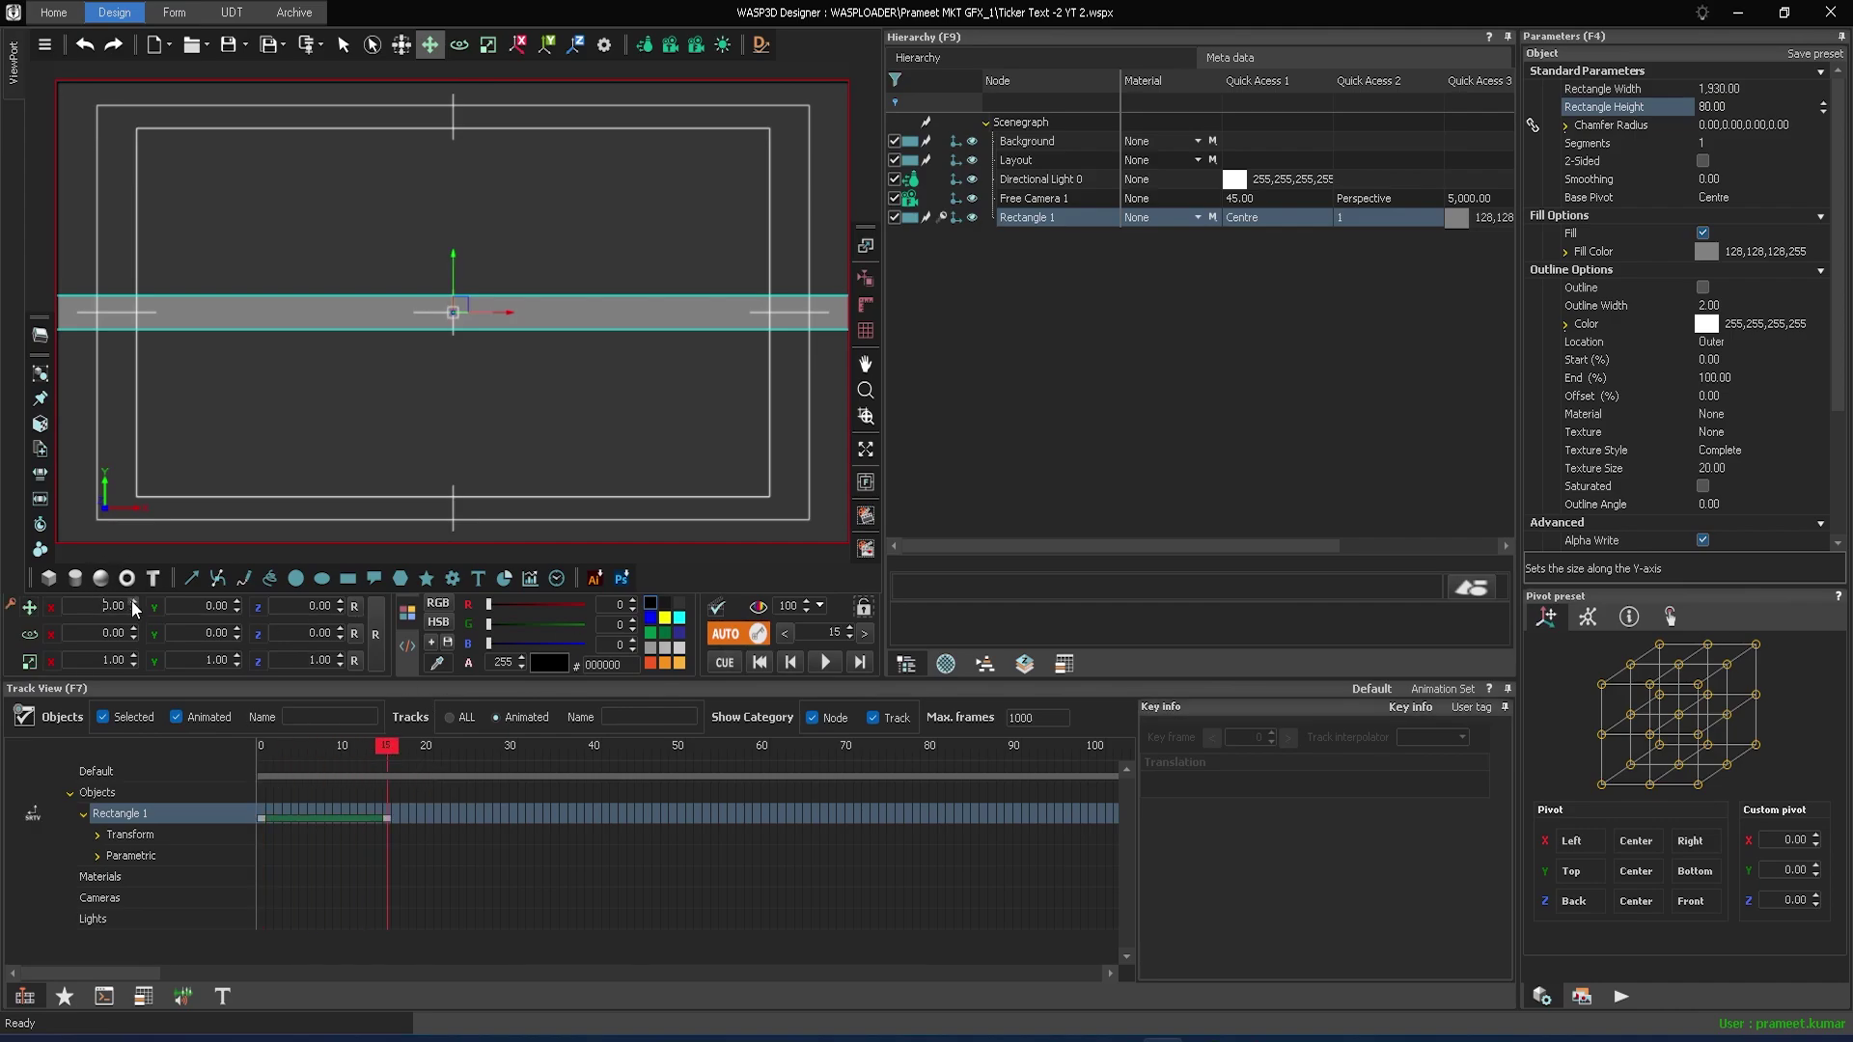
pyautogui.click(131, 602)
pyautogui.click(263, 746)
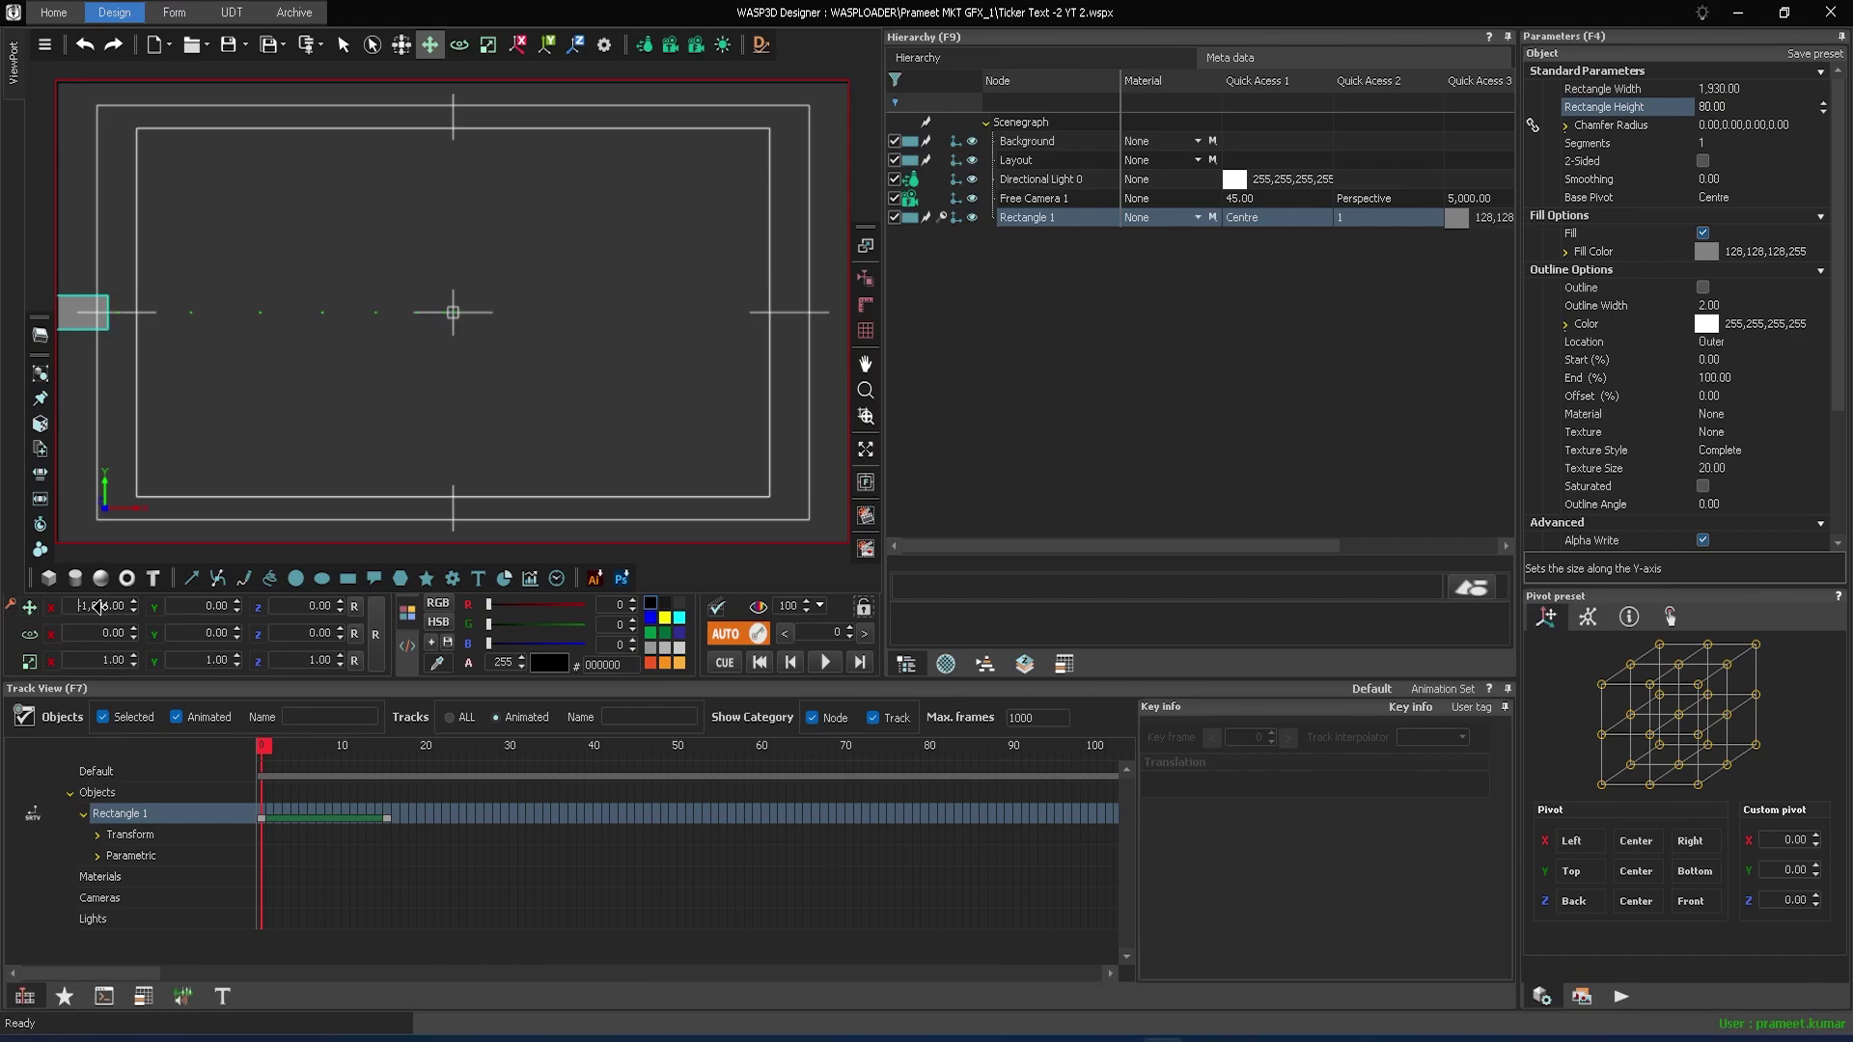
pyautogui.moveTo(98, 607); pyautogui.dragTo(1, 635)
pyautogui.click(133, 601)
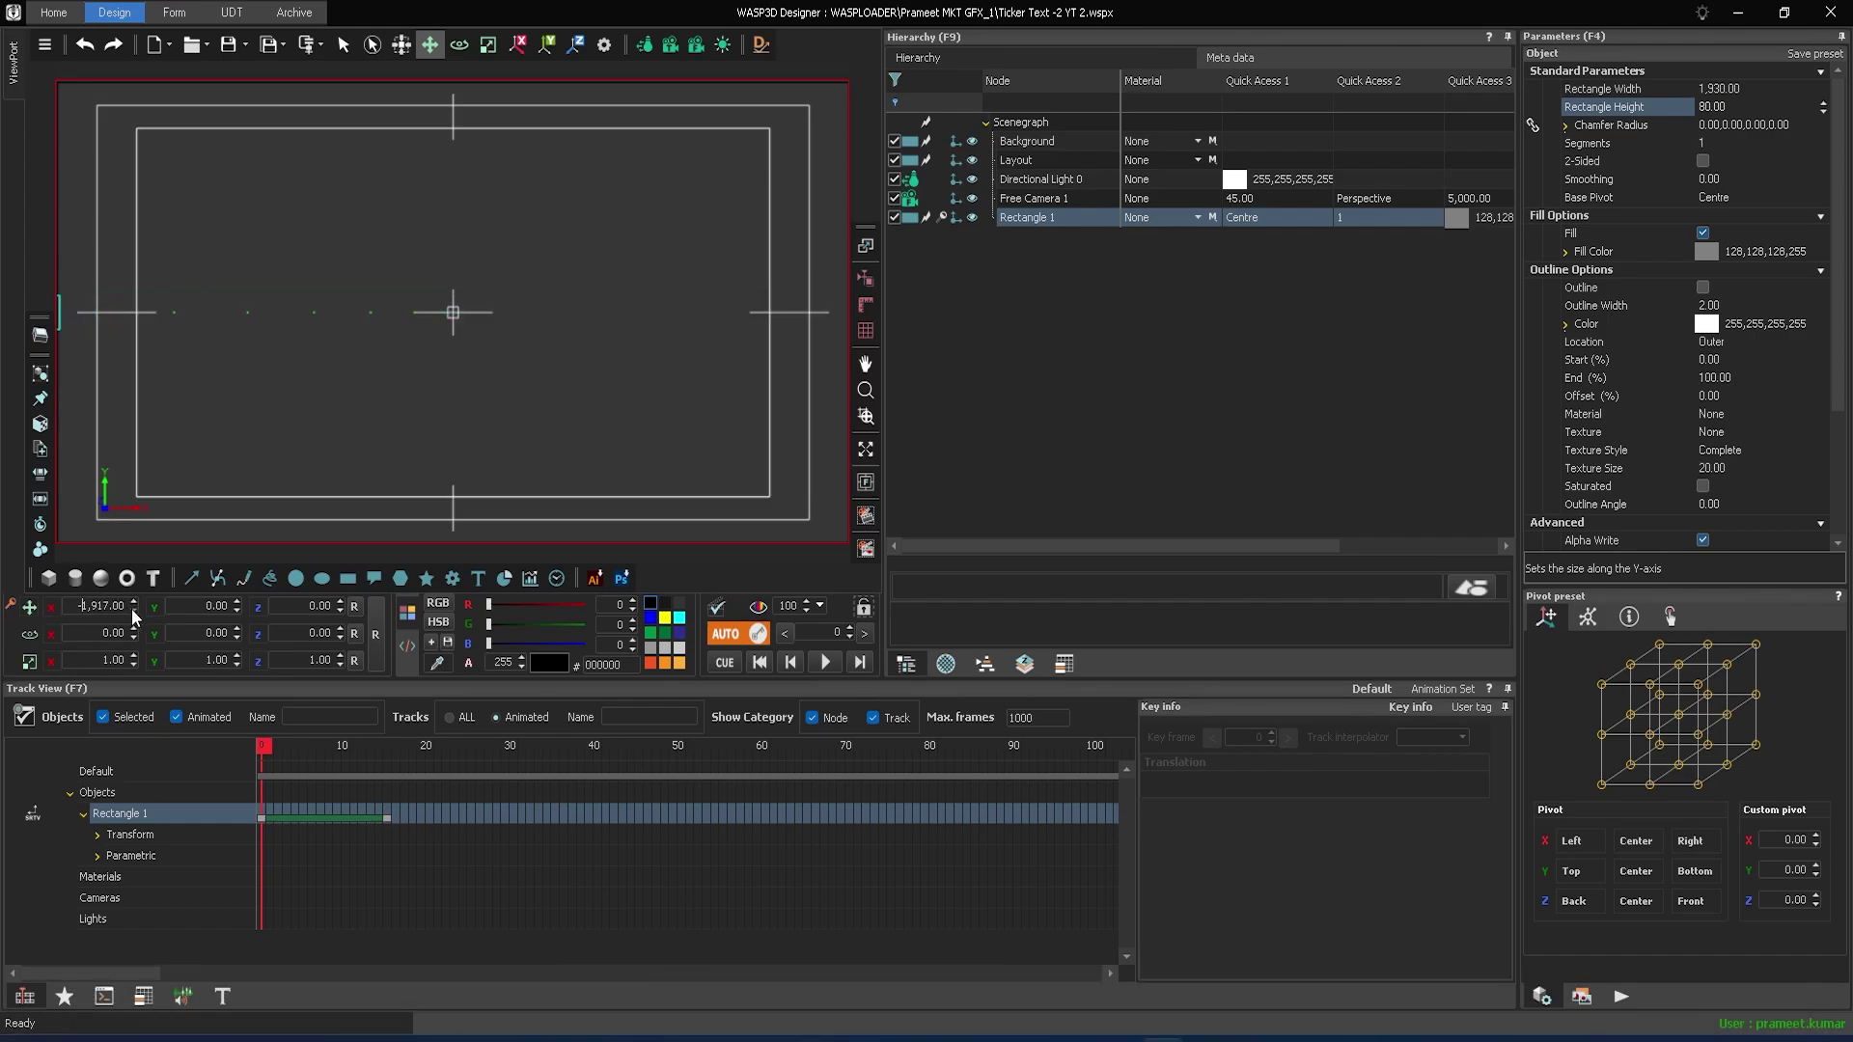
pyautogui.click(133, 612)
pyautogui.click(134, 612)
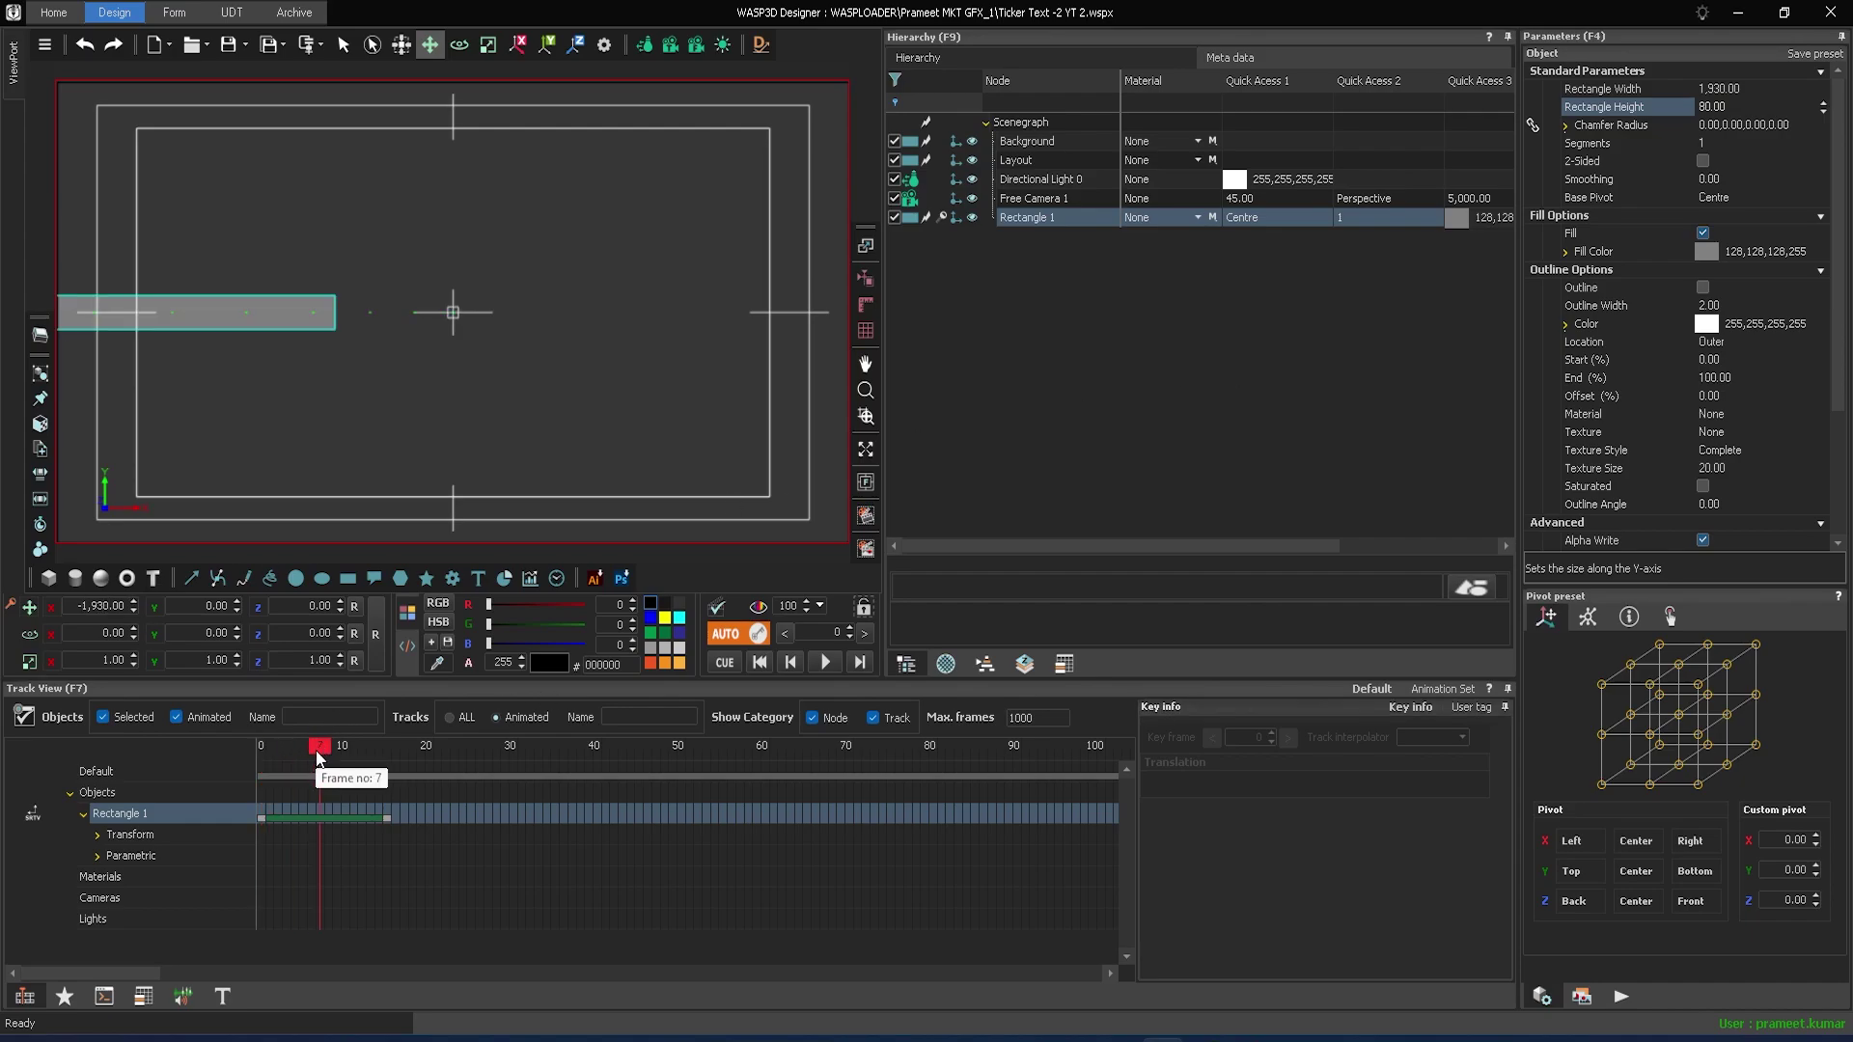
# - Duplicate the animated rectangle
pyautogui.rightClick(1049, 224)
pyautogui.moveTo(1158, 237)
pyautogui.click(1252, 240)
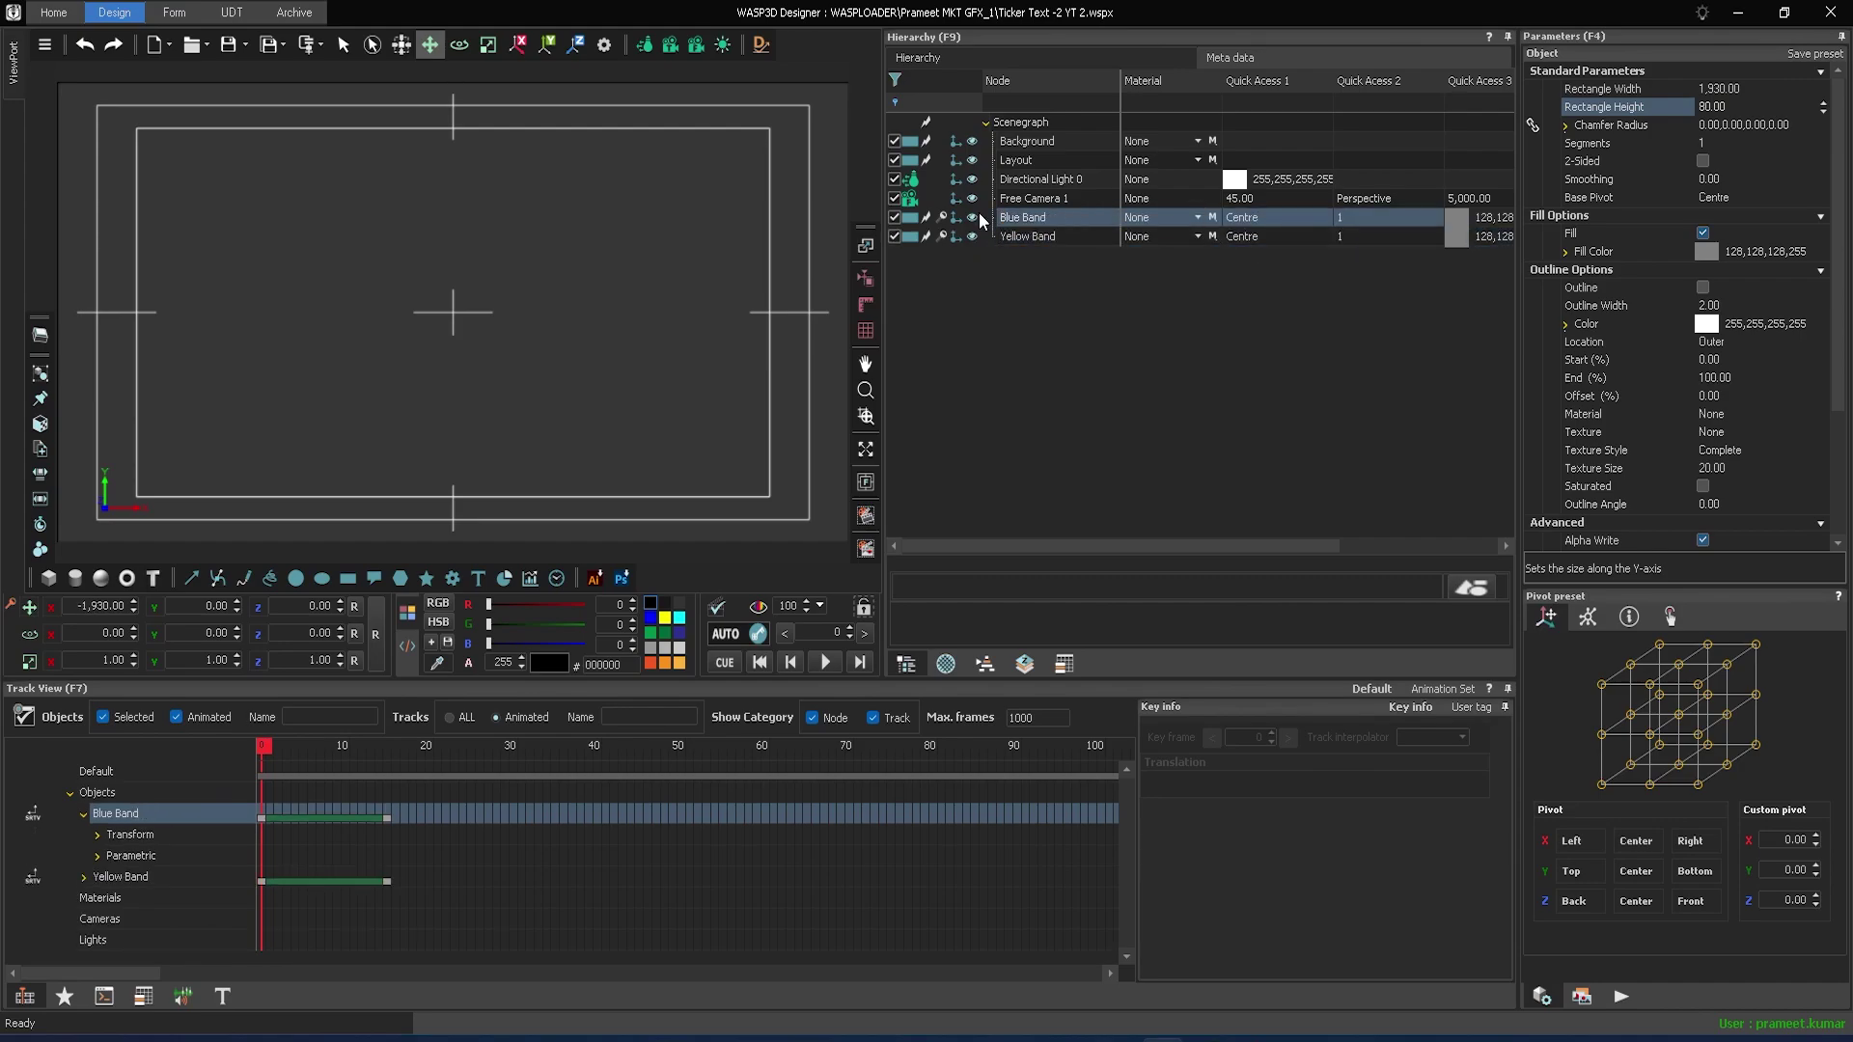
# - Set the Blue Band's fill color to hex 187efe
pyautogui.click(1768, 250)
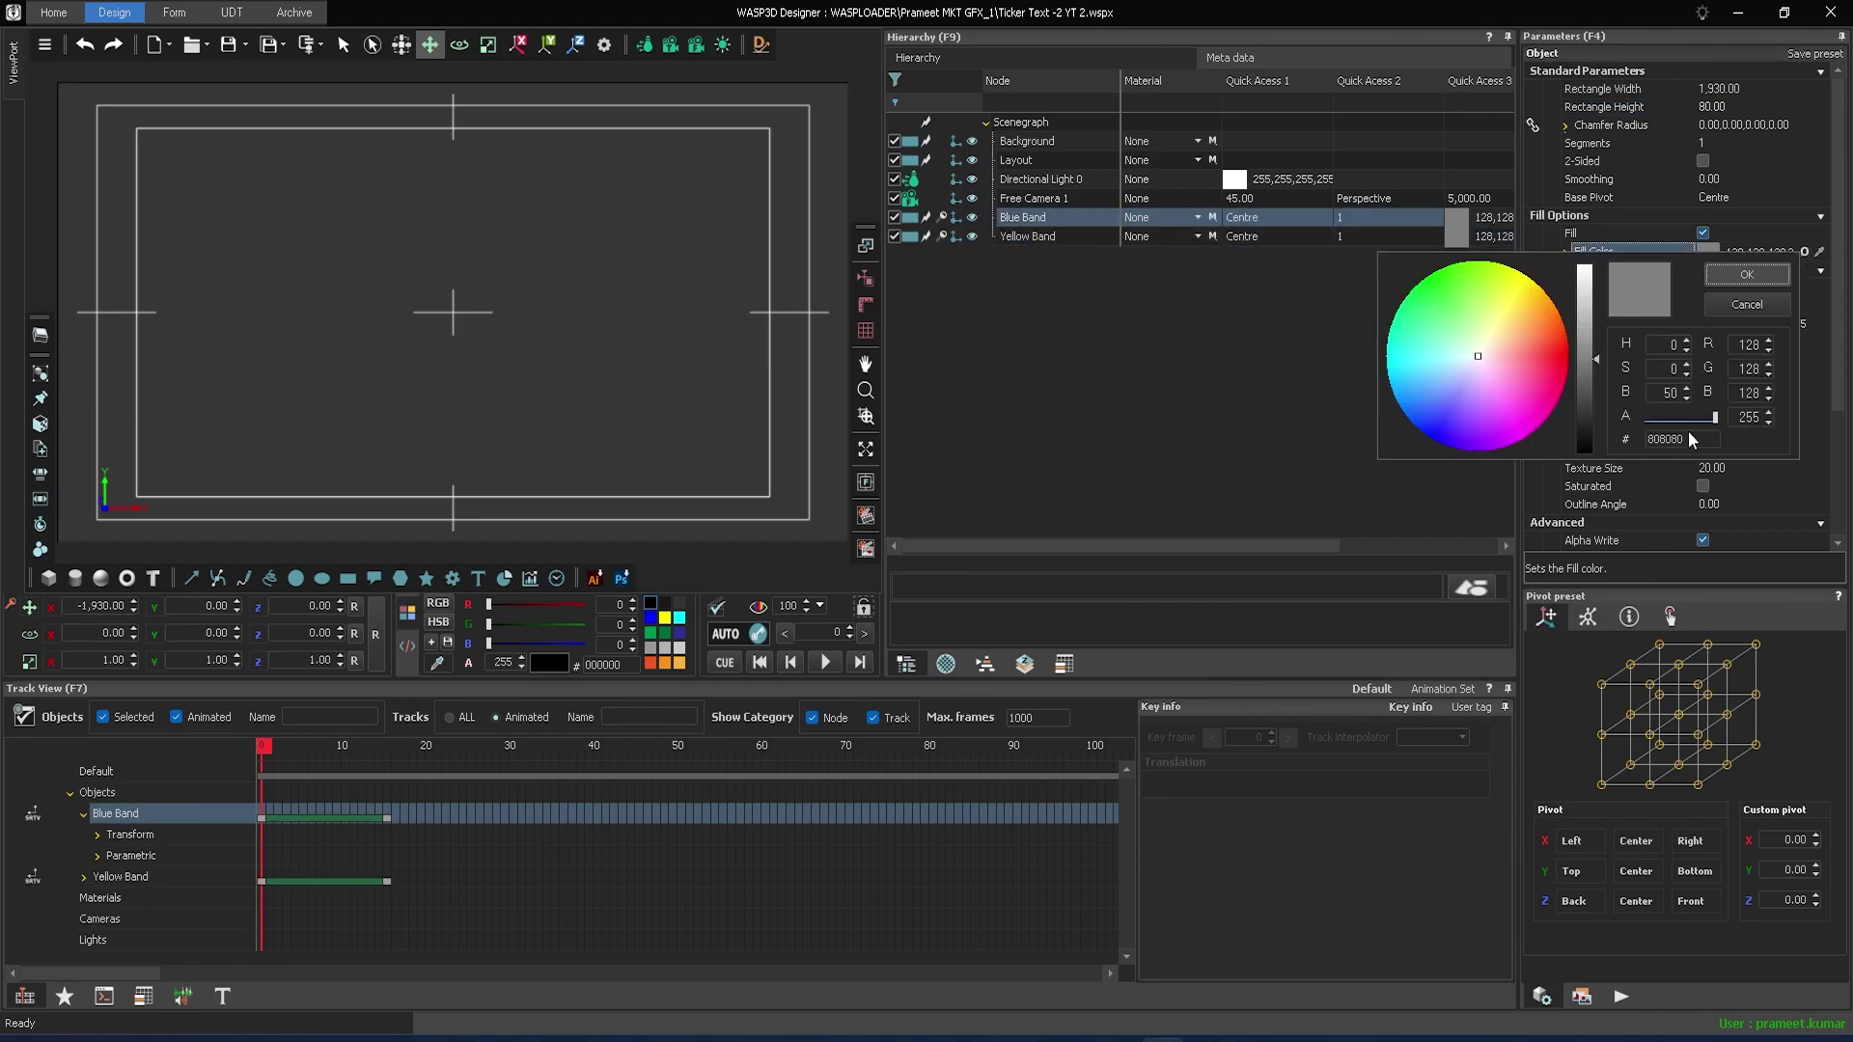
pyautogui.click(1684, 441)
pyautogui.write('187efe')
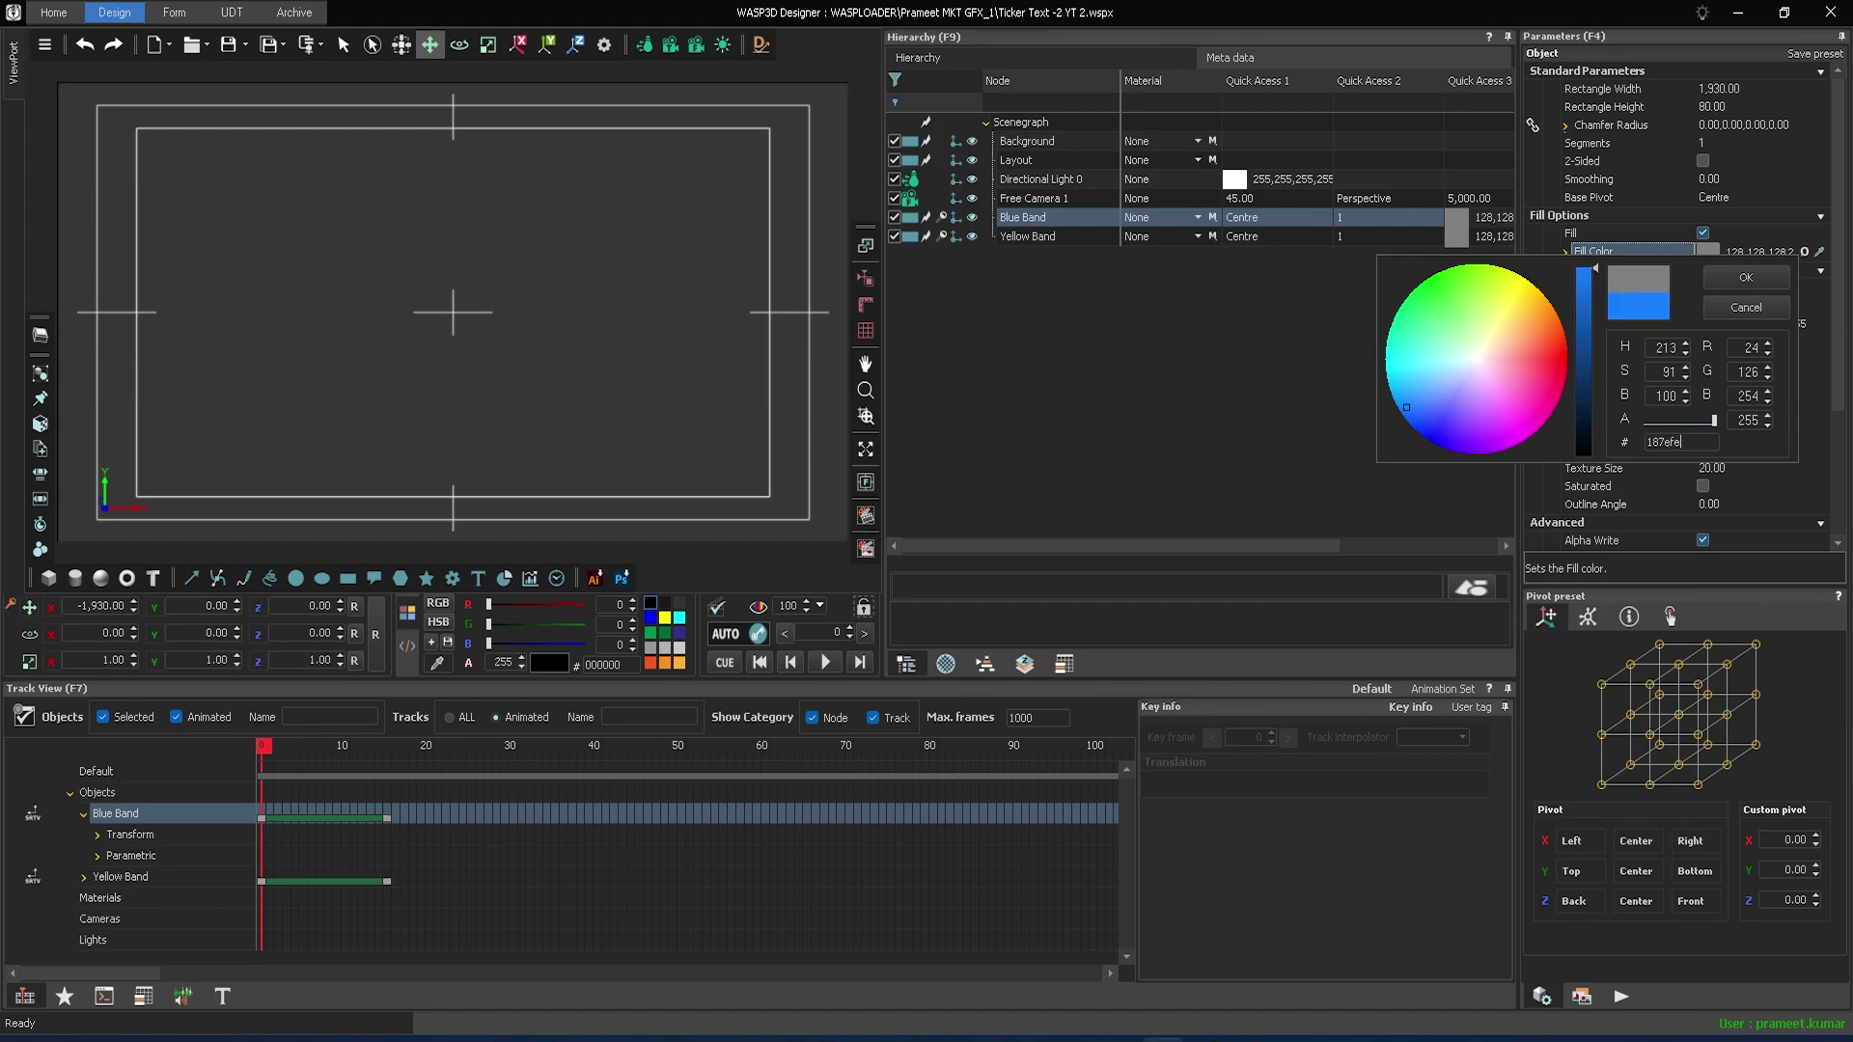
pyautogui.click(1780, 284)
# - Set the Yellow Band's fill color to hex ffad01
pyautogui.click(1046, 235)
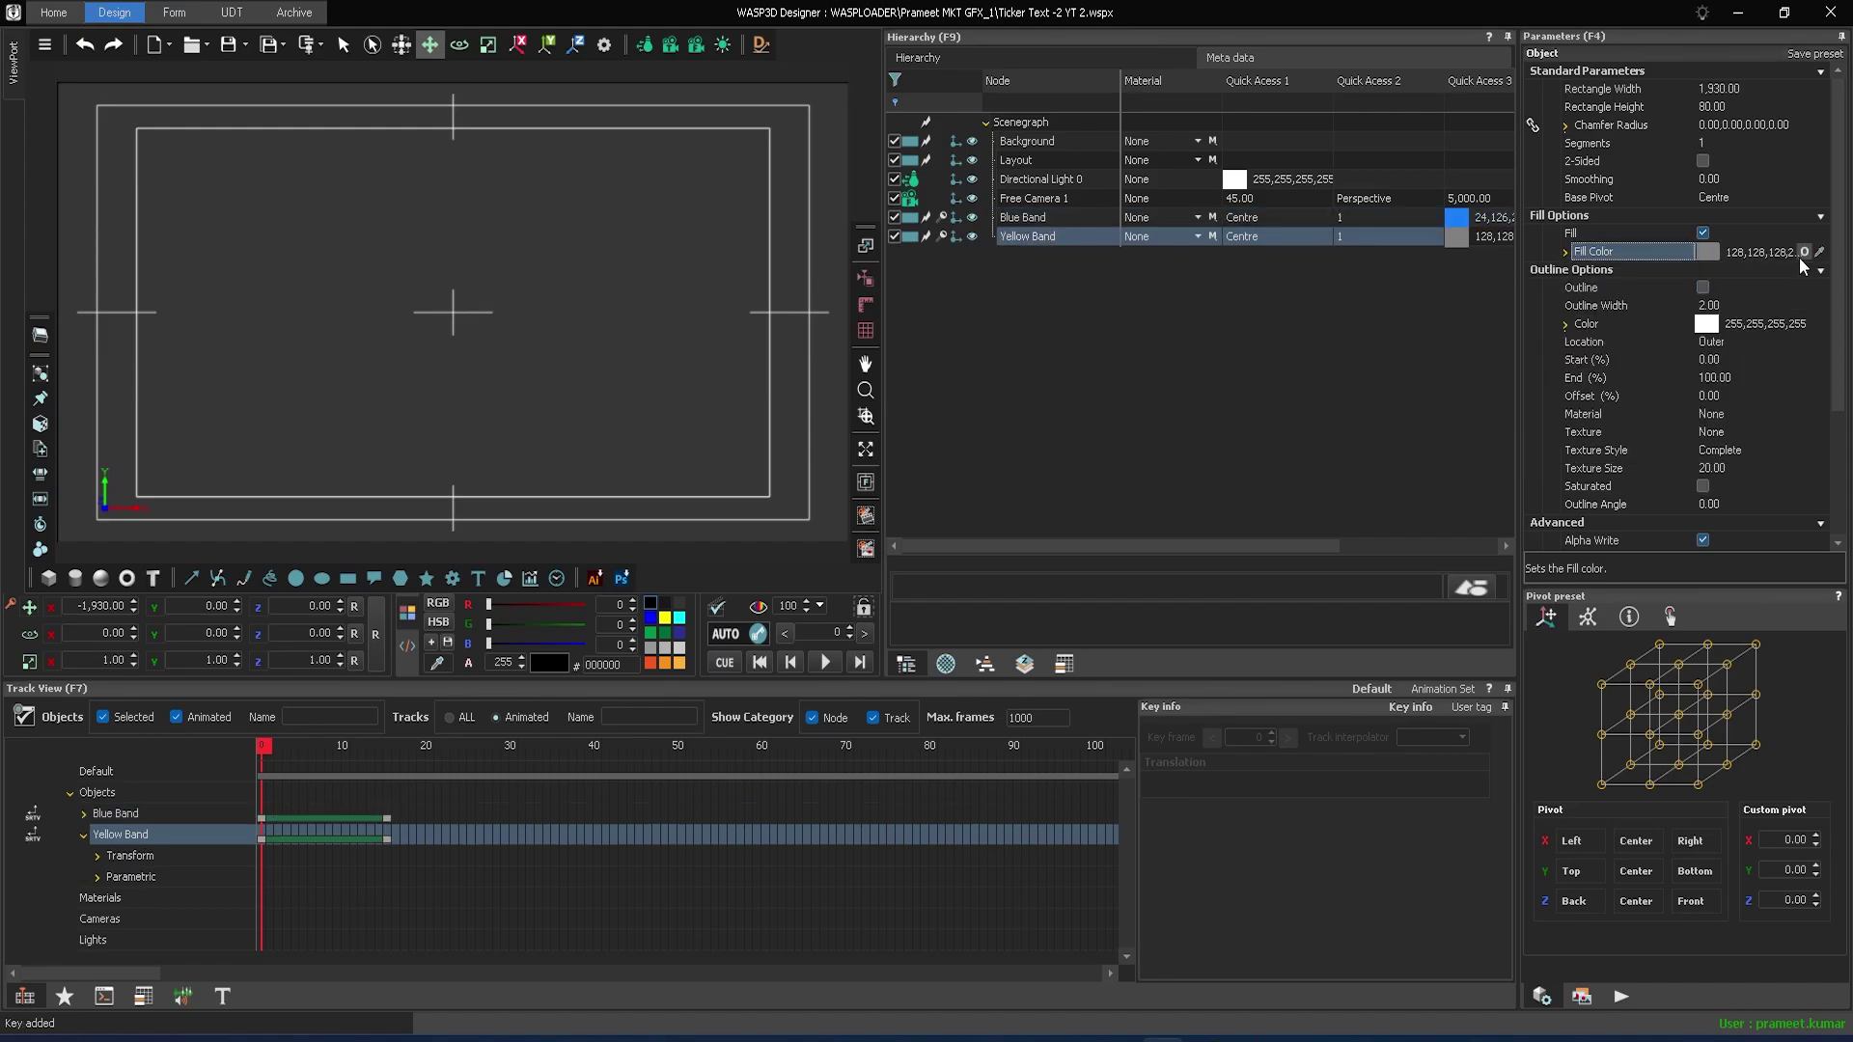
pyautogui.click(1800, 253)
pyautogui.click(1691, 439)
pyautogui.write('ffad01')
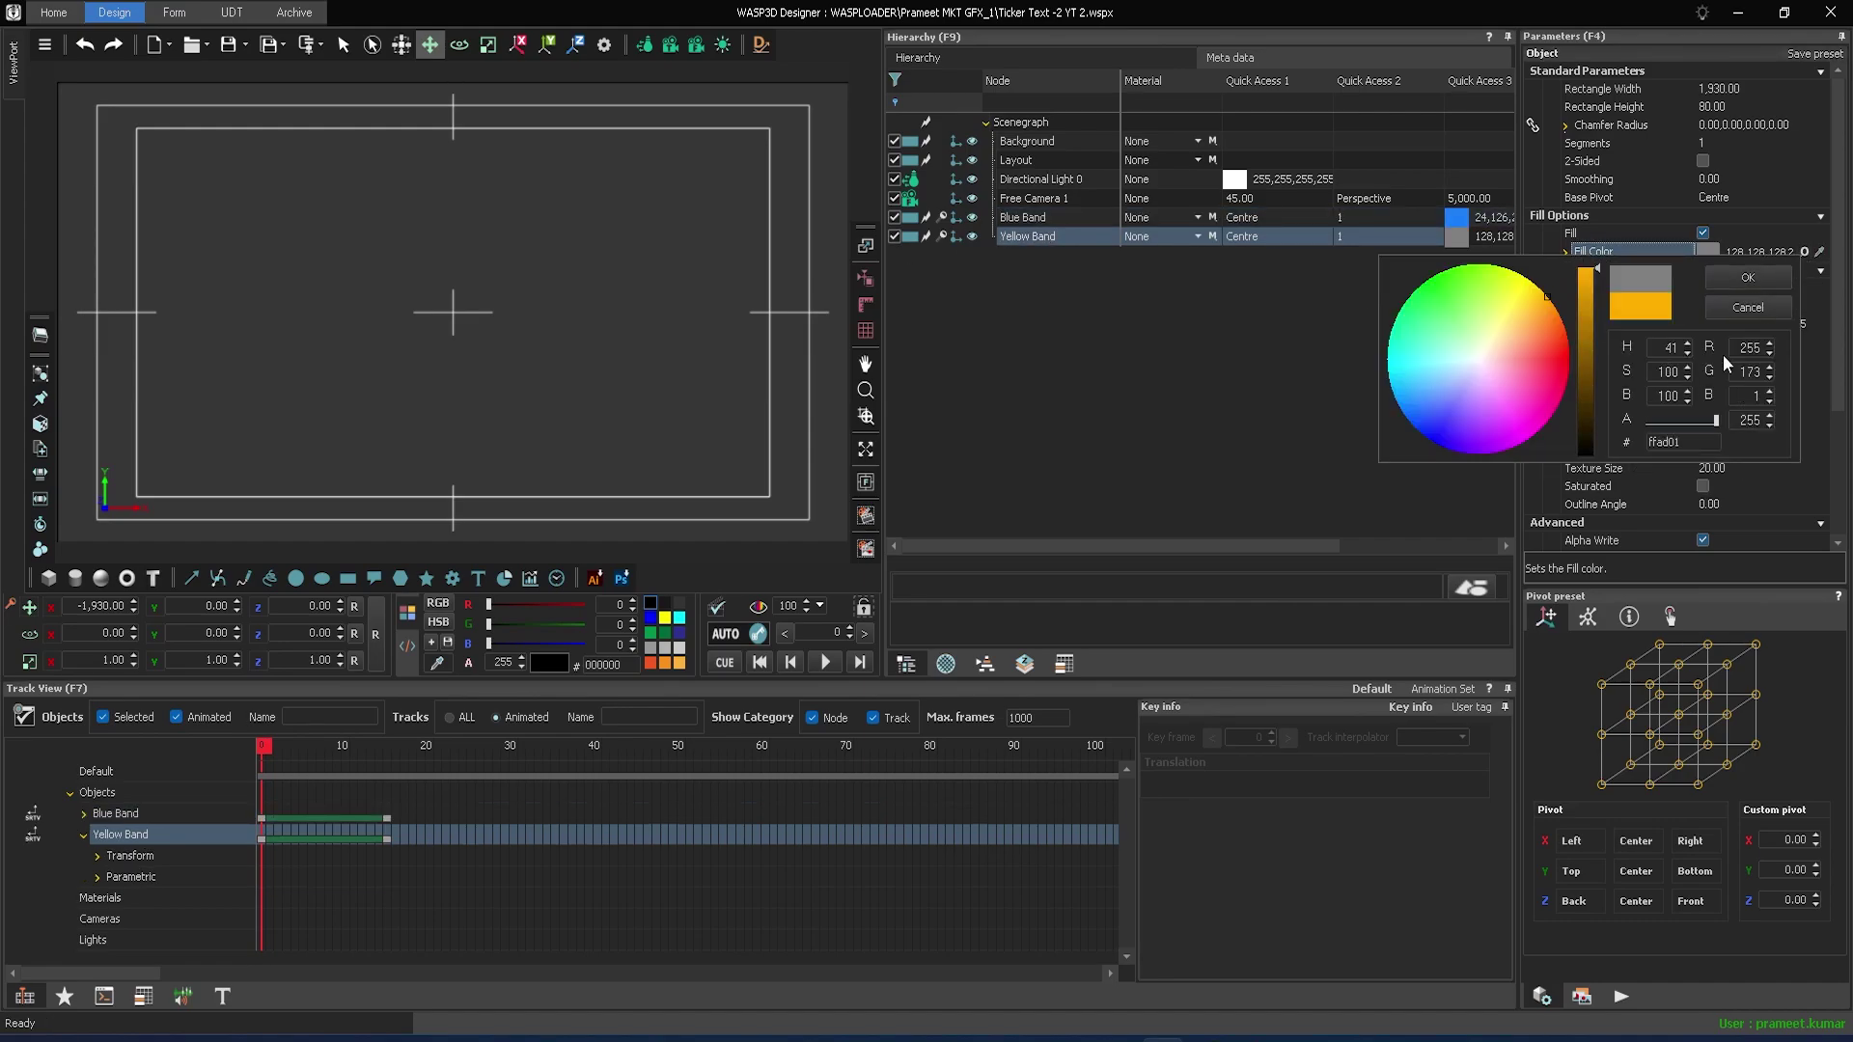
pyautogui.press('Return')
# - Shift the Yellow Band's animation to run from frame 5 to frame 20 and play back the scene
pyautogui.moveTo(294, 838); pyautogui.dragTo(344, 836)
pyautogui.click(322, 748)
pyautogui.moveTo(322, 752)
pyautogui.mouseDown()
pyautogui.moveTo(446, 762)
pyautogui.moveTo(304, 762)
pyautogui.mouseUp()
pyautogui.moveTo(356, 838); pyautogui.dragTo(347, 838)
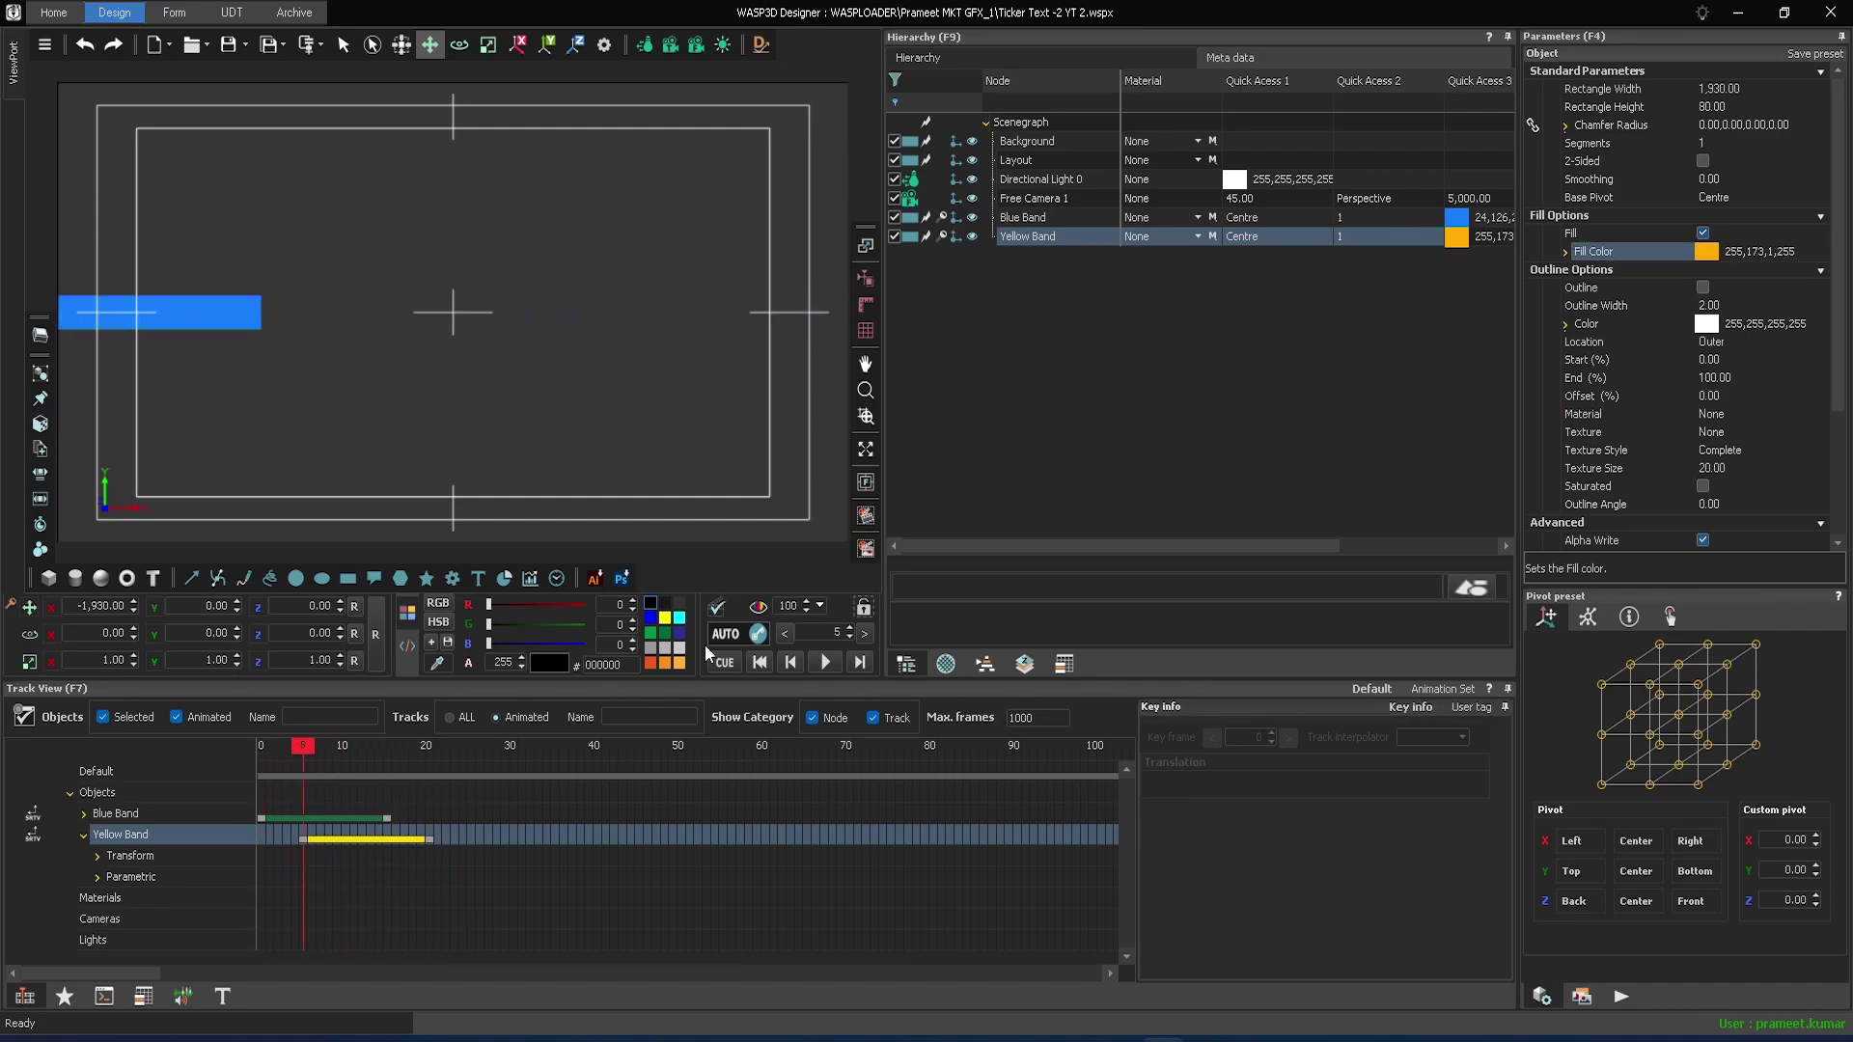
pyautogui.click(727, 662)
pyautogui.click(835, 664)
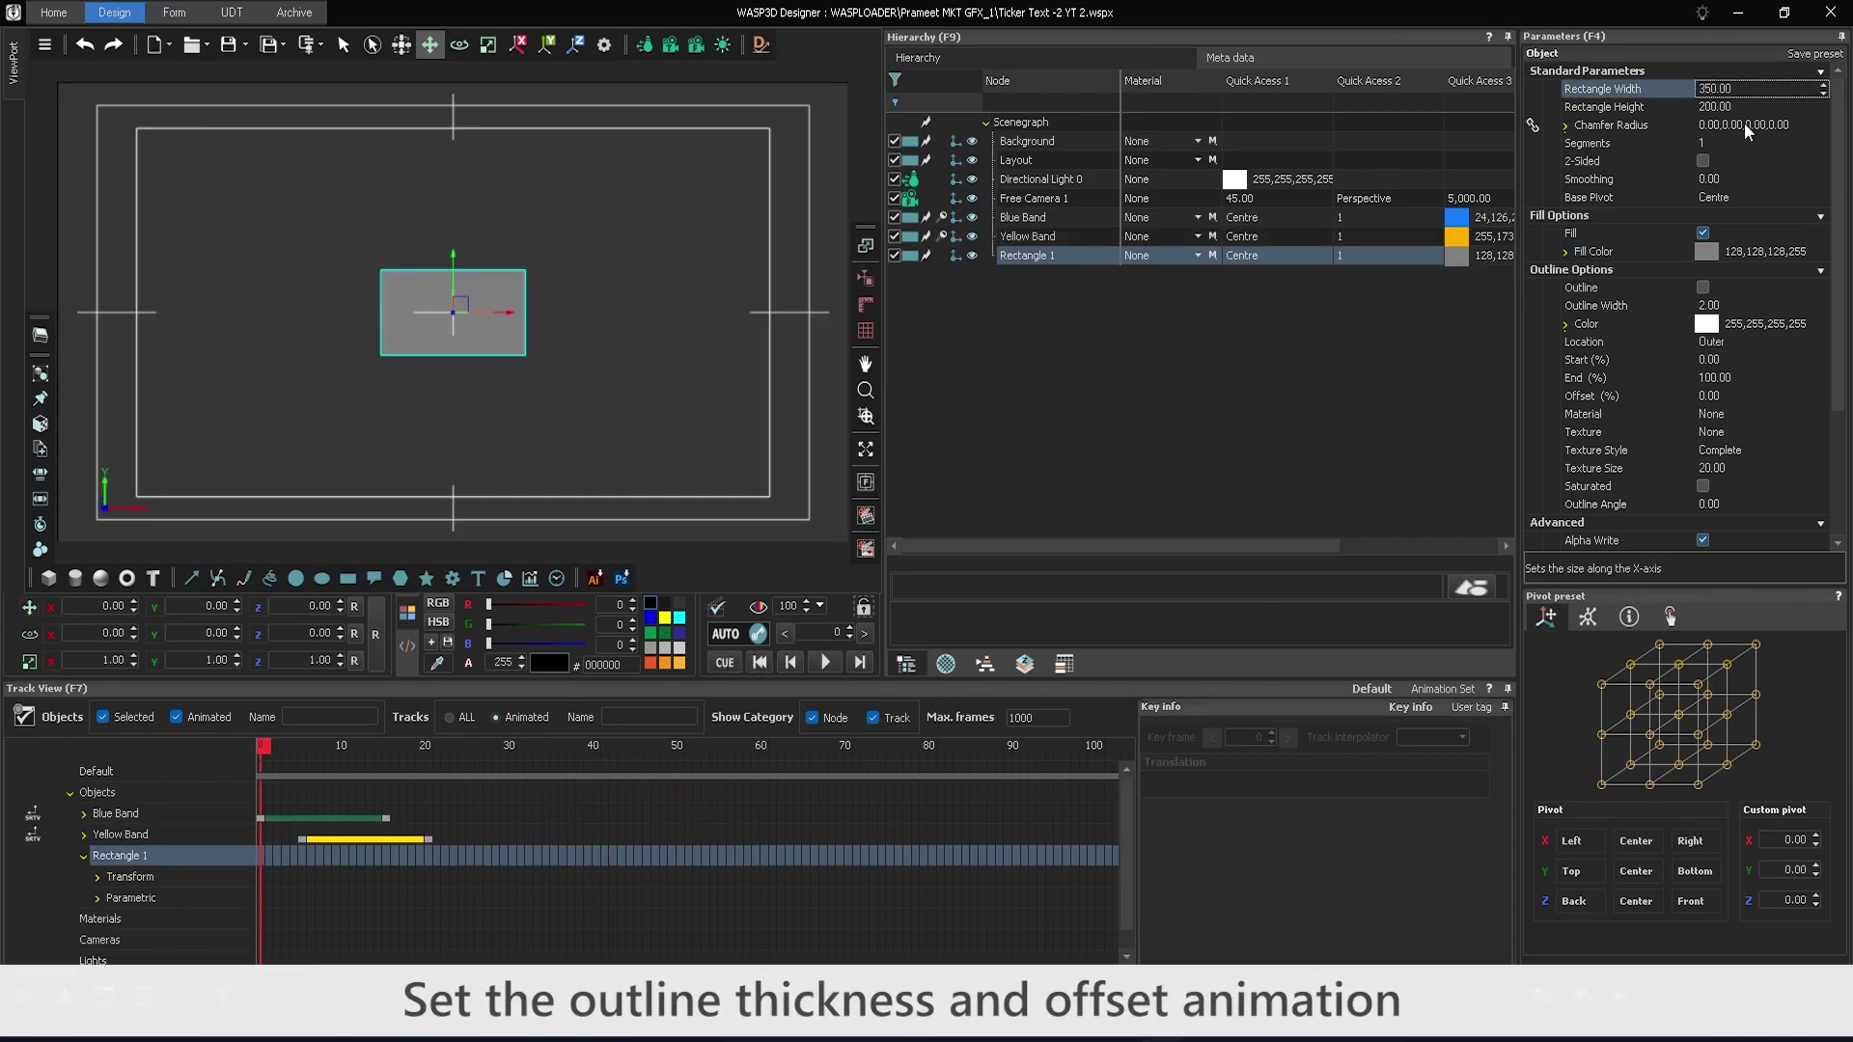
# - Set the new rectangle's width to 1,900 and its height to 100
pyautogui.write('0')
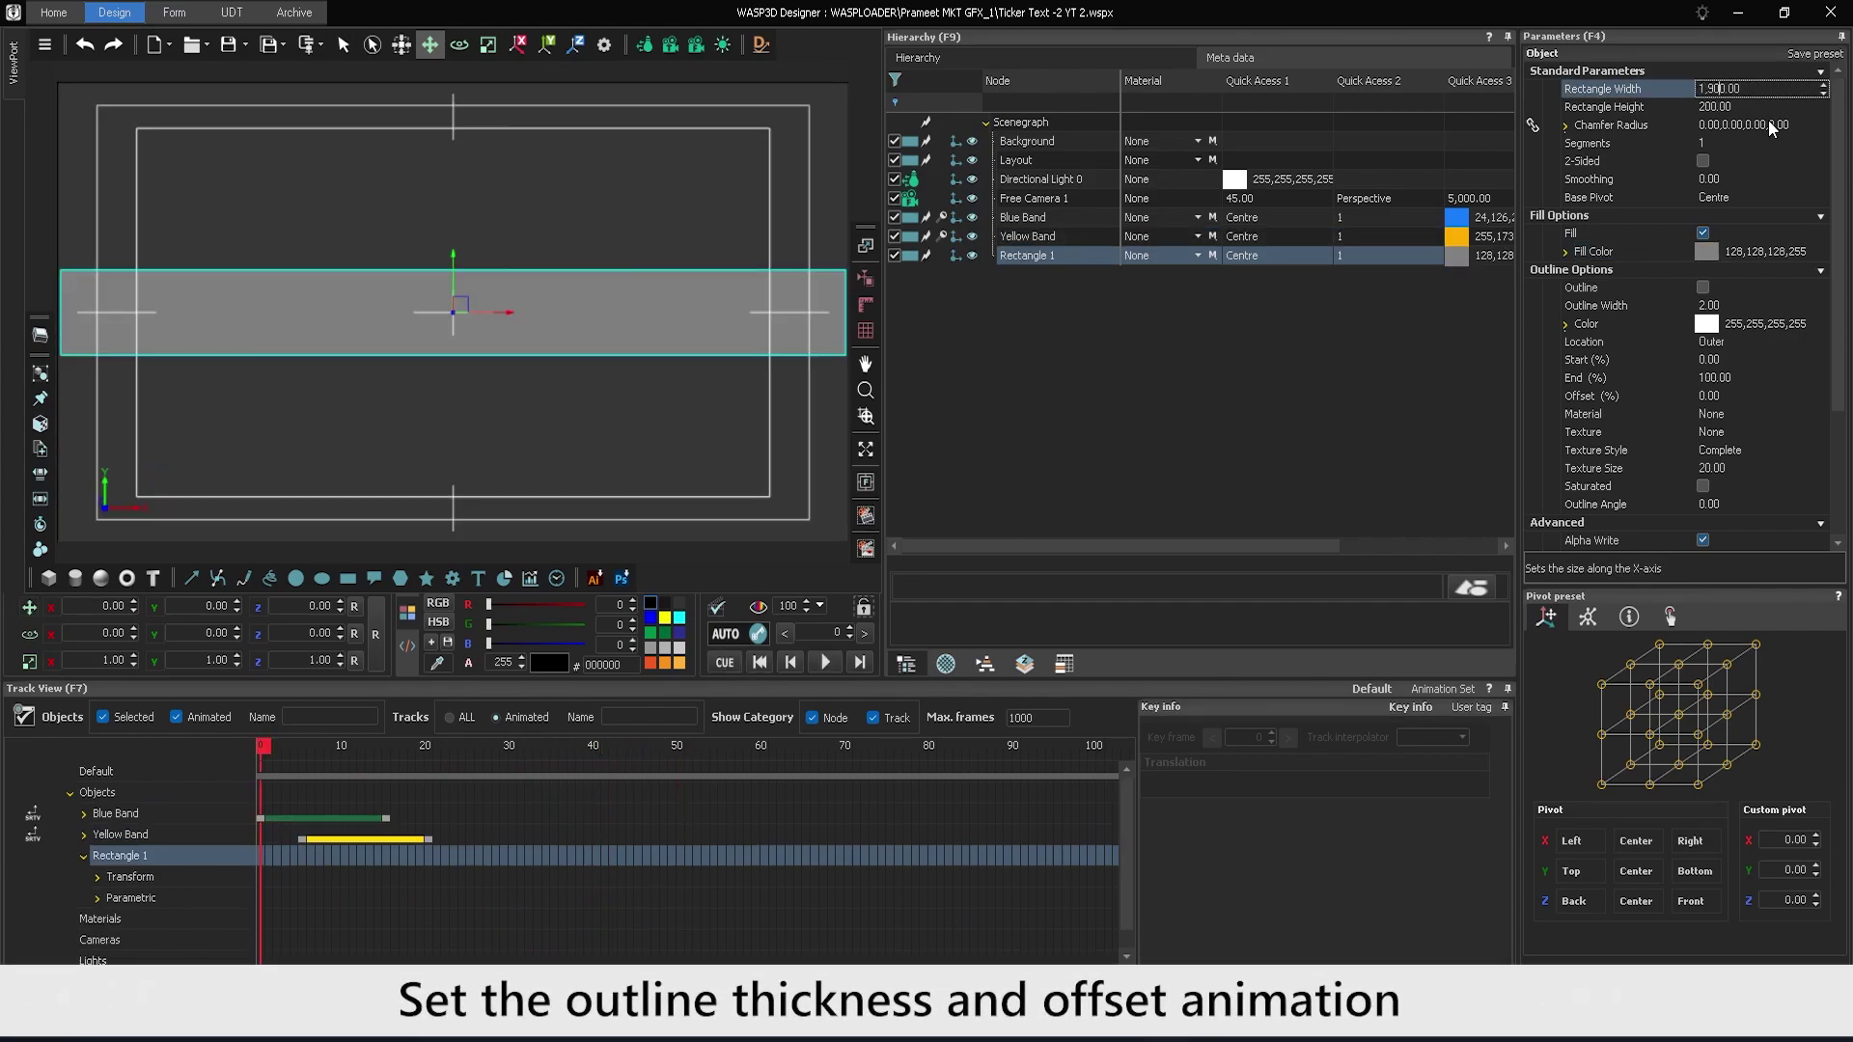
pyautogui.click(1705, 109)
pyautogui.press('BackSpace')
pyautogui.write('1')
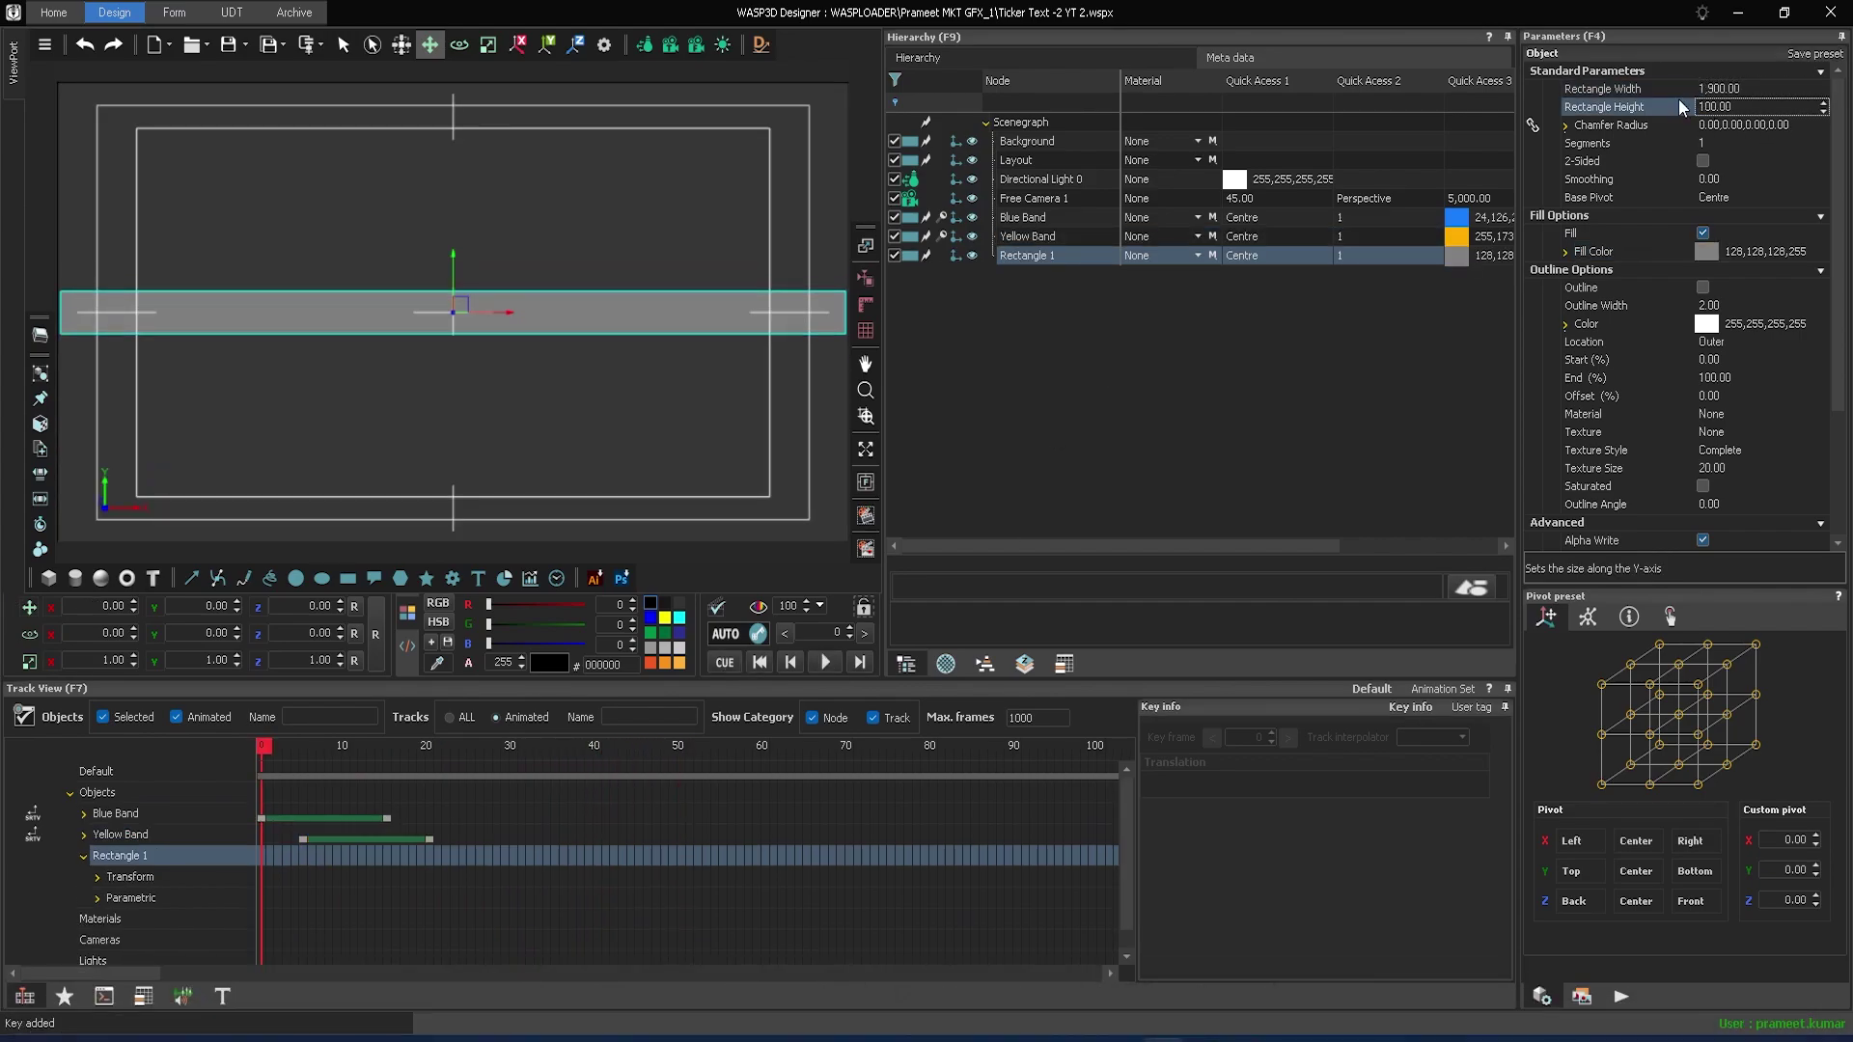
# - Turn off the new rectangle's fill and give it an outline with a width of 4
pyautogui.click(1702, 233)
pyautogui.click(1702, 286)
pyautogui.click(1700, 305)
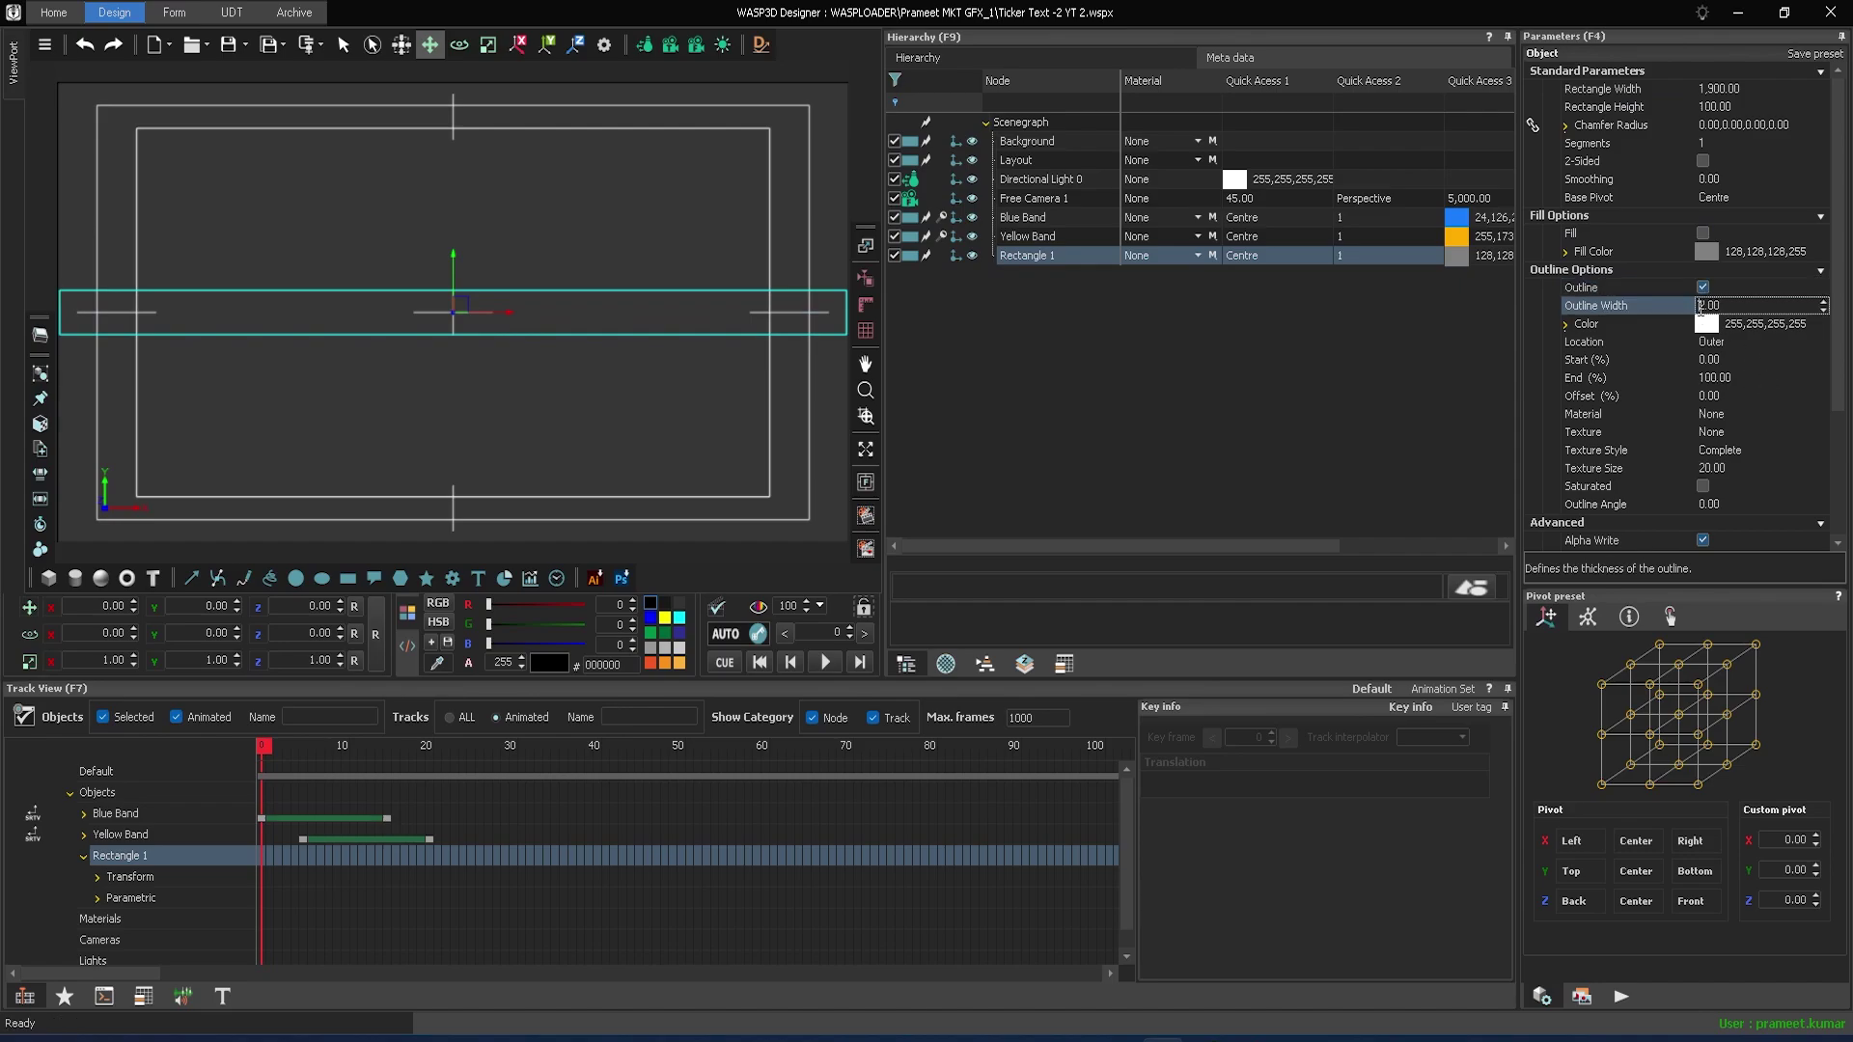
pyautogui.write('4')
pyautogui.click(702, 442)
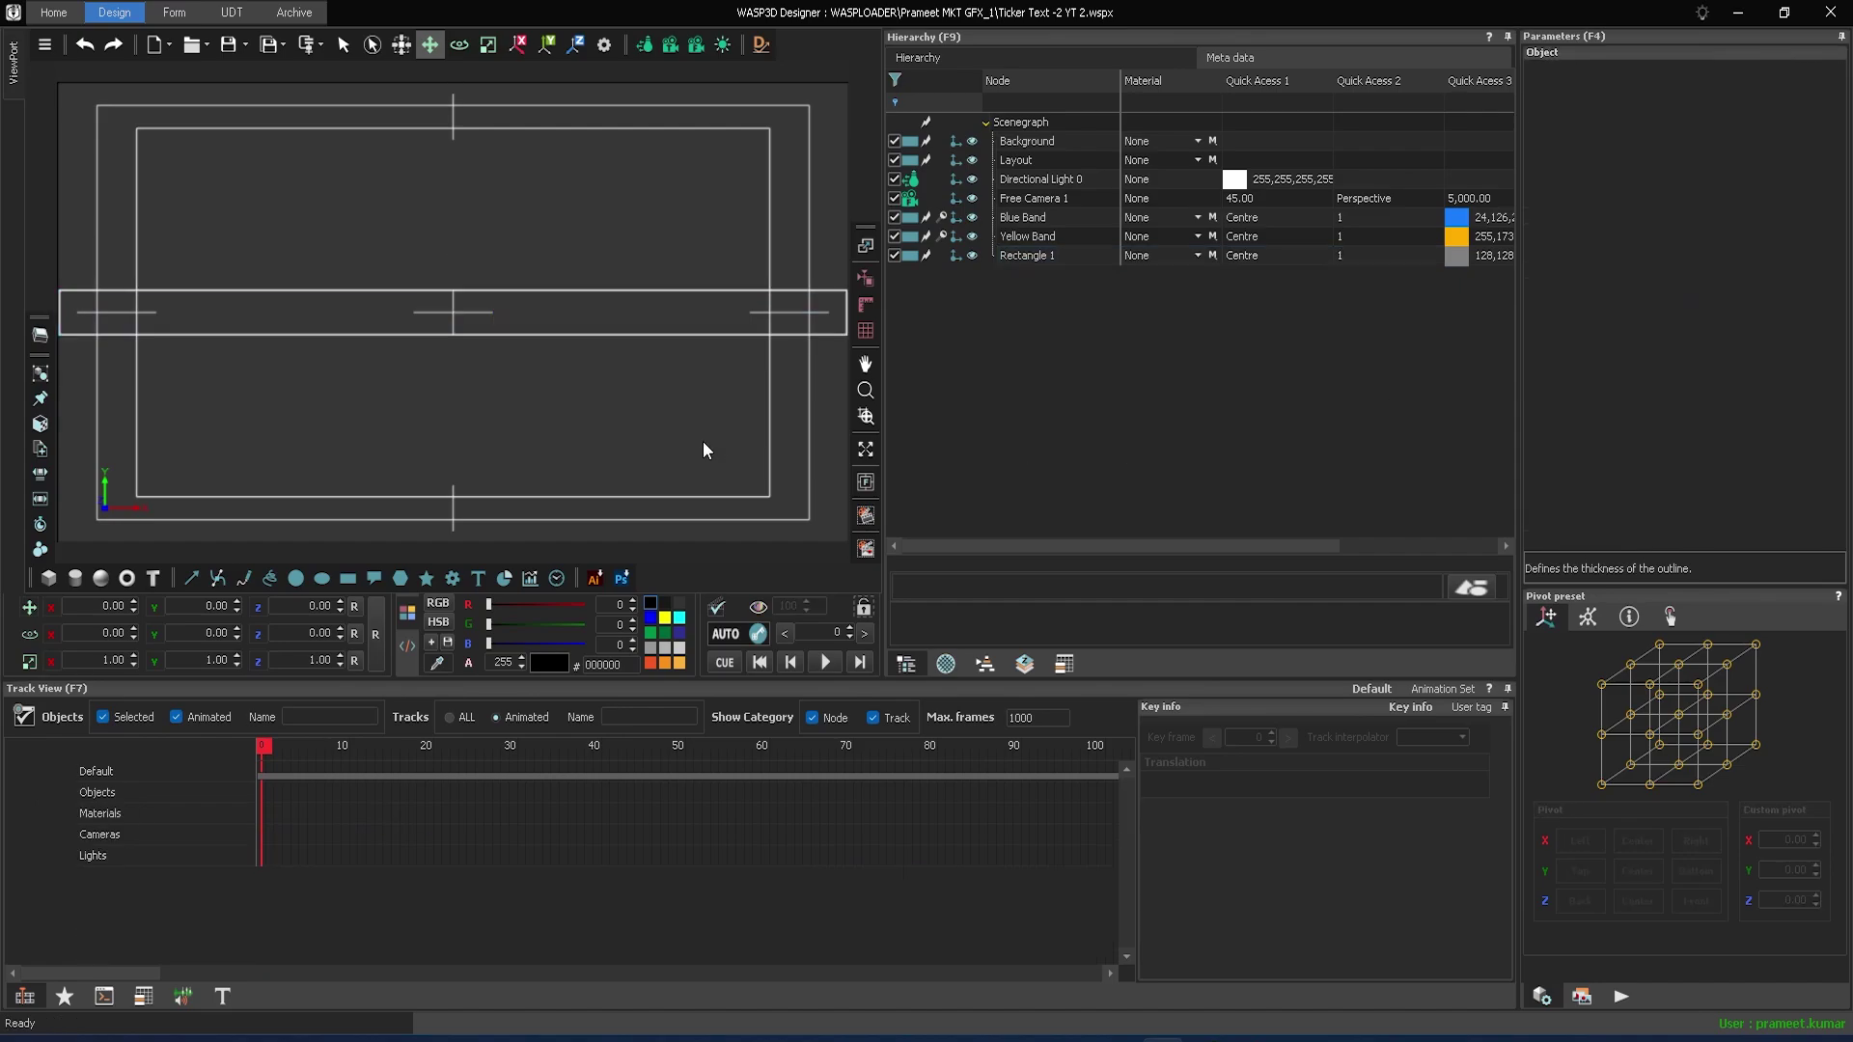
# - Rename the outlined rectangle as Outline
pyautogui.doubleClick(1040, 256)
pyautogui.write('Ou')
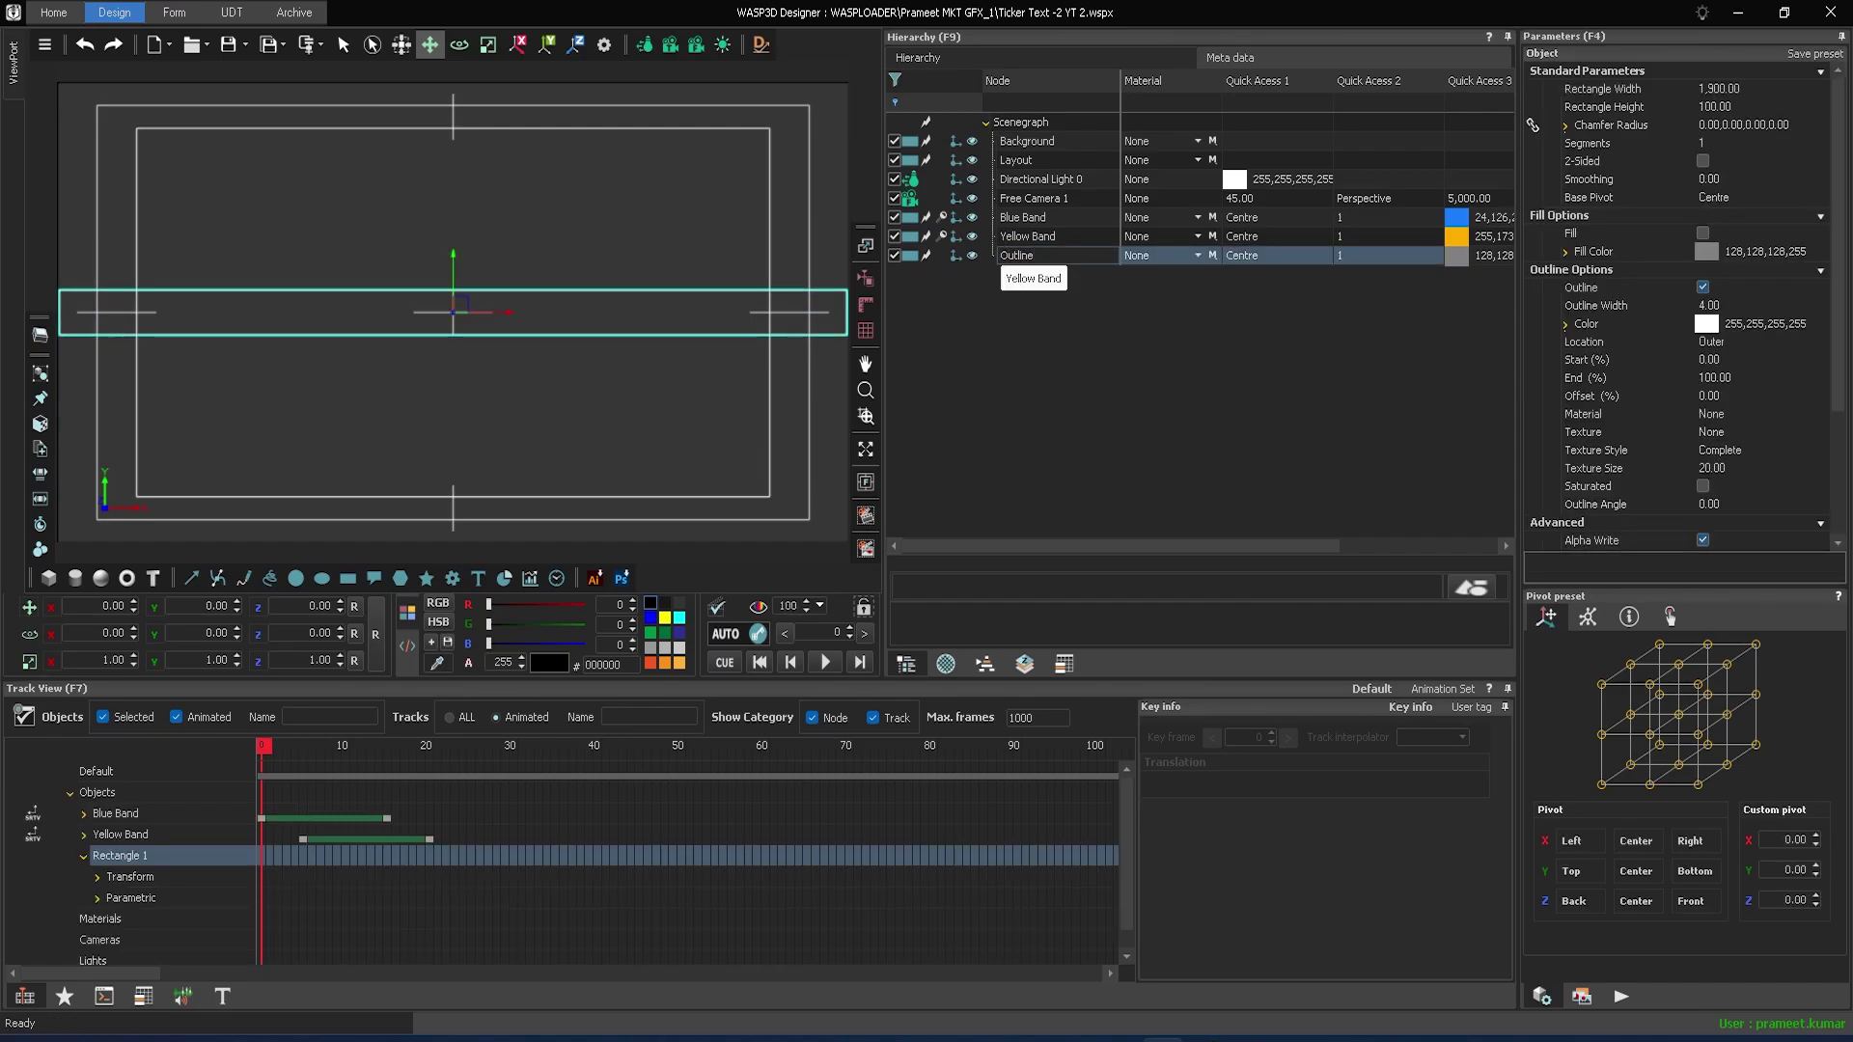
pyautogui.write('tline')
pyautogui.press('Return')
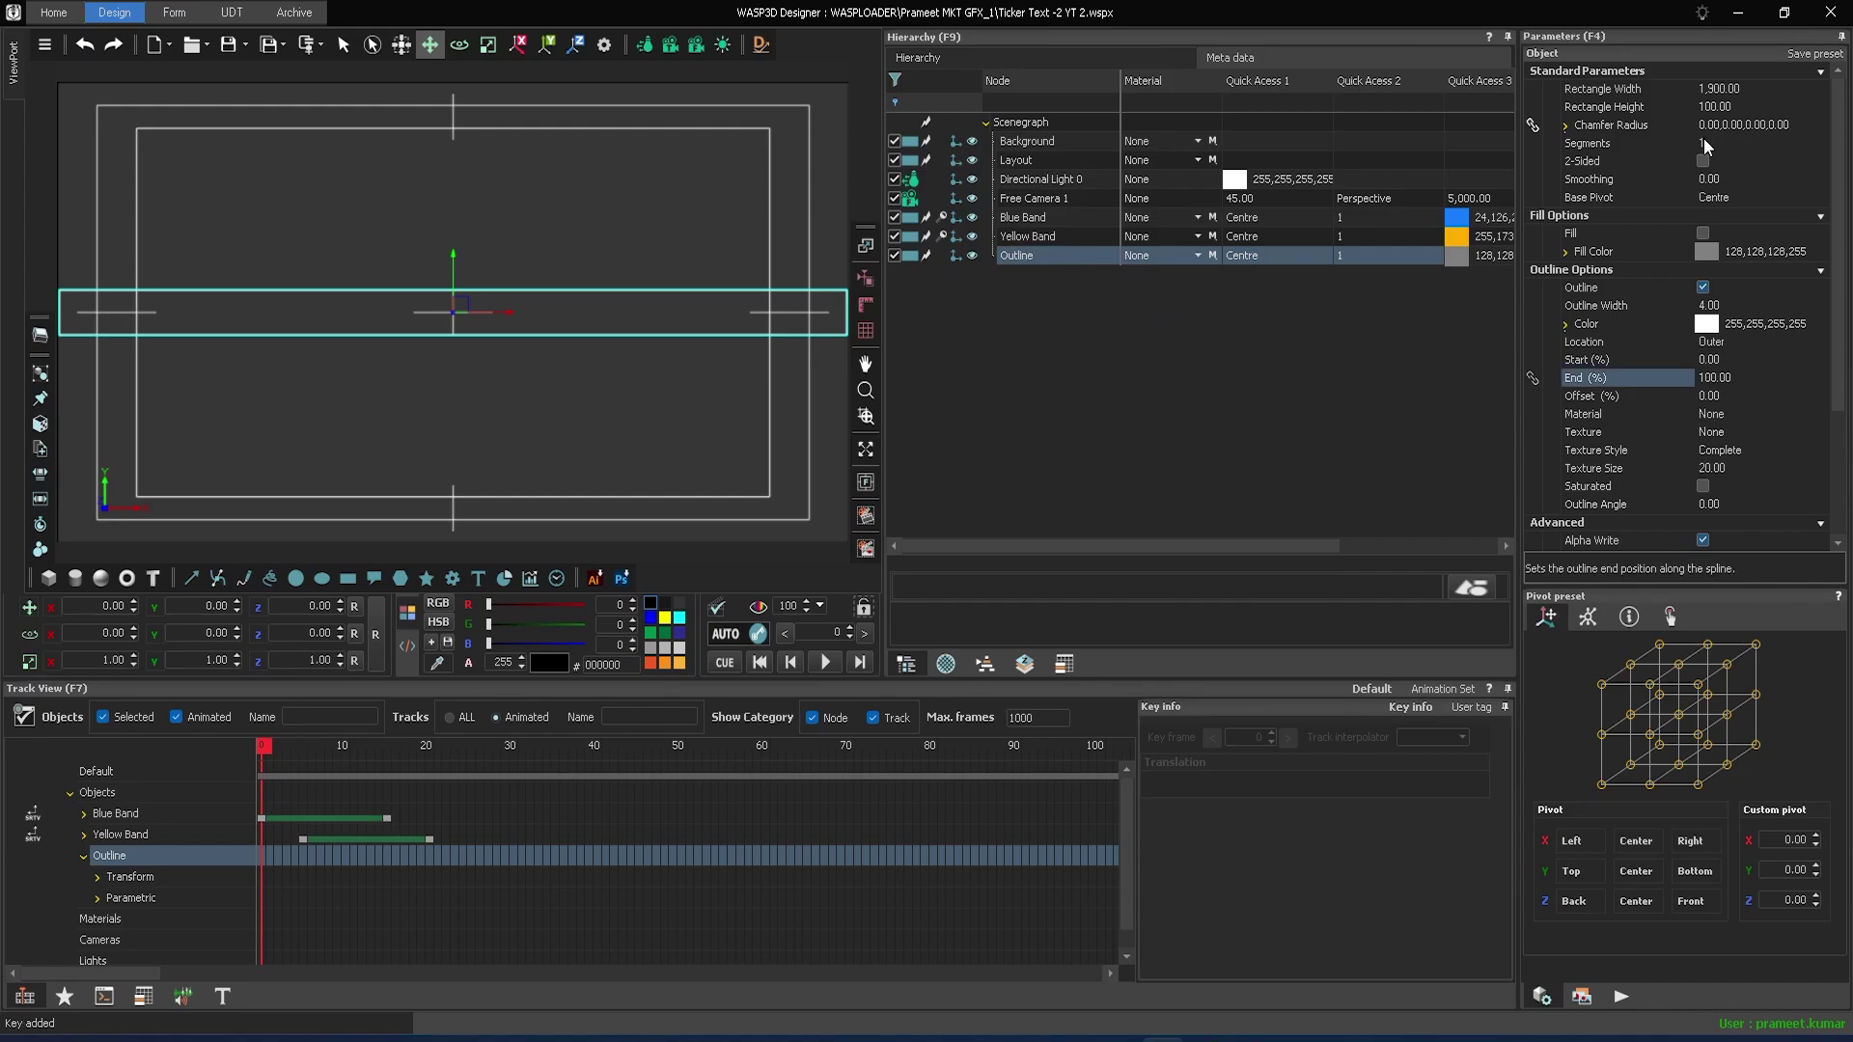
# - Set the Outline rectangle's segments to 25 and its smoothing to 0.20
pyautogui.click(1704, 141)
pyautogui.write('25')
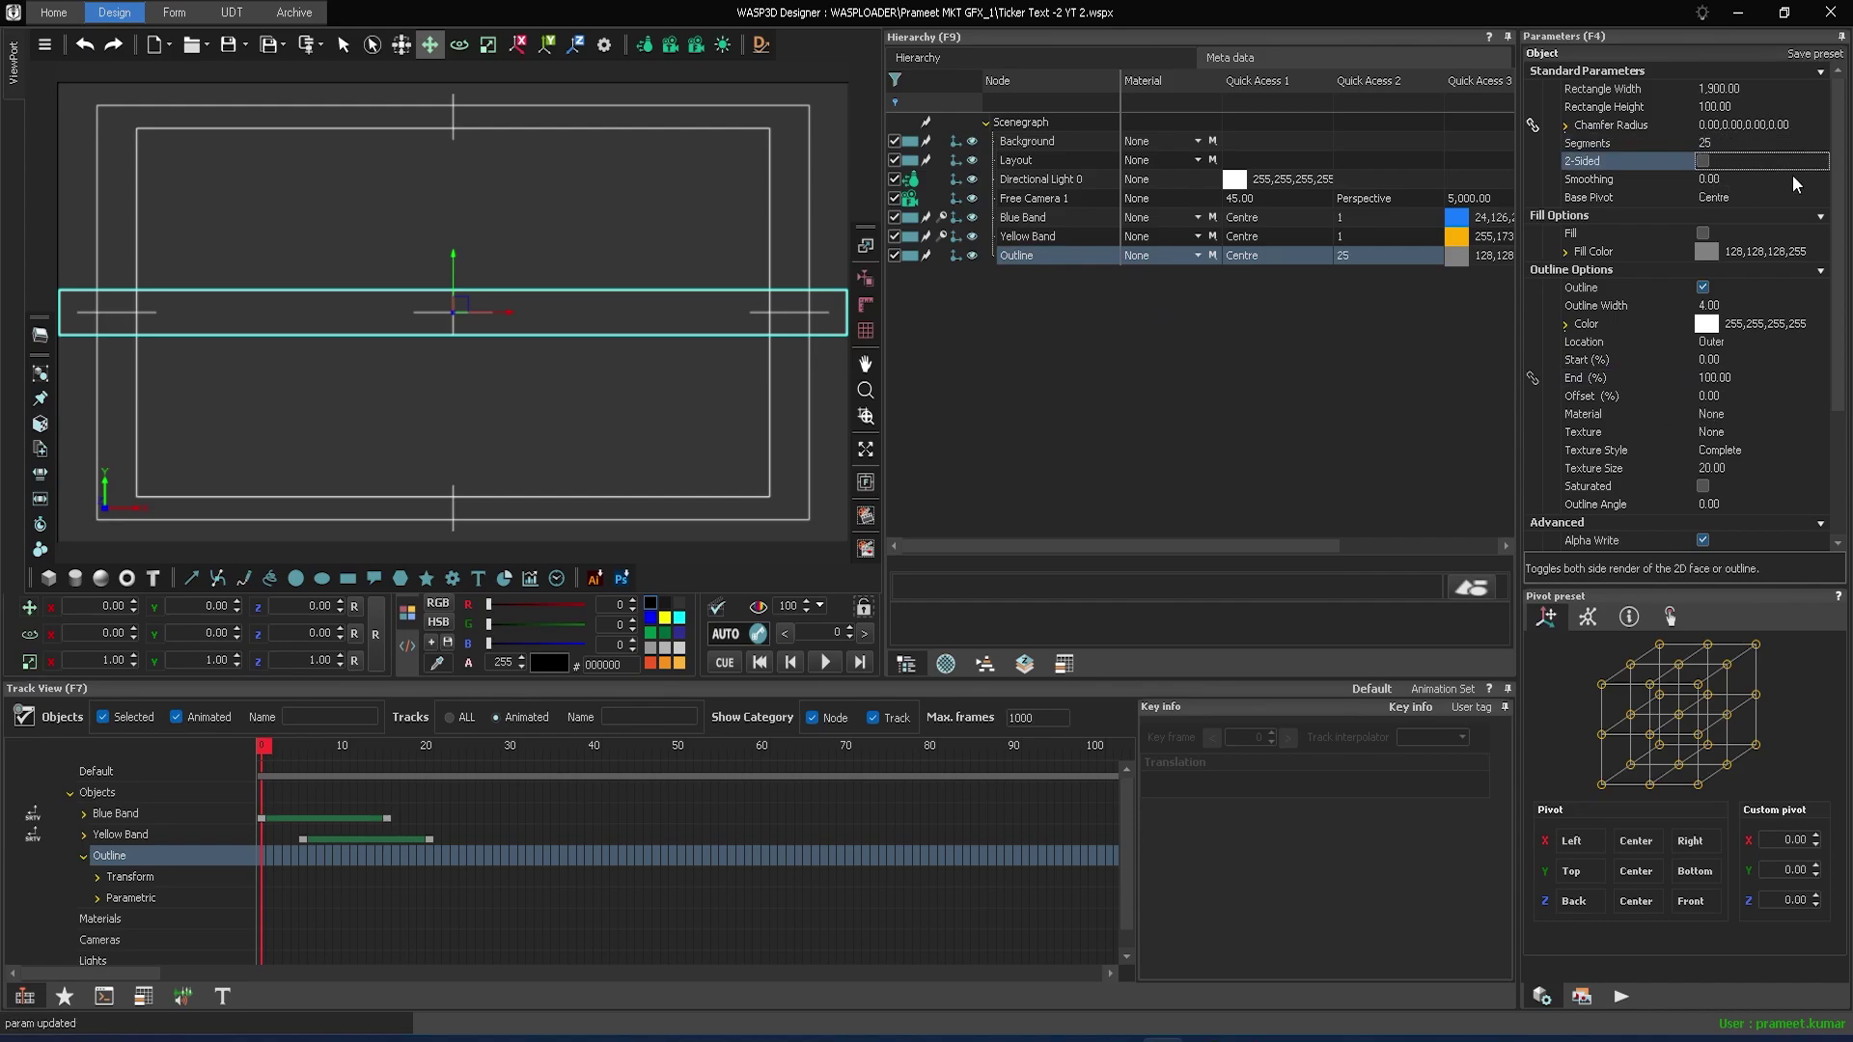
pyautogui.click(1792, 175)
pyautogui.click(1823, 175)
pyautogui.click(1824, 175)
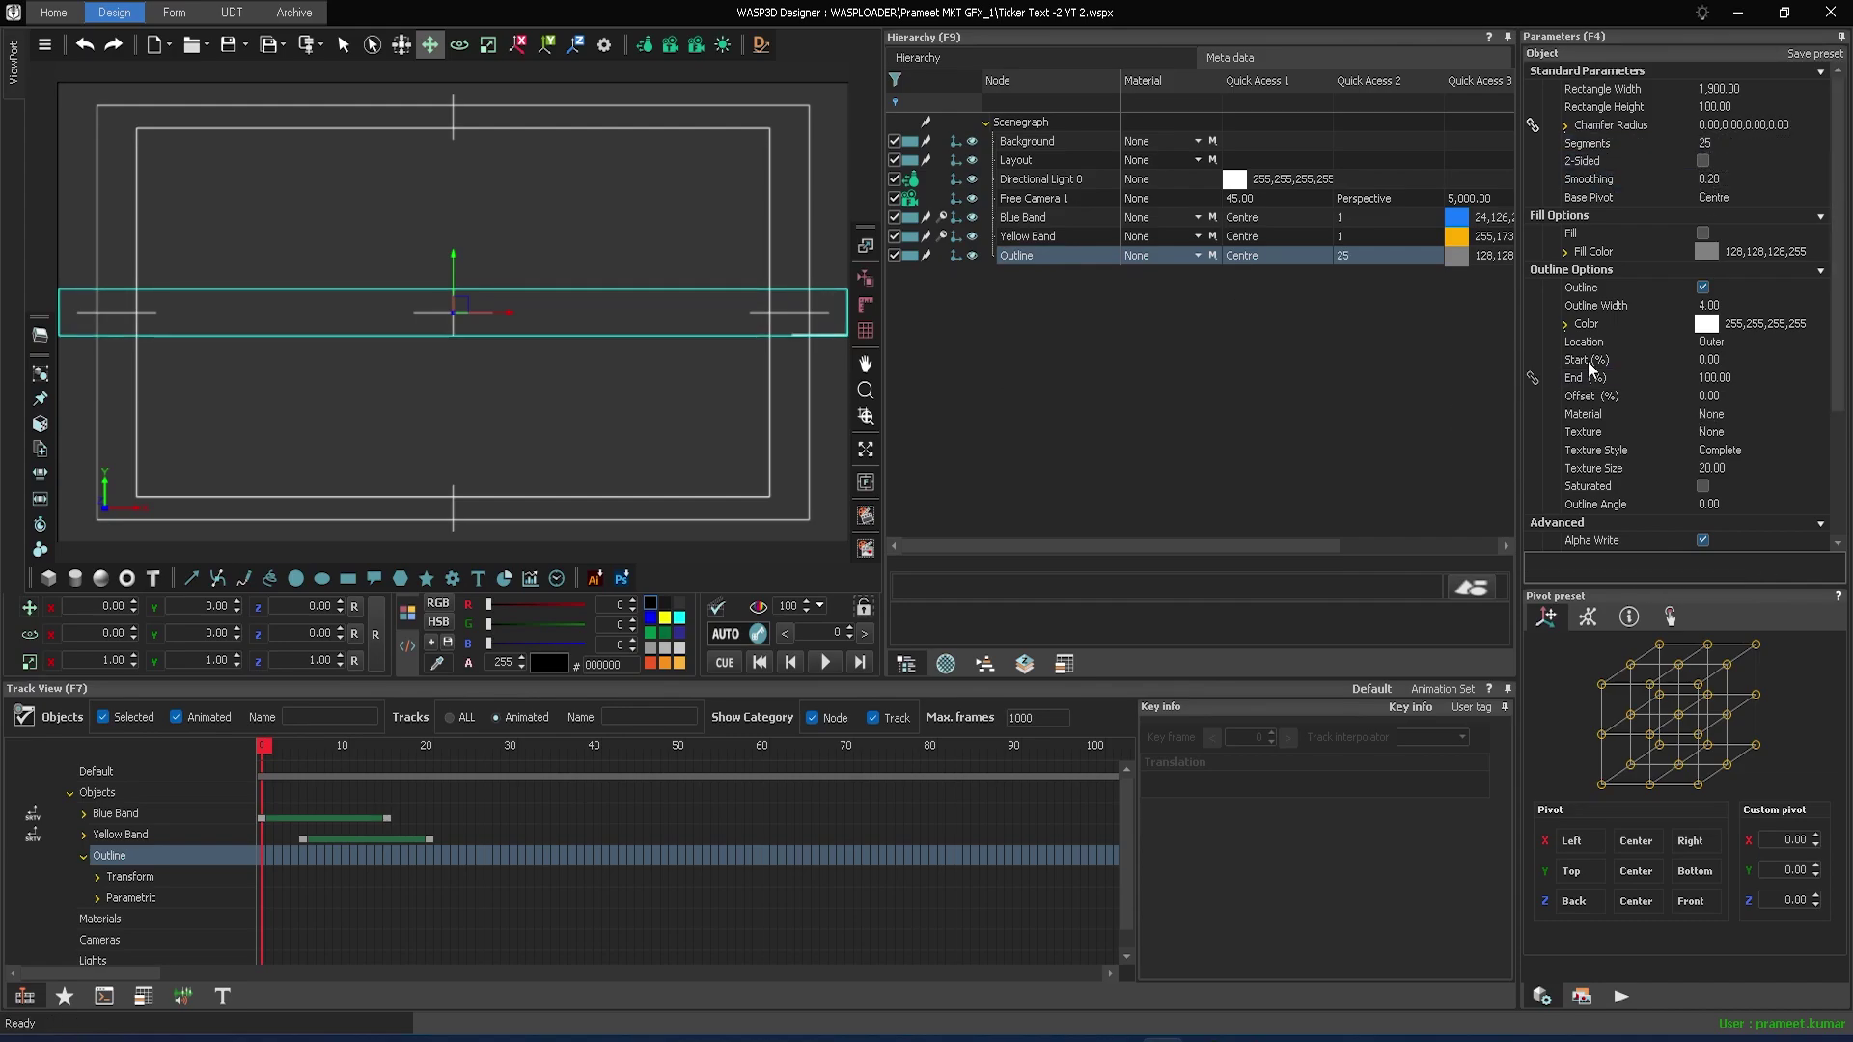
# - Set the outline start of the Outline rectangle to 70%
pyautogui.click(1707, 361)
pyautogui.write('7')
pyautogui.press('Return')
pyautogui.click(728, 420)
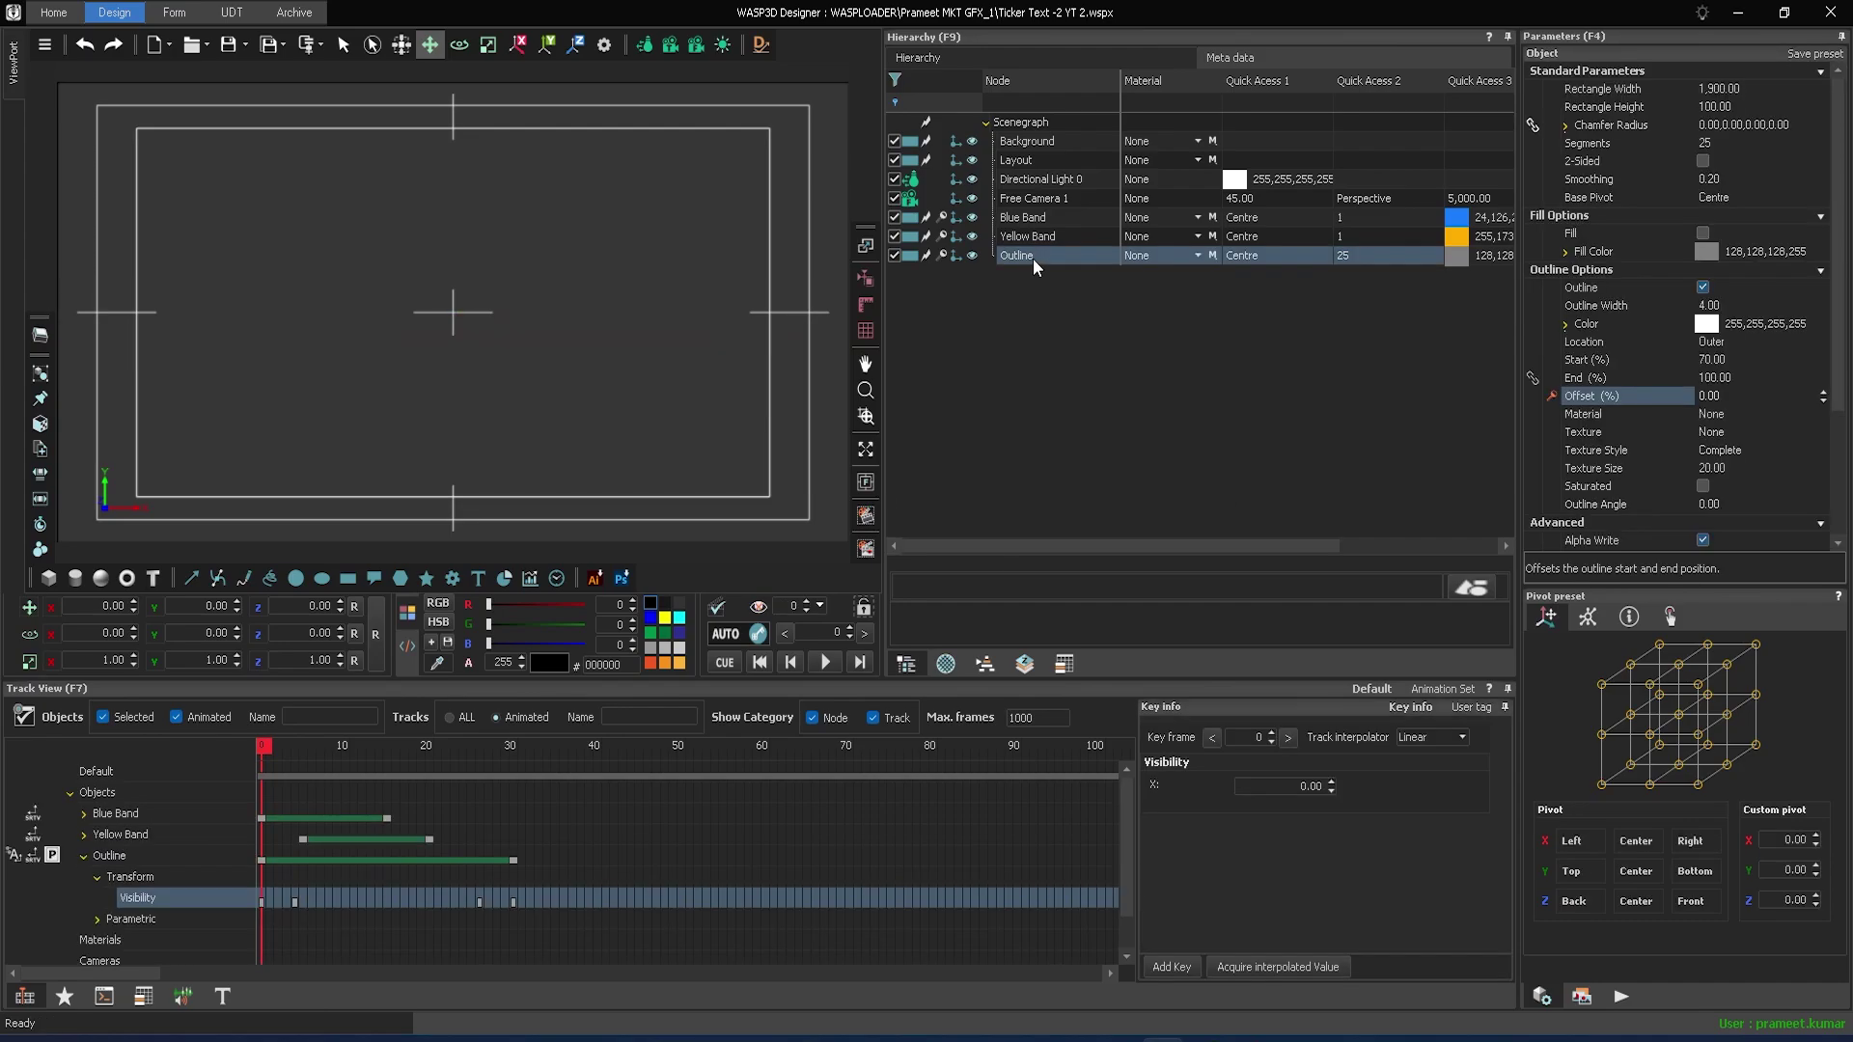
# - Duplicate the animated Outline rectangle
pyautogui.rightClick(1032, 259)
pyautogui.moveTo(1158, 273)
pyautogui.click(1217, 275)
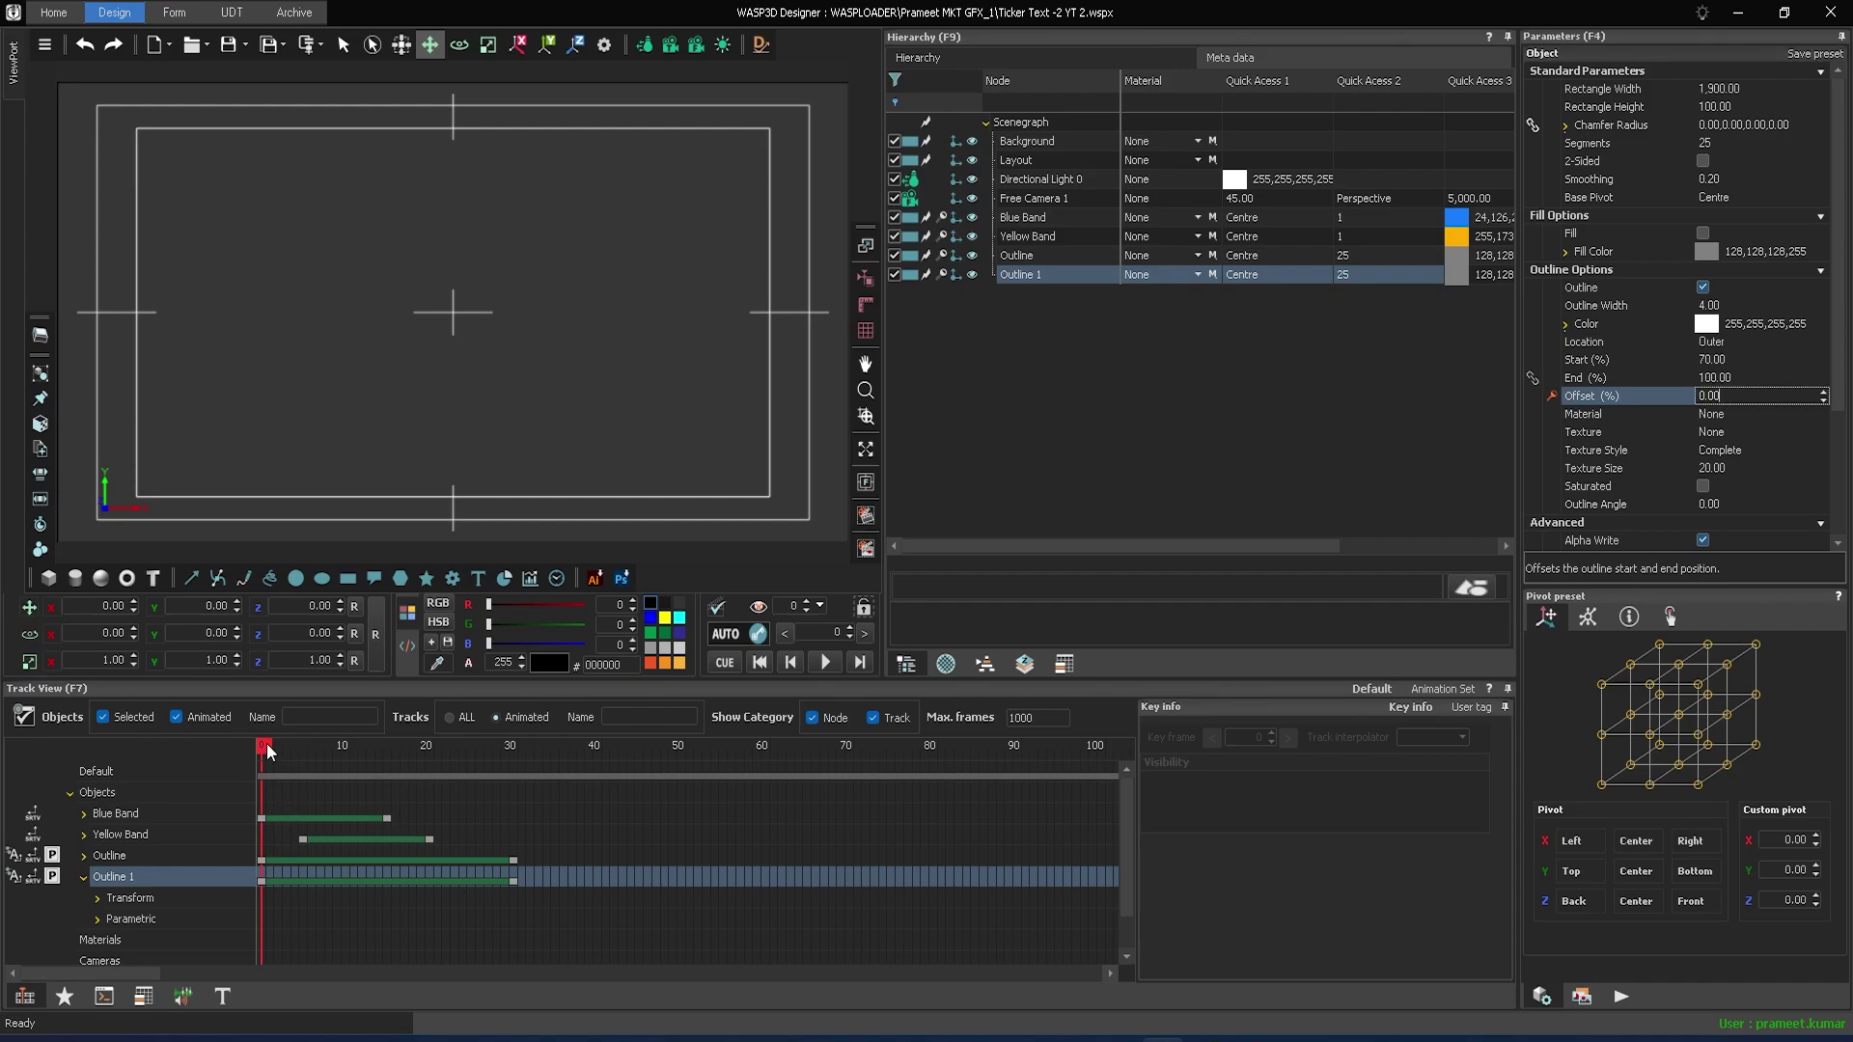
# - Edit Outline 1's offset keyframe at frame 30, set its starting offset to -50%, and play back the animation
pyautogui.click(513, 746)
pyautogui.moveTo(1754, 396); pyautogui.dragTo(1701, 418)
pyautogui.write('0')
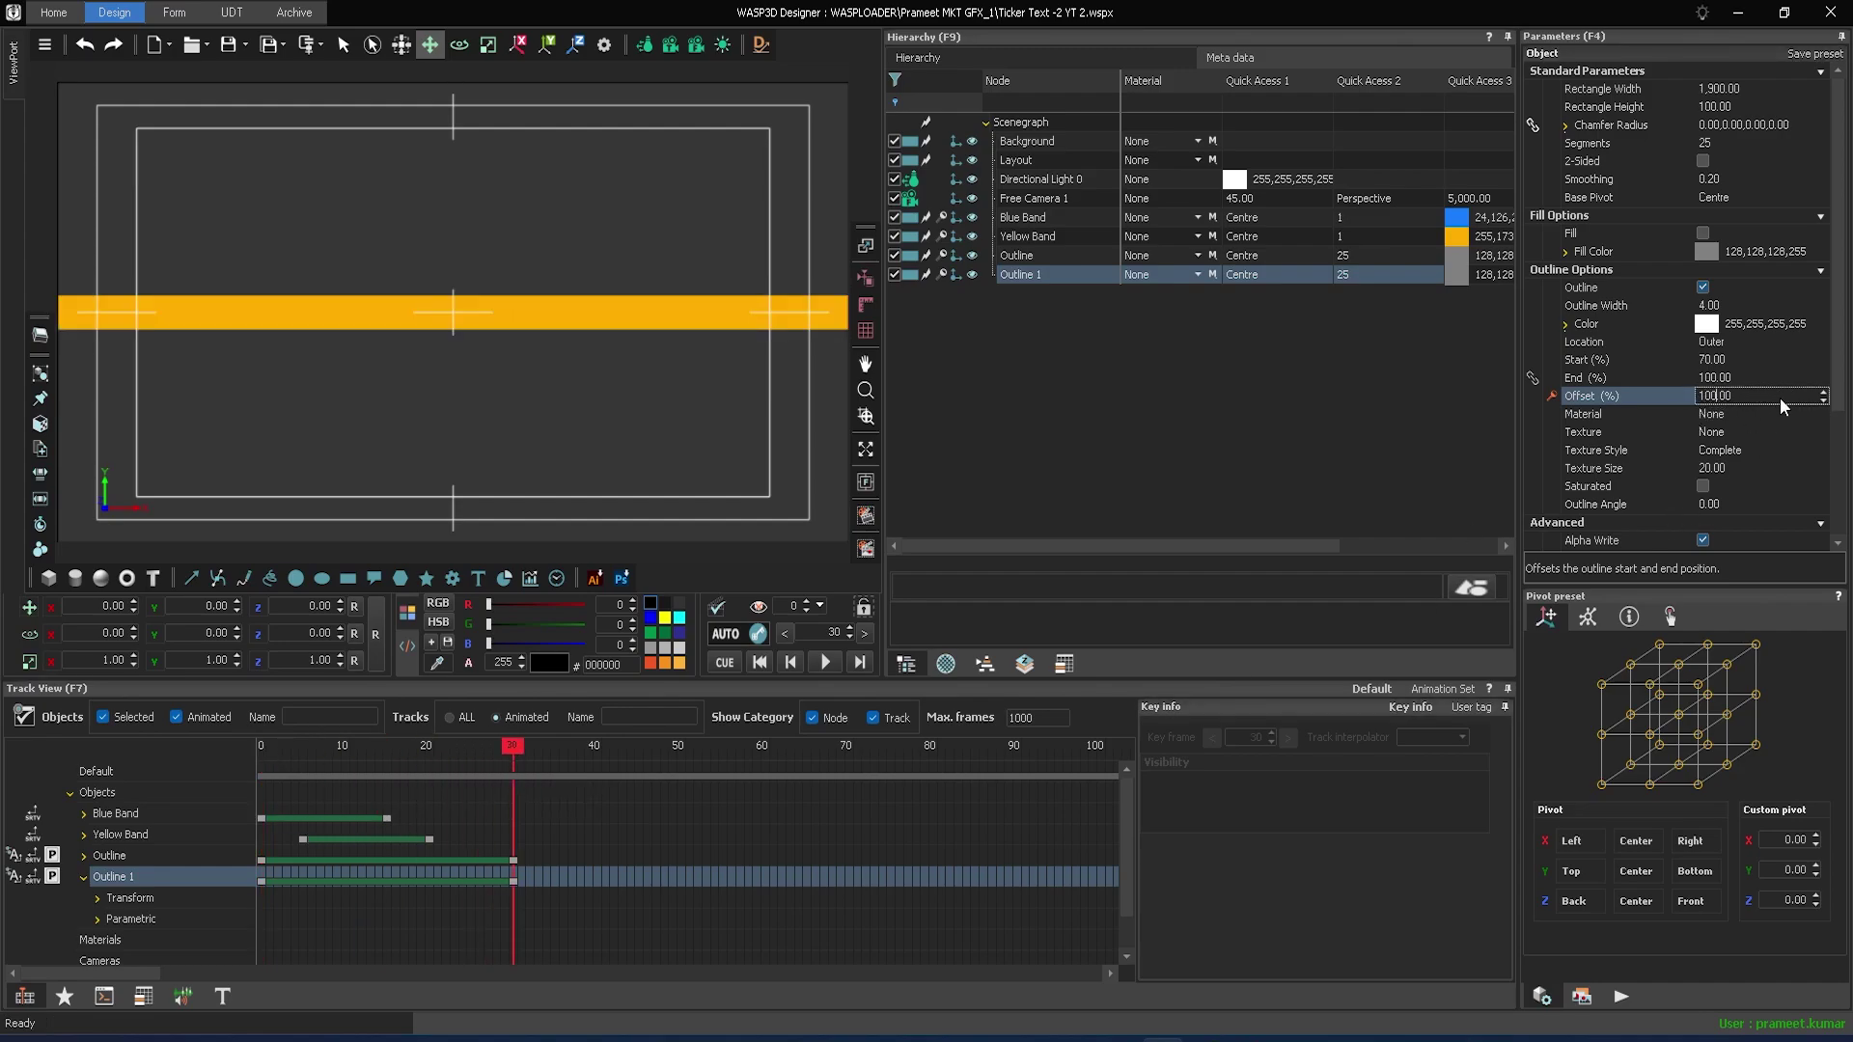
pyautogui.press('Return')
pyautogui.moveTo(513, 748); pyautogui.dragTo(257, 756)
pyautogui.click(824, 662)
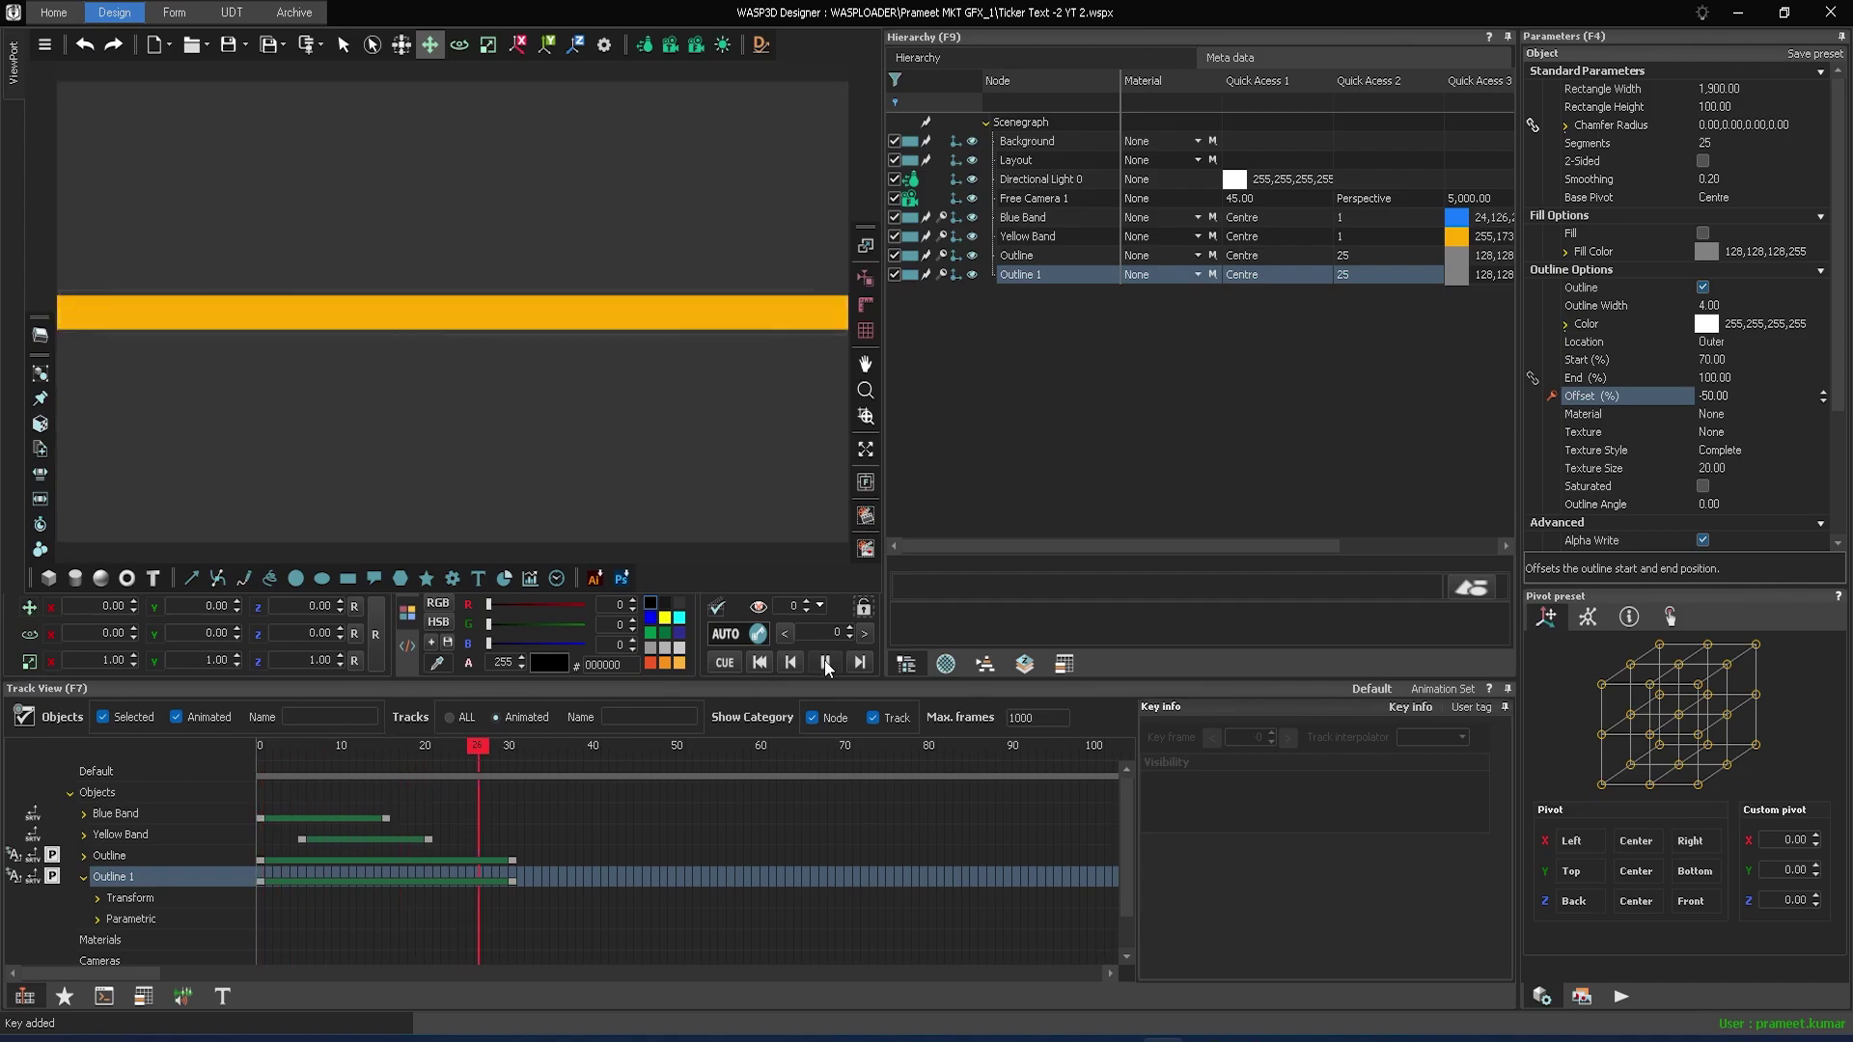
pyautogui.click(725, 662)
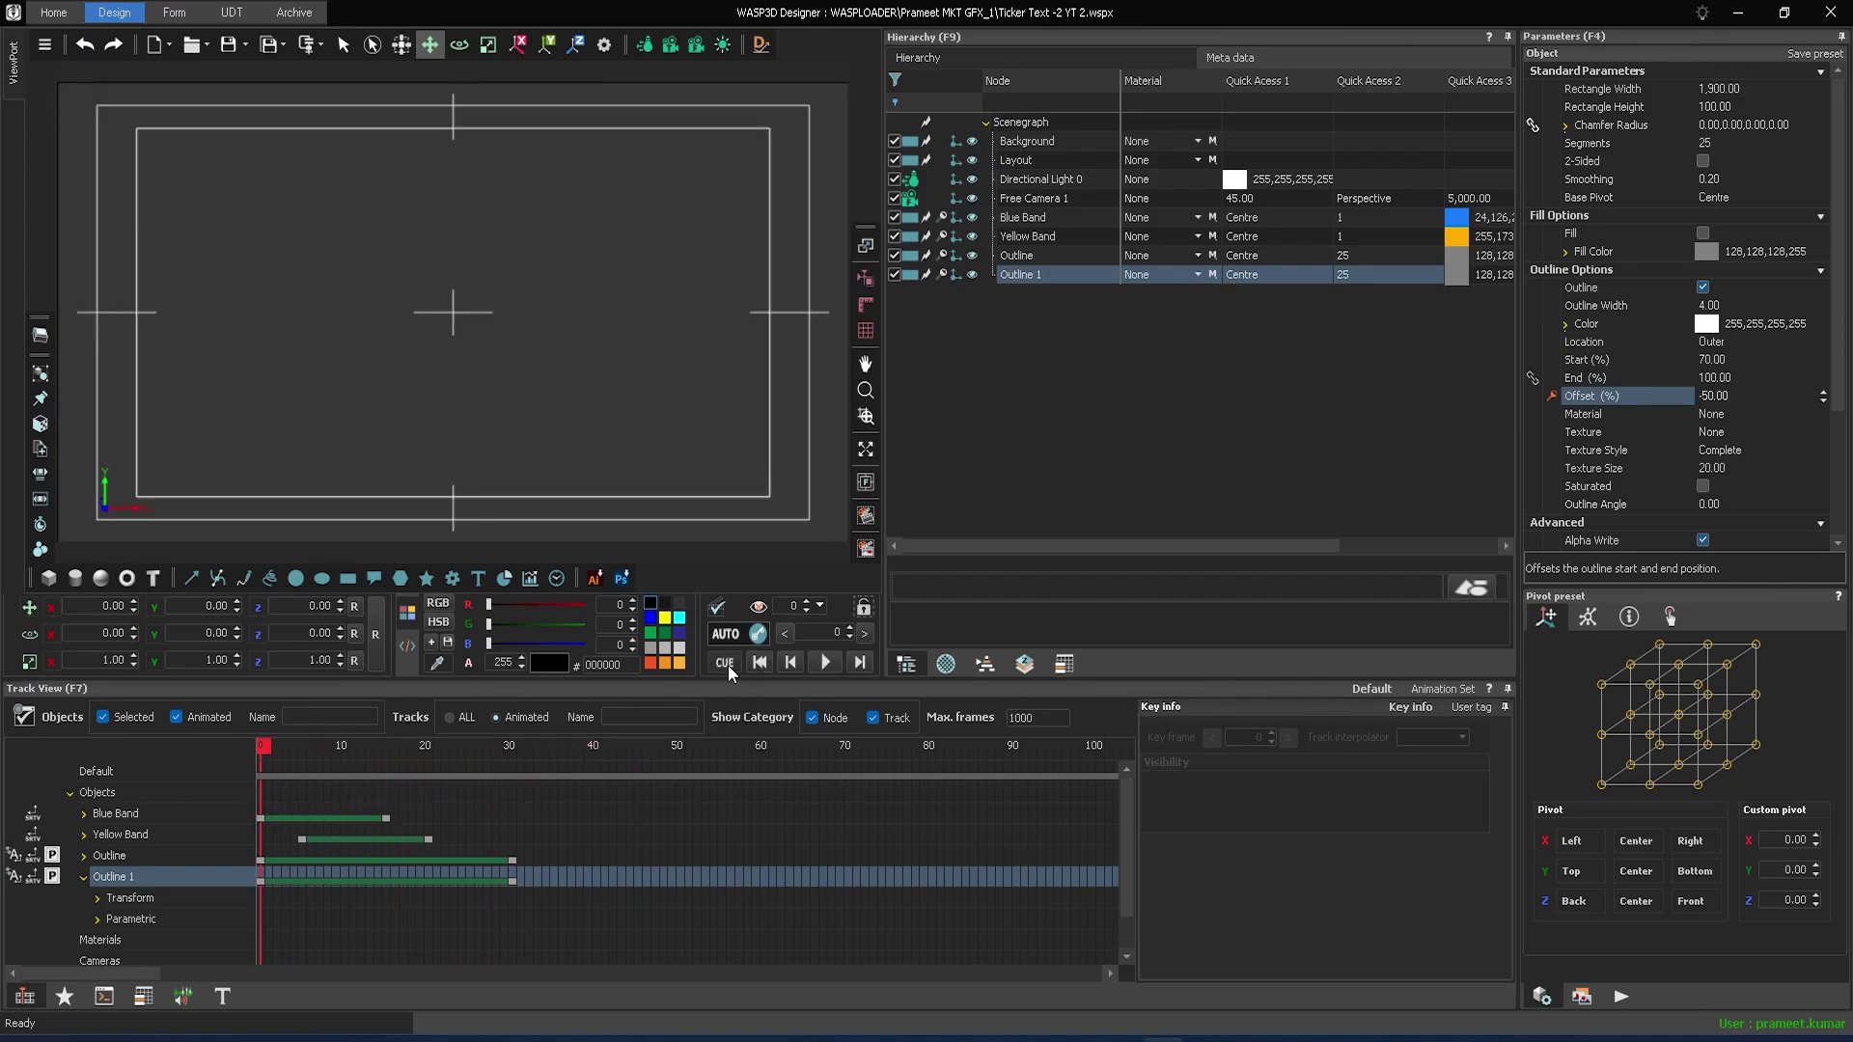
# - Set the segments of both Outline 1 and Outline to 30 and play back the result
pyautogui.click(1712, 144)
pyautogui.write('30')
pyautogui.press('Return')
pyautogui.click(1038, 253)
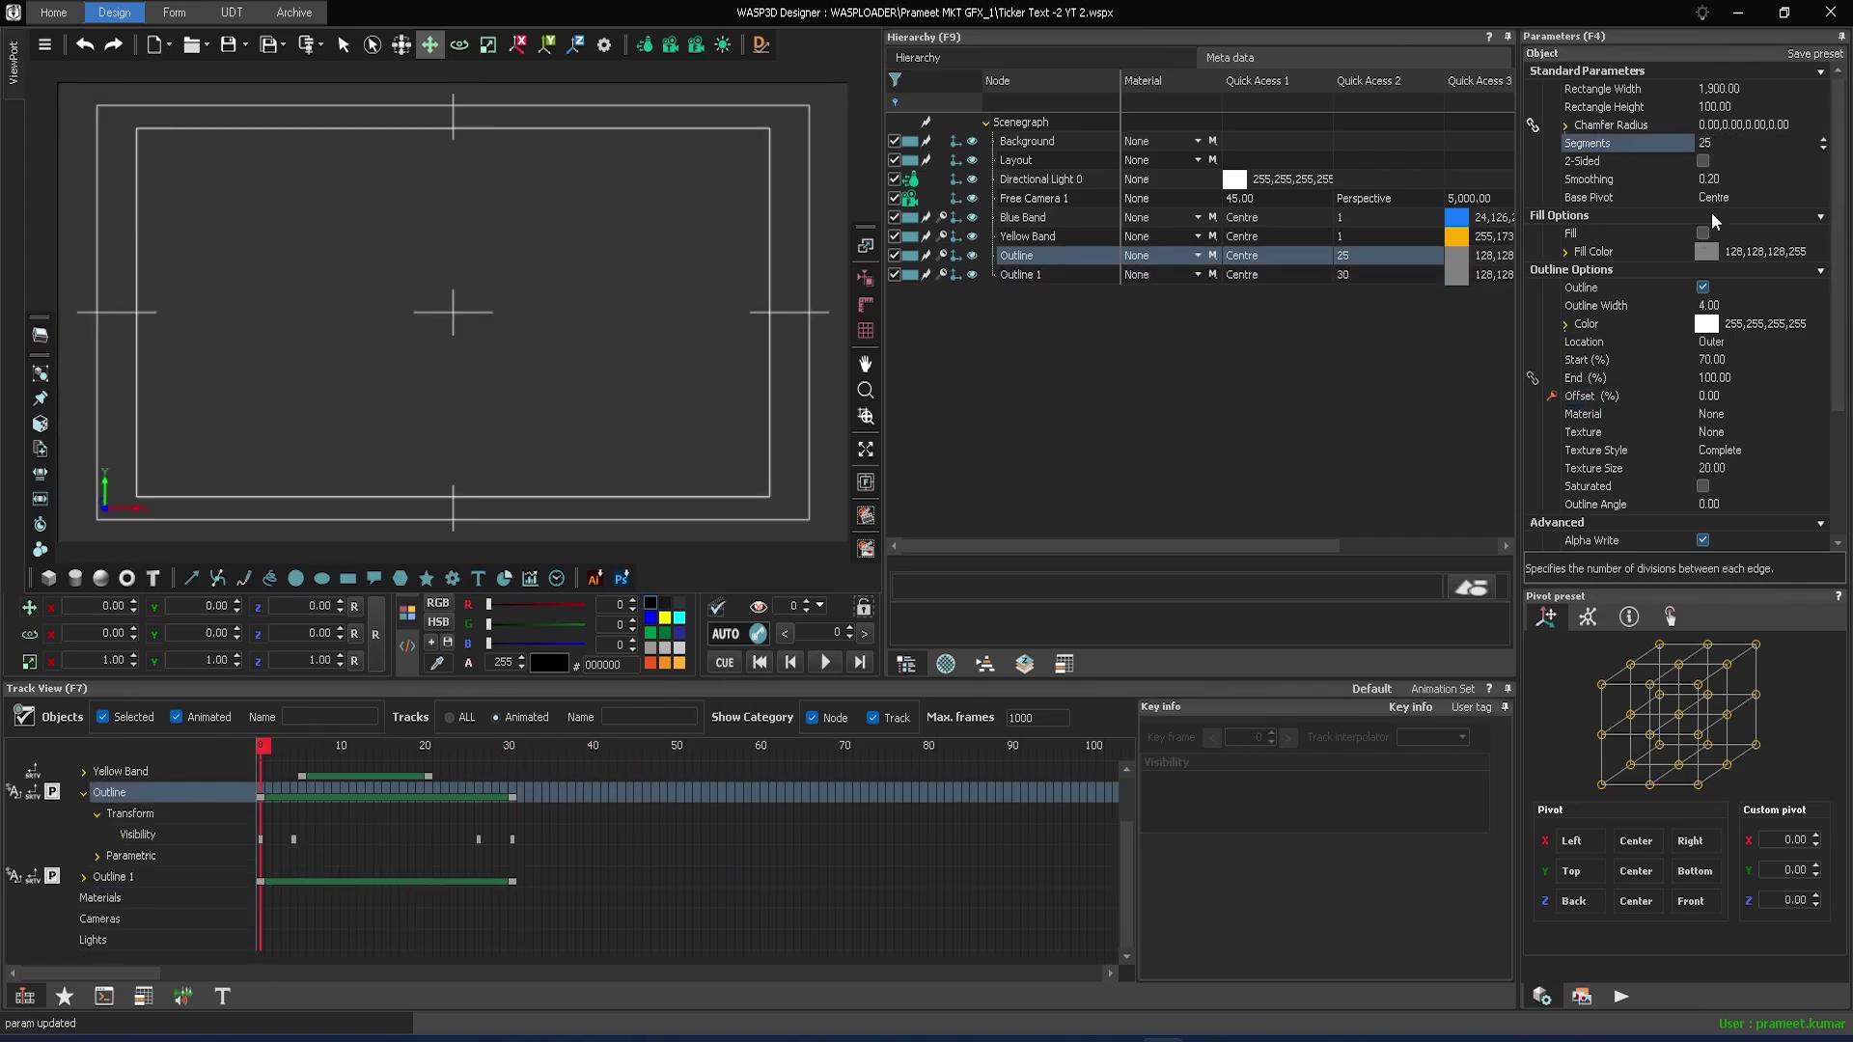
pyautogui.click(1732, 142)
pyautogui.press('BackSpace')
pyautogui.press('BackSpace')
pyautogui.write('30')
pyautogui.press('Return')
pyautogui.click(825, 662)
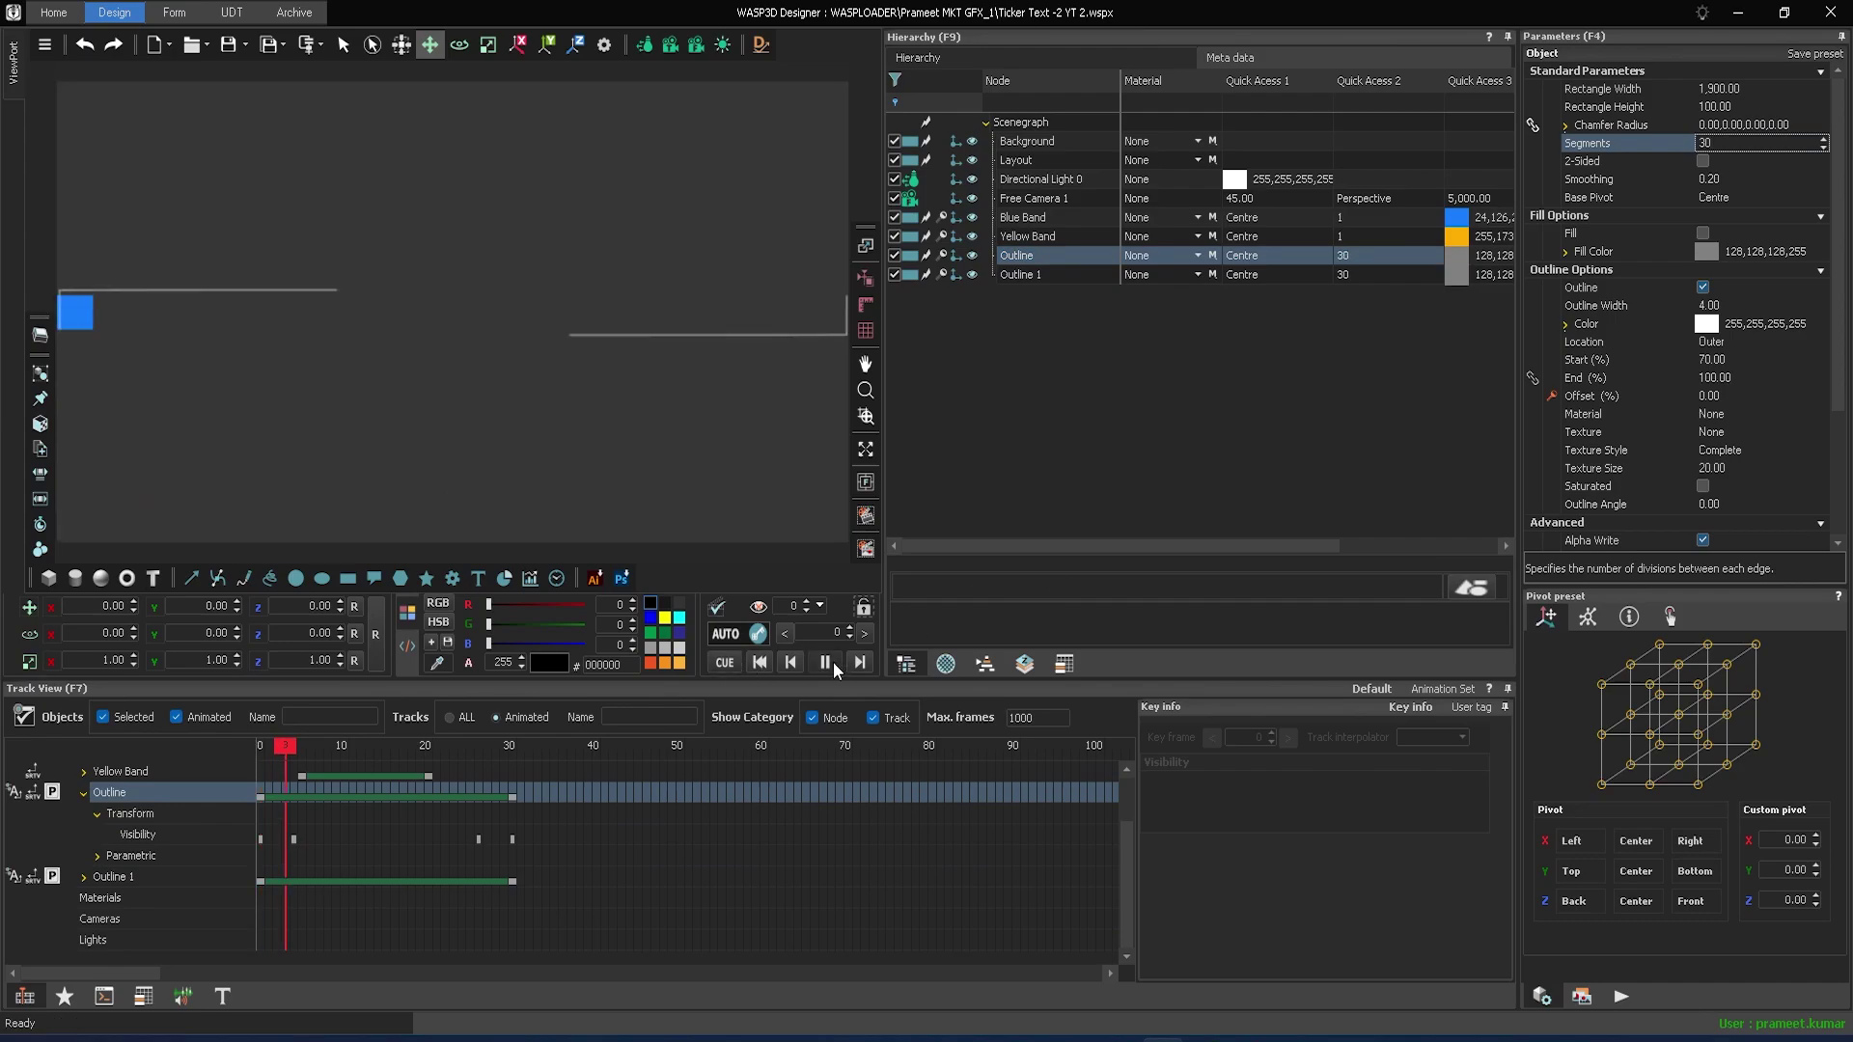
pyautogui.press('space')
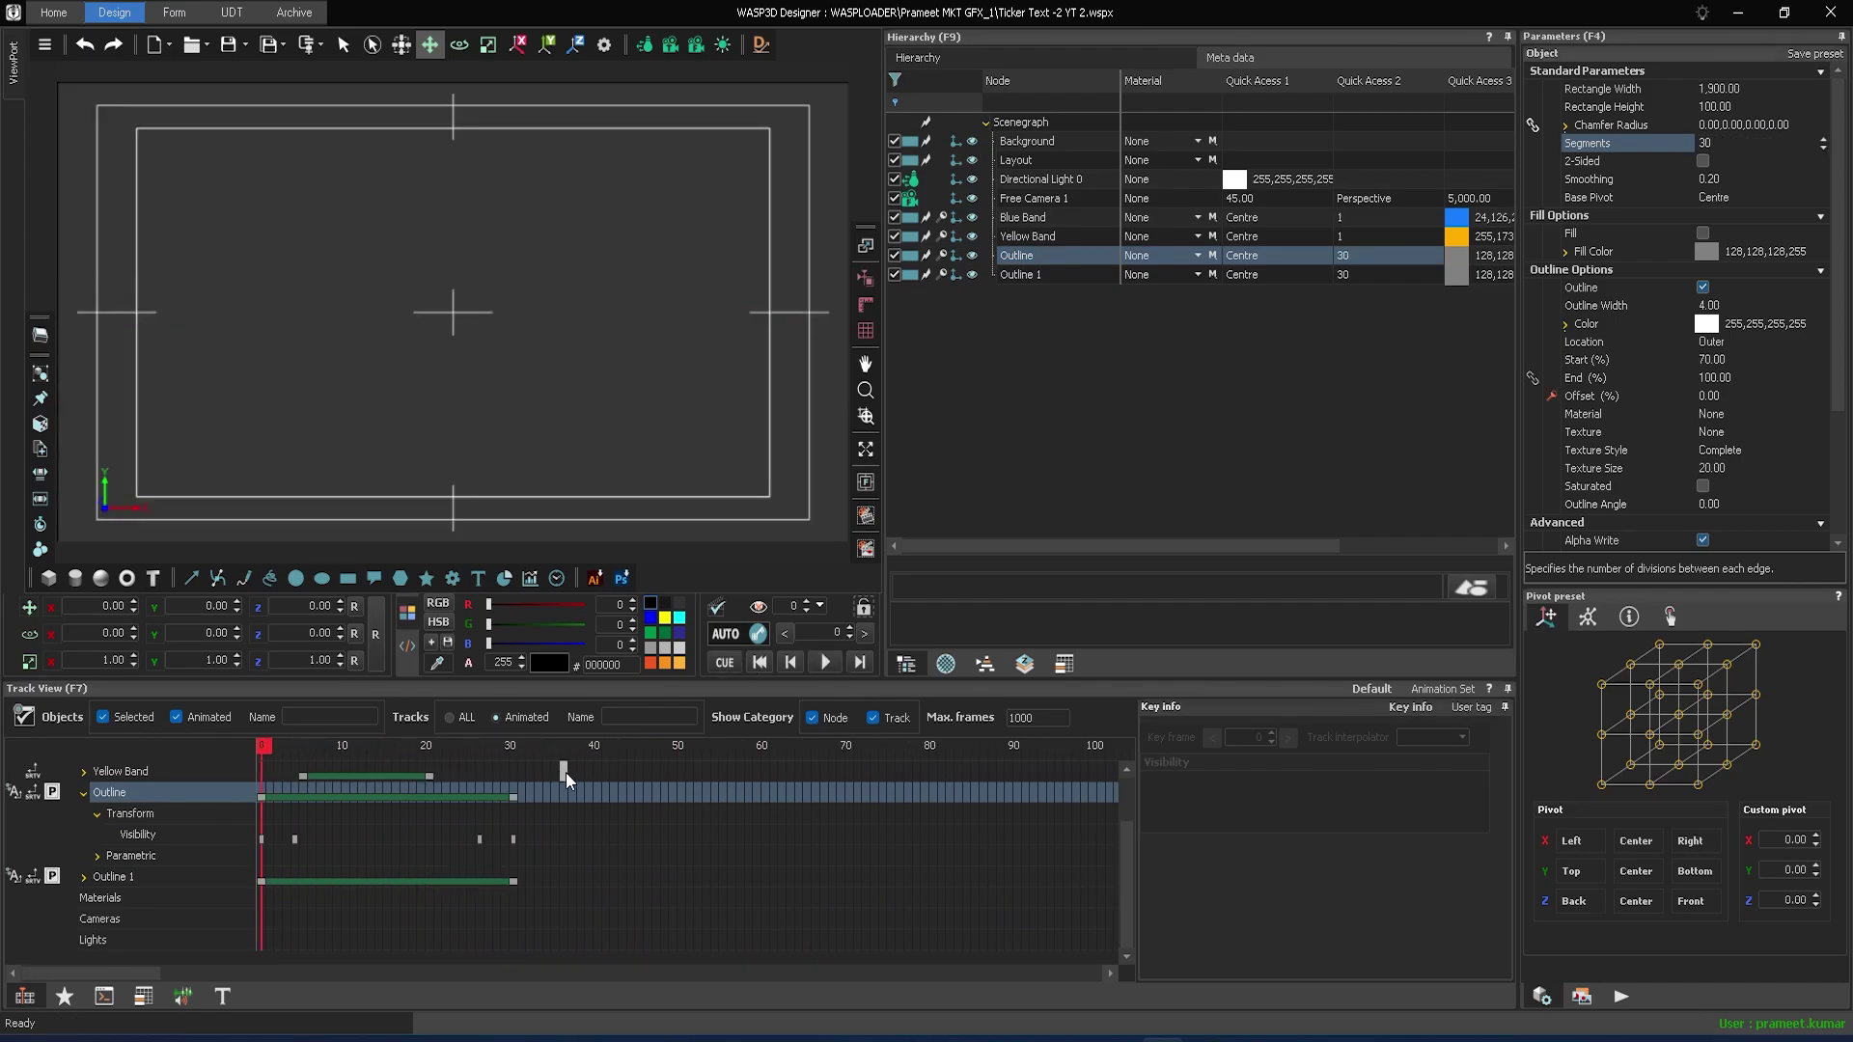
# - Group the Outline and Outline 1 rectangles
pyautogui.click(84, 792)
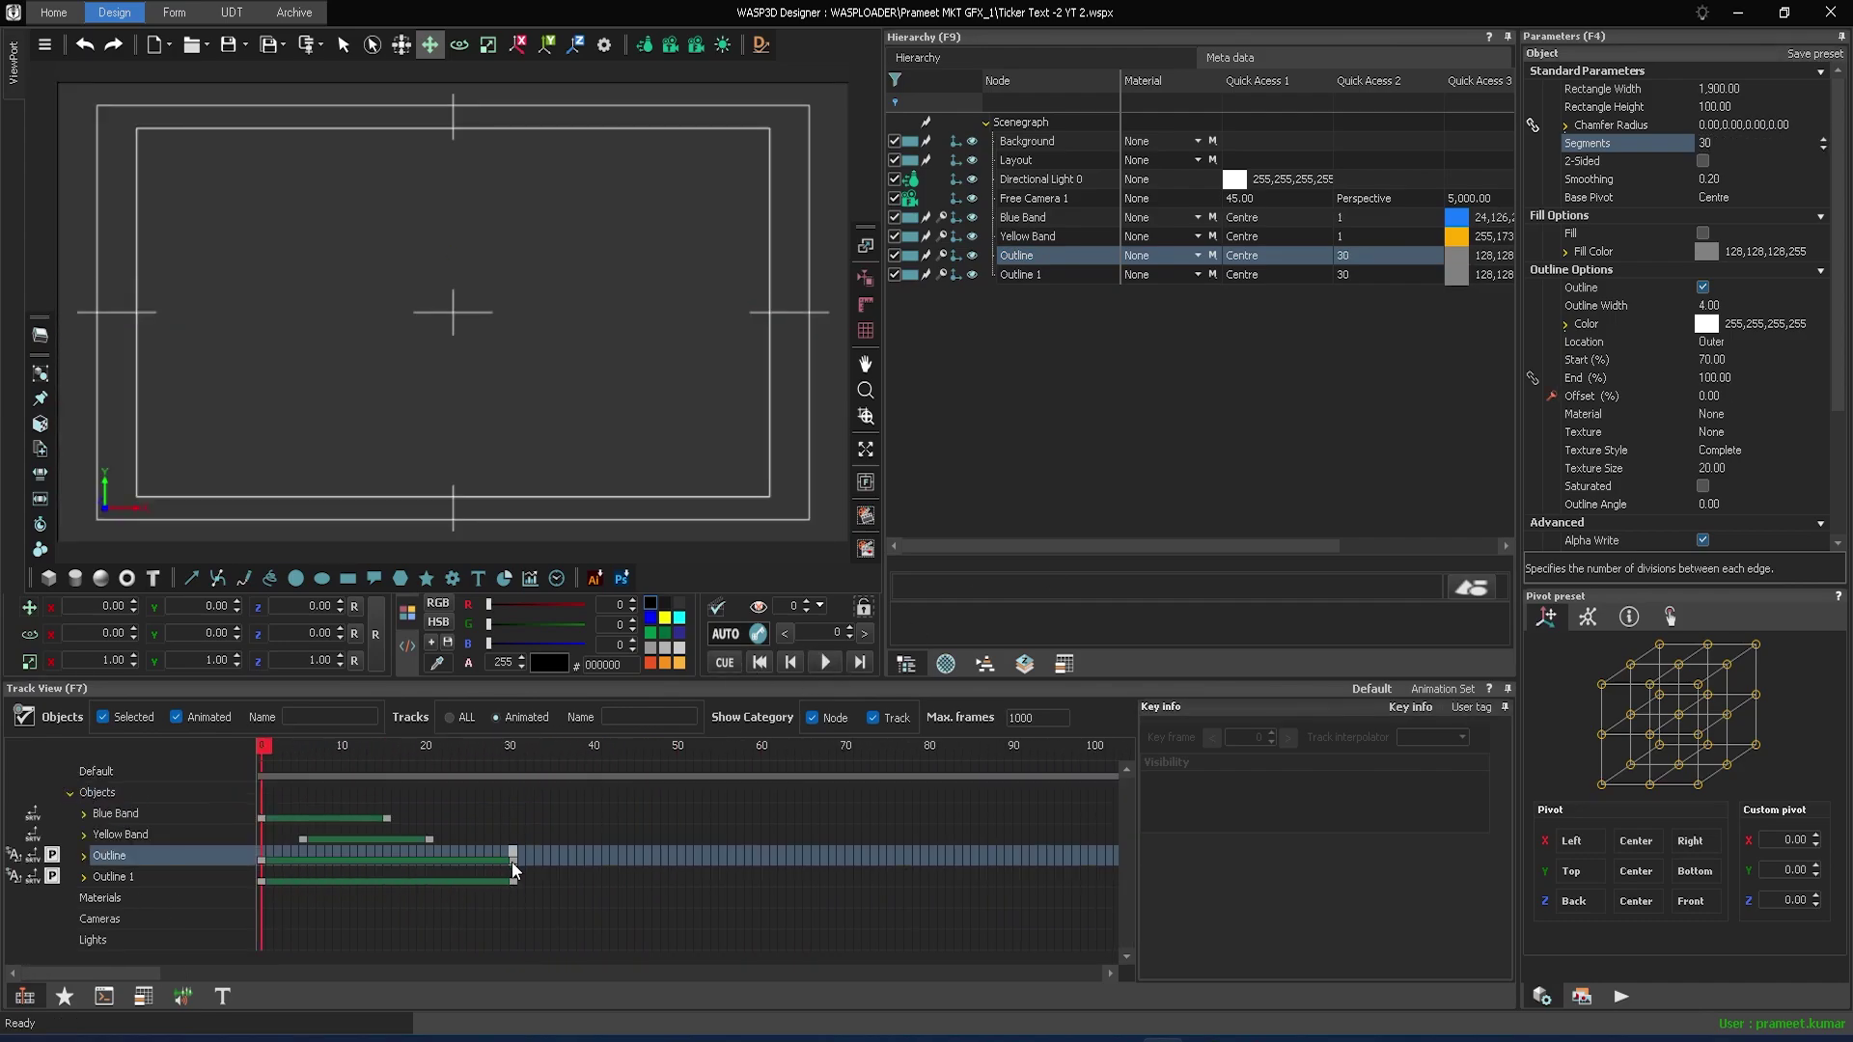
pyautogui.keyDown('ctrl'); pyautogui.click(1039, 276); pyautogui.keyUp('ctrl')
pyautogui.hotkey('ctrl', 'g')
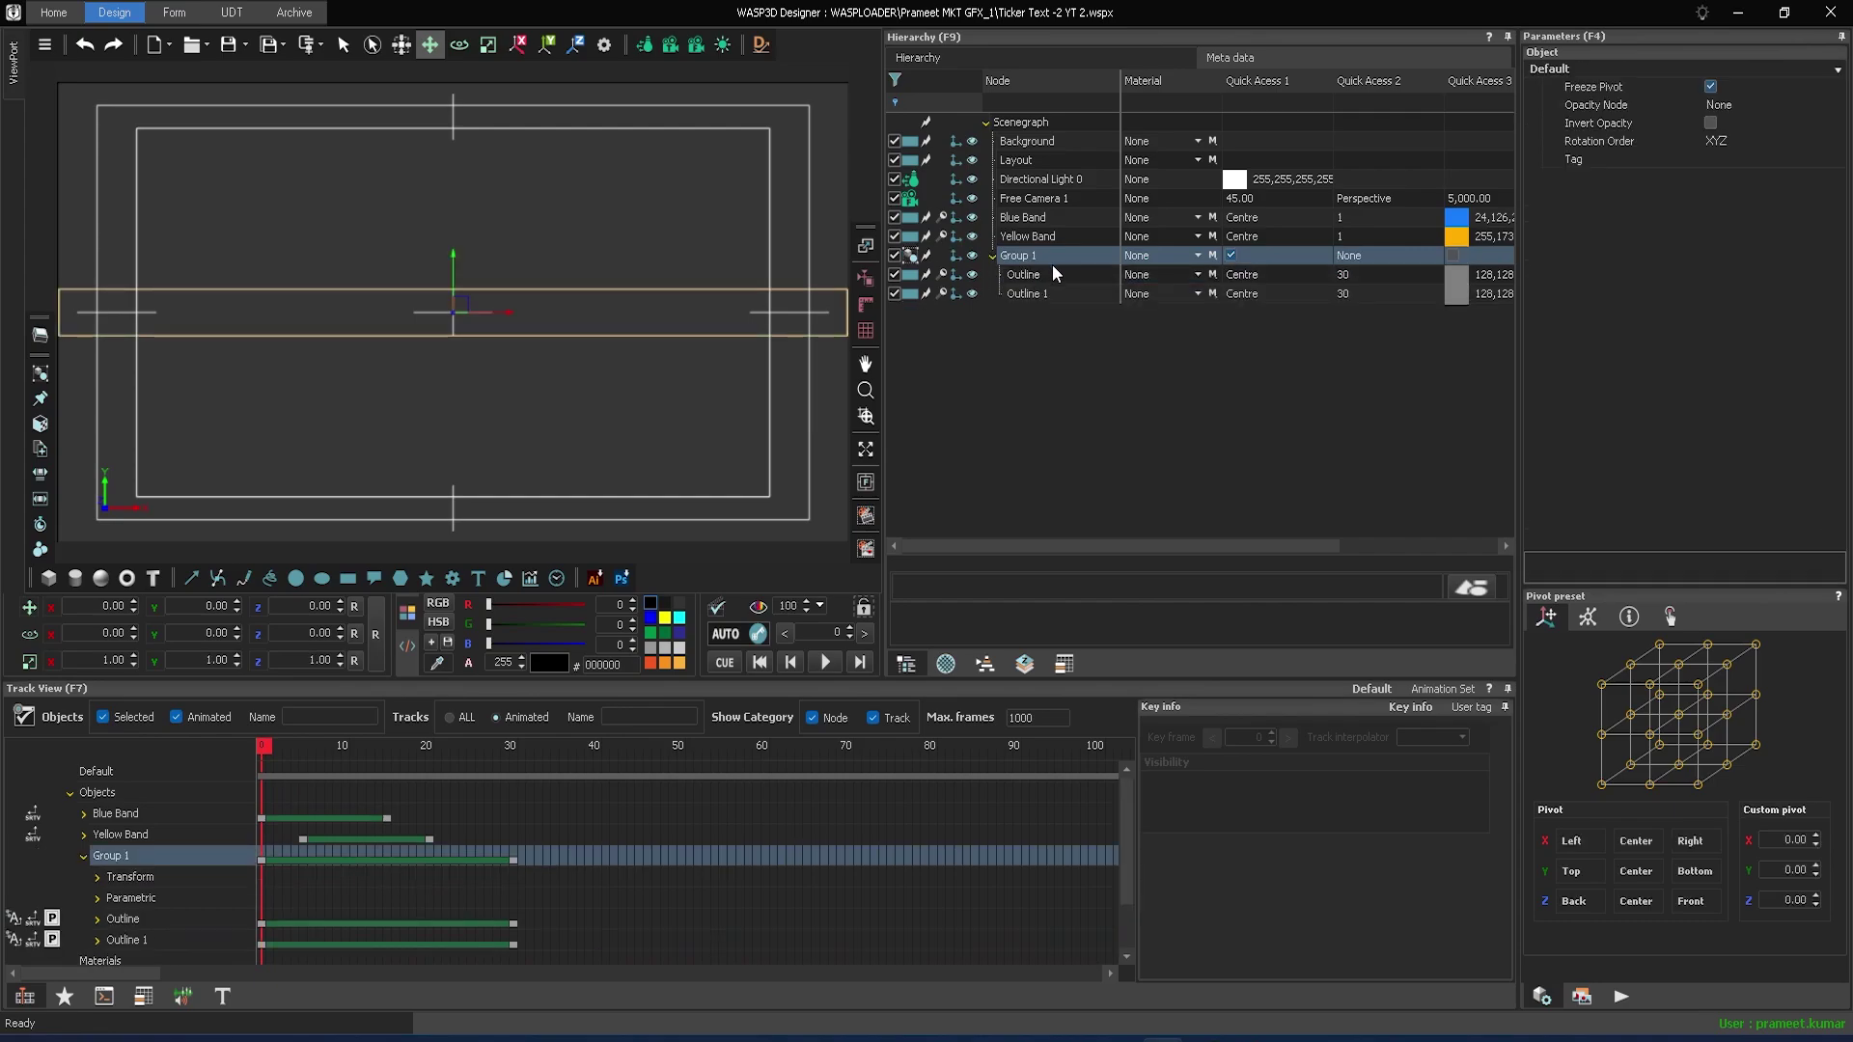
# - Rename the group as Outline ANimation and nest it under the Blue Band
pyautogui.doubleClick(1052, 259)
pyautogui.write('Outline ANimation')
pyautogui.press('Return')
pyautogui.moveTo(1023, 257); pyautogui.dragTo(1010, 229)
# - Extend the end of the Outline ANimation group's animation range to frame 36
pyautogui.moveTo(265, 751)
pyautogui.mouseDown()
pyautogui.moveTo(488, 751)
pyautogui.moveTo(257, 845)
pyautogui.mouseUp()
pyautogui.scroll(-1, 257, 845)
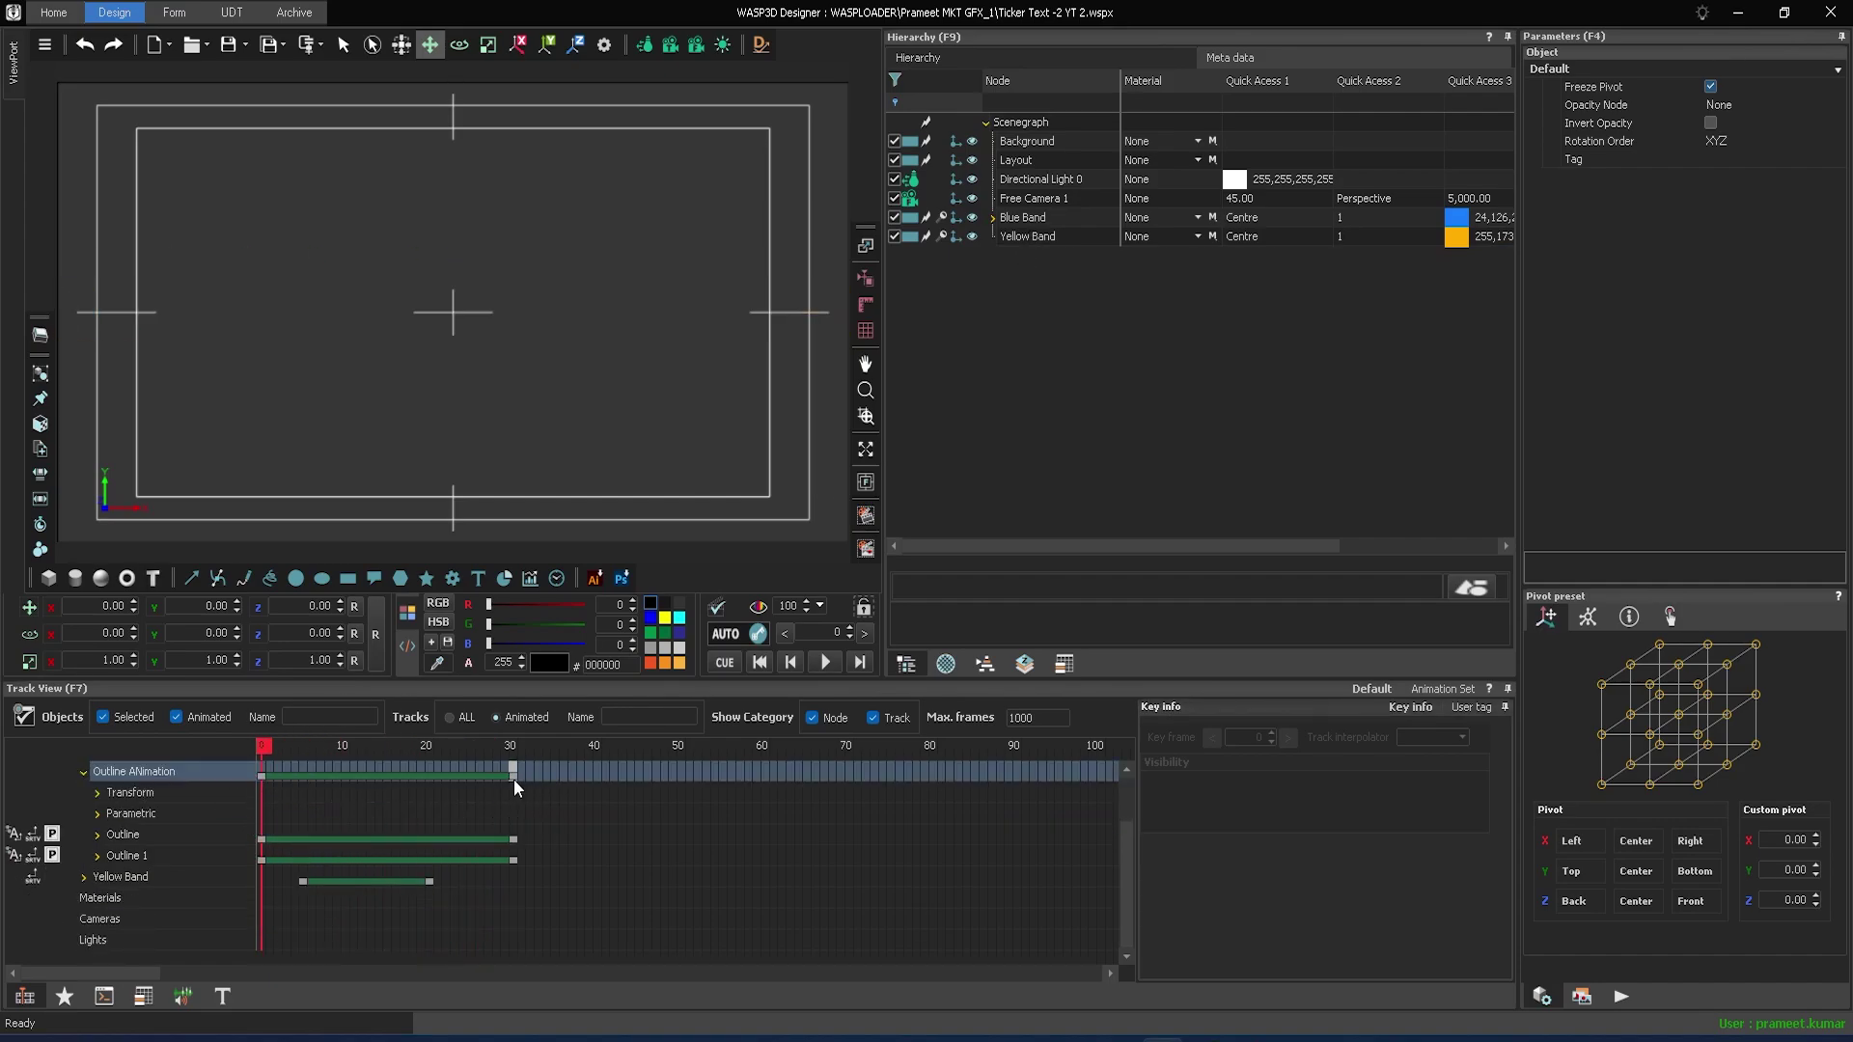
pyautogui.moveTo(514, 773); pyautogui.dragTo(563, 773)
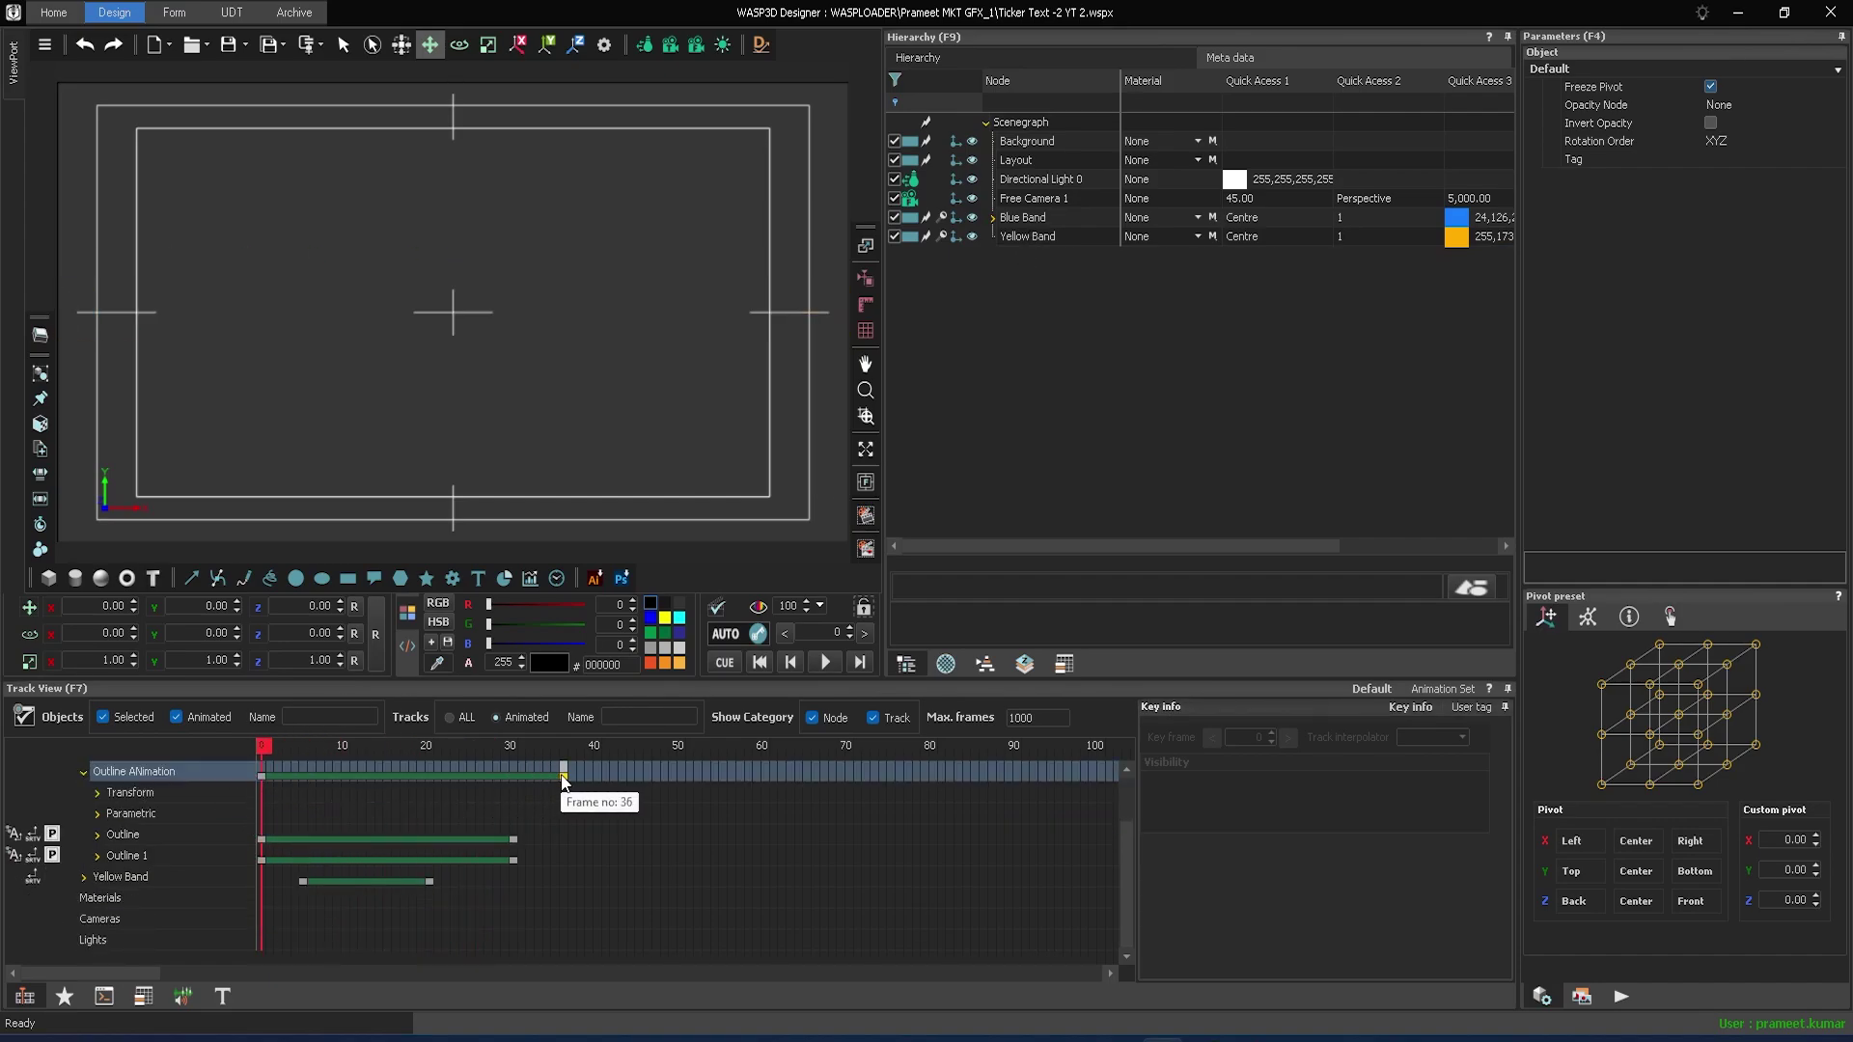
# - Preview the animation, rewind it, and group the Blue Band with the Yellow Band
pyautogui.click(825, 662)
pyautogui.click(725, 663)
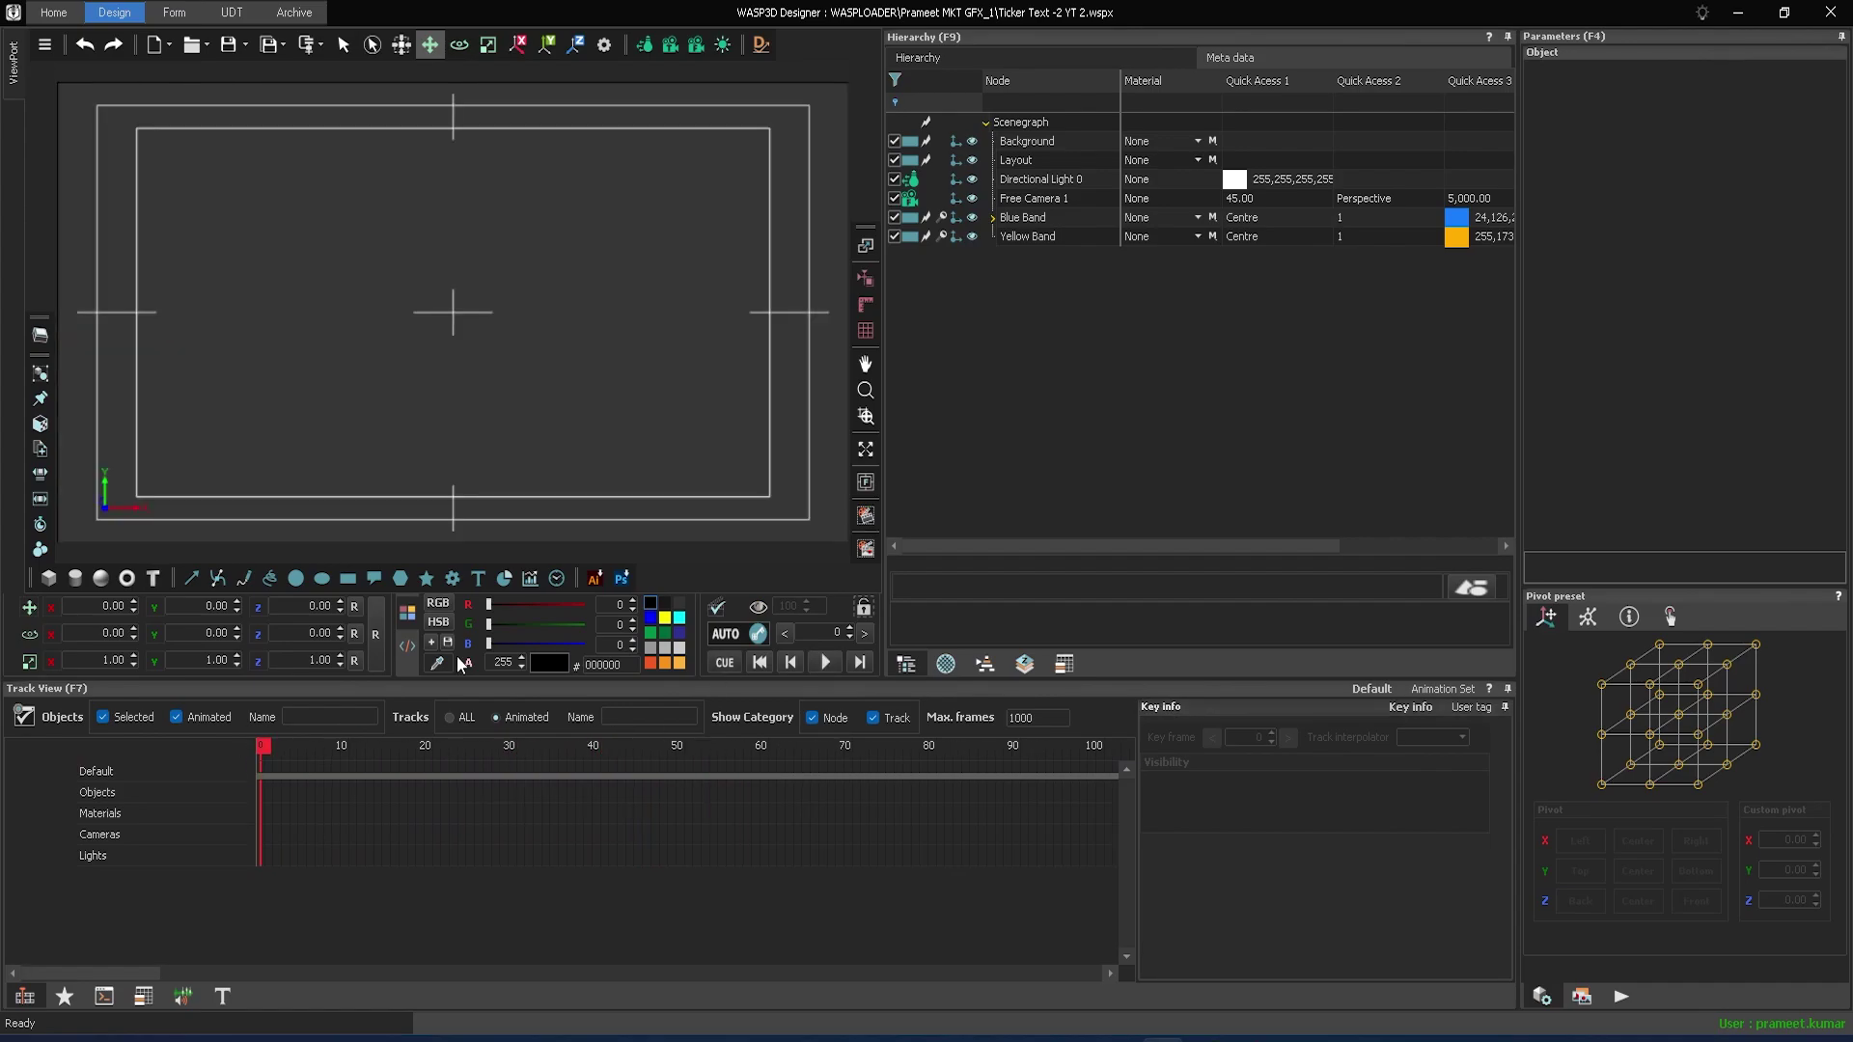
pyautogui.click(1048, 218)
pyautogui.keyDown('ctrl'); pyautogui.click(1052, 240); pyautogui.keyUp('ctrl')
pyautogui.hotkey('ctrl', 'g')
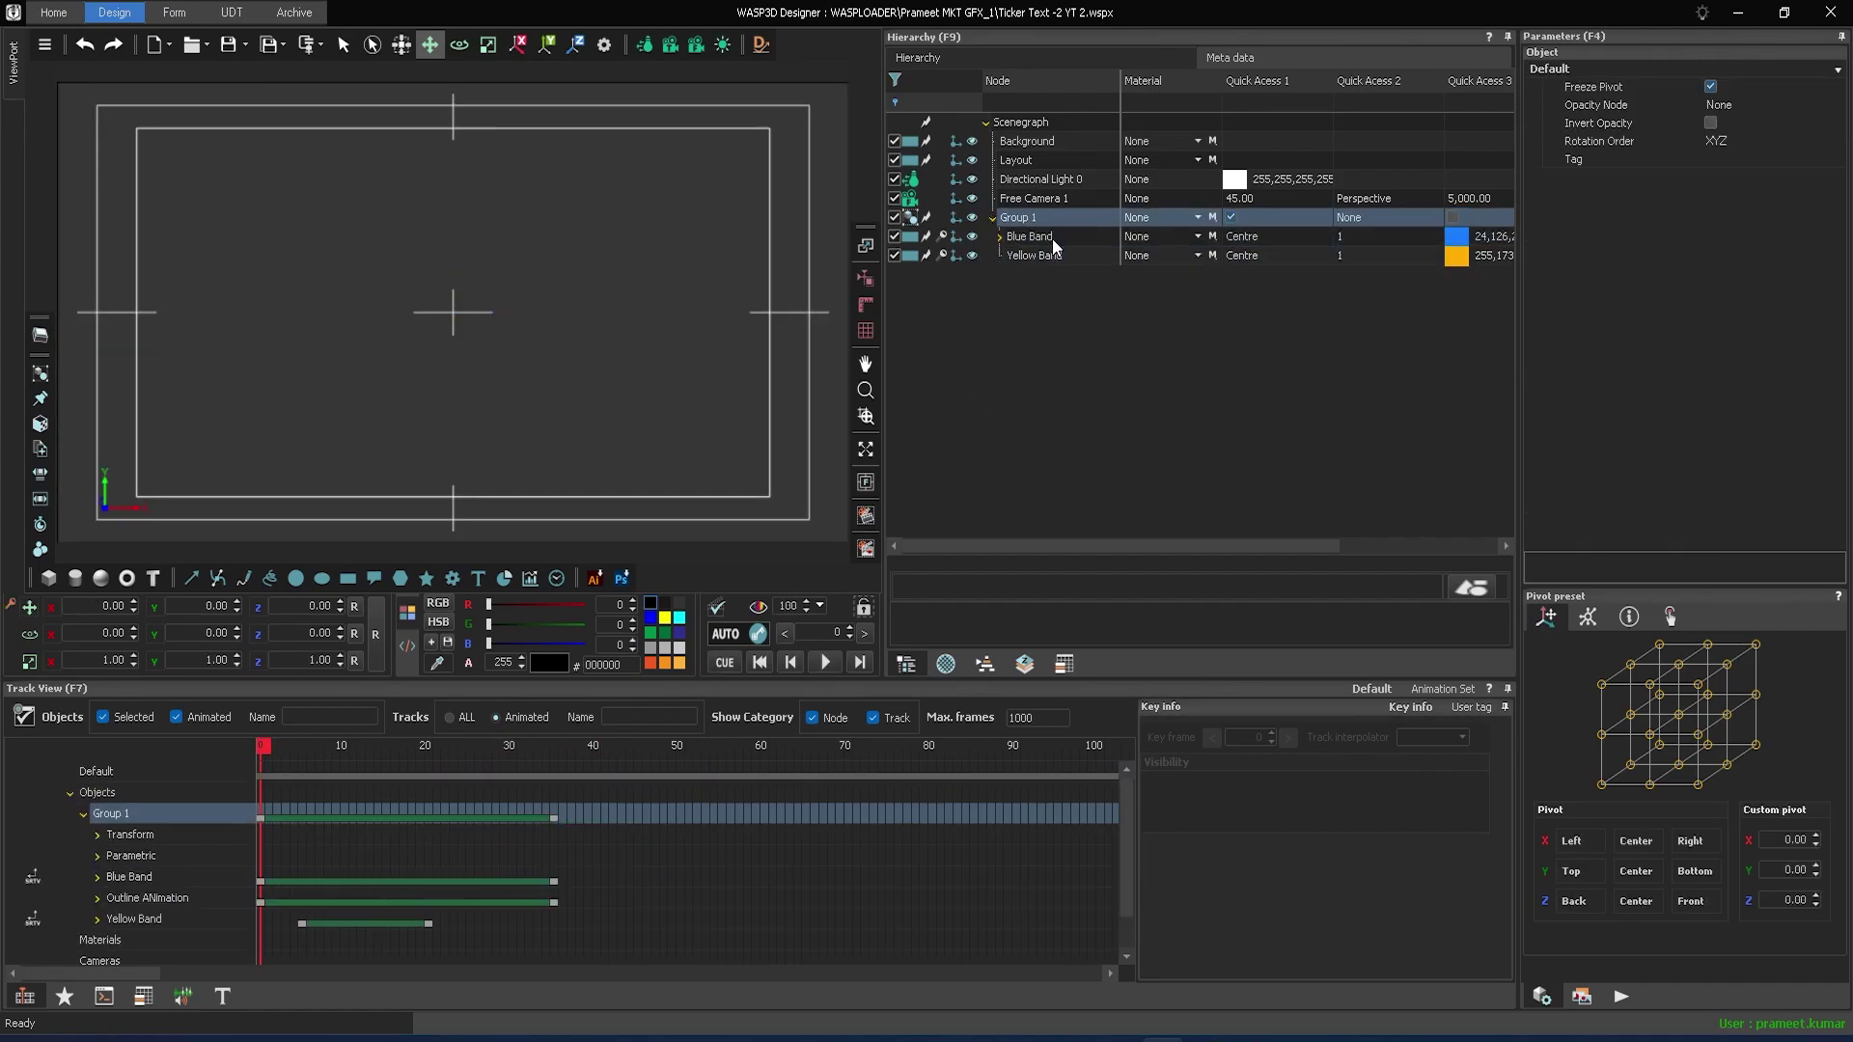
# - Rename the new group as Band Group
pyautogui.doubleClick(1063, 212)
pyautogui.write('Band')
pyautogui.press('Return')
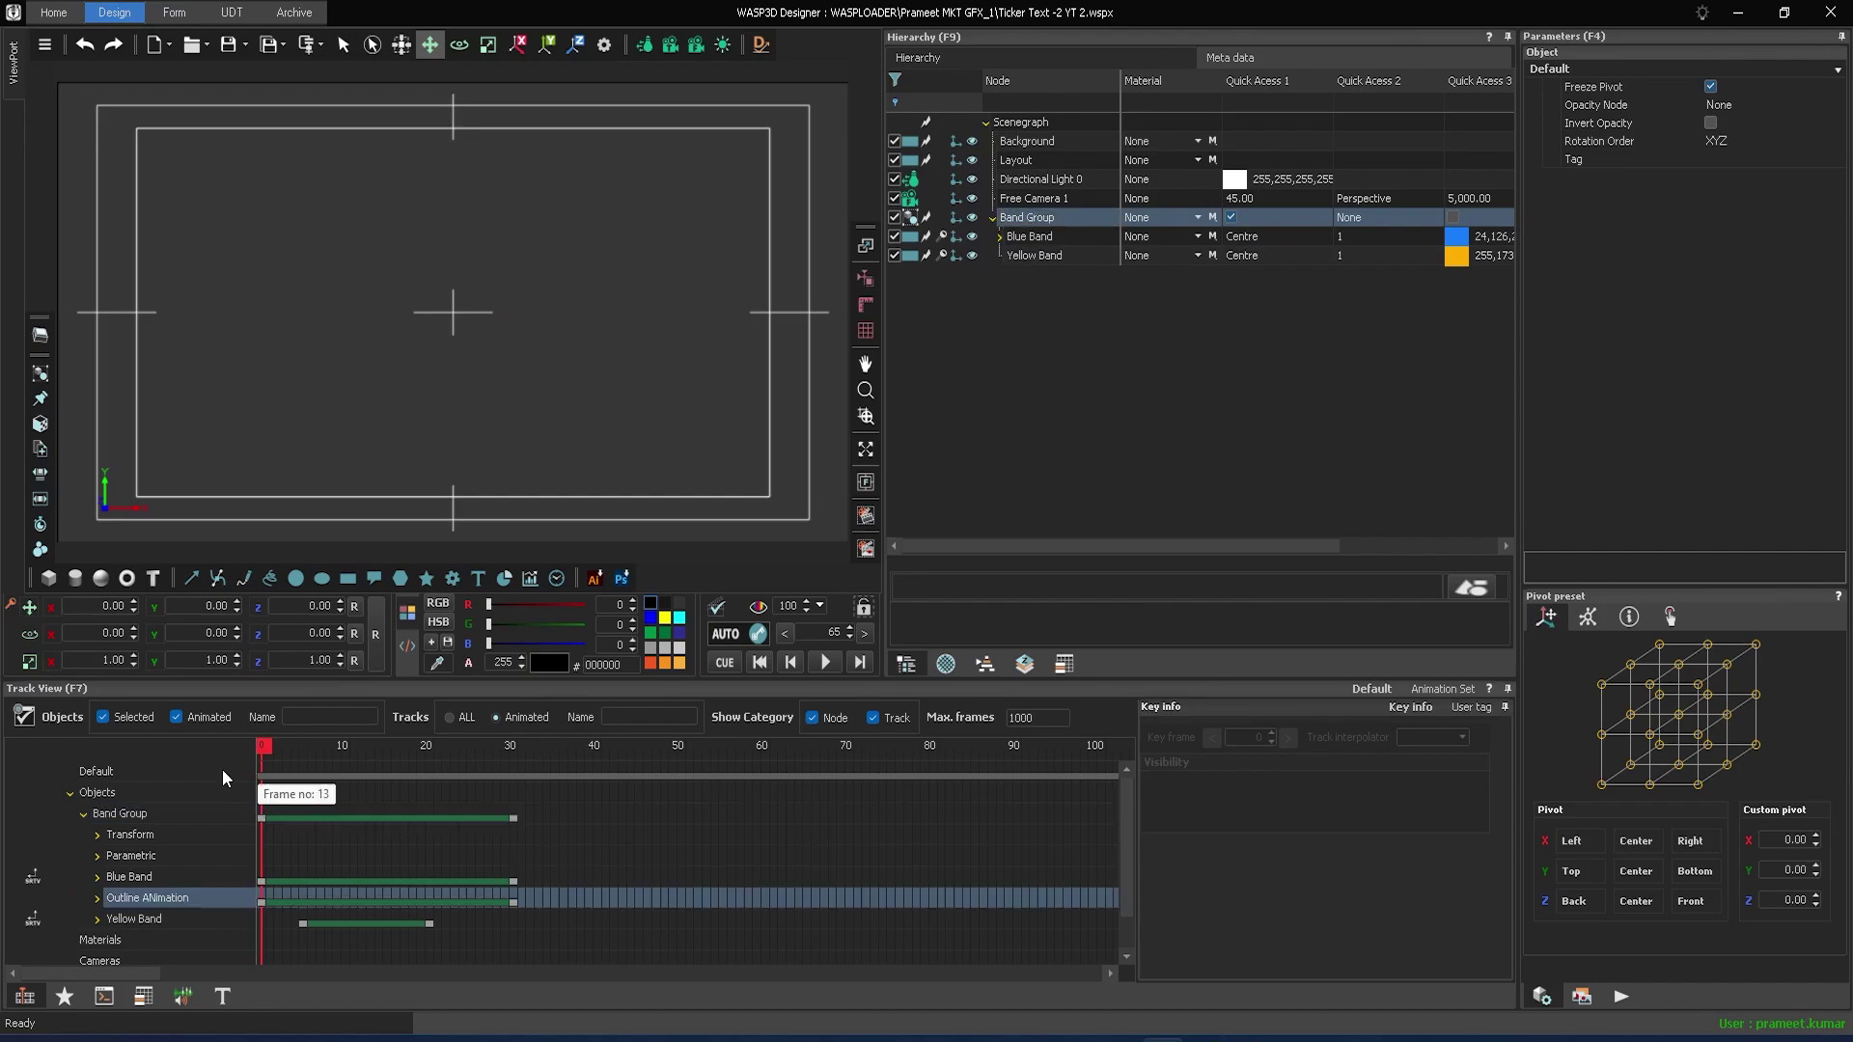
# - Scrub the timeline to frame 30 and add a scroller and a scroll group to the scene
pyautogui.moveTo(223, 773); pyautogui.dragTo(512, 811)
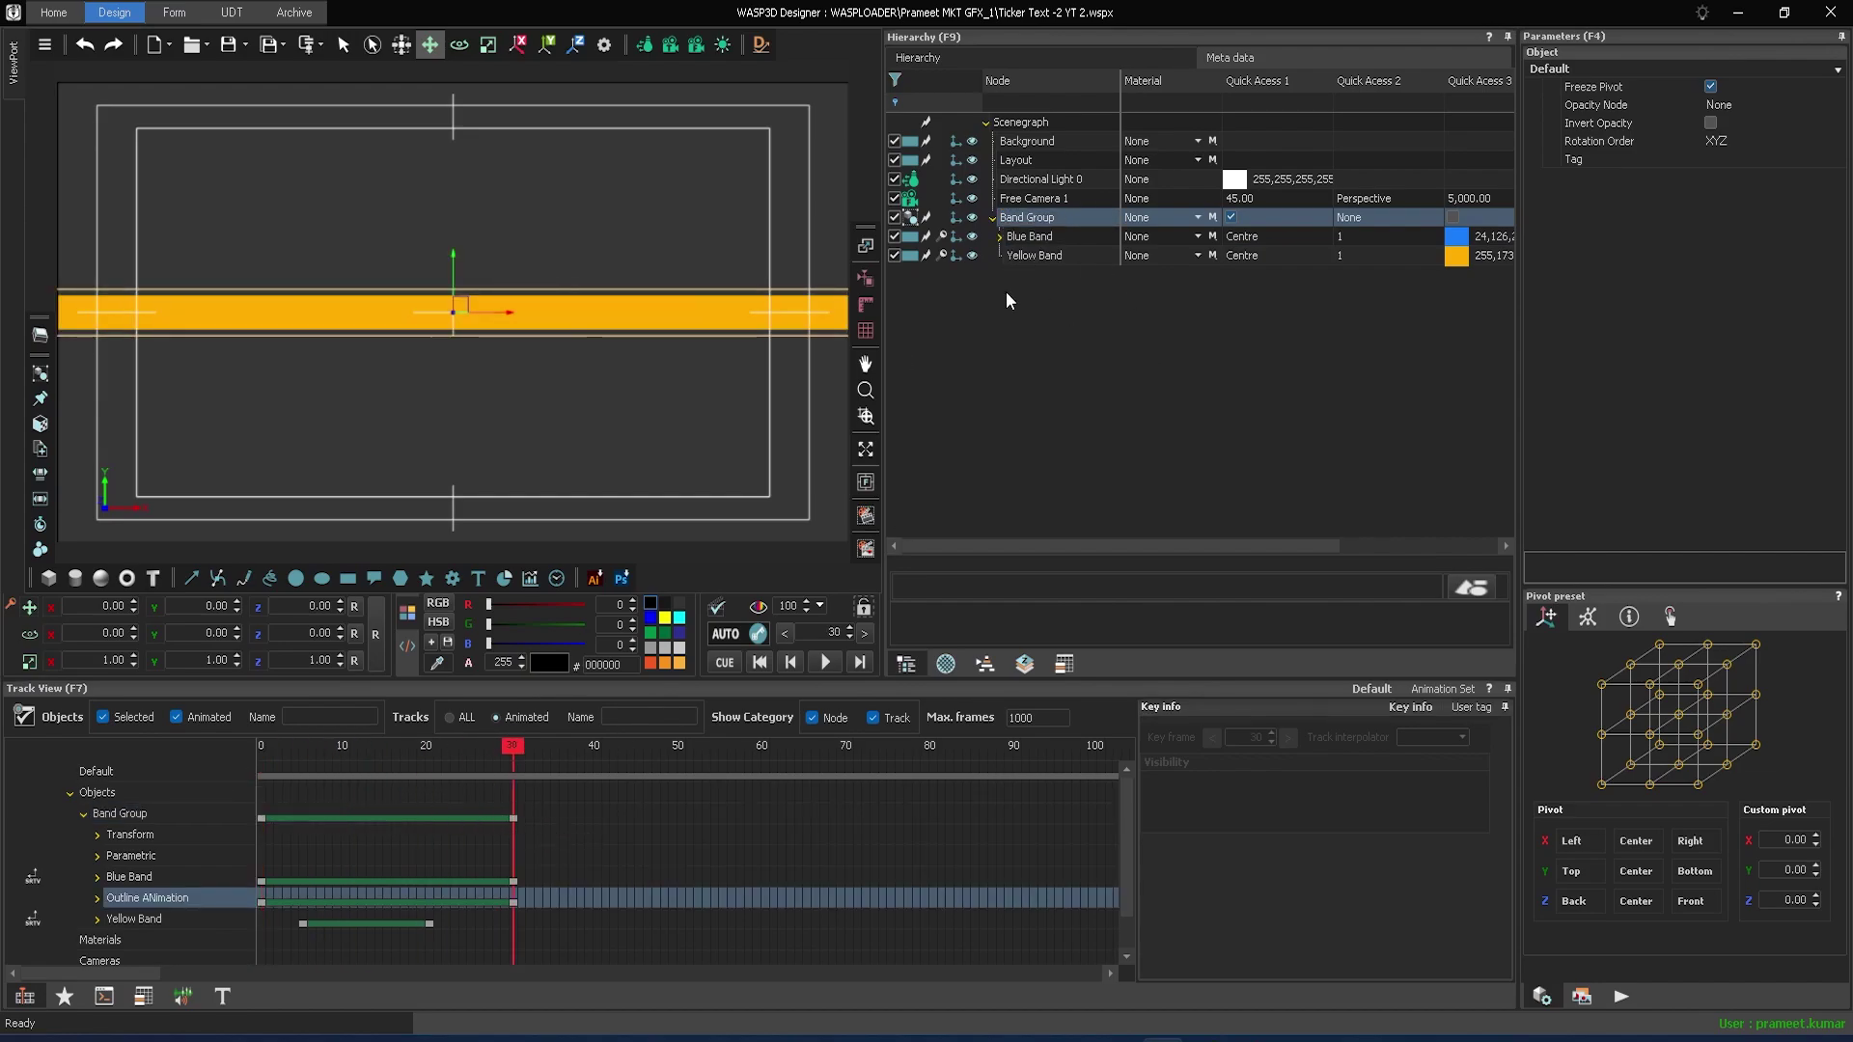
pyautogui.click(41, 497)
pyautogui.click(43, 477)
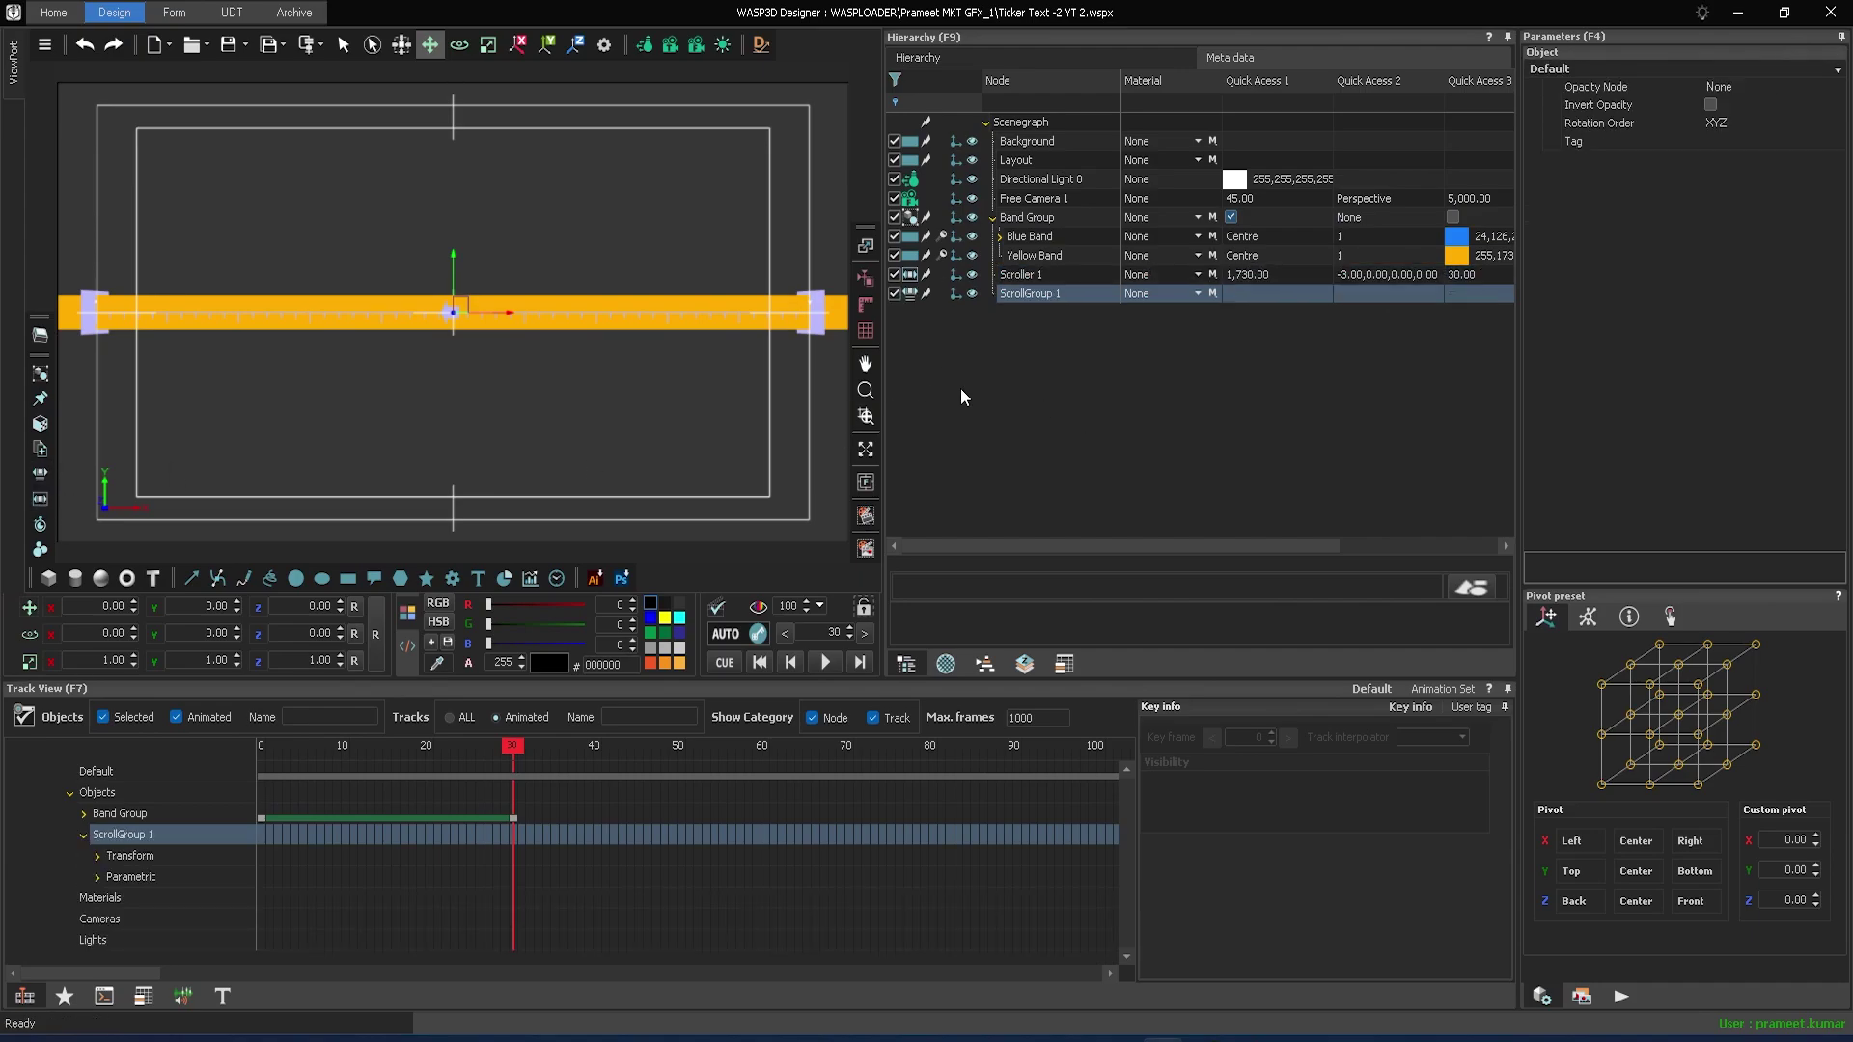
# - Set the scroller width of Scroller 1 to 1,890 and expand its velocity components
pyautogui.click(1018, 275)
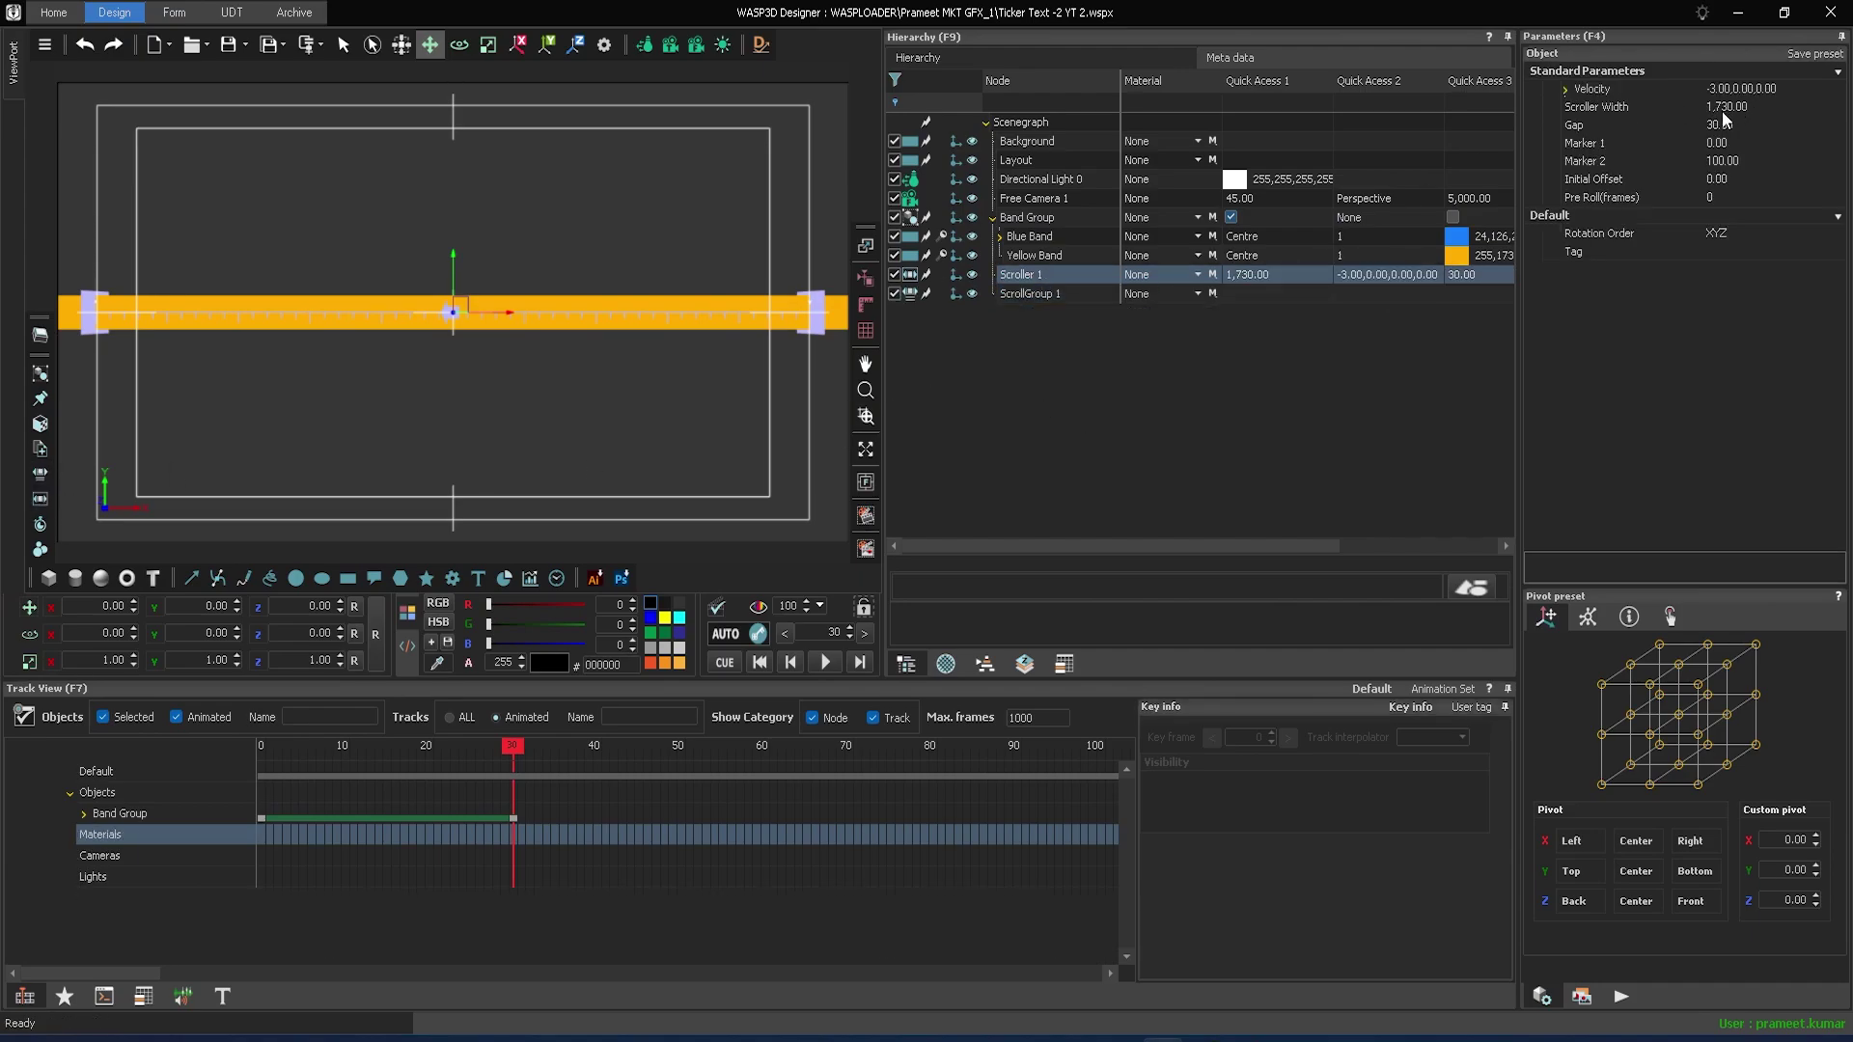
pyautogui.moveTo(1722, 112); pyautogui.dragTo(1820, 130)
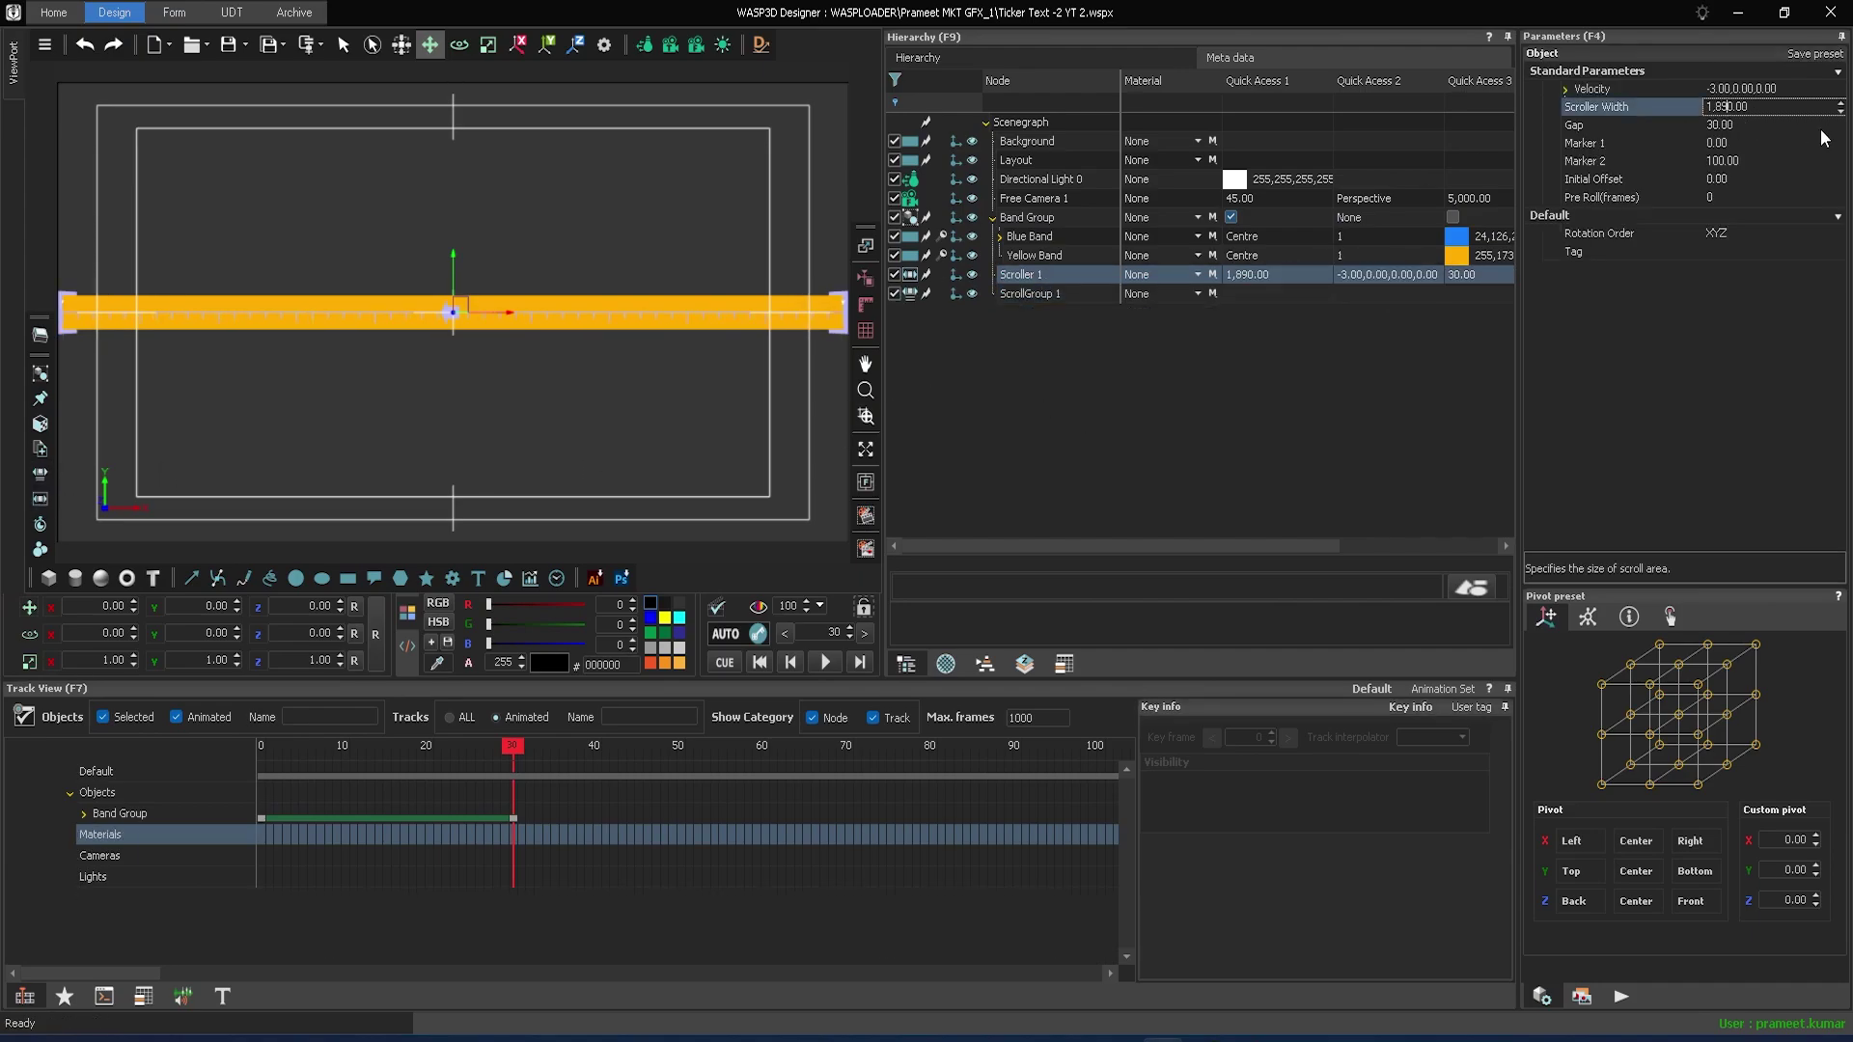
pyautogui.click(1565, 89)
pyautogui.click(1424, 449)
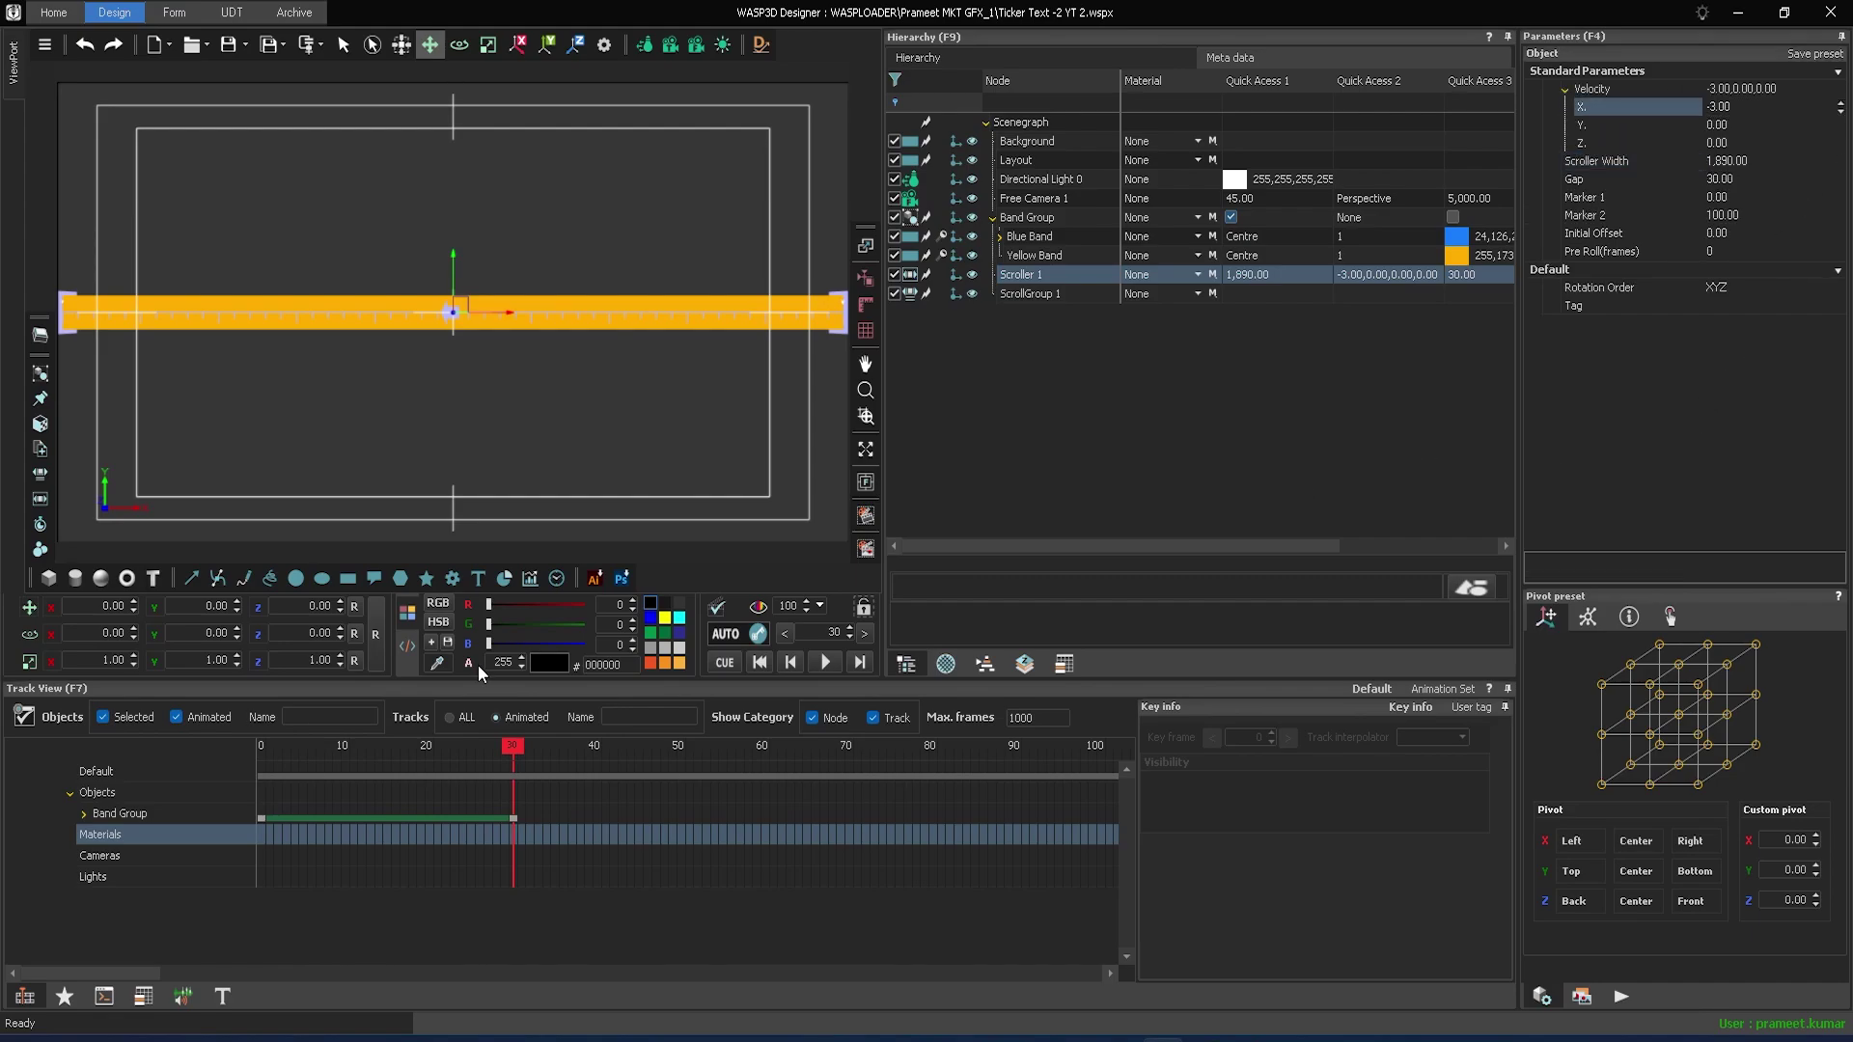
# - Add a 3D text object to the scene and set its font to Bebas Neue Bold
pyautogui.click(155, 579)
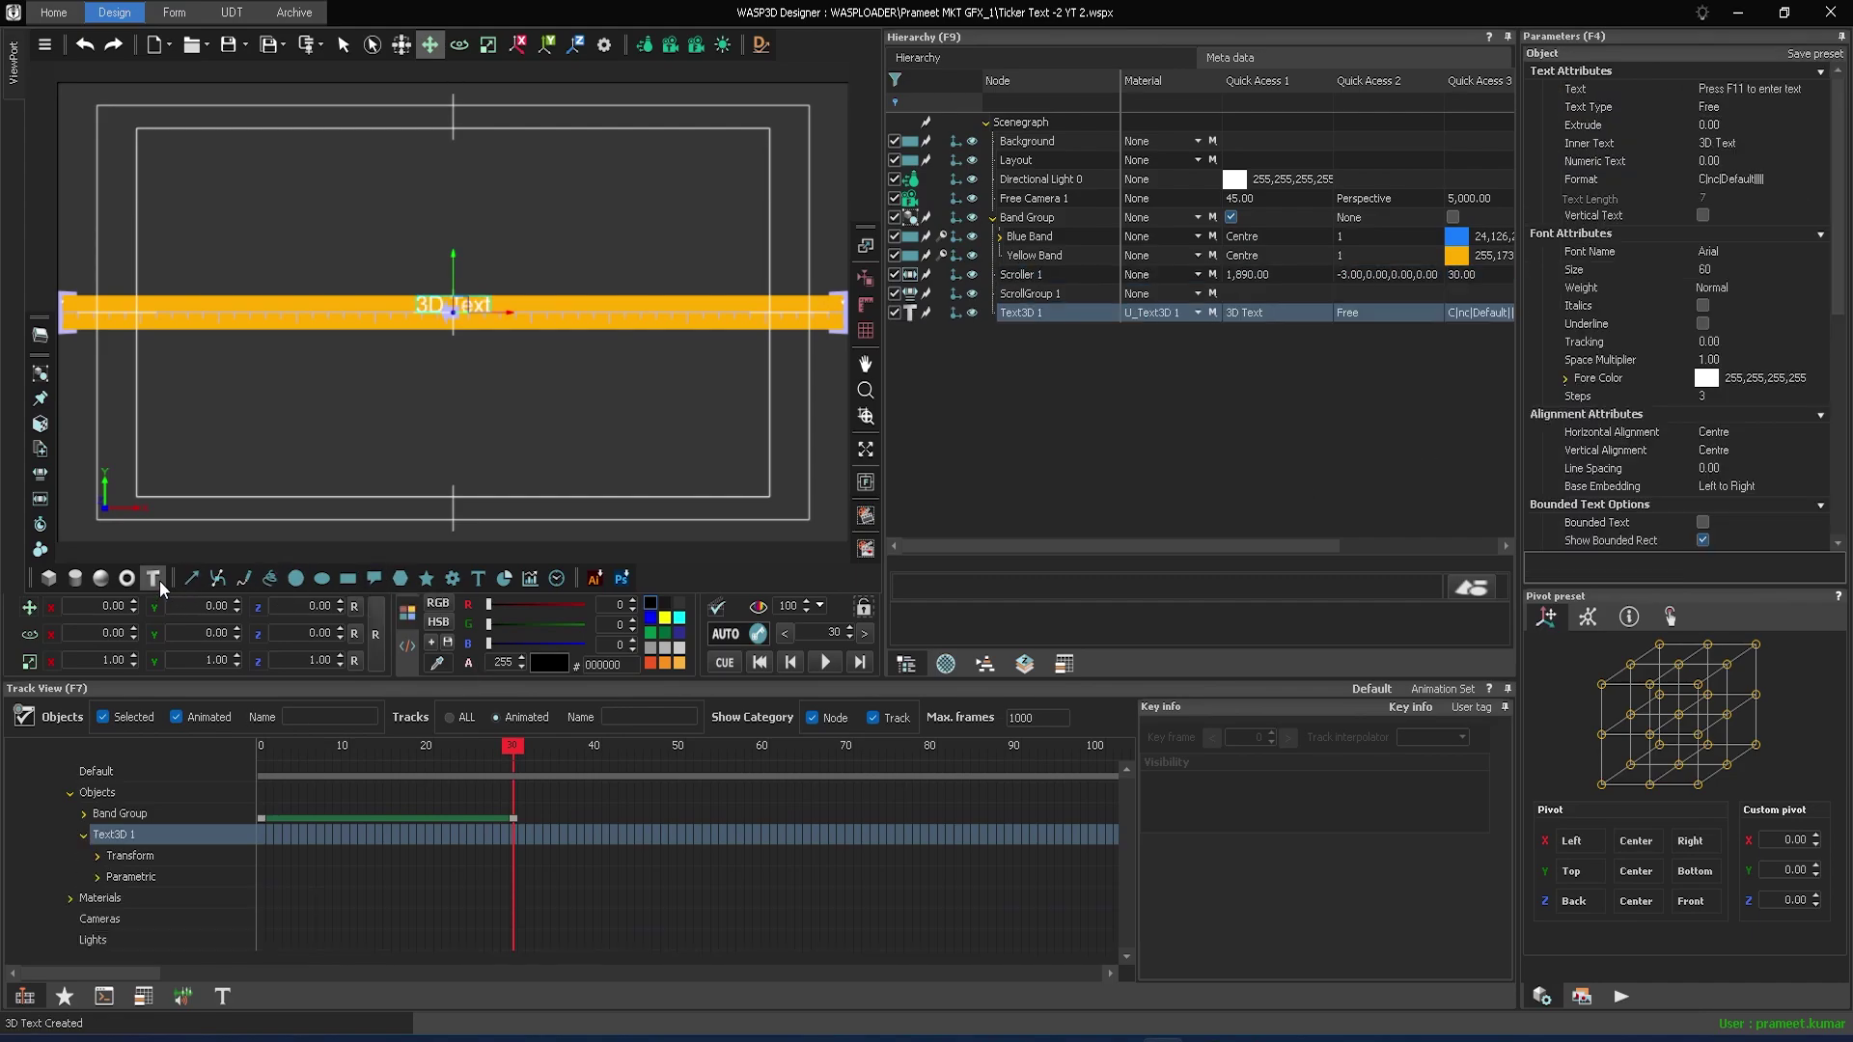
pyautogui.click(1739, 252)
pyautogui.click(1820, 251)
pyautogui.scroll(-2, 1677, 346)
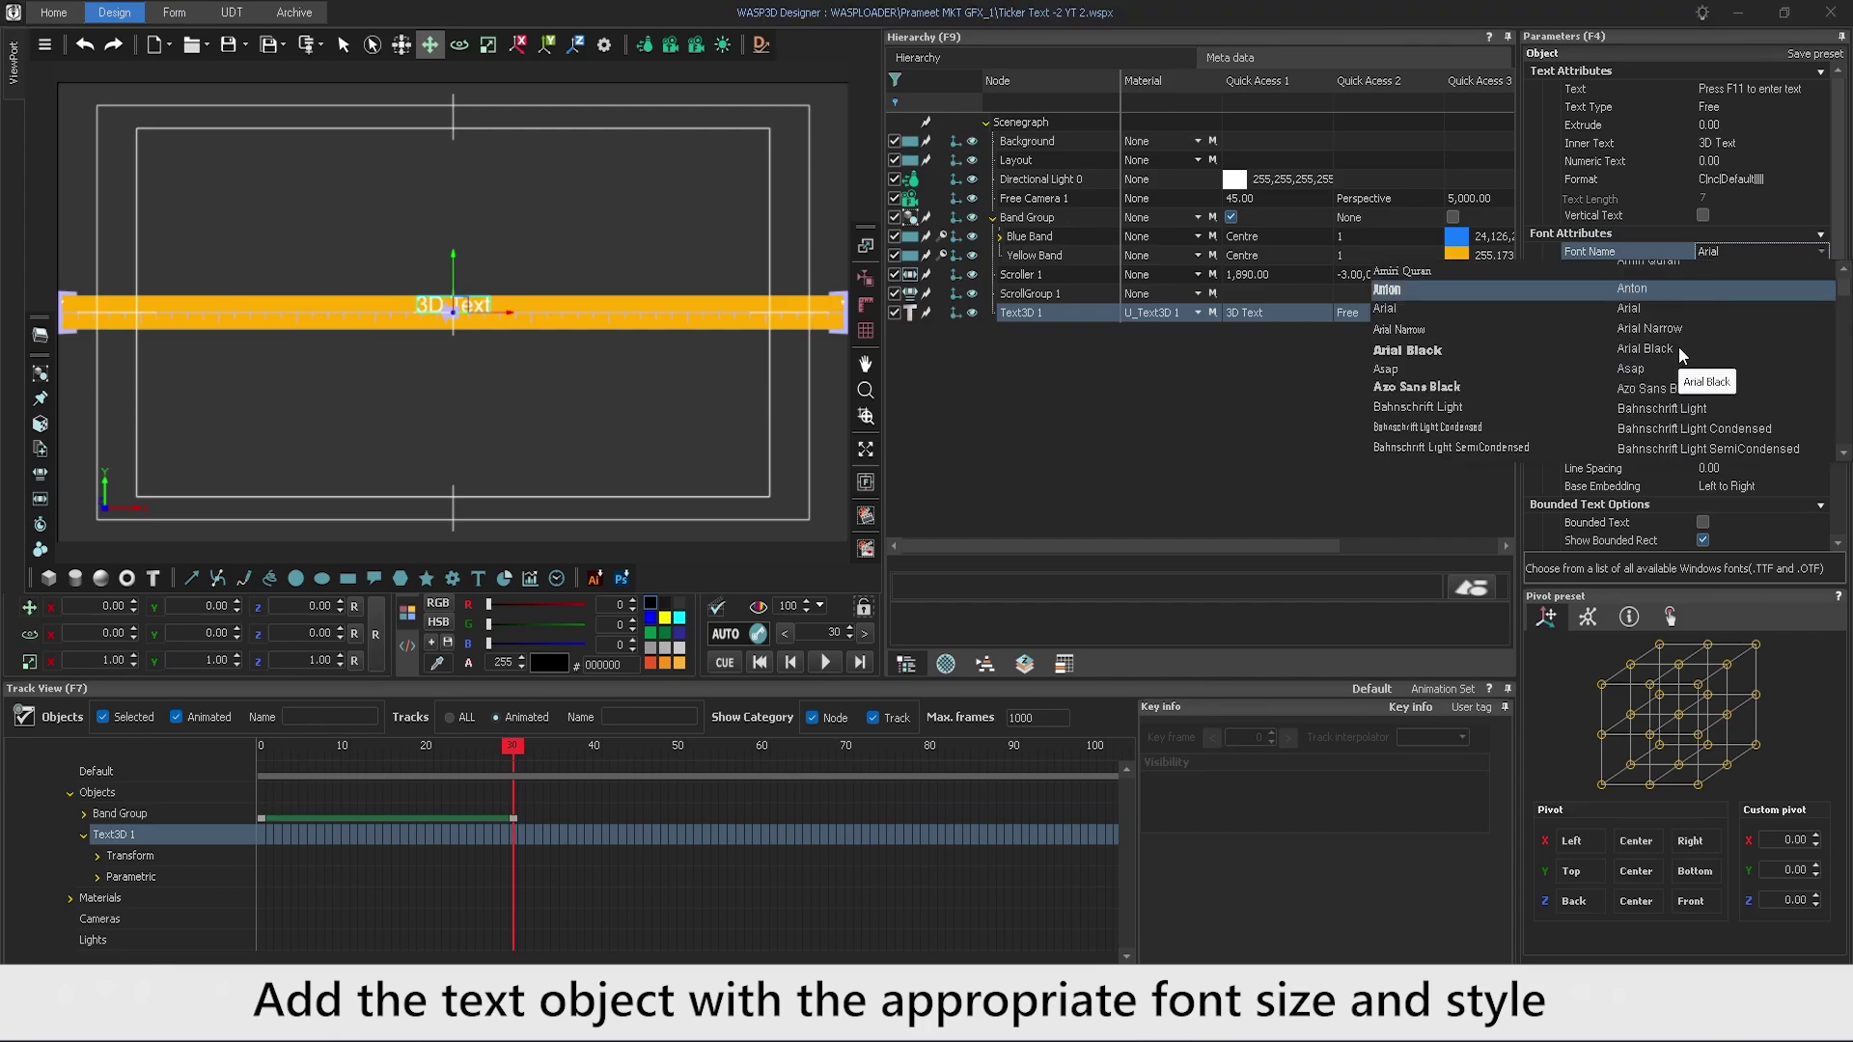
pyautogui.click(1469, 332)
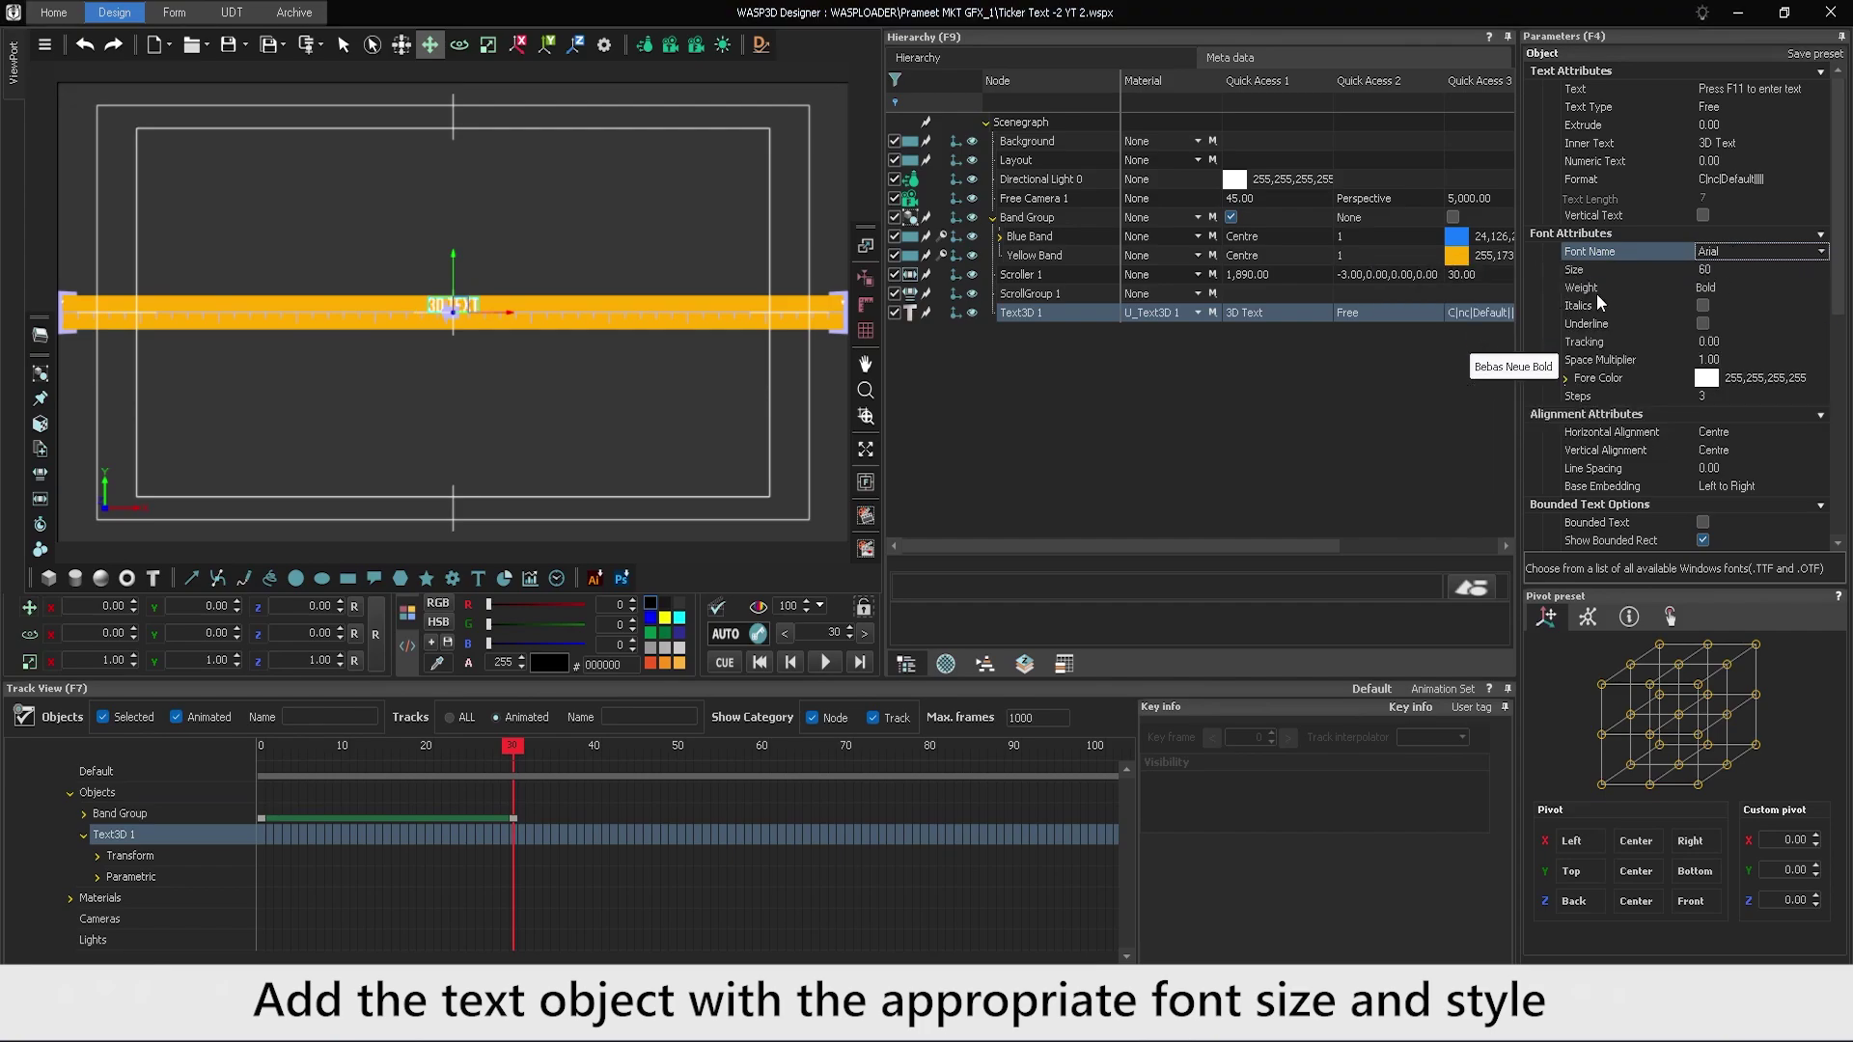
# - Set the font size of the 3D text to 70
pyautogui.click(1713, 271)
pyautogui.write('65')
pyautogui.write('7')
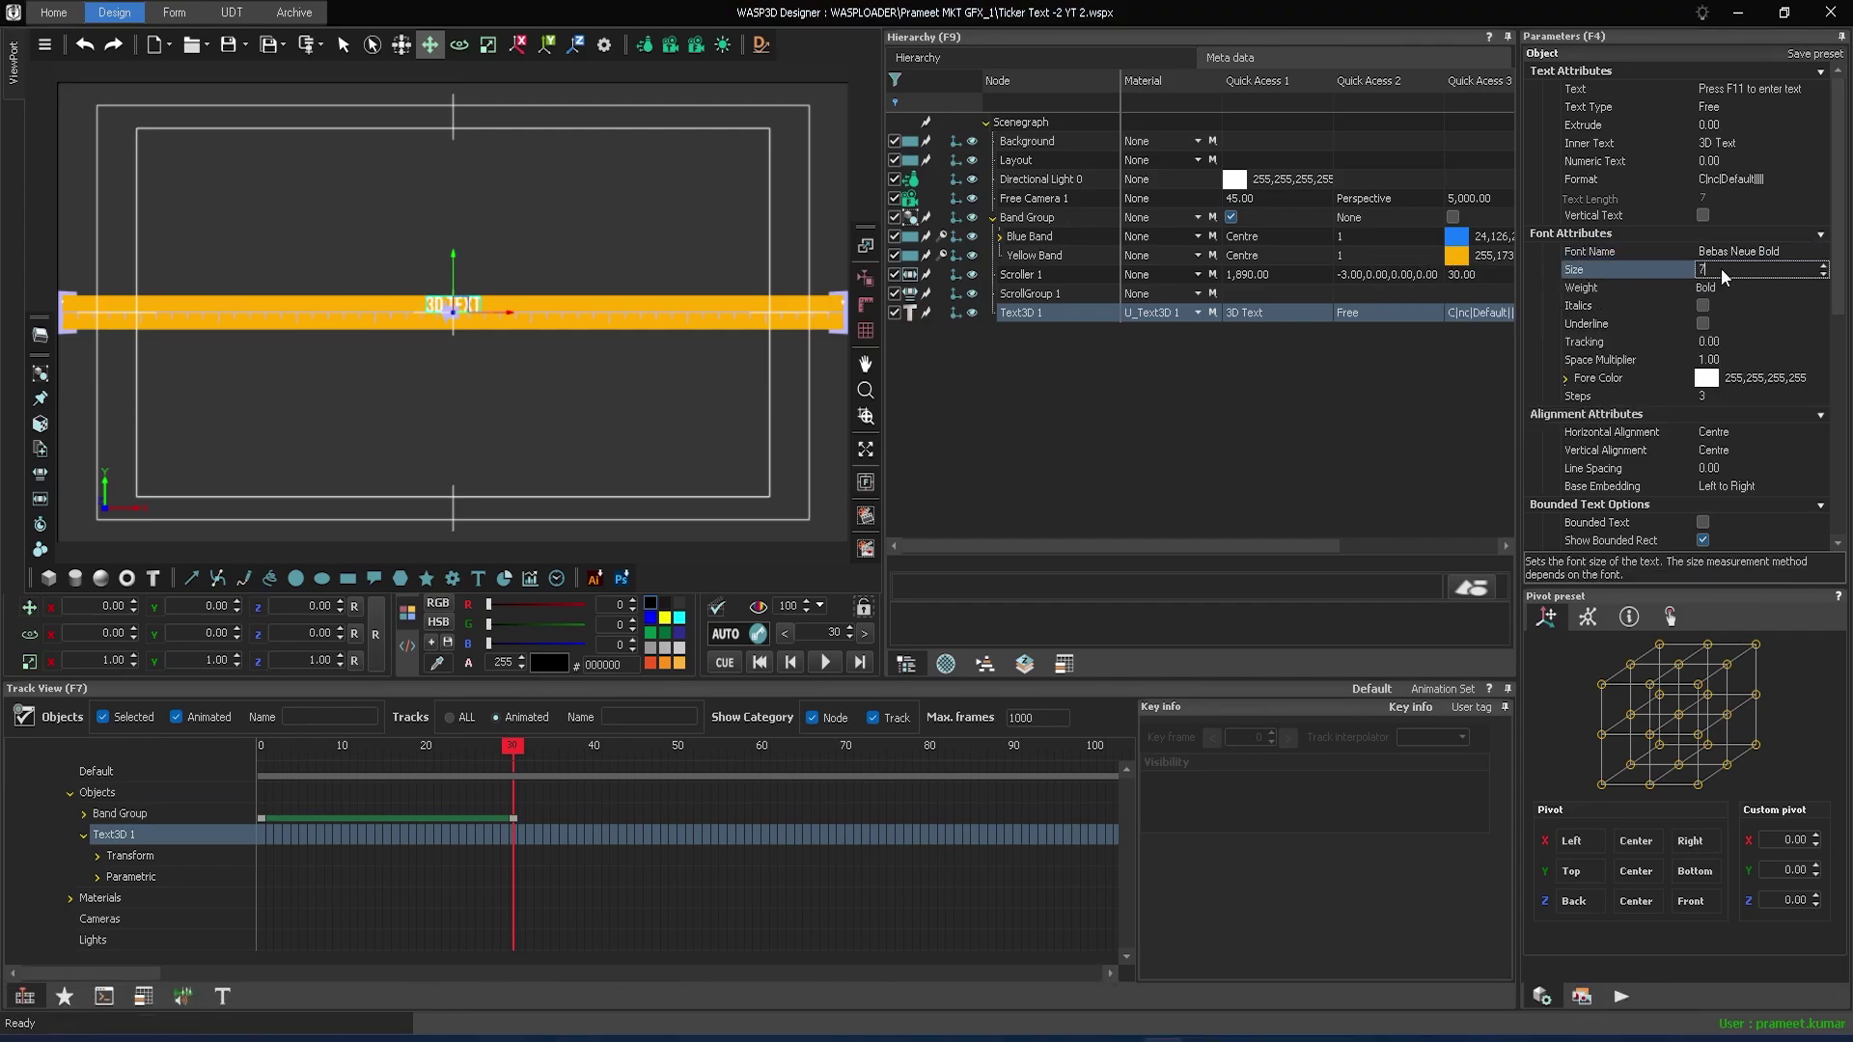
pyautogui.write('0')
pyautogui.press('Return')
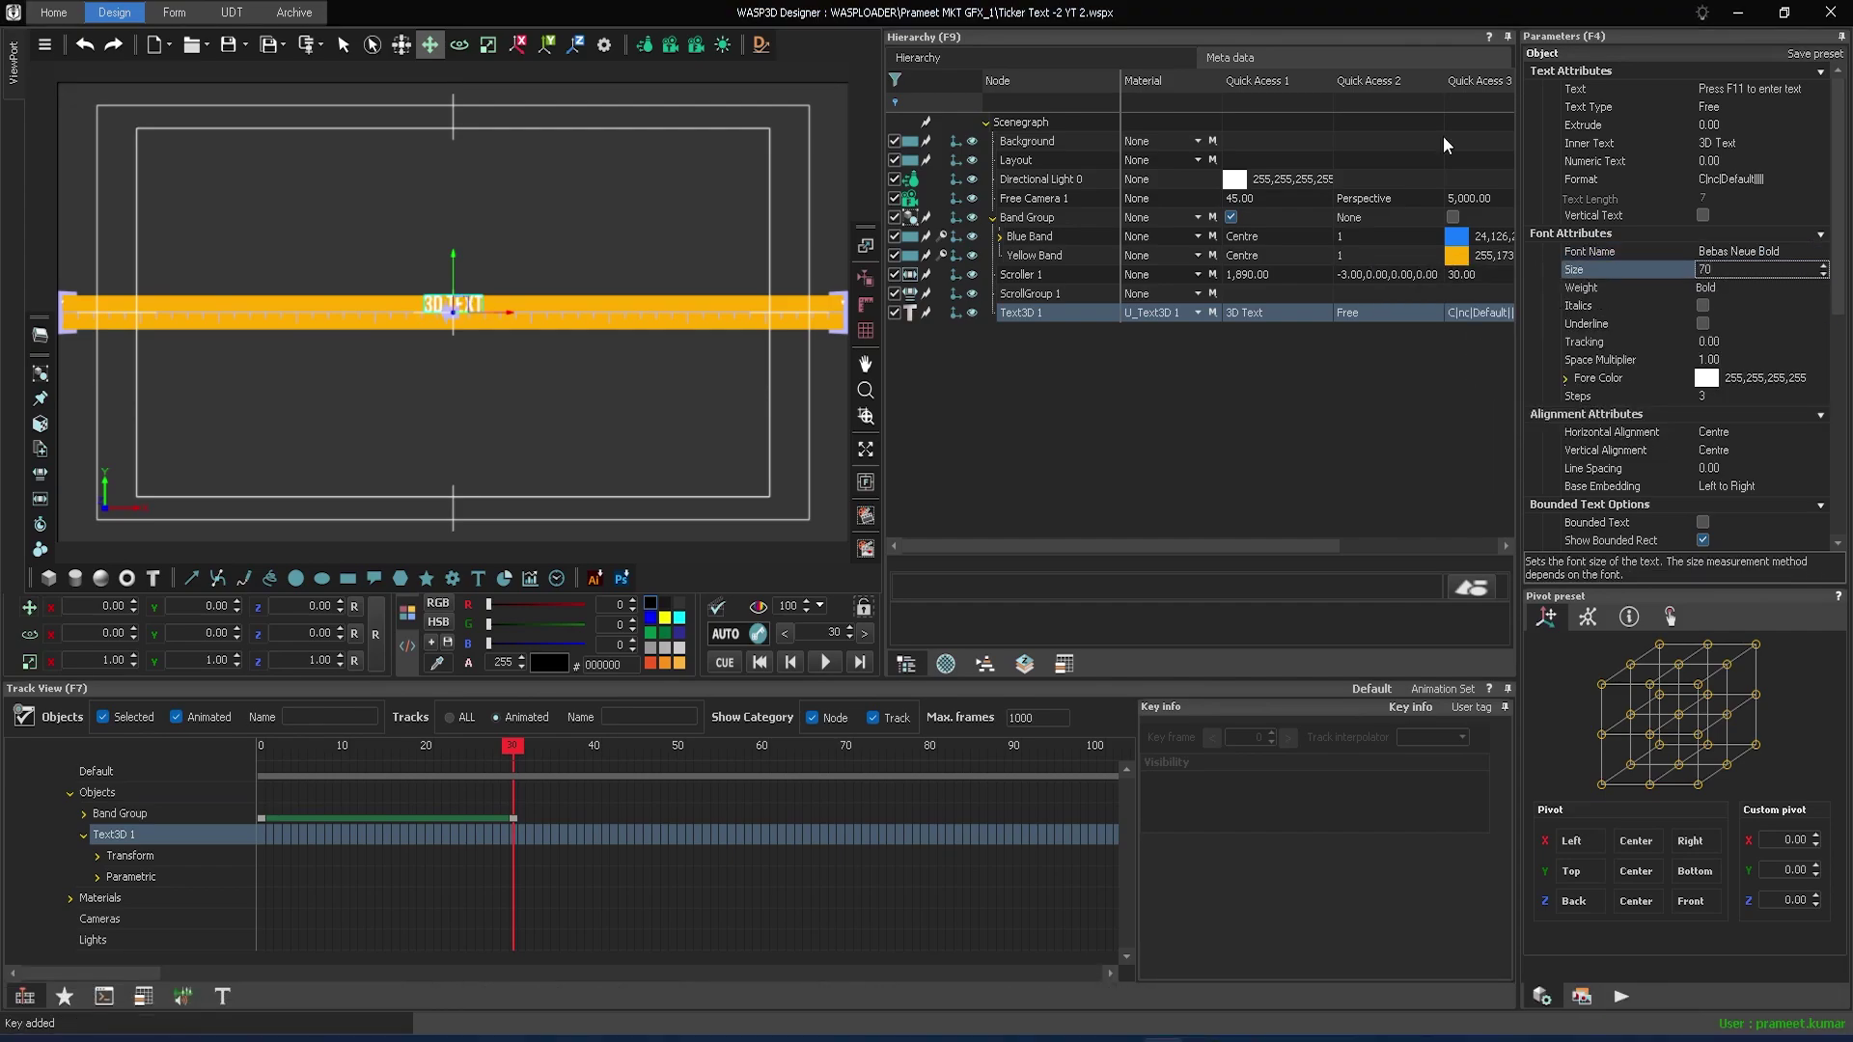
# - Add a rectangle to the scene and set its width and height to 40
pyautogui.click(355, 582)
pyautogui.click(1714, 89)
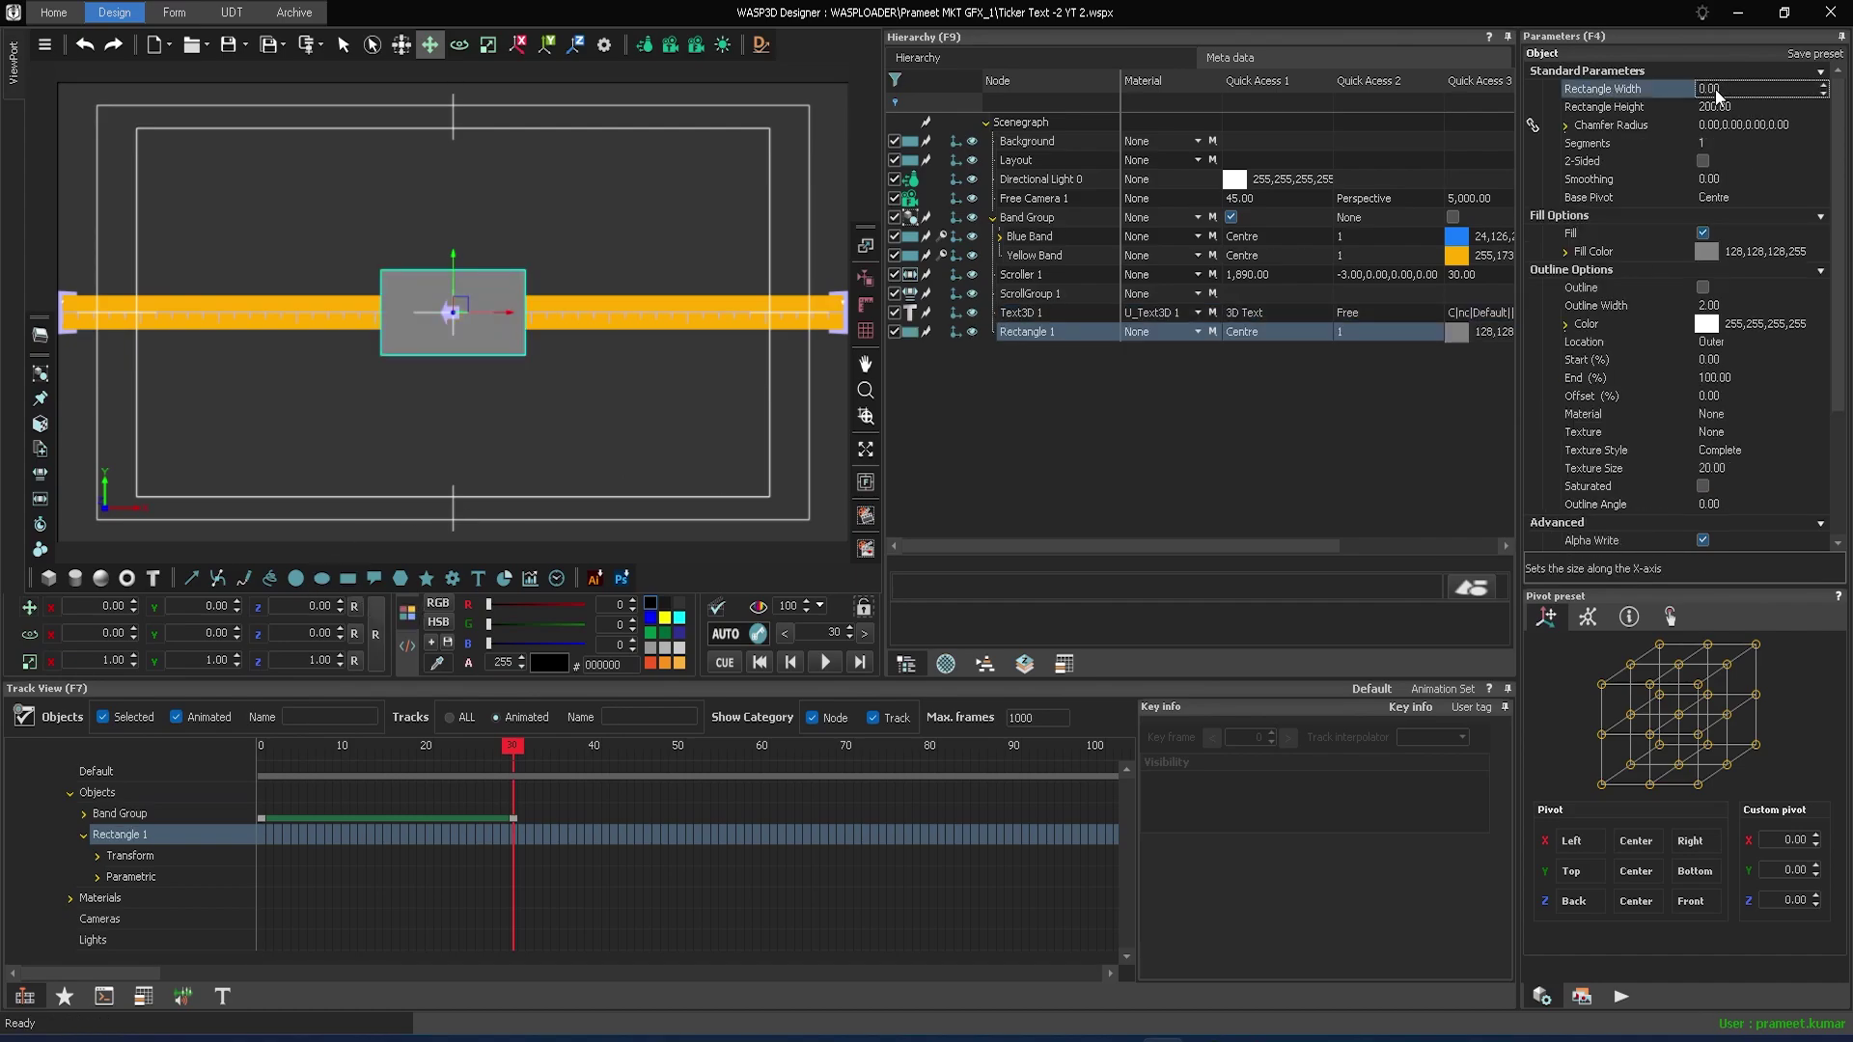
pyautogui.write('40')
pyautogui.click(1714, 107)
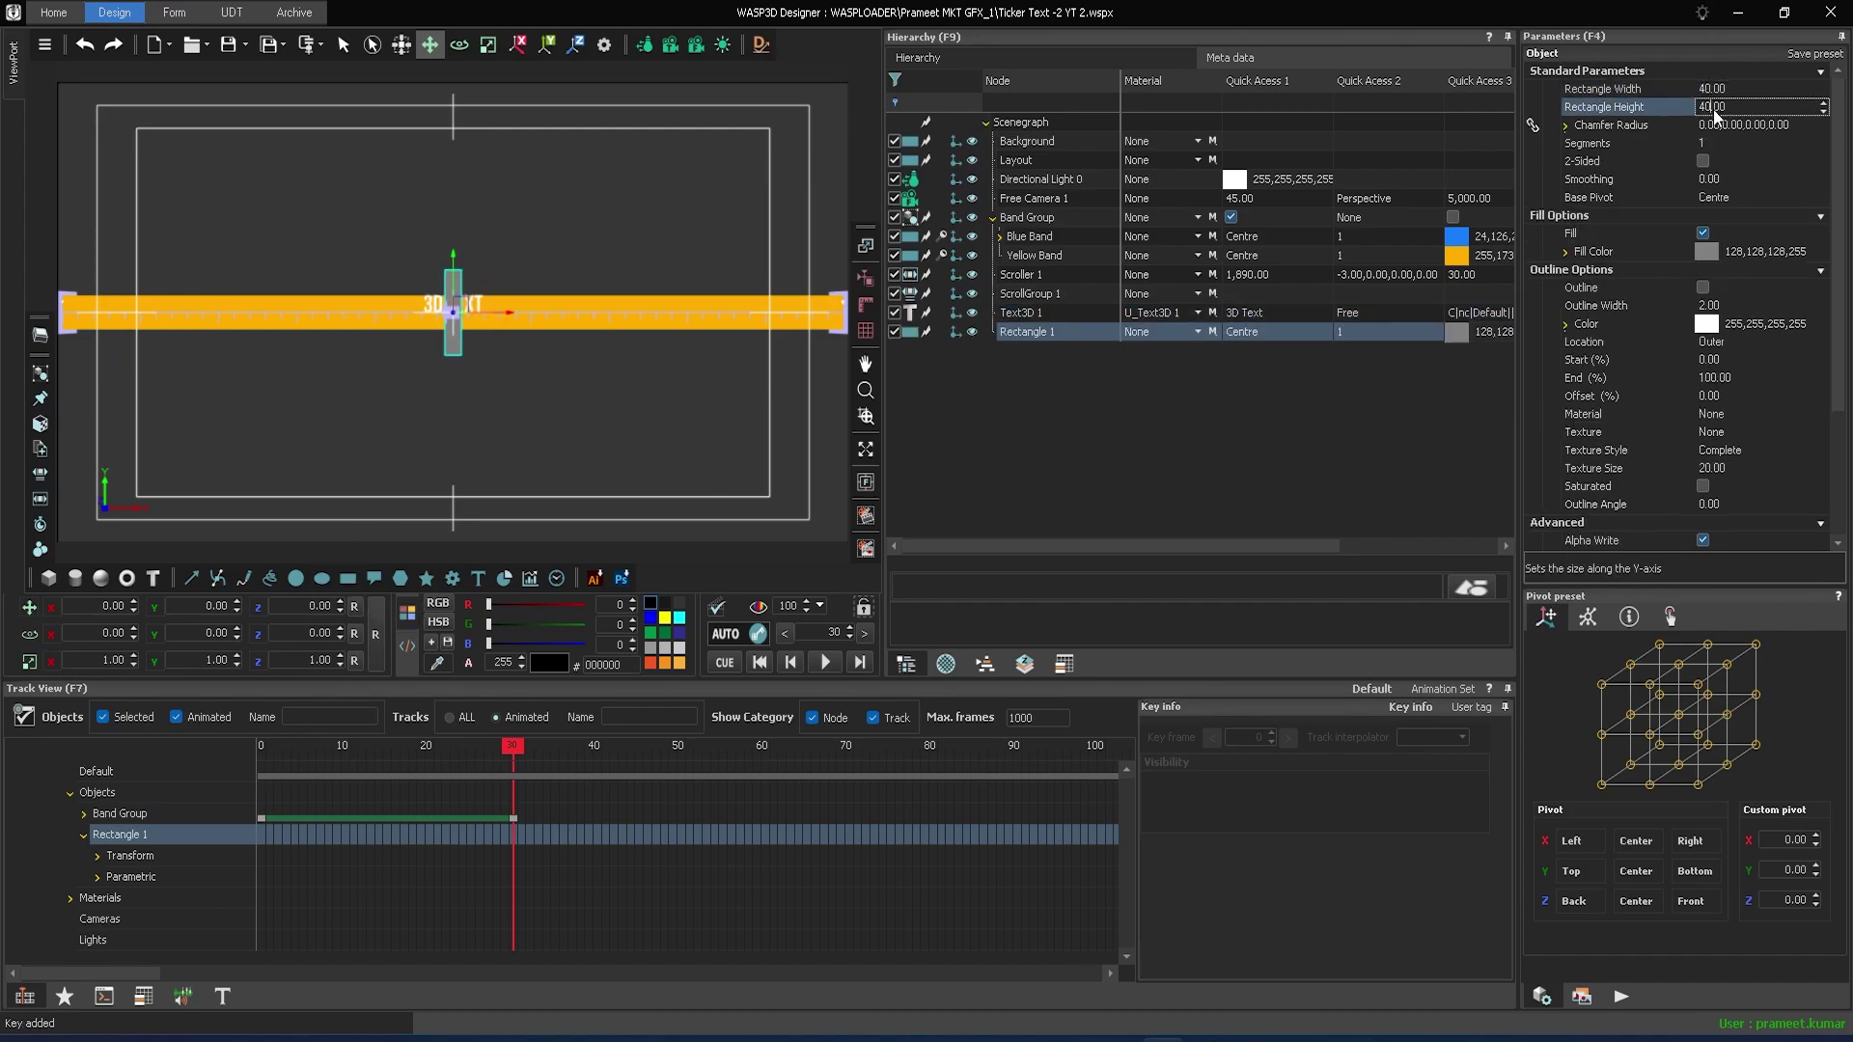
pyautogui.write('40')
# - Copy the hex code of the Blue Band's fill color
pyautogui.click(1498, 238)
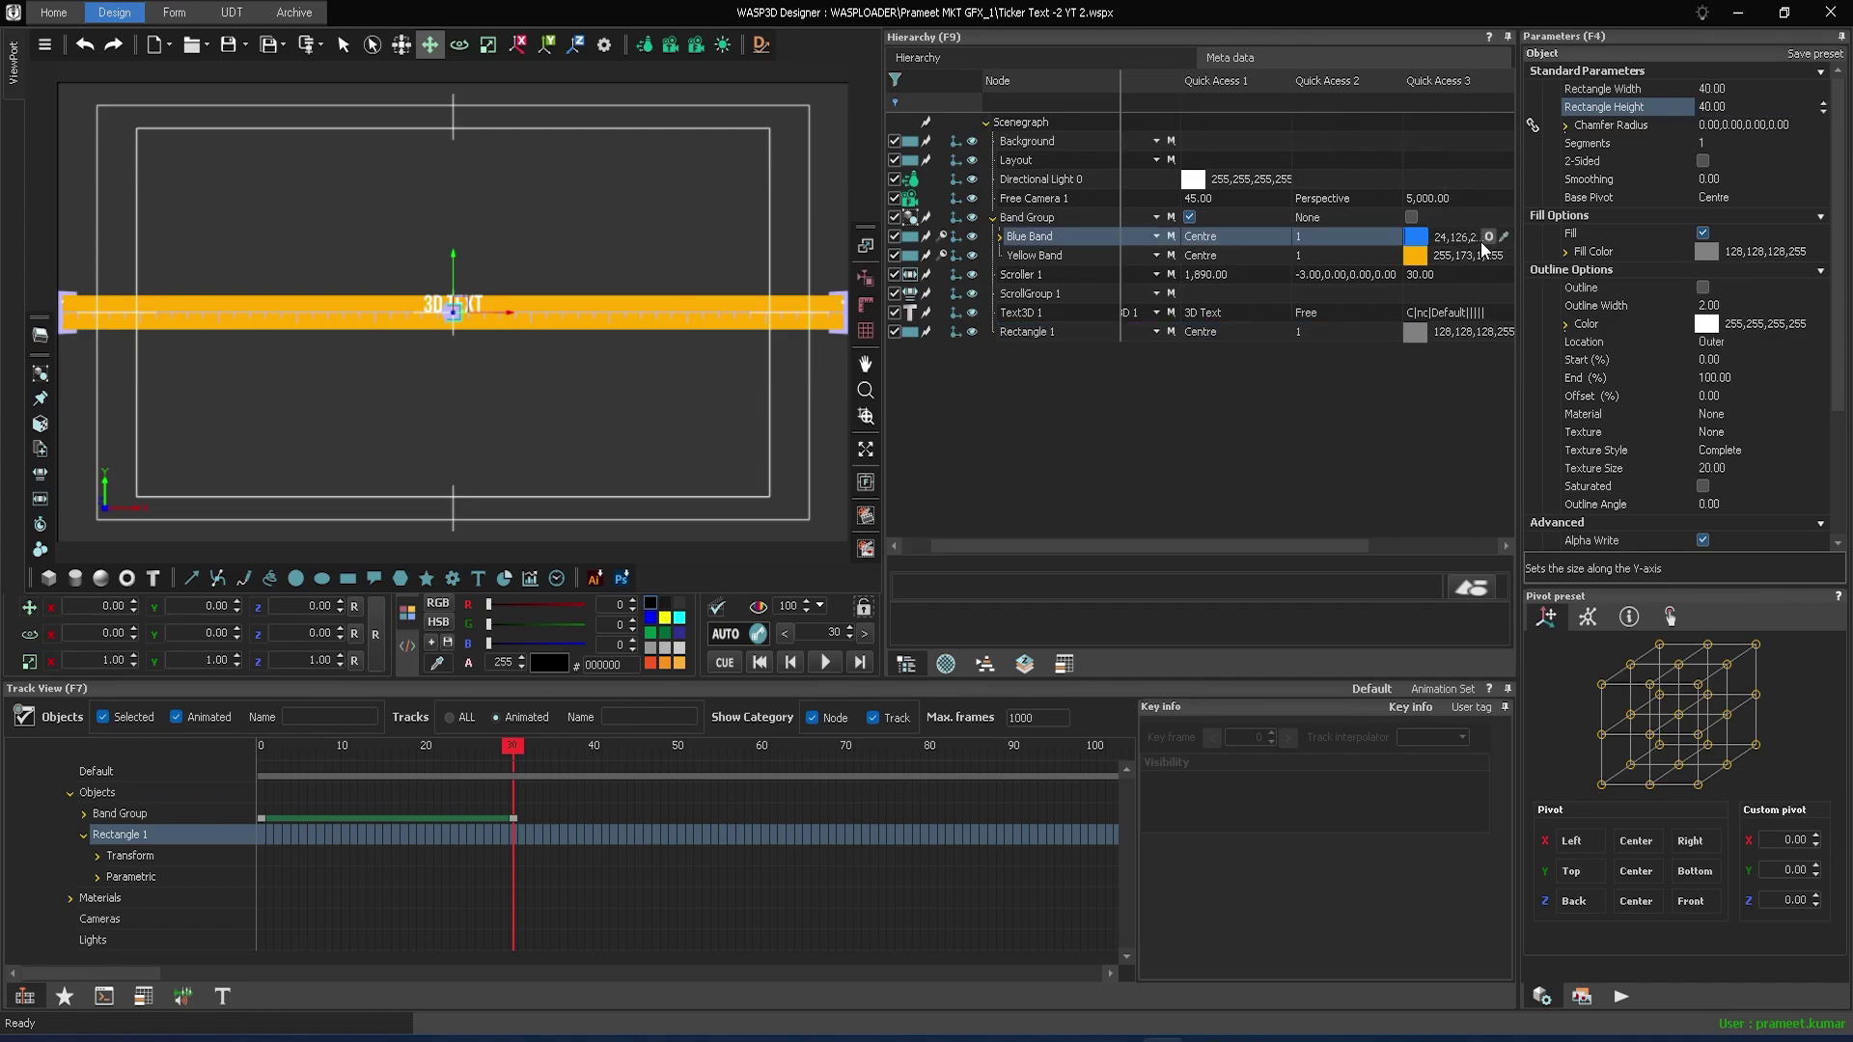
pyautogui.click(1484, 239)
pyautogui.doubleClick(1355, 425)
pyautogui.click(1439, 291)
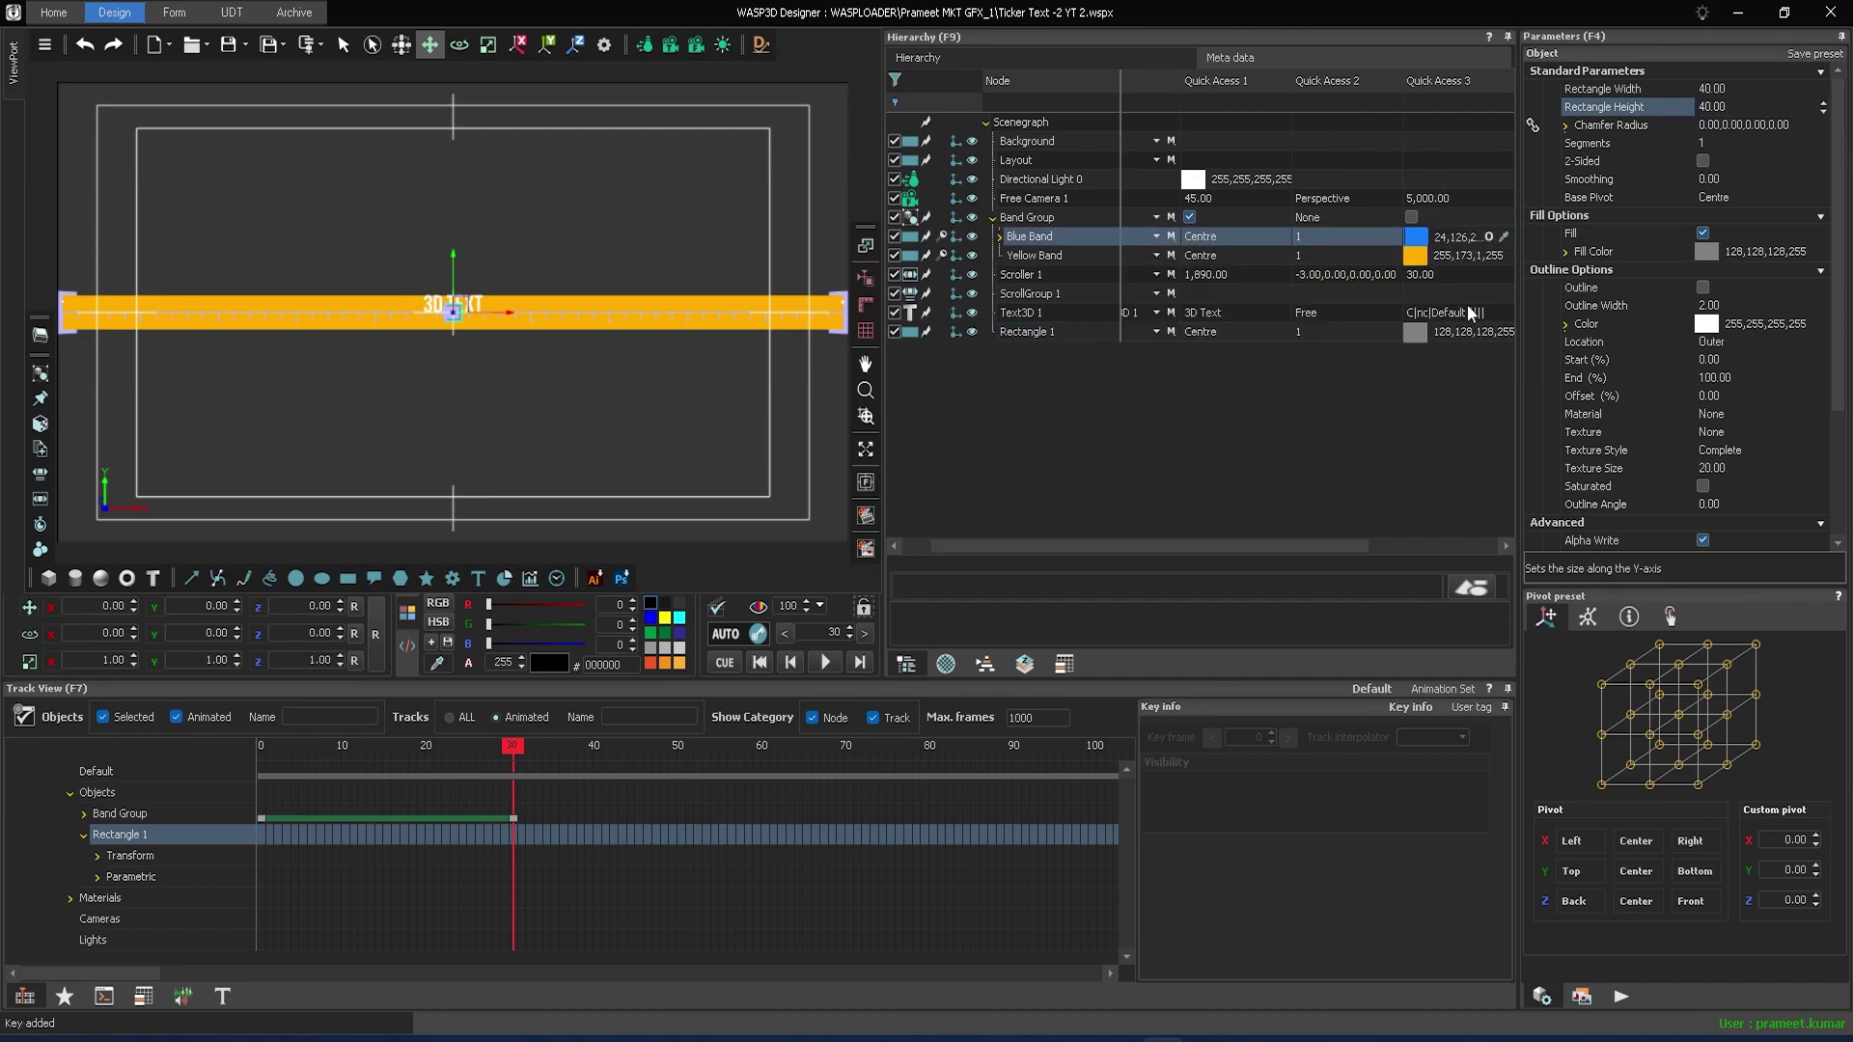
# - Rename Rectangle 1 as Separater
pyautogui.click(1093, 333)
pyautogui.click(1085, 334)
pyautogui.write('Sepa')
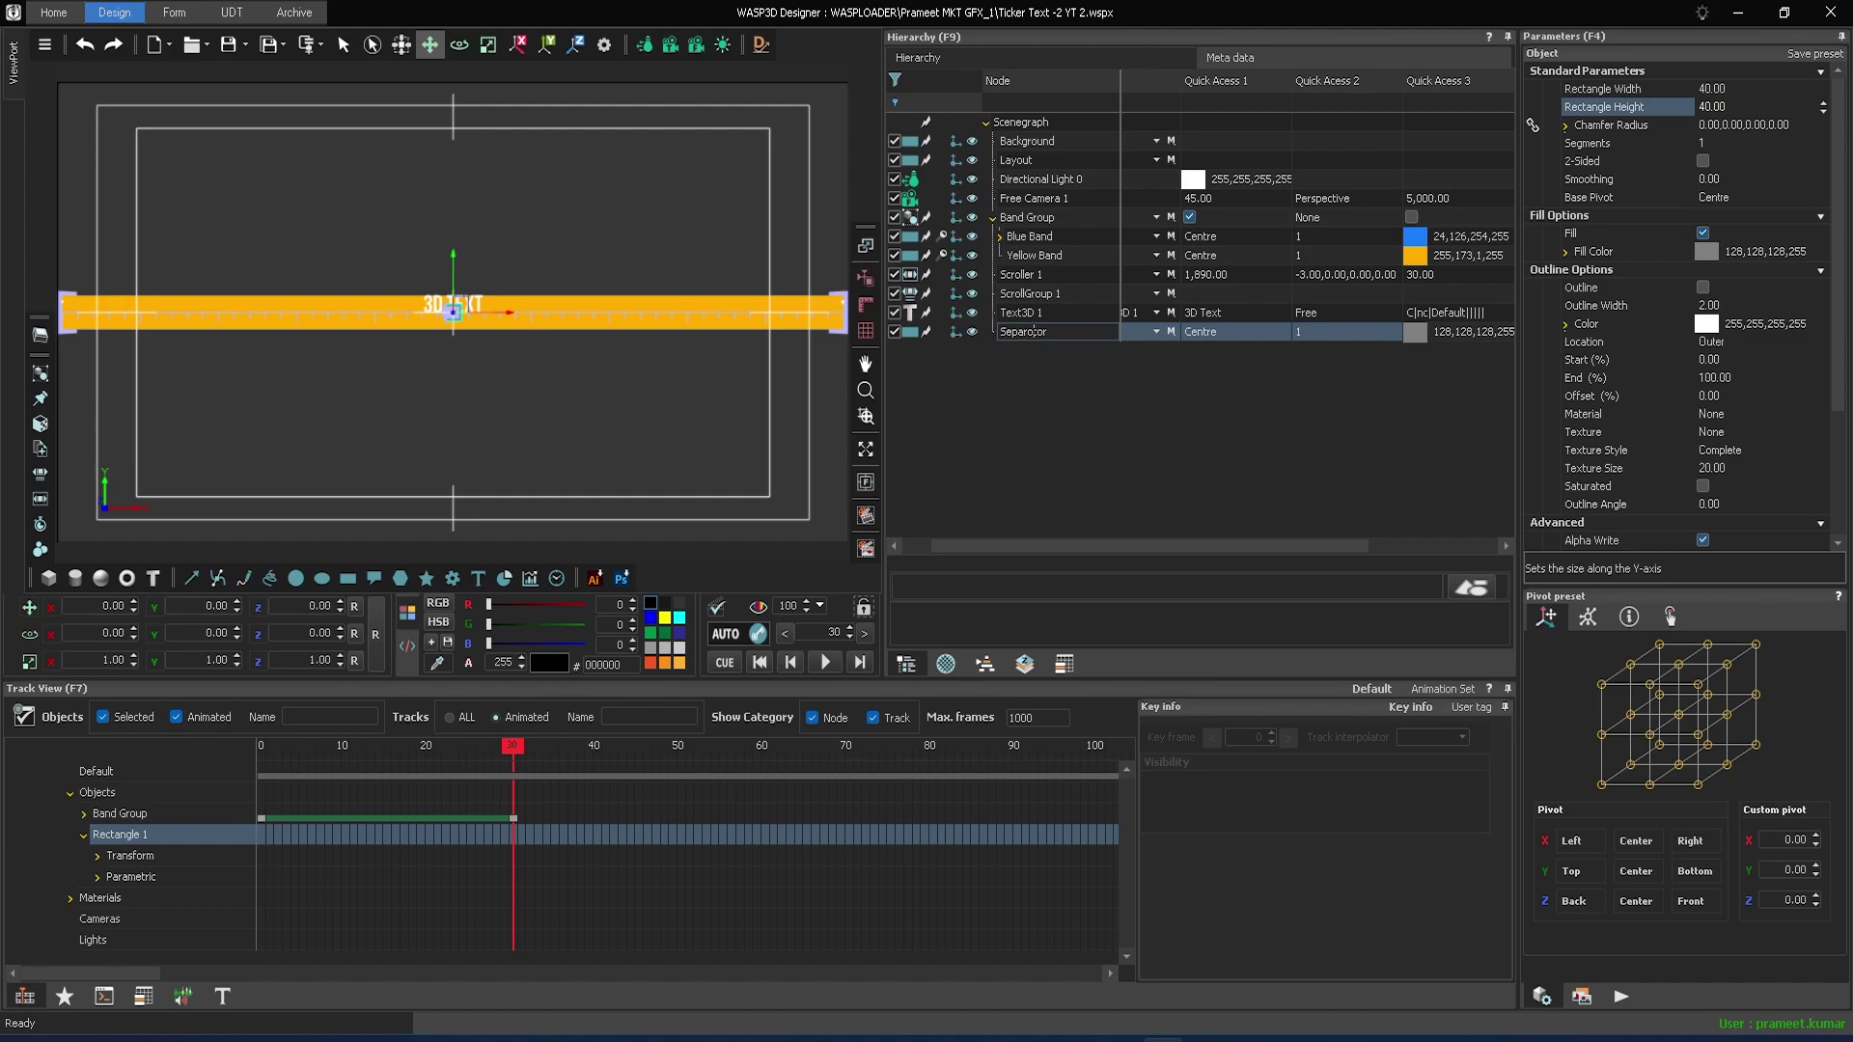
pyautogui.write('rator')
pyautogui.press('Return')
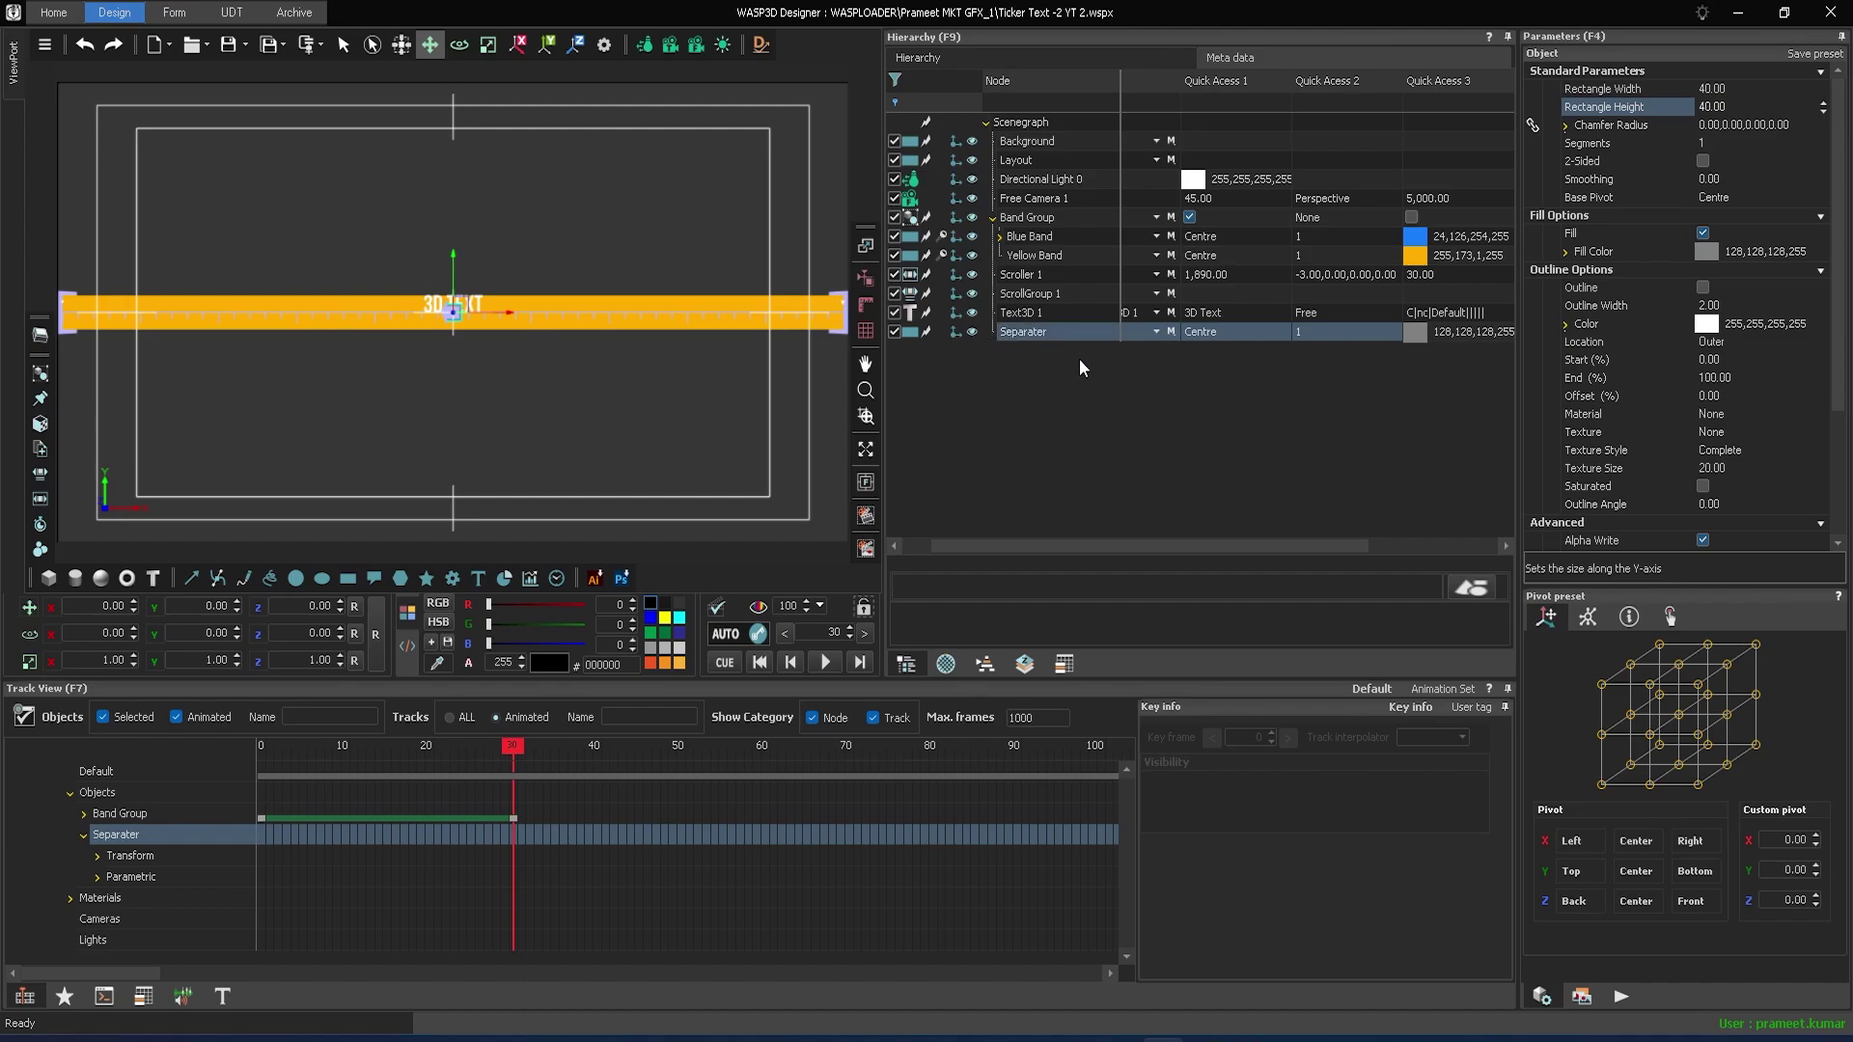
# - Set the fill color of the Separater rectangle to hex 187EFE
pyautogui.click(1802, 253)
pyautogui.click(1804, 252)
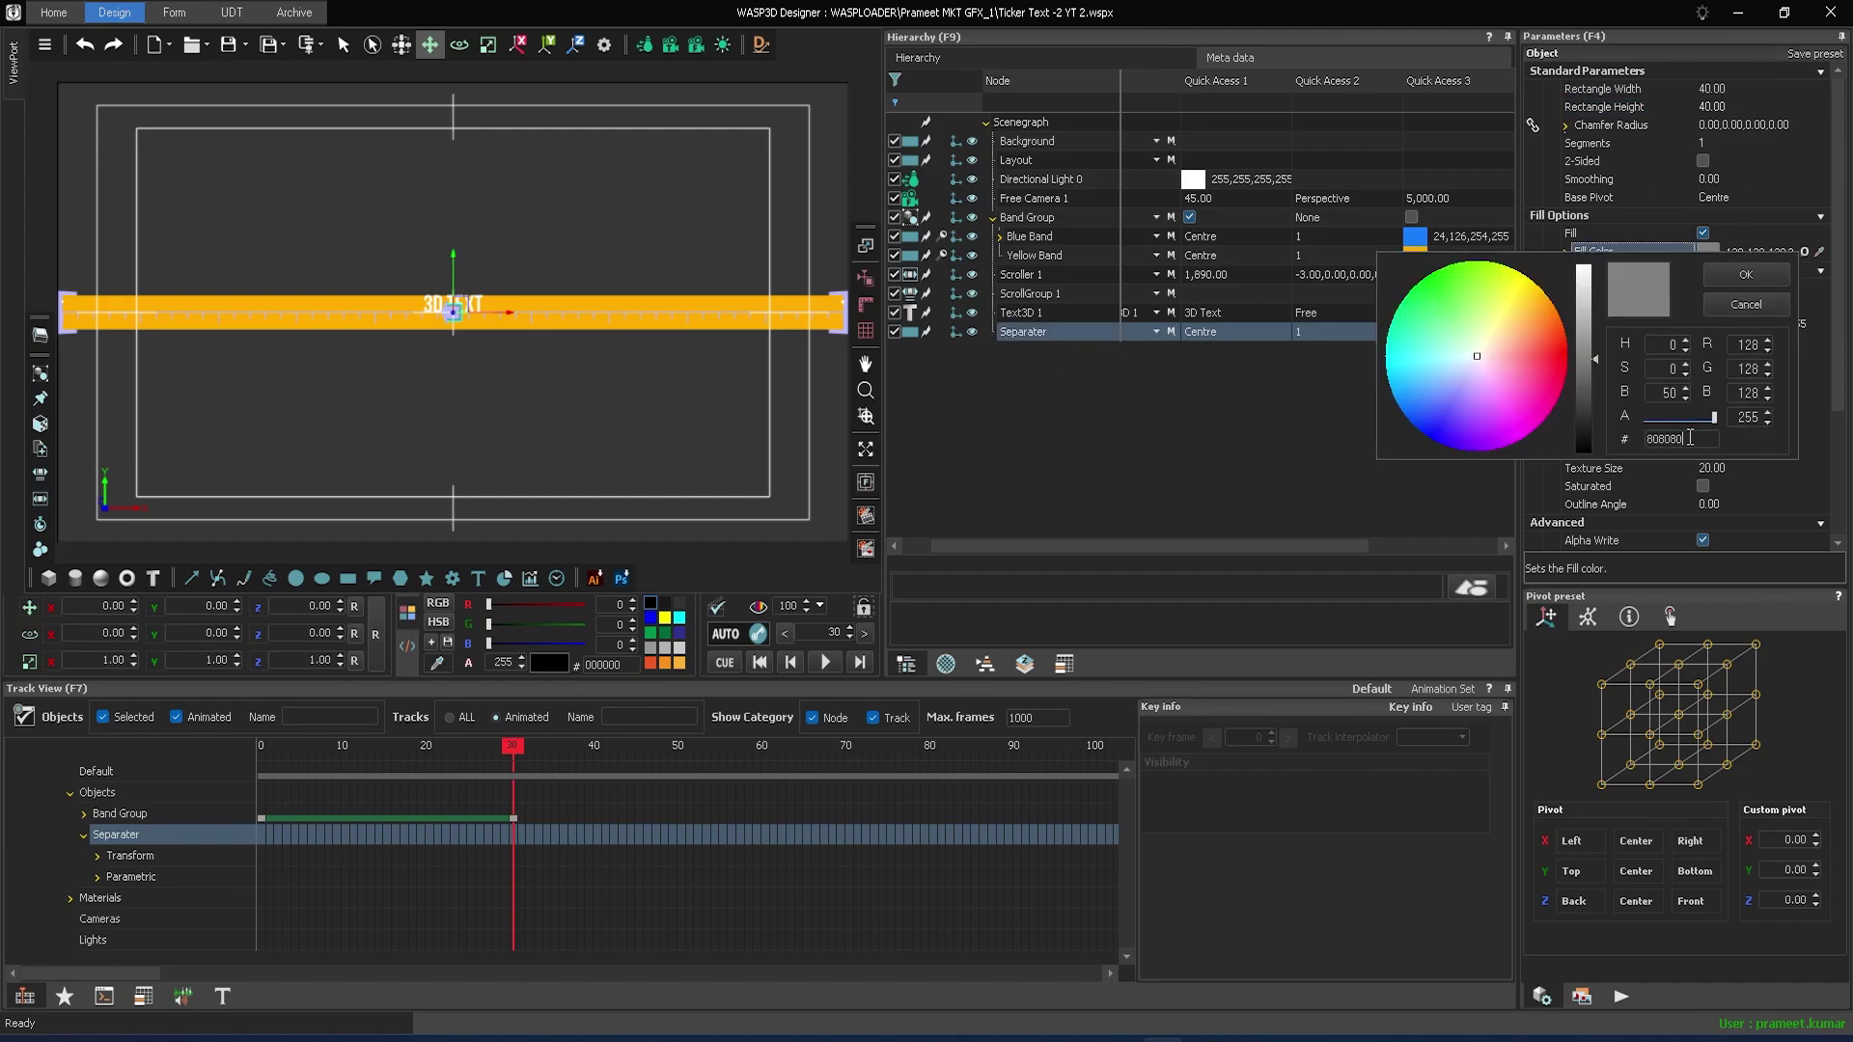
pyautogui.moveTo(1683, 436); pyautogui.dragTo(1633, 446)
pyautogui.write('187EFE')
pyautogui.press('Return')
# - Nest Text3D 1 under Separater and position it left-aligned at X 40, Y -21, beside the square
pyautogui.press('Up')
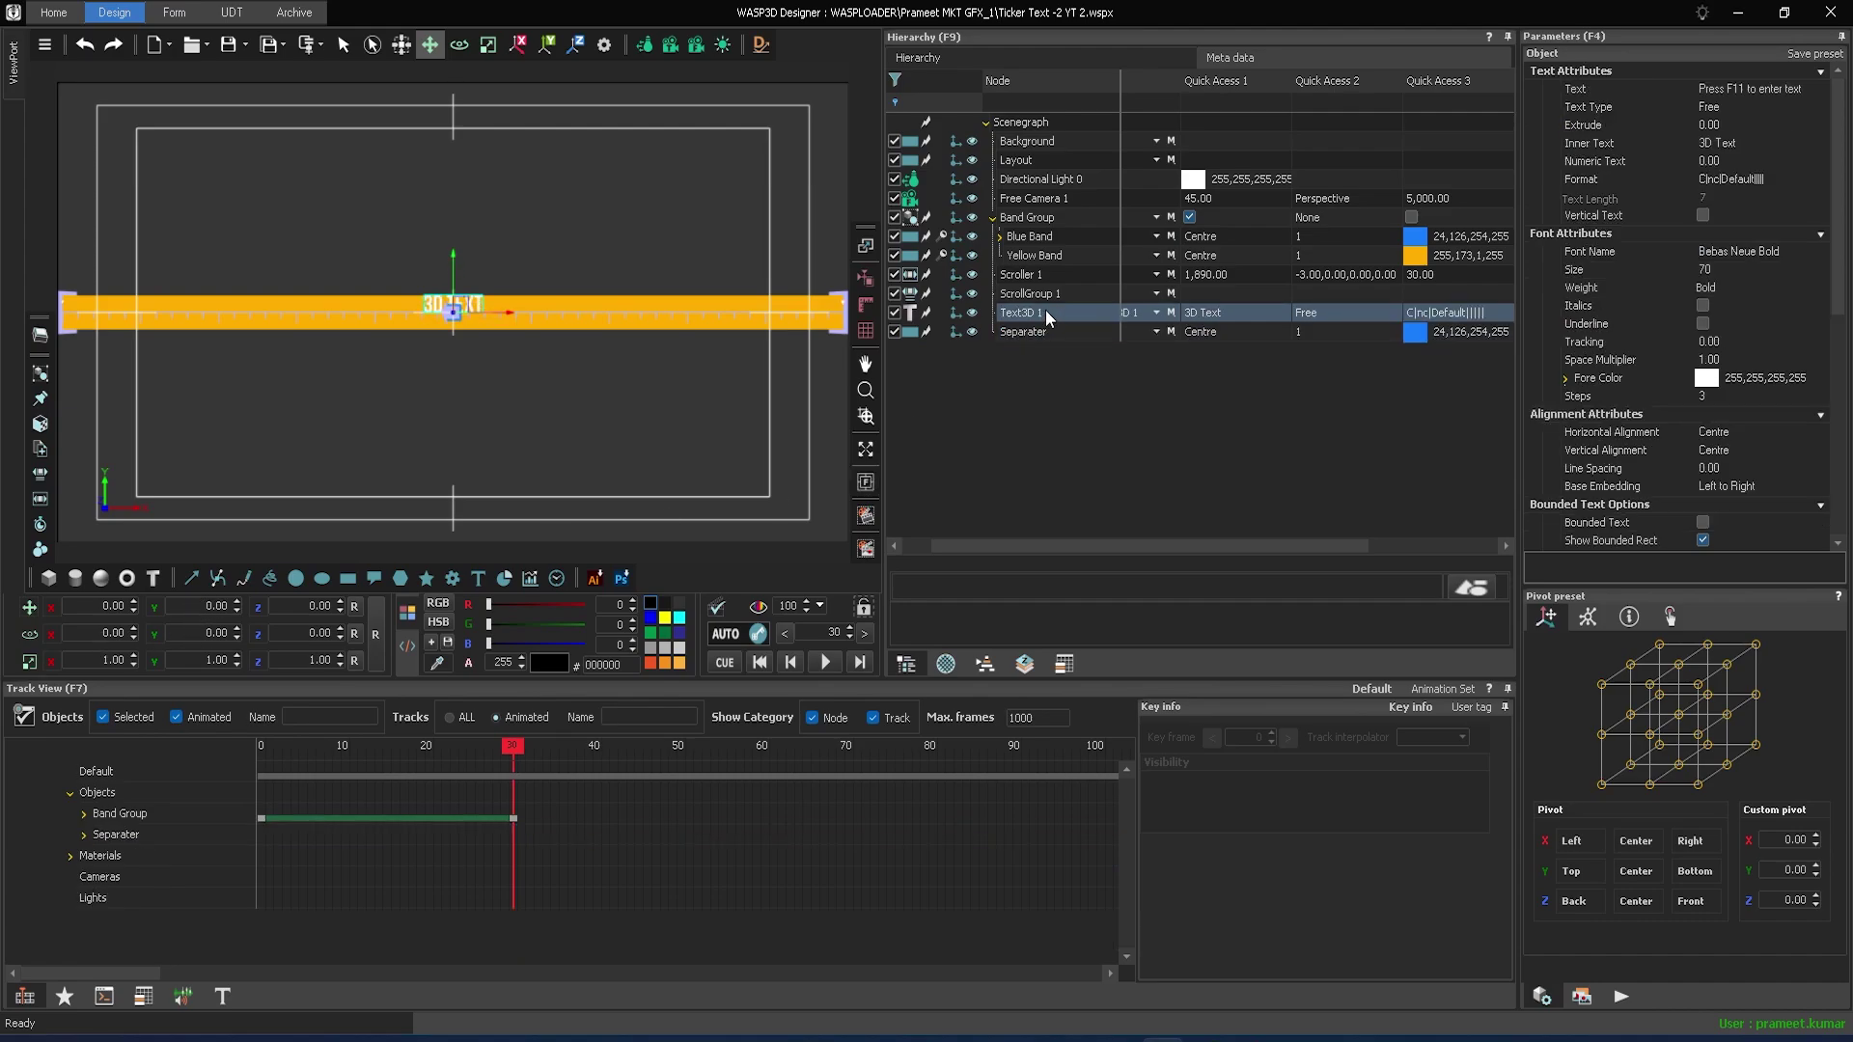
pyautogui.moveTo(1047, 318); pyautogui.dragTo(1010, 333)
pyautogui.click(993, 313)
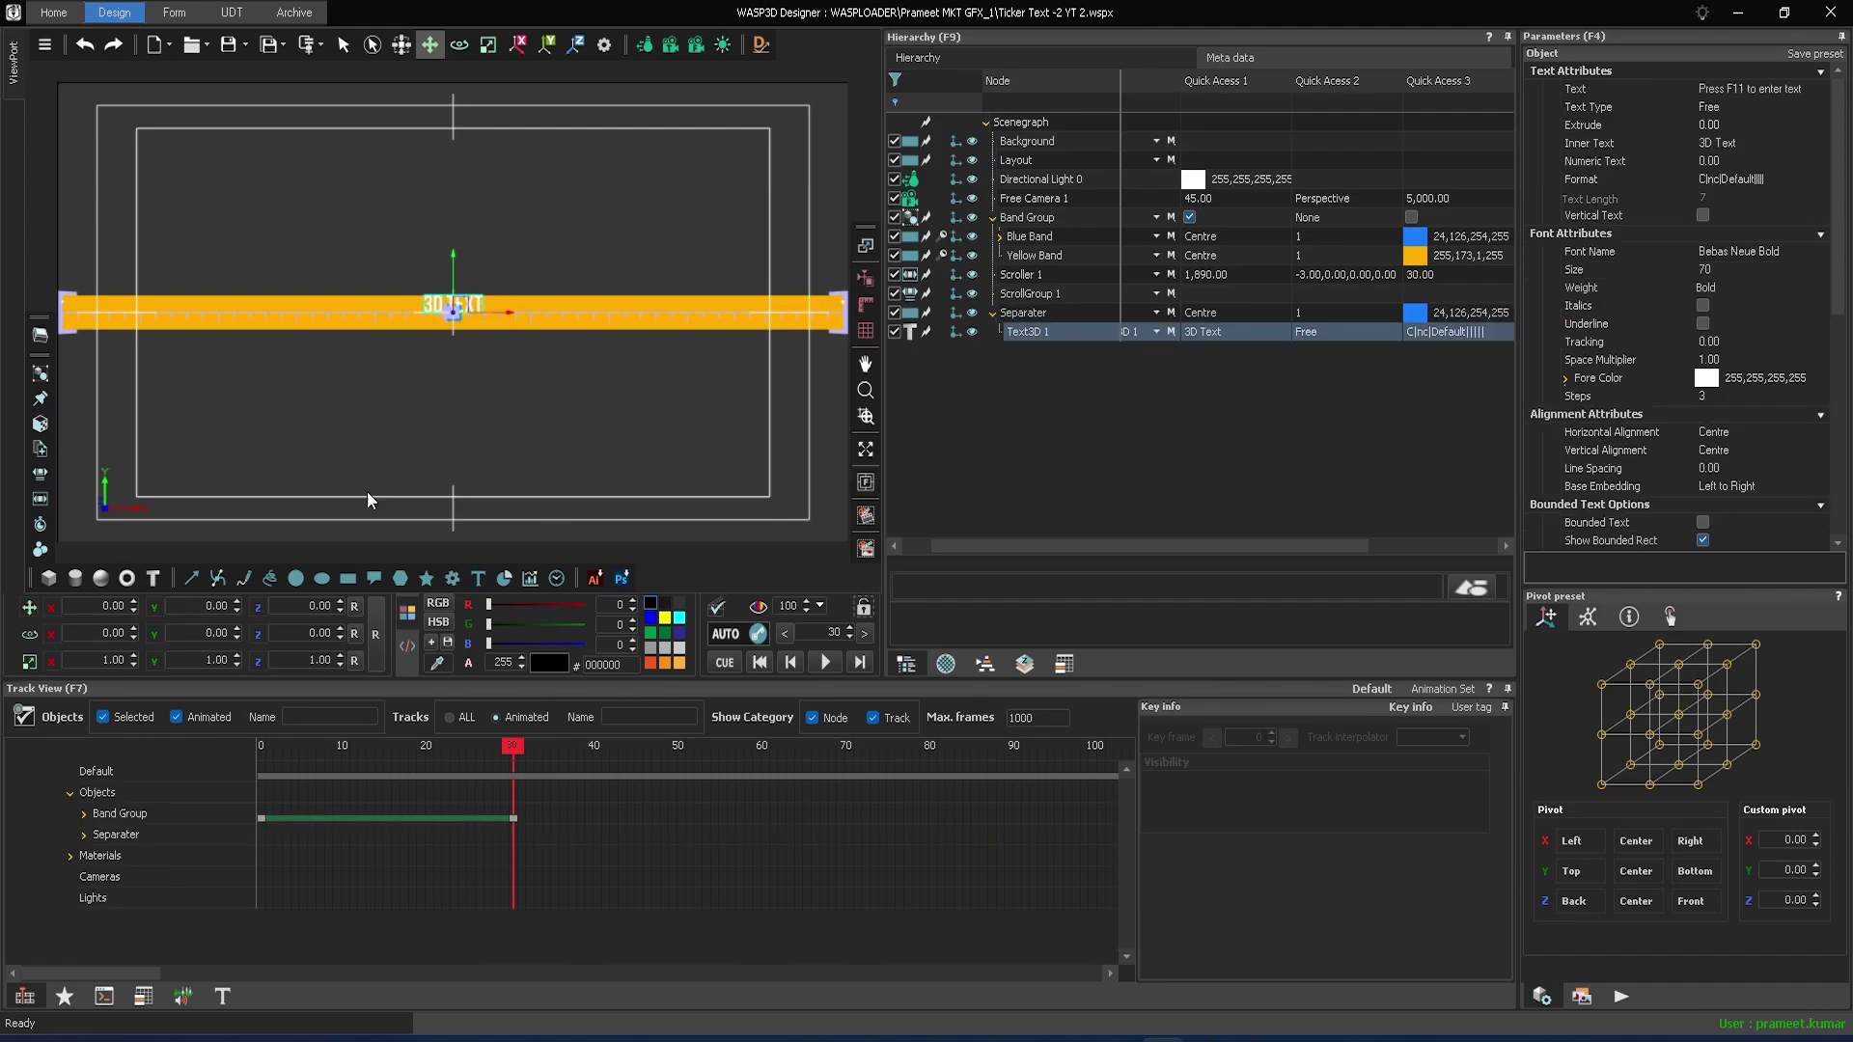
pyautogui.moveTo(102, 606); pyautogui.dragTo(213, 607)
pyautogui.click(1035, 318)
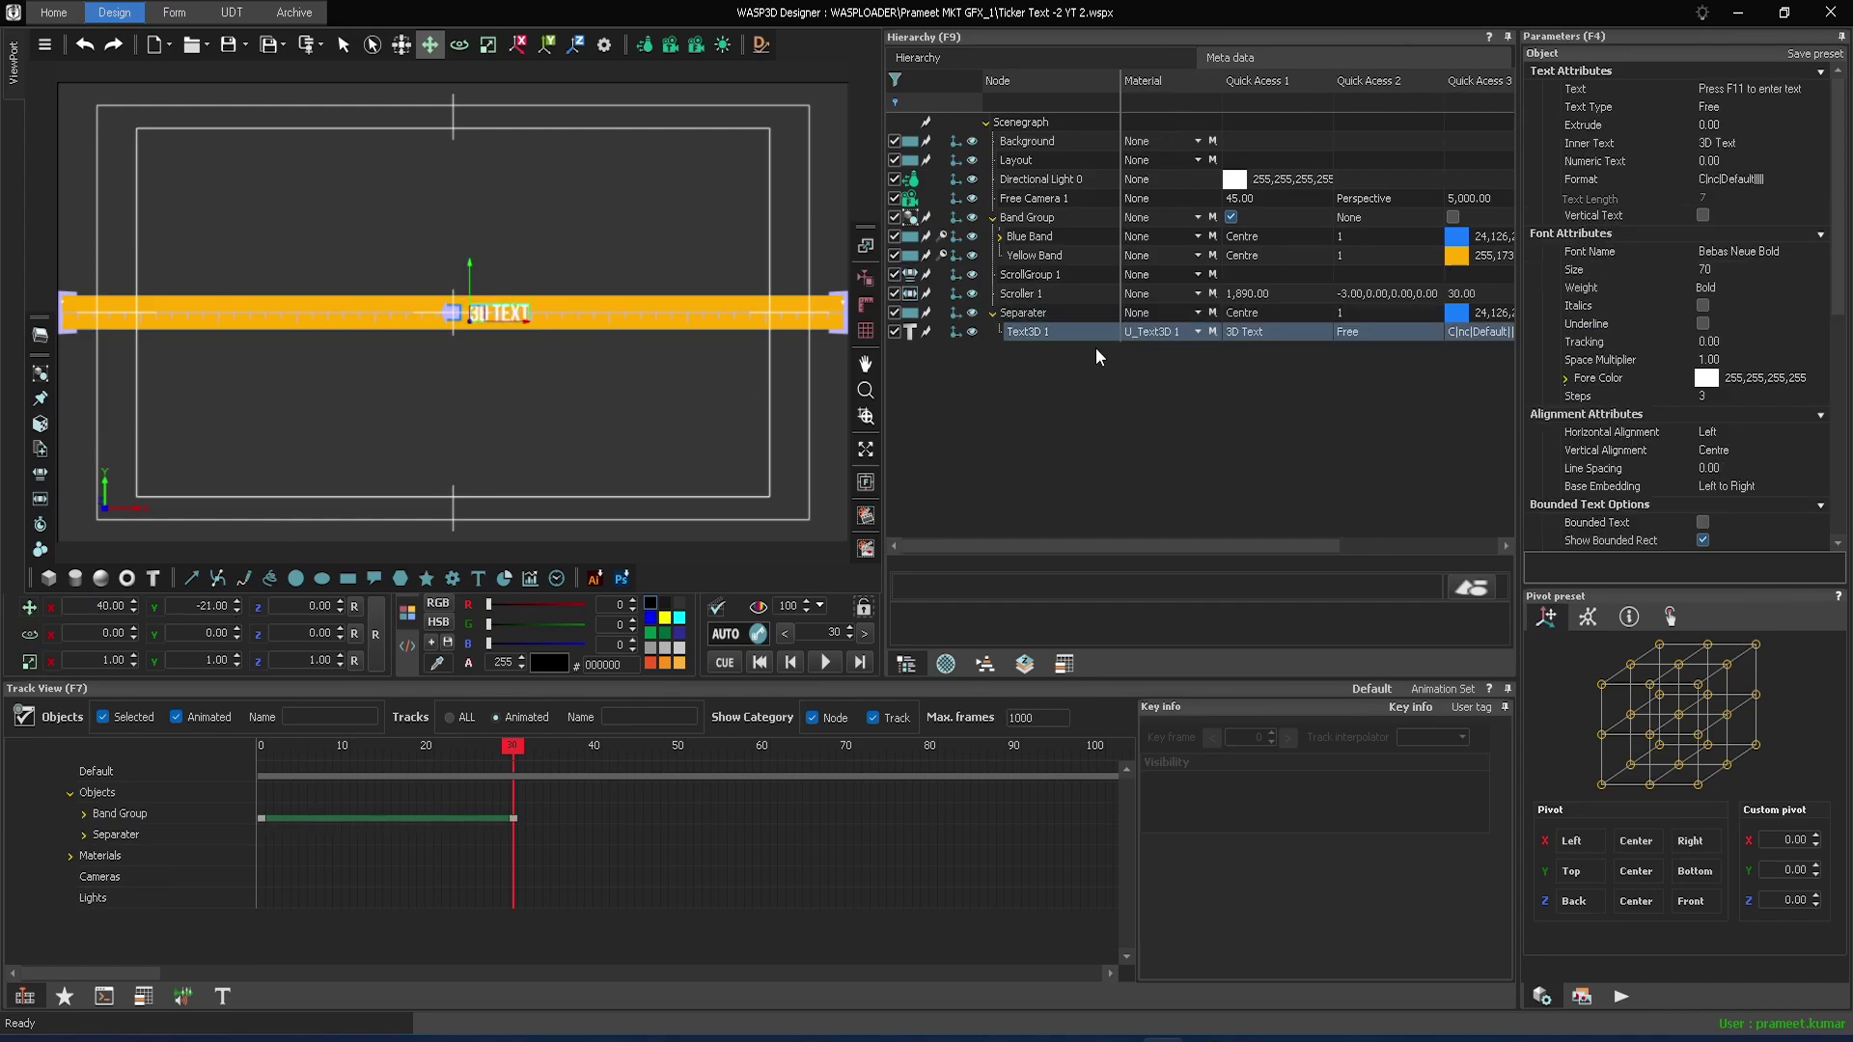
# - Nest Separater inside ScrollGroup 1 and place ScrollGroup 1 under Scroller 1
pyautogui.click(1040, 318)
pyautogui.moveTo(1045, 318)
pyautogui.mouseDown()
pyautogui.moveTo(1048, 278)
pyautogui.moveTo(1029, 291)
pyautogui.mouseUp()
pyautogui.click(1048, 278)
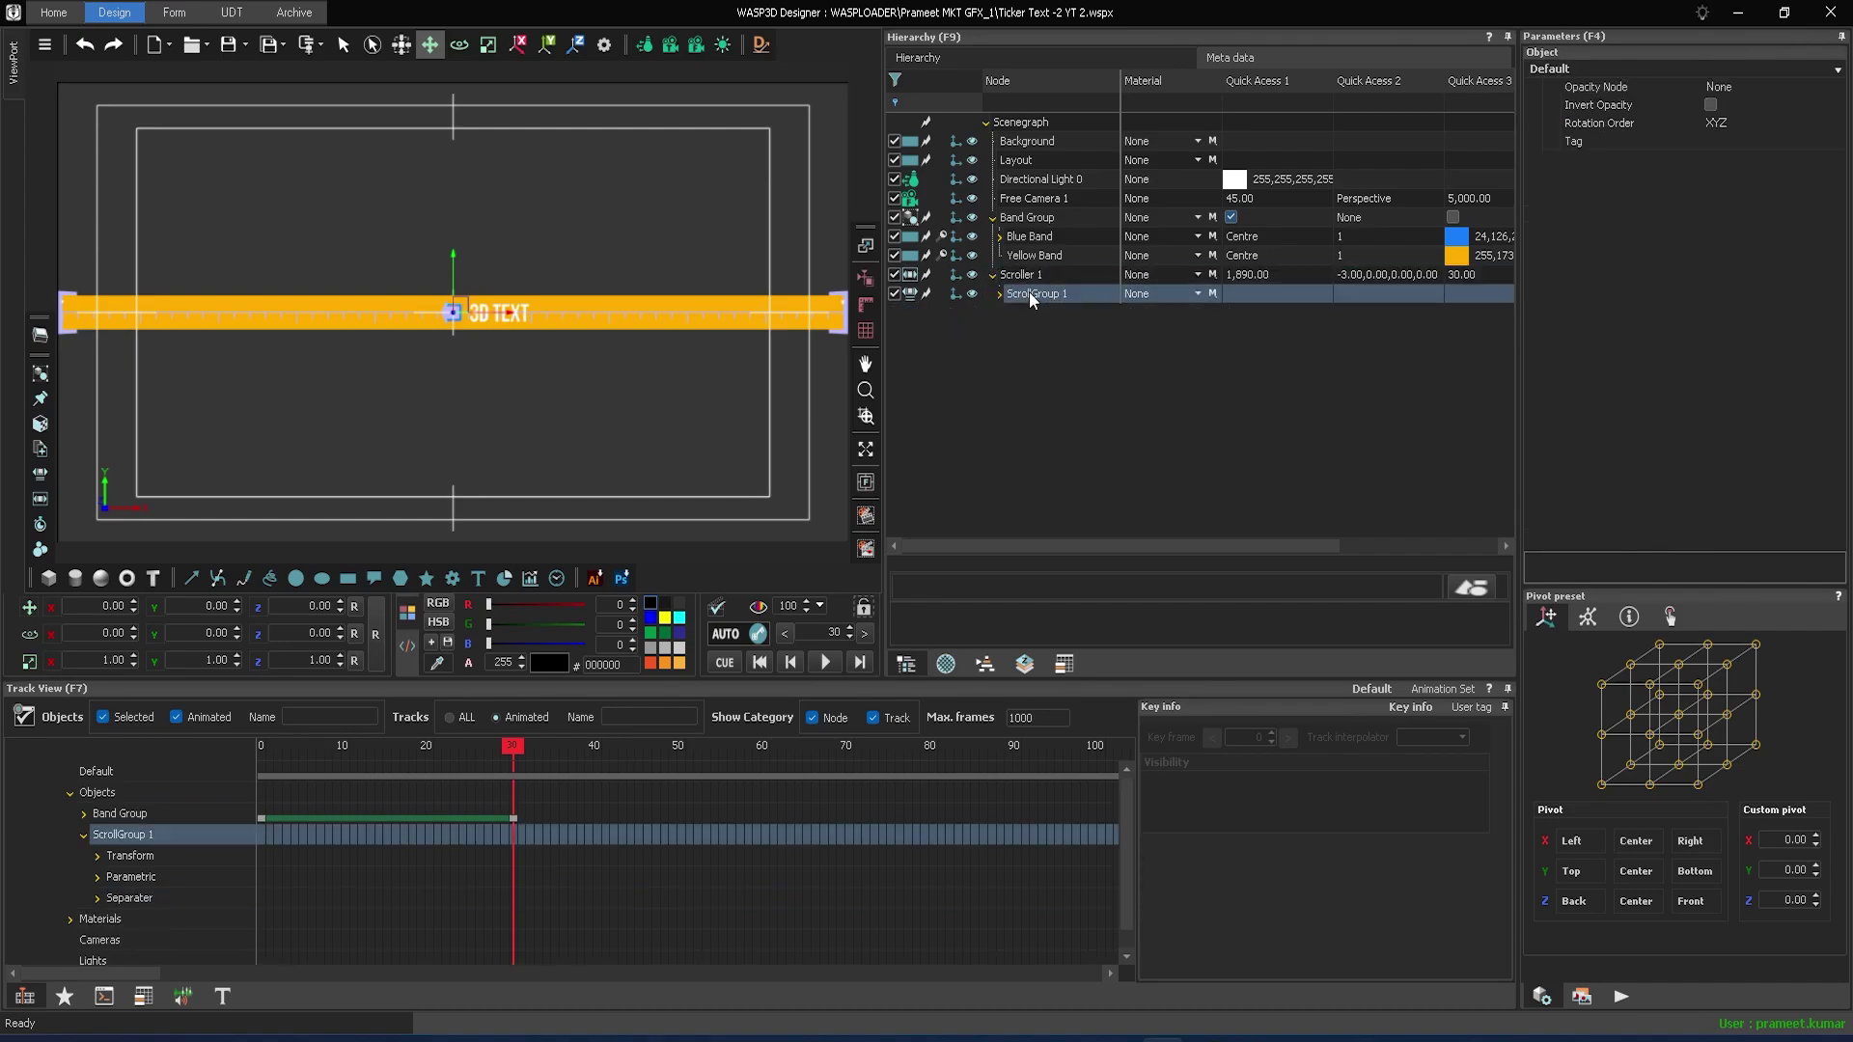
# - Move Scroller 1 with its nested text down to Y position -430
pyautogui.click(1044, 219)
pyautogui.doubleClick(1021, 236)
pyautogui.click(1052, 217)
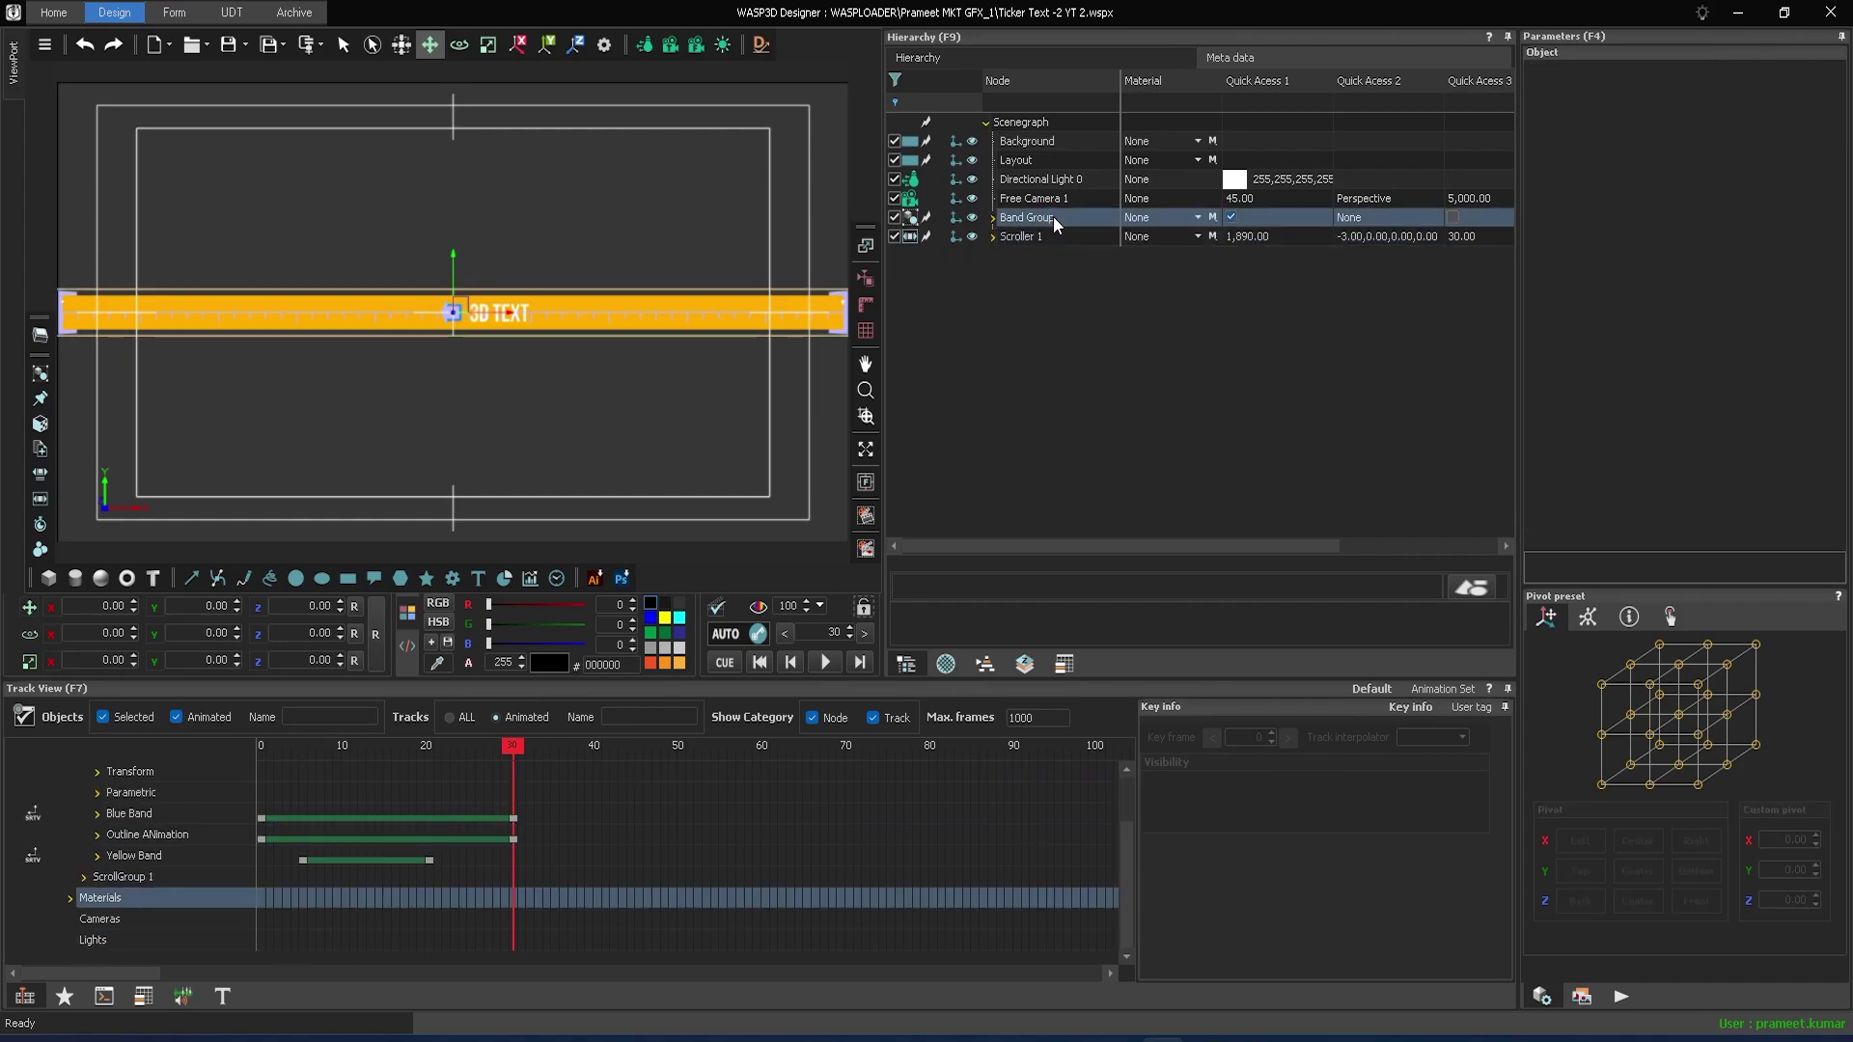
pyautogui.keyDown('ctrl'); pyautogui.click(1054, 235); pyautogui.keyUp('ctrl')
pyautogui.click(991, 236)
pyautogui.click(1038, 257)
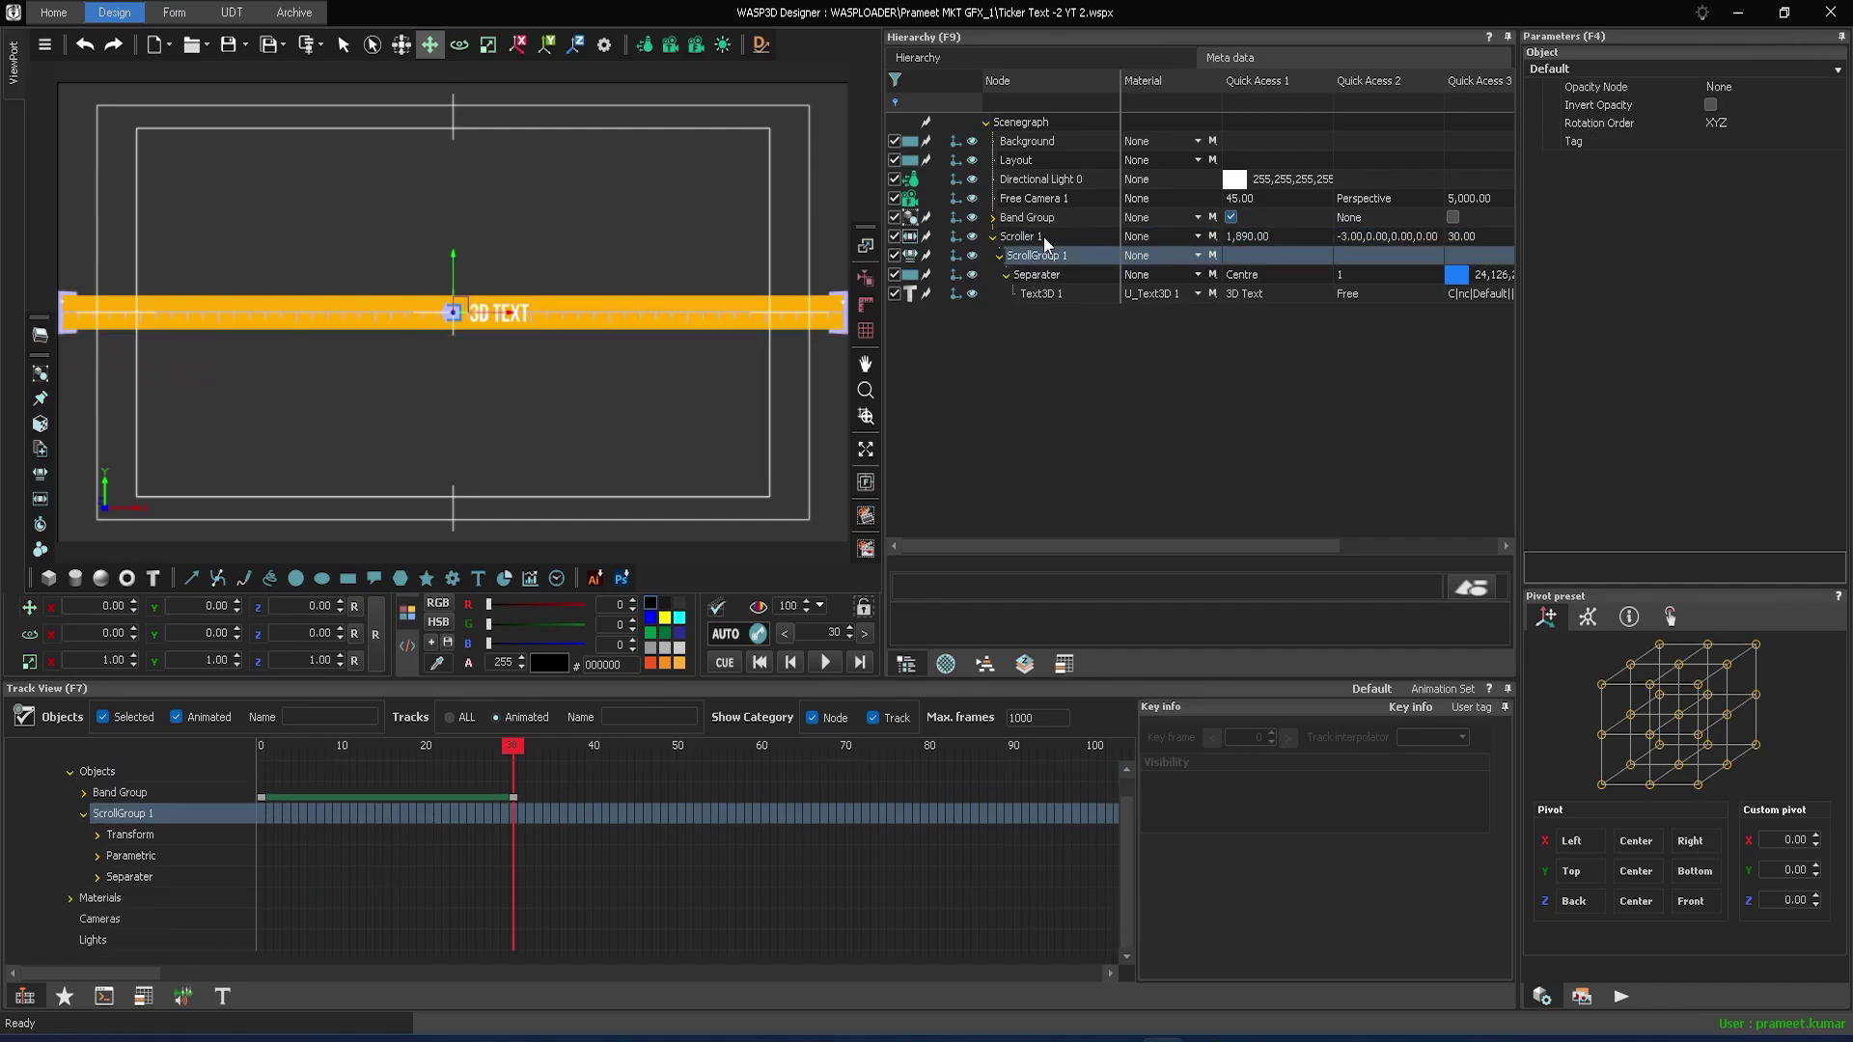
pyautogui.click(1044, 236)
pyautogui.moveTo(193, 619); pyautogui.dragTo(46, 655)
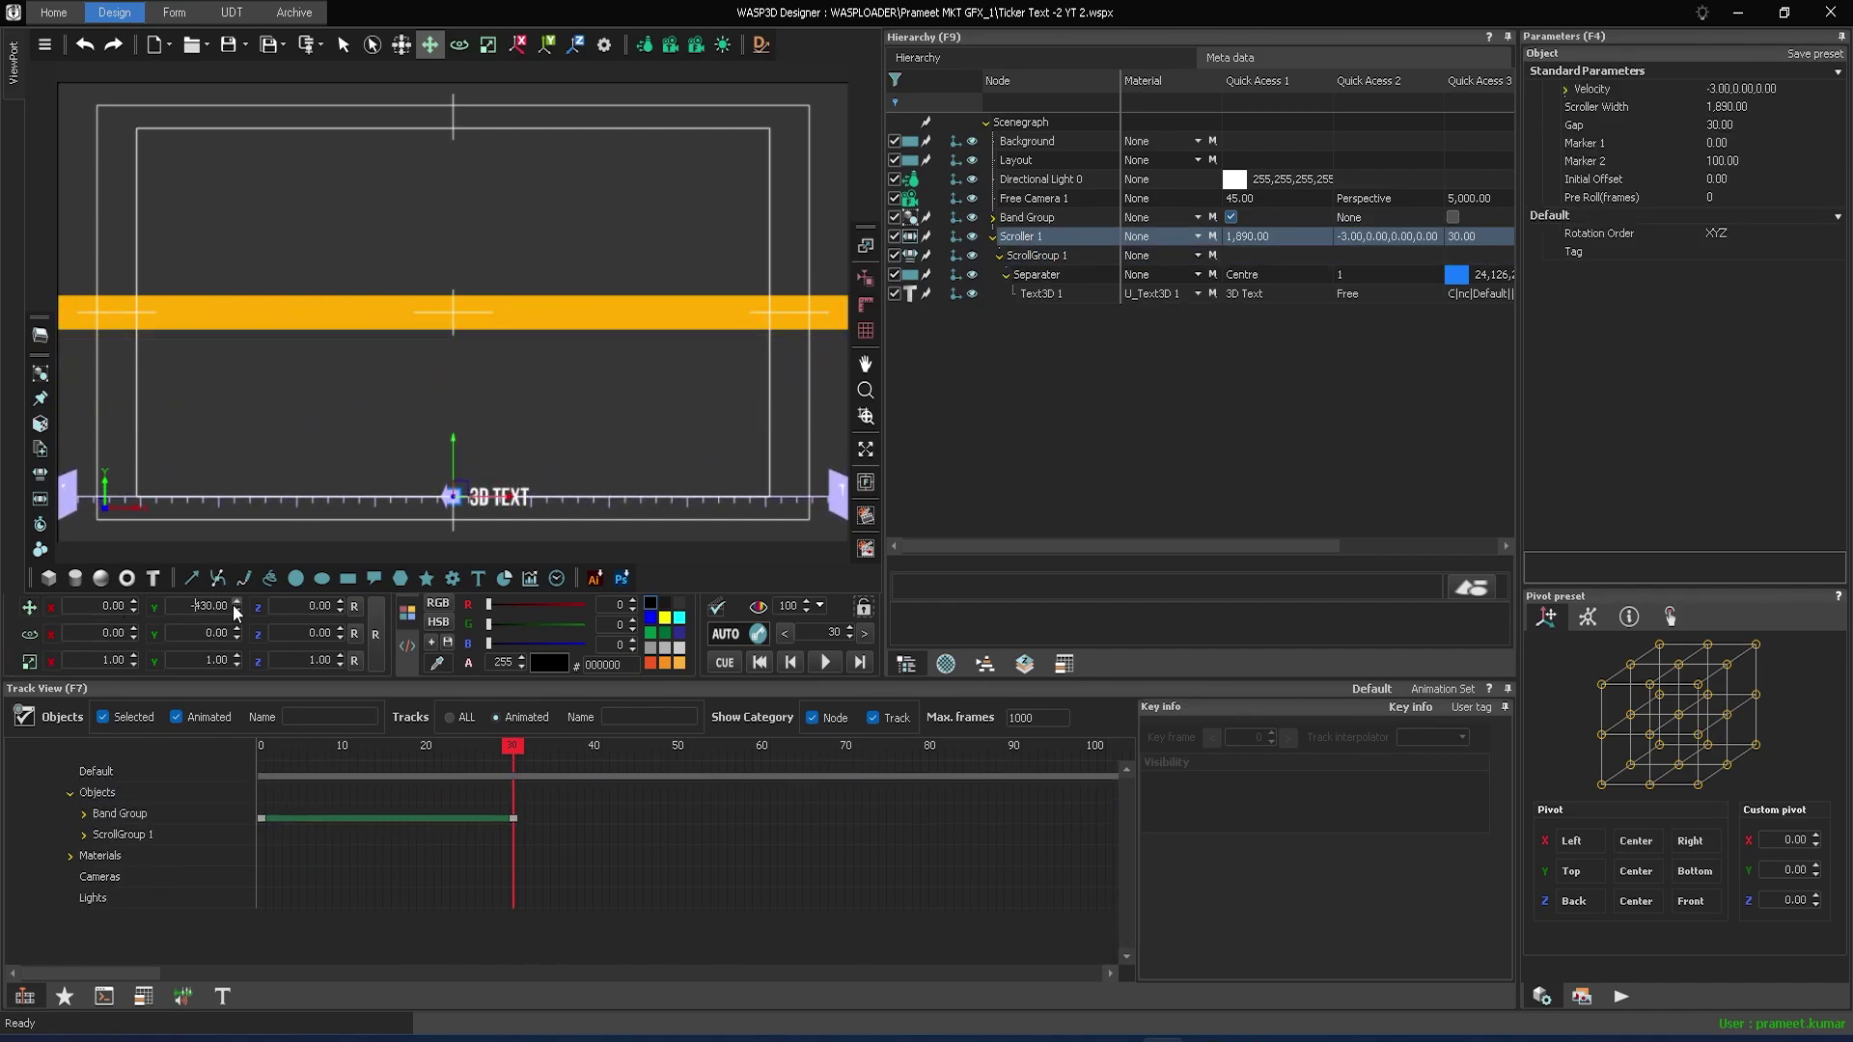
# - Set the Y position of the Band Group to -430 to line it up with the scroller
pyautogui.click(1044, 218)
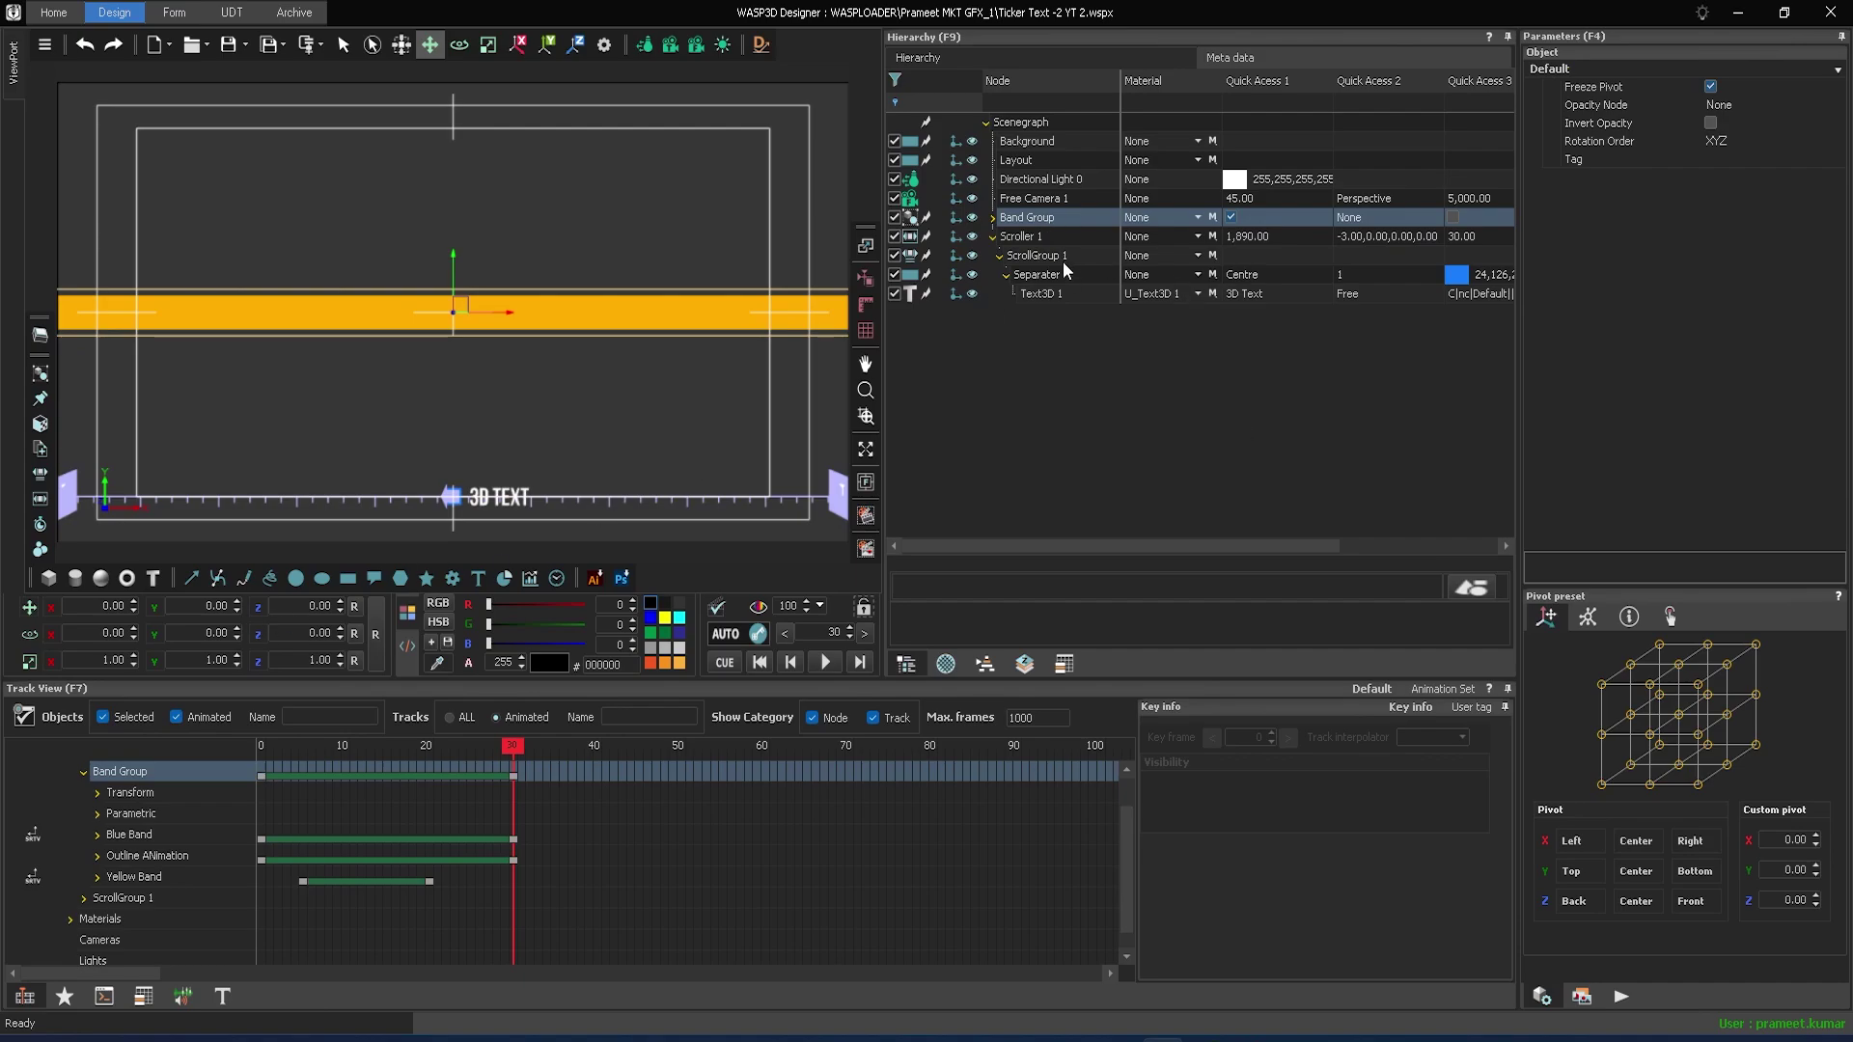
pyautogui.click(1051, 238)
pyautogui.click(1046, 219)
pyautogui.write('-430')
pyautogui.press('Return')
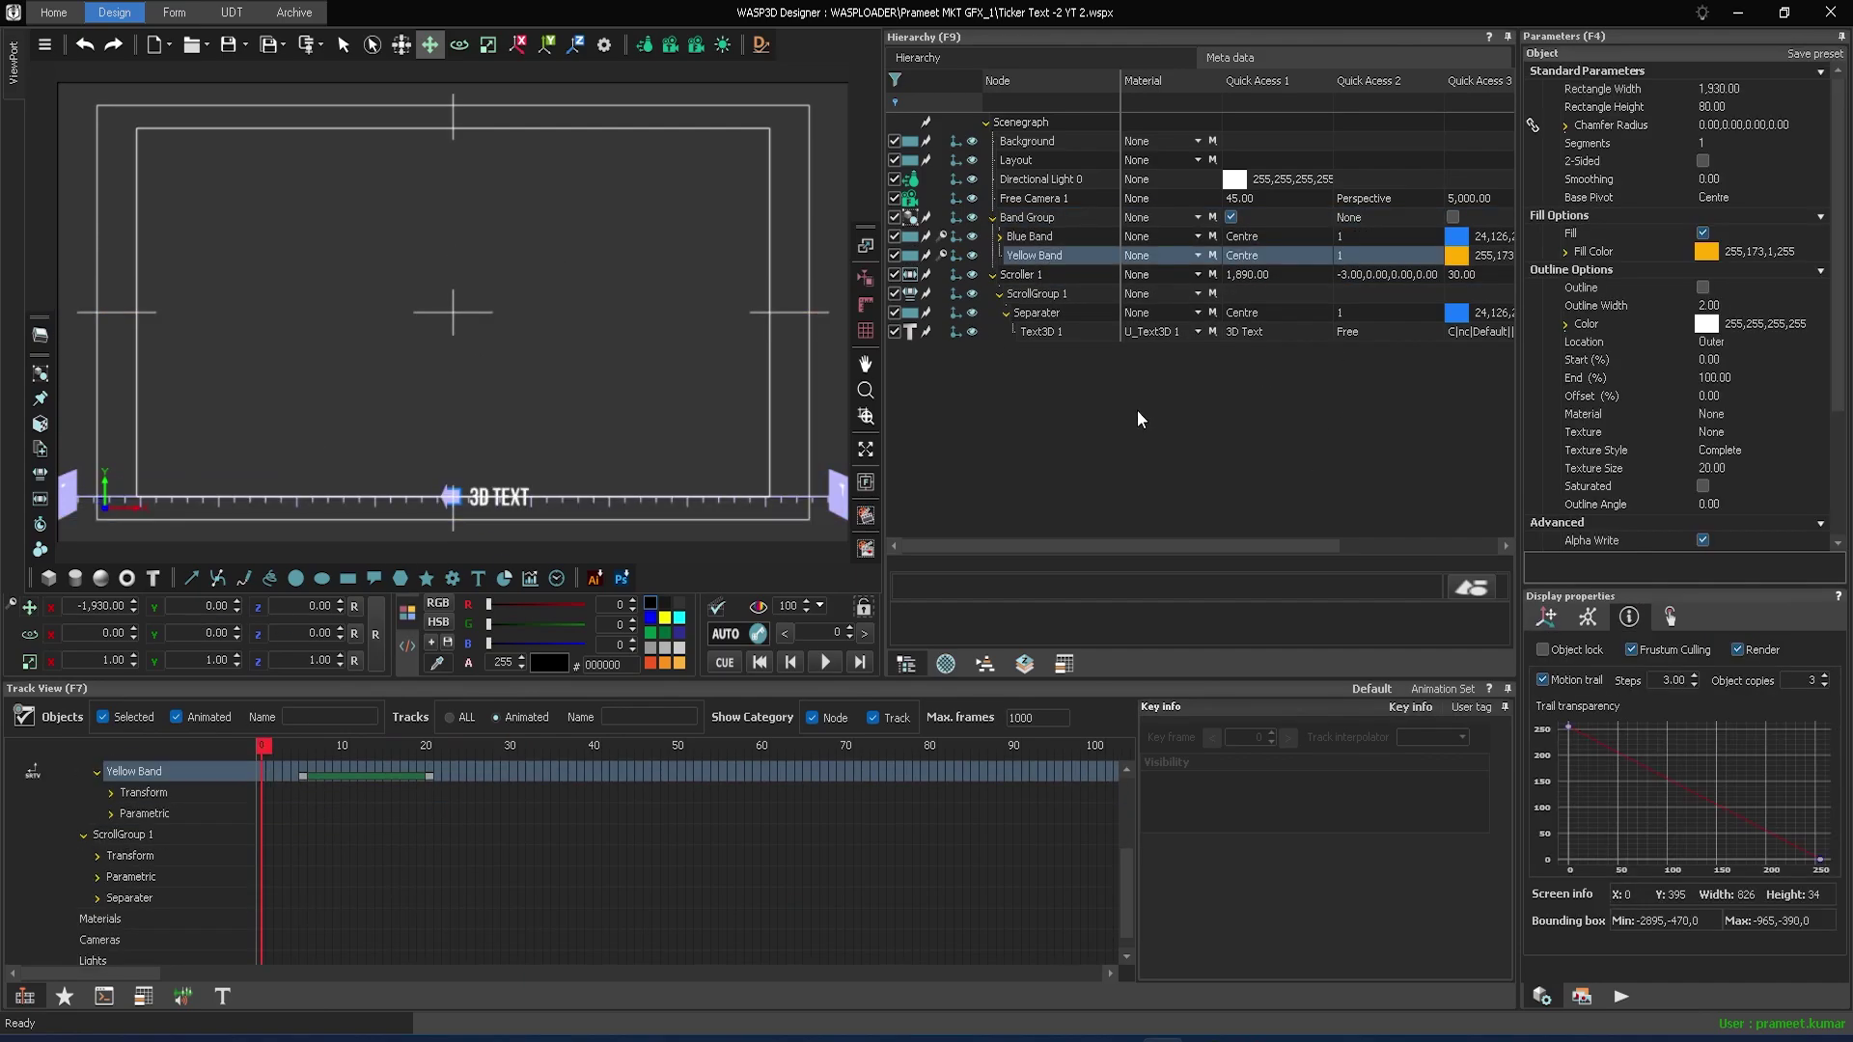
# - Move to frame 20 and open a new frame-change control on the Default animation track
pyautogui.moveTo(262, 750); pyautogui.dragTo(429, 774)
pyautogui.scroll(3, 428, 765)
pyautogui.click(73, 794)
pyautogui.rightClick(483, 772)
pyautogui.click(564, 791)
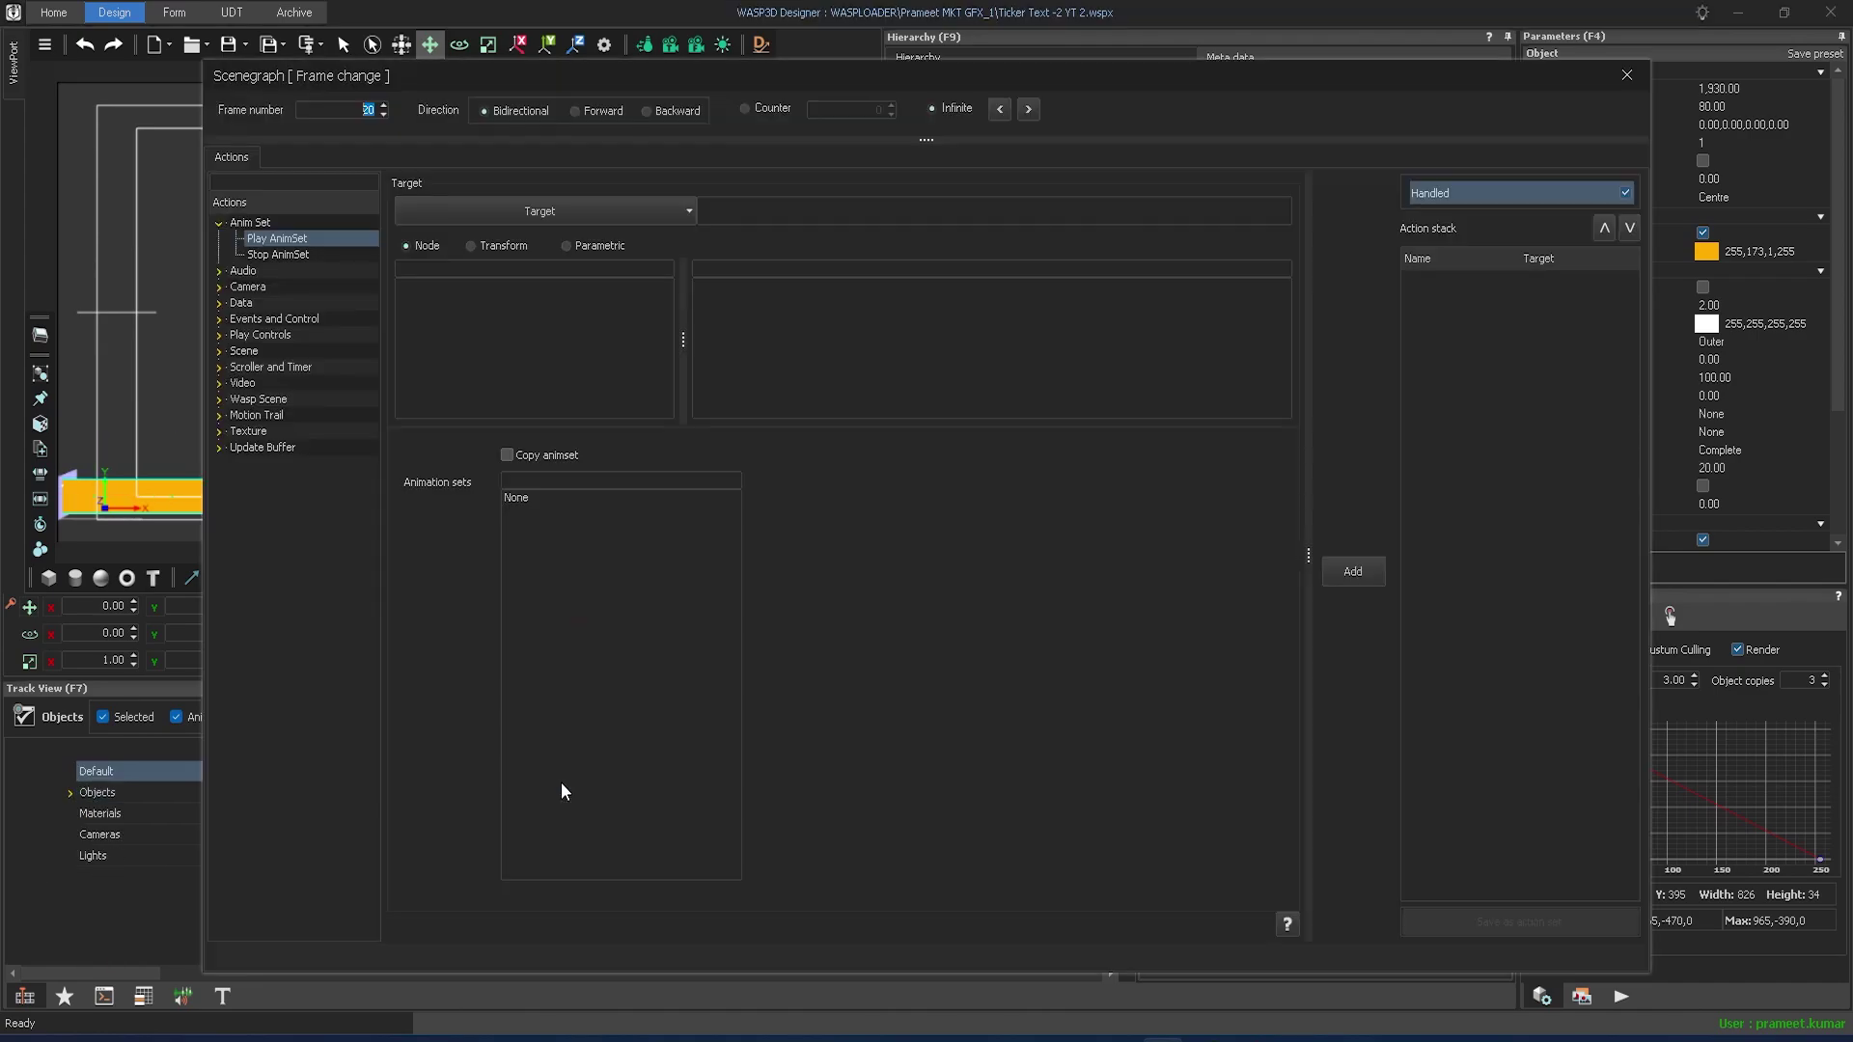
# - Add a Start Scroller action targeting Scroller 1 to the frame 20 control and close the action editor
pyautogui.write('start')
pyautogui.click(277, 238)
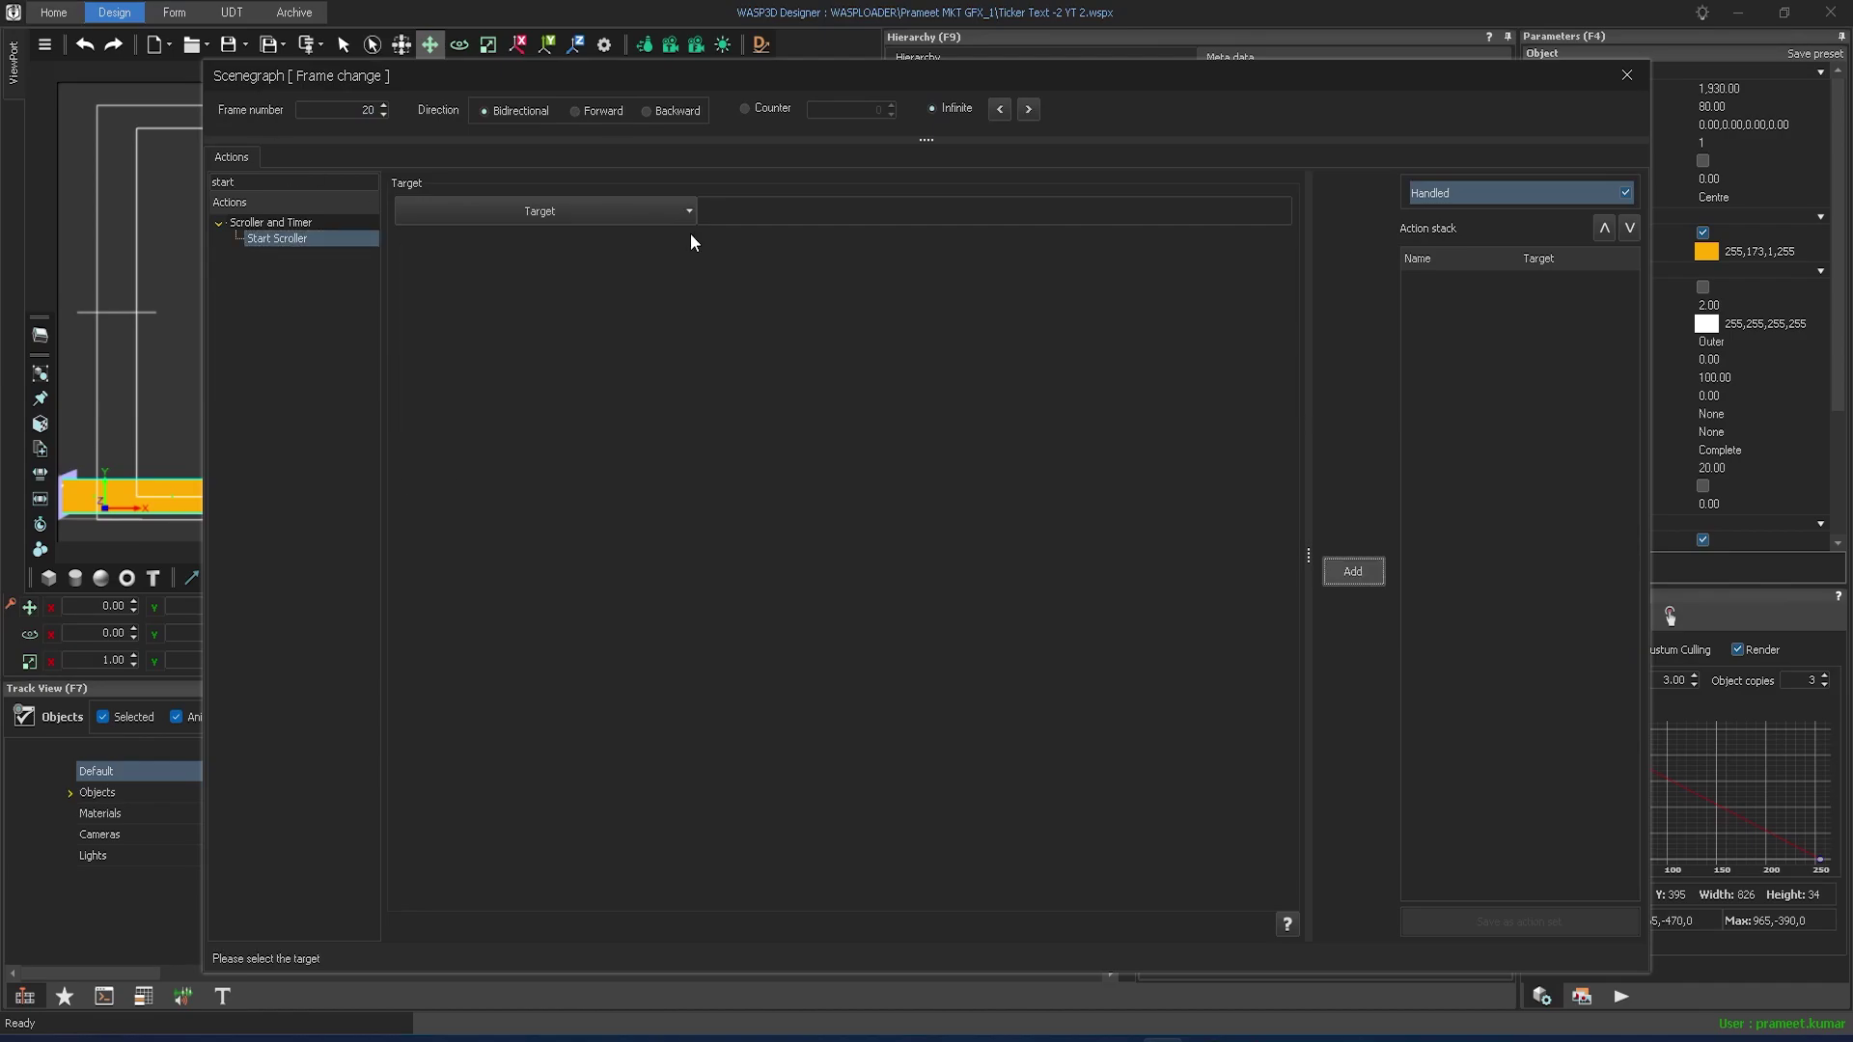
pyautogui.click(689, 211)
pyautogui.click(453, 329)
pyautogui.click(760, 565)
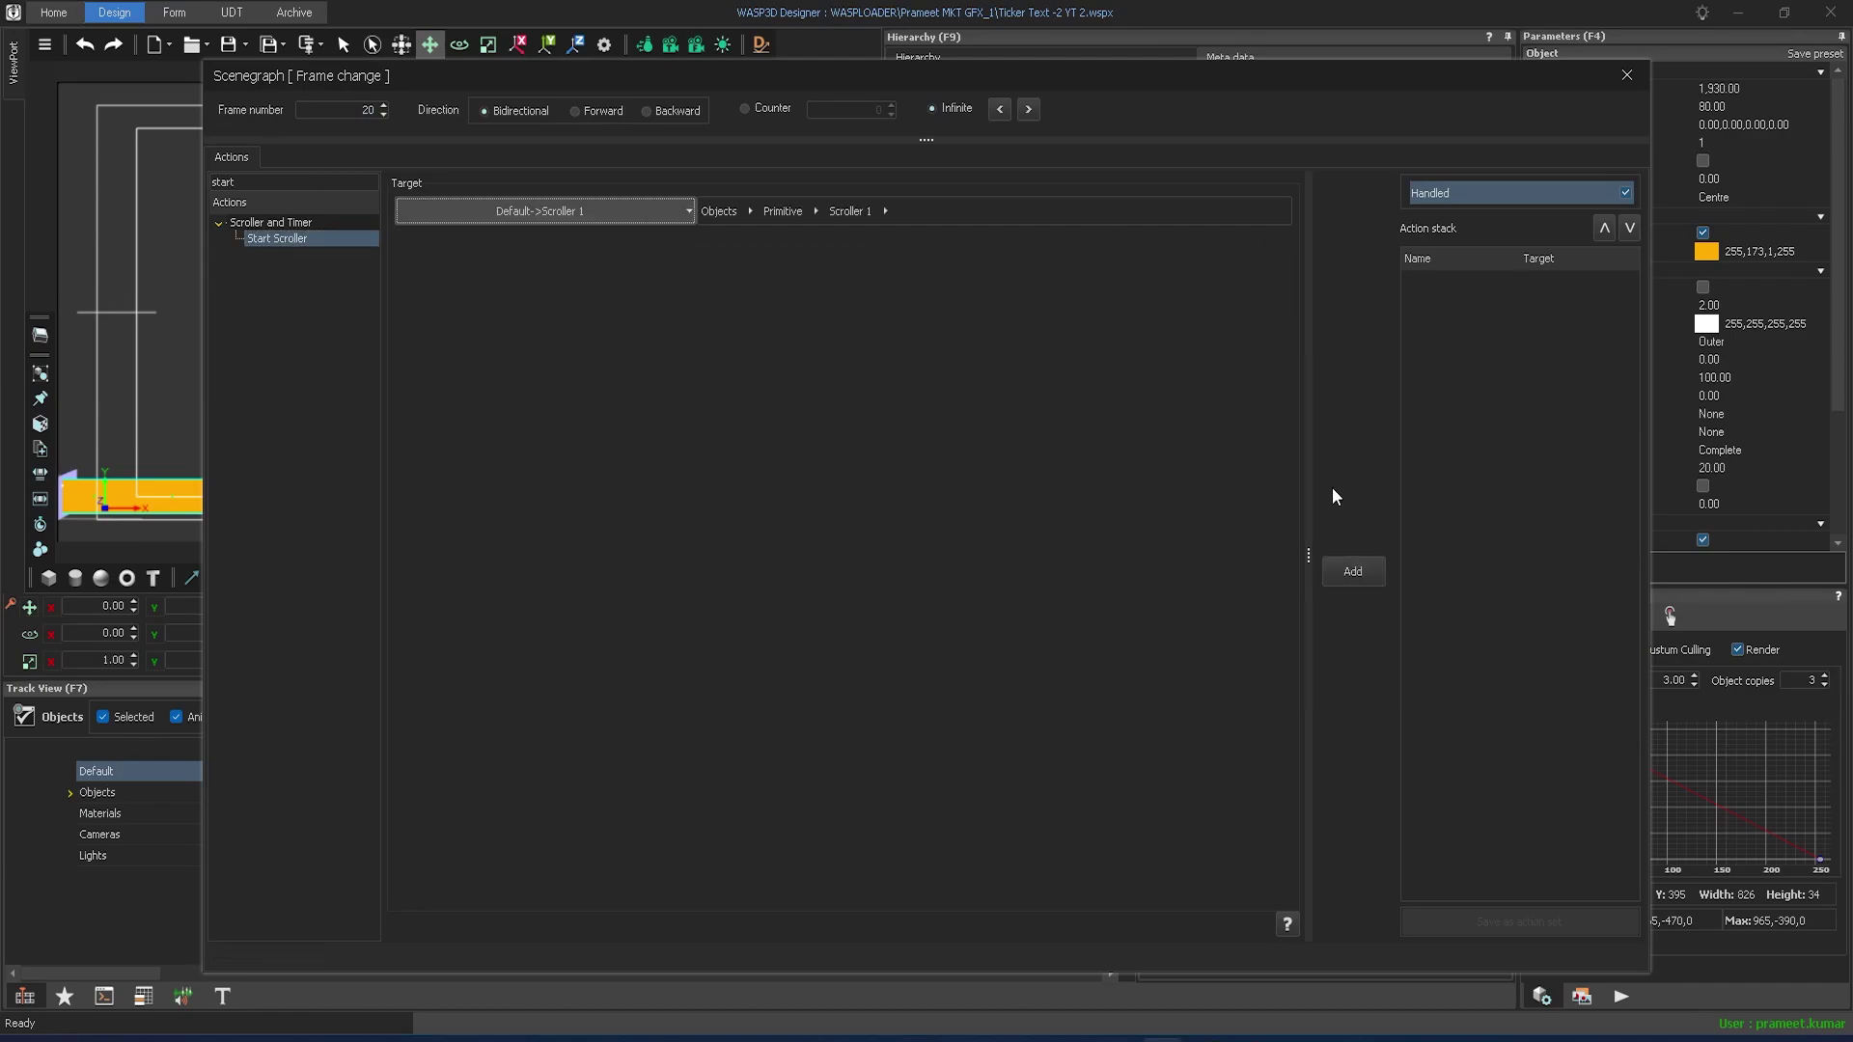
pyautogui.click(1353, 571)
pyautogui.click(1627, 74)
# - Add an infinite pause control at frame 30 of the Default track and move the playhead to frame 40
pyautogui.moveTo(470, 767); pyautogui.dragTo(512, 766)
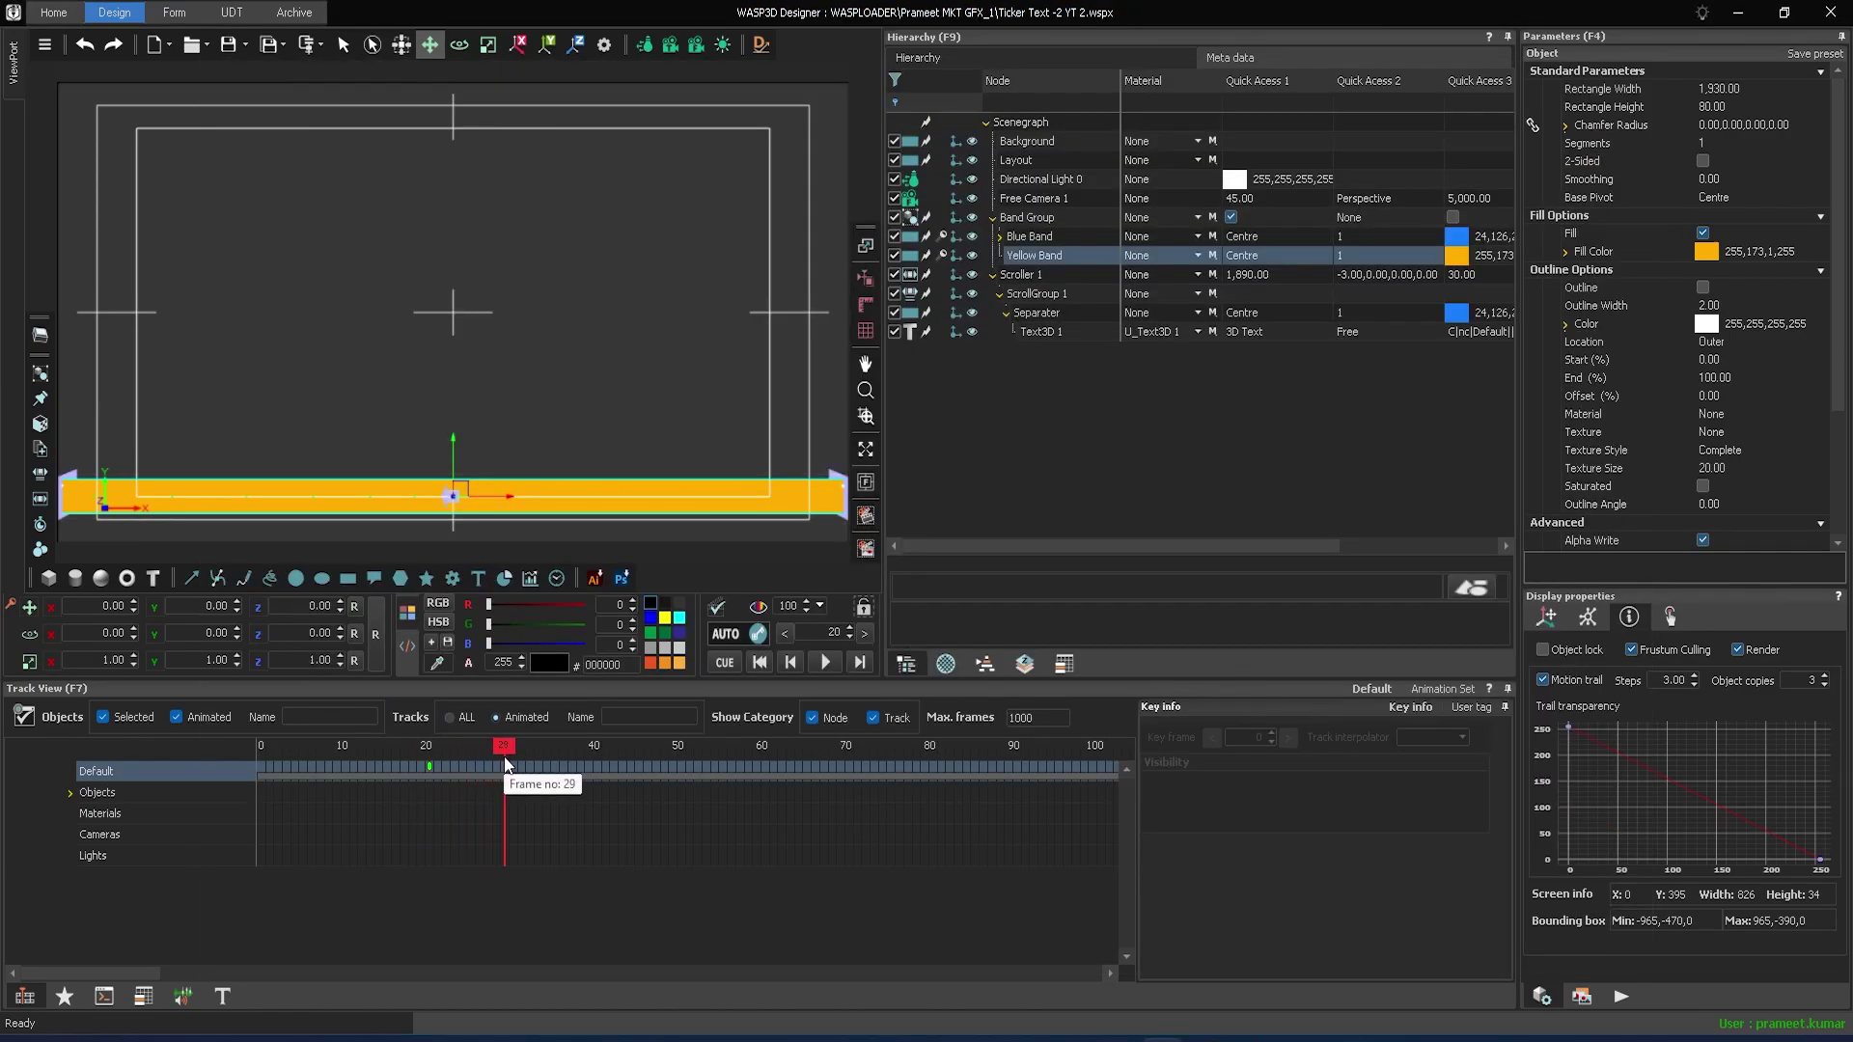
pyautogui.rightClick(511, 767)
pyautogui.moveTo(554, 782)
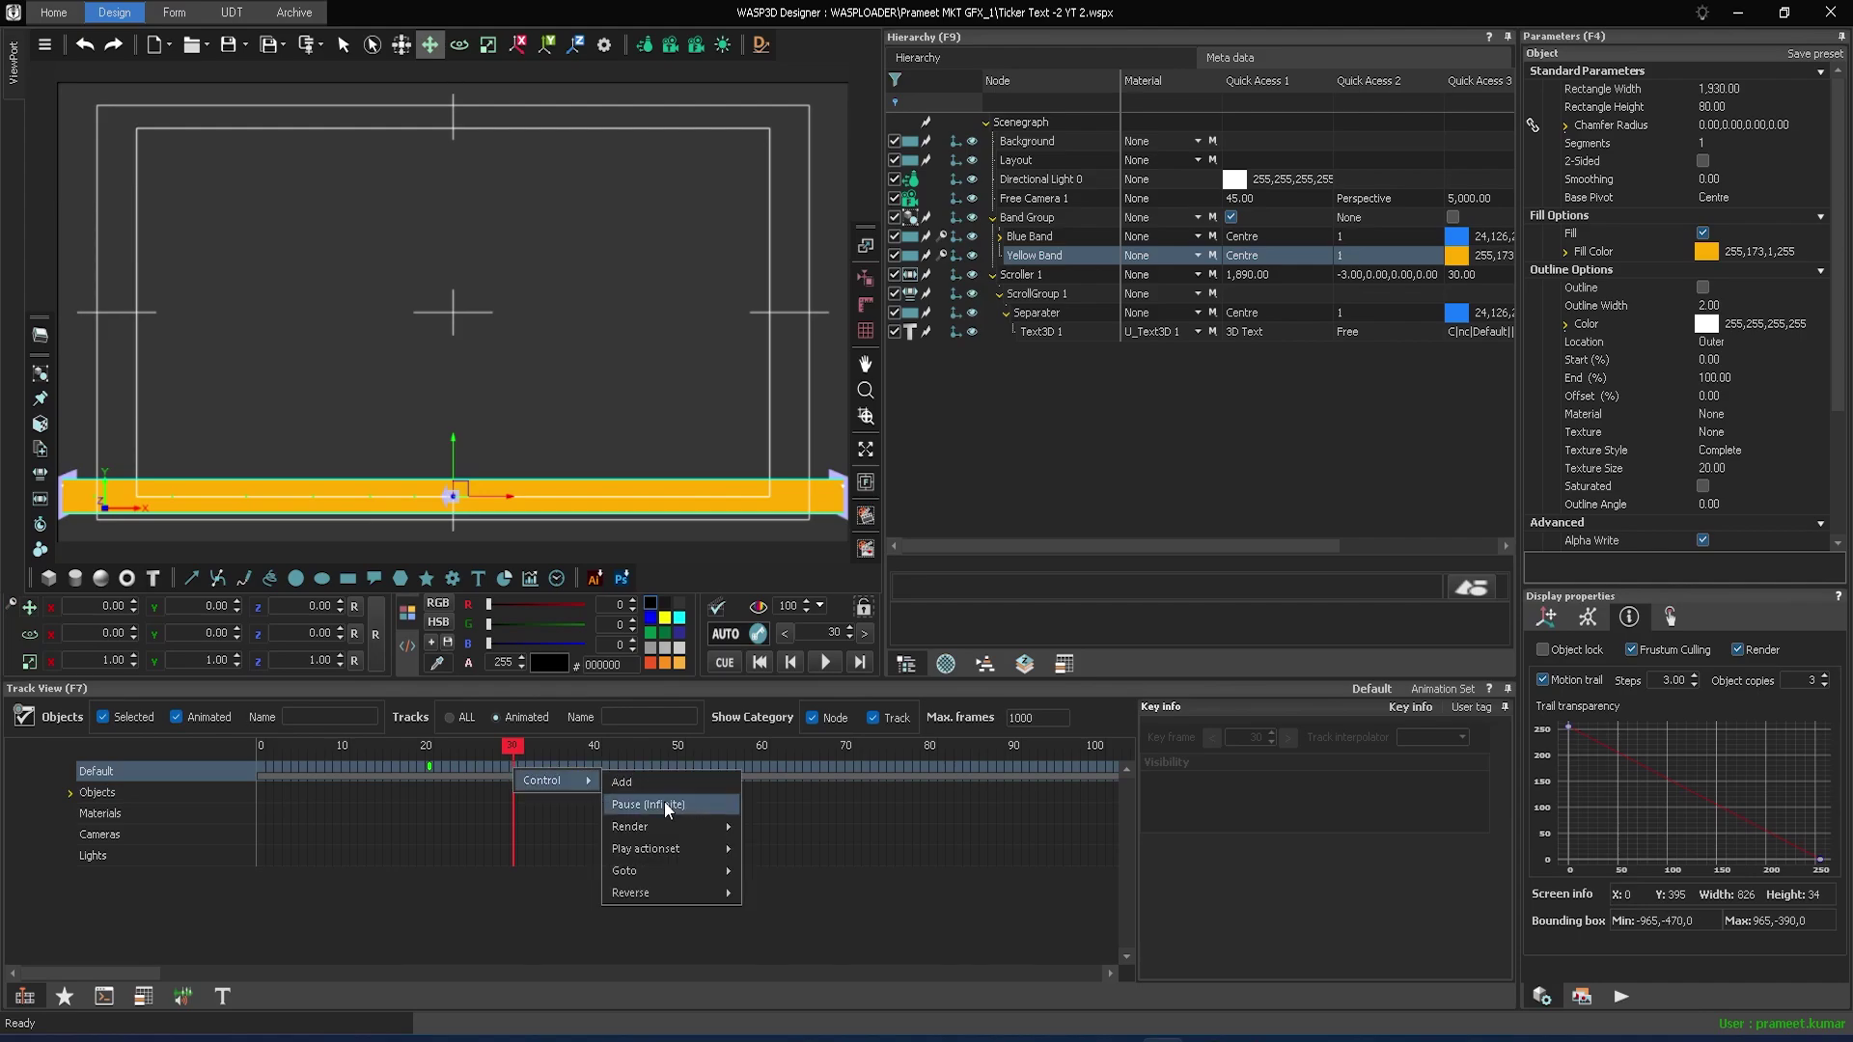
pyautogui.click(663, 801)
pyautogui.click(598, 748)
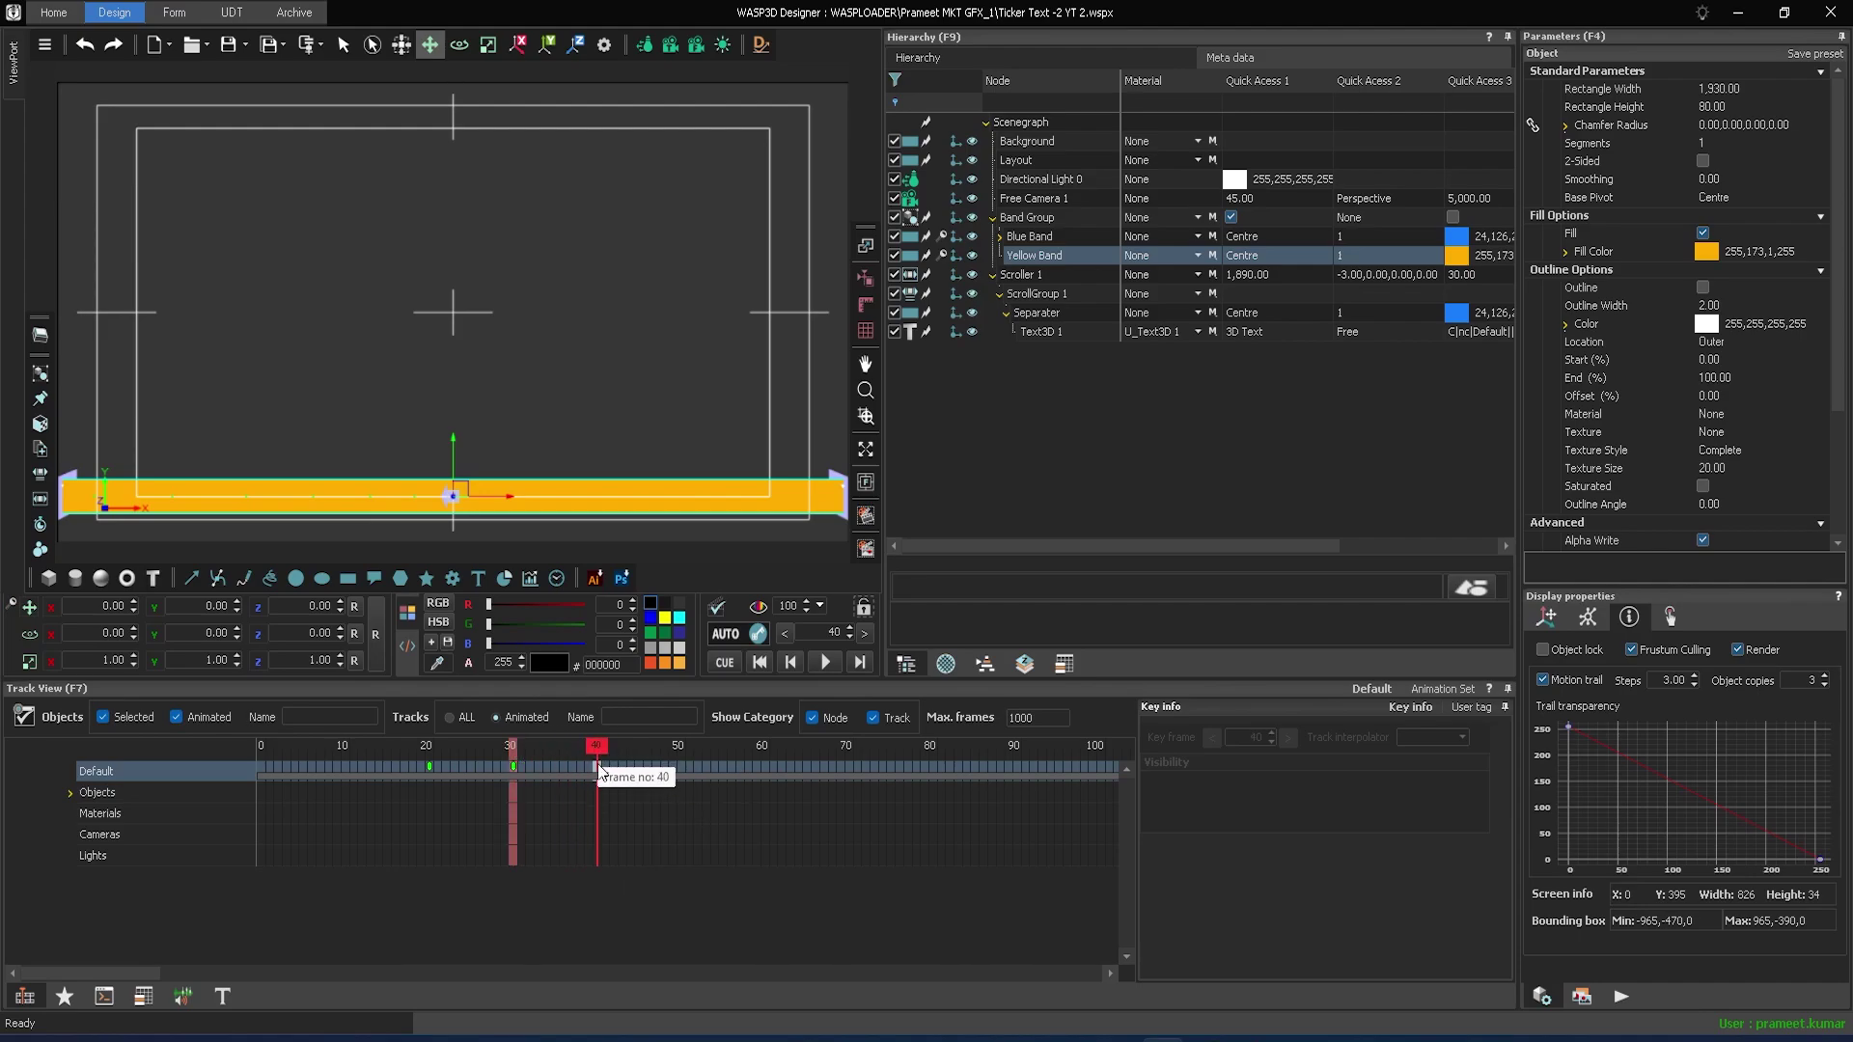
# - Add a frame-change control at frame 40 of the Default track with a Stop Scroller action targeting Scroller 1, and cue back to frame 0
pyautogui.rightClick(598, 765)
pyautogui.moveTo(639, 778)
pyautogui.click(709, 779)
pyautogui.click(284, 184)
pyautogui.write('stop')
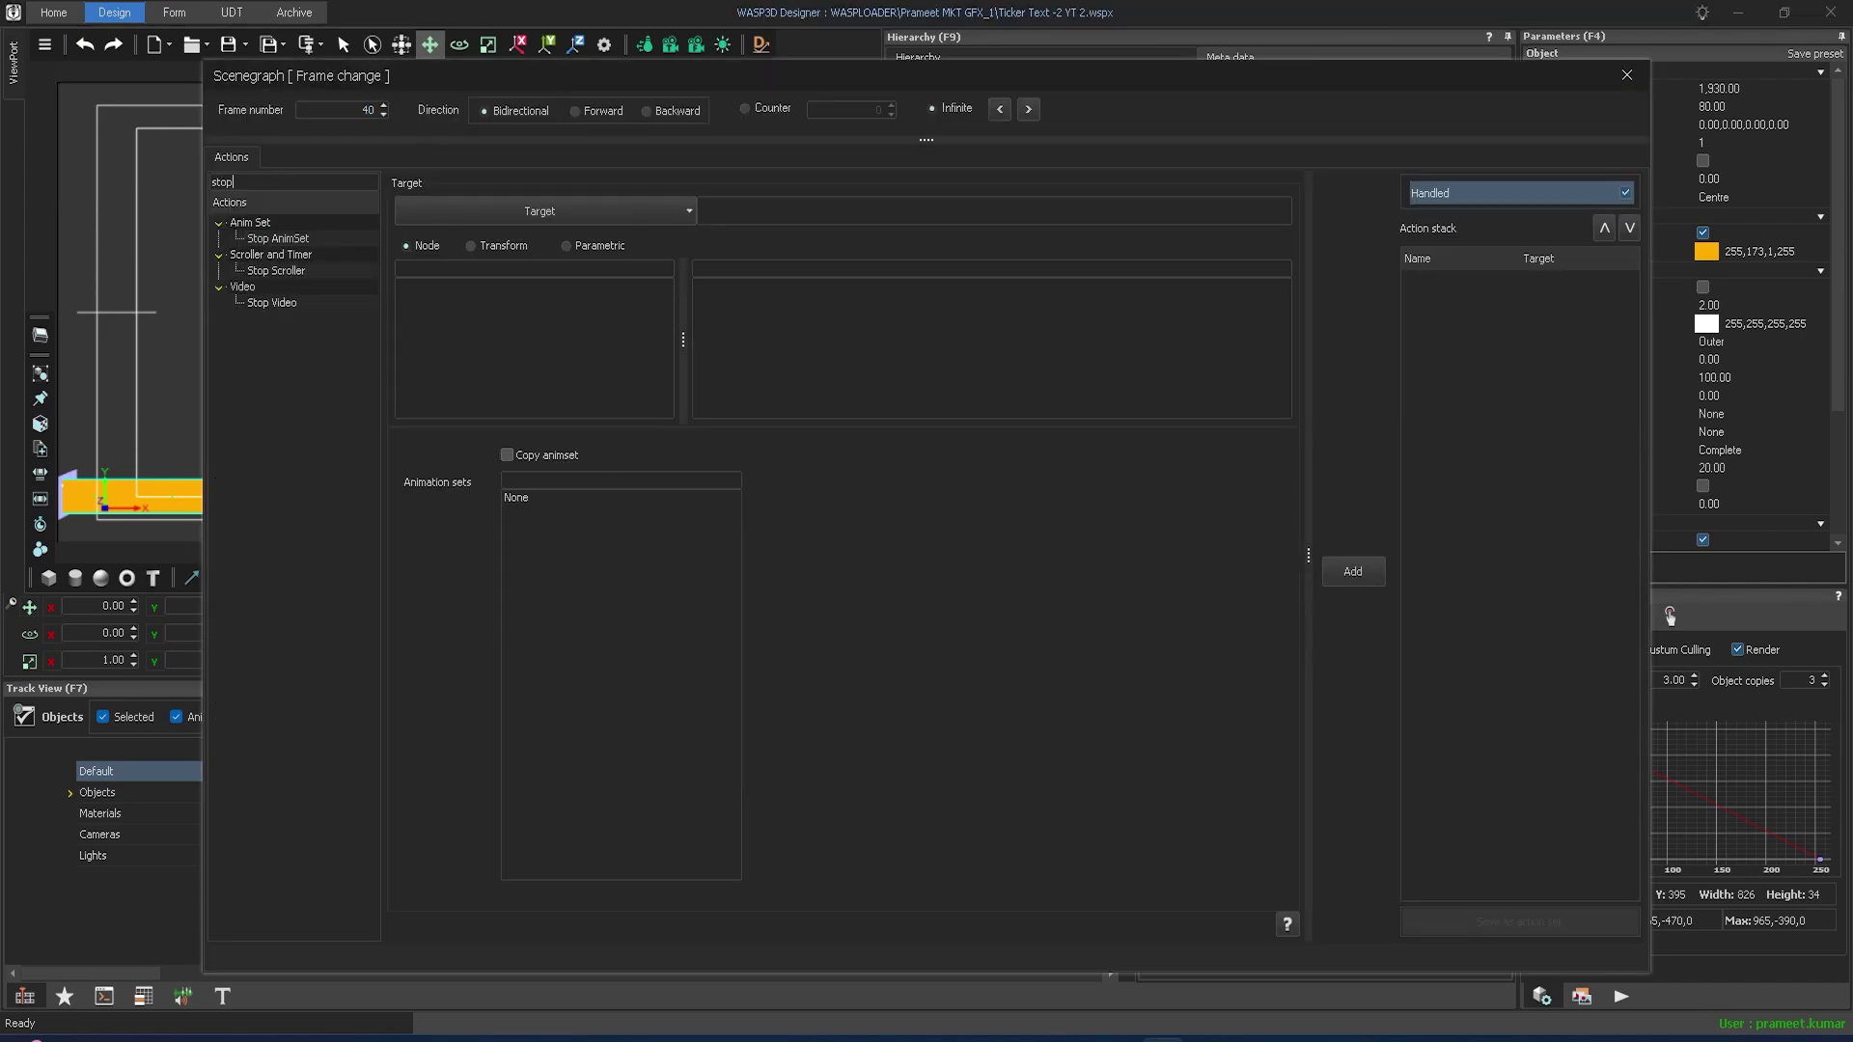
pyautogui.click(286, 272)
pyautogui.click(676, 212)
pyautogui.click(439, 347)
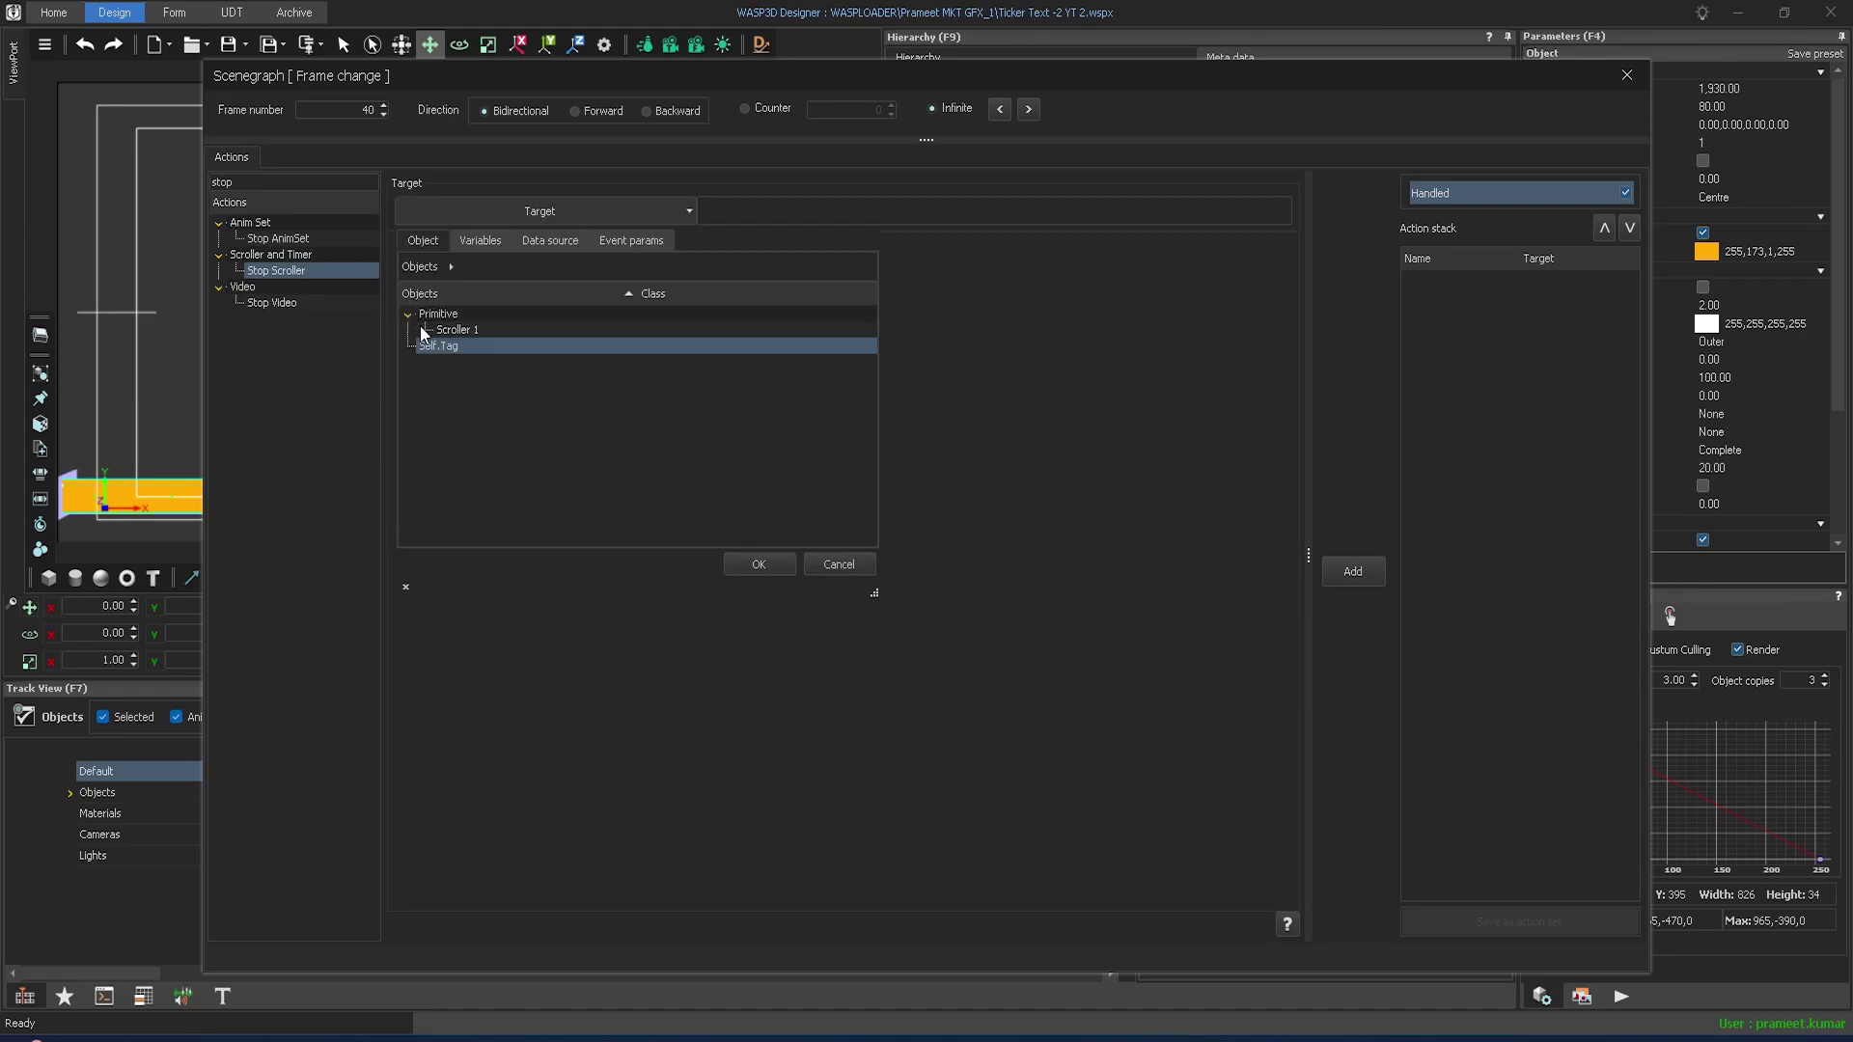
pyautogui.click(774, 564)
pyautogui.click(1352, 571)
pyautogui.click(1627, 75)
pyautogui.click(725, 663)
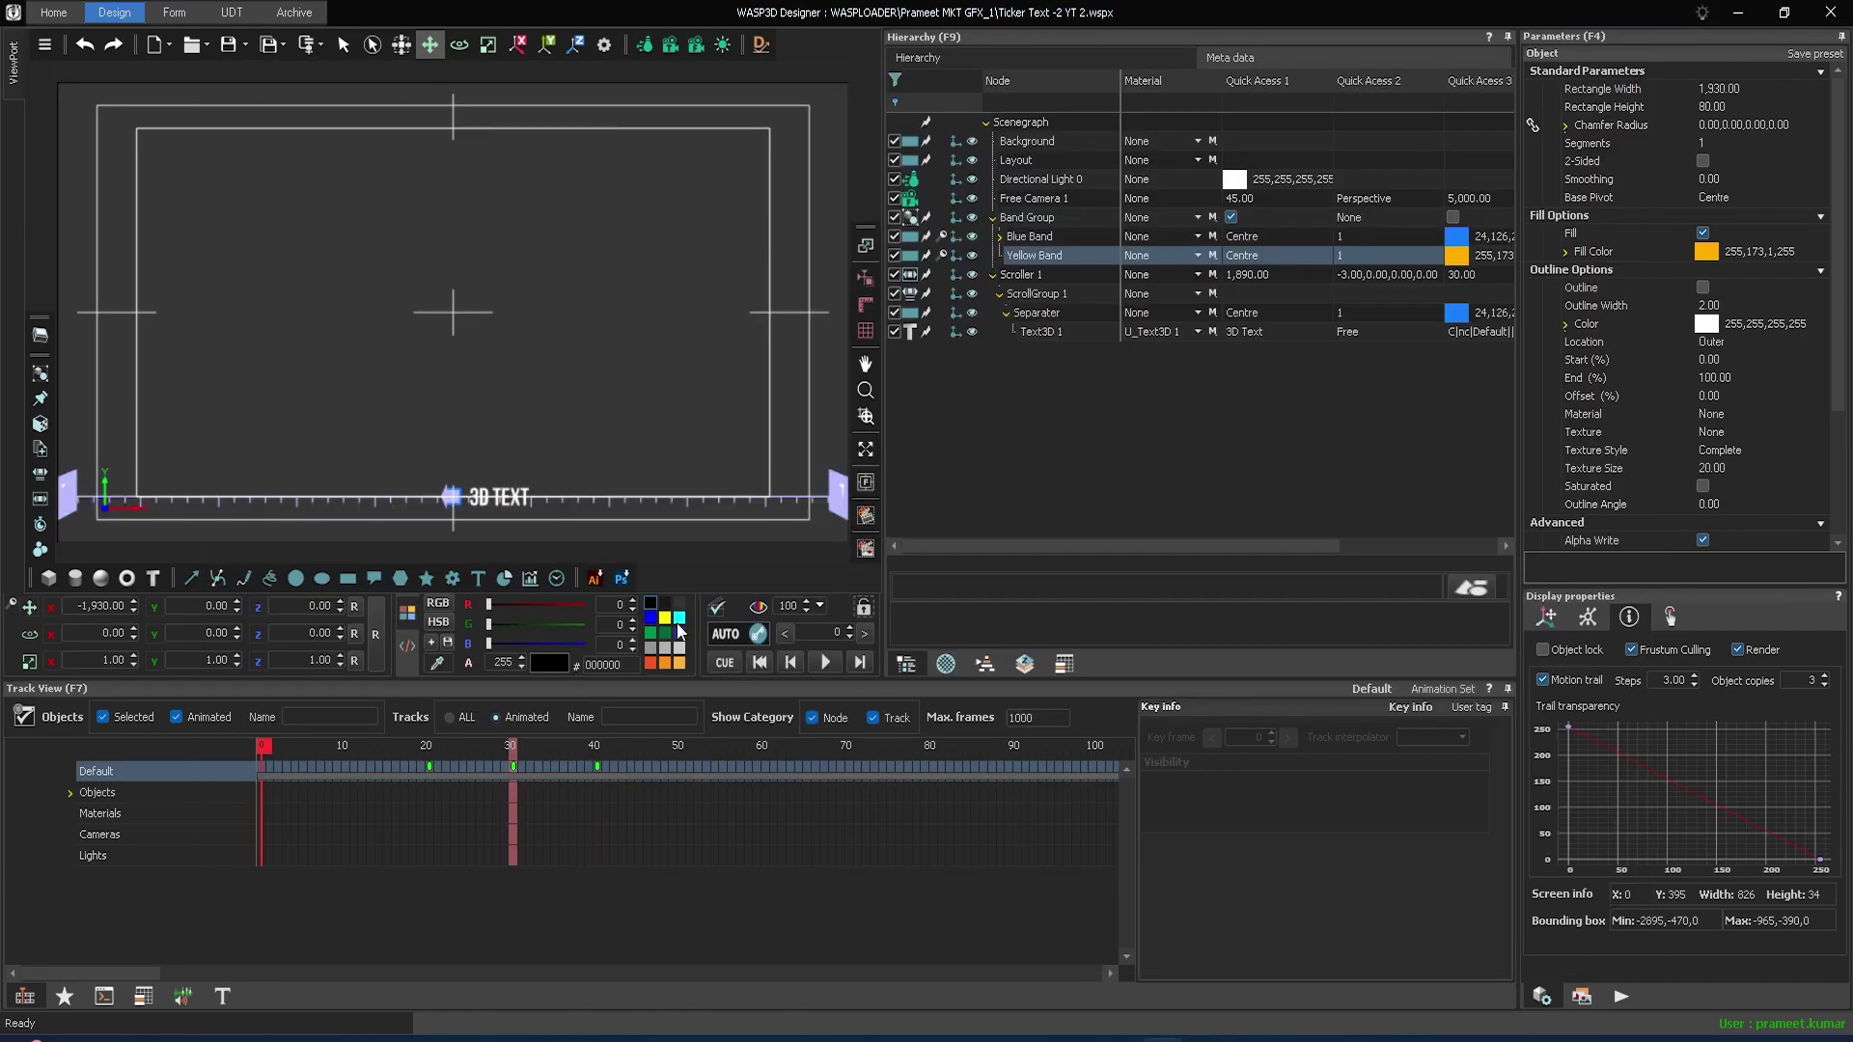
# - Make three copies of ScrollGroup 1 inside Scroller 1 and set the scroller's gap to 17
pyautogui.rightClick(1025, 300)
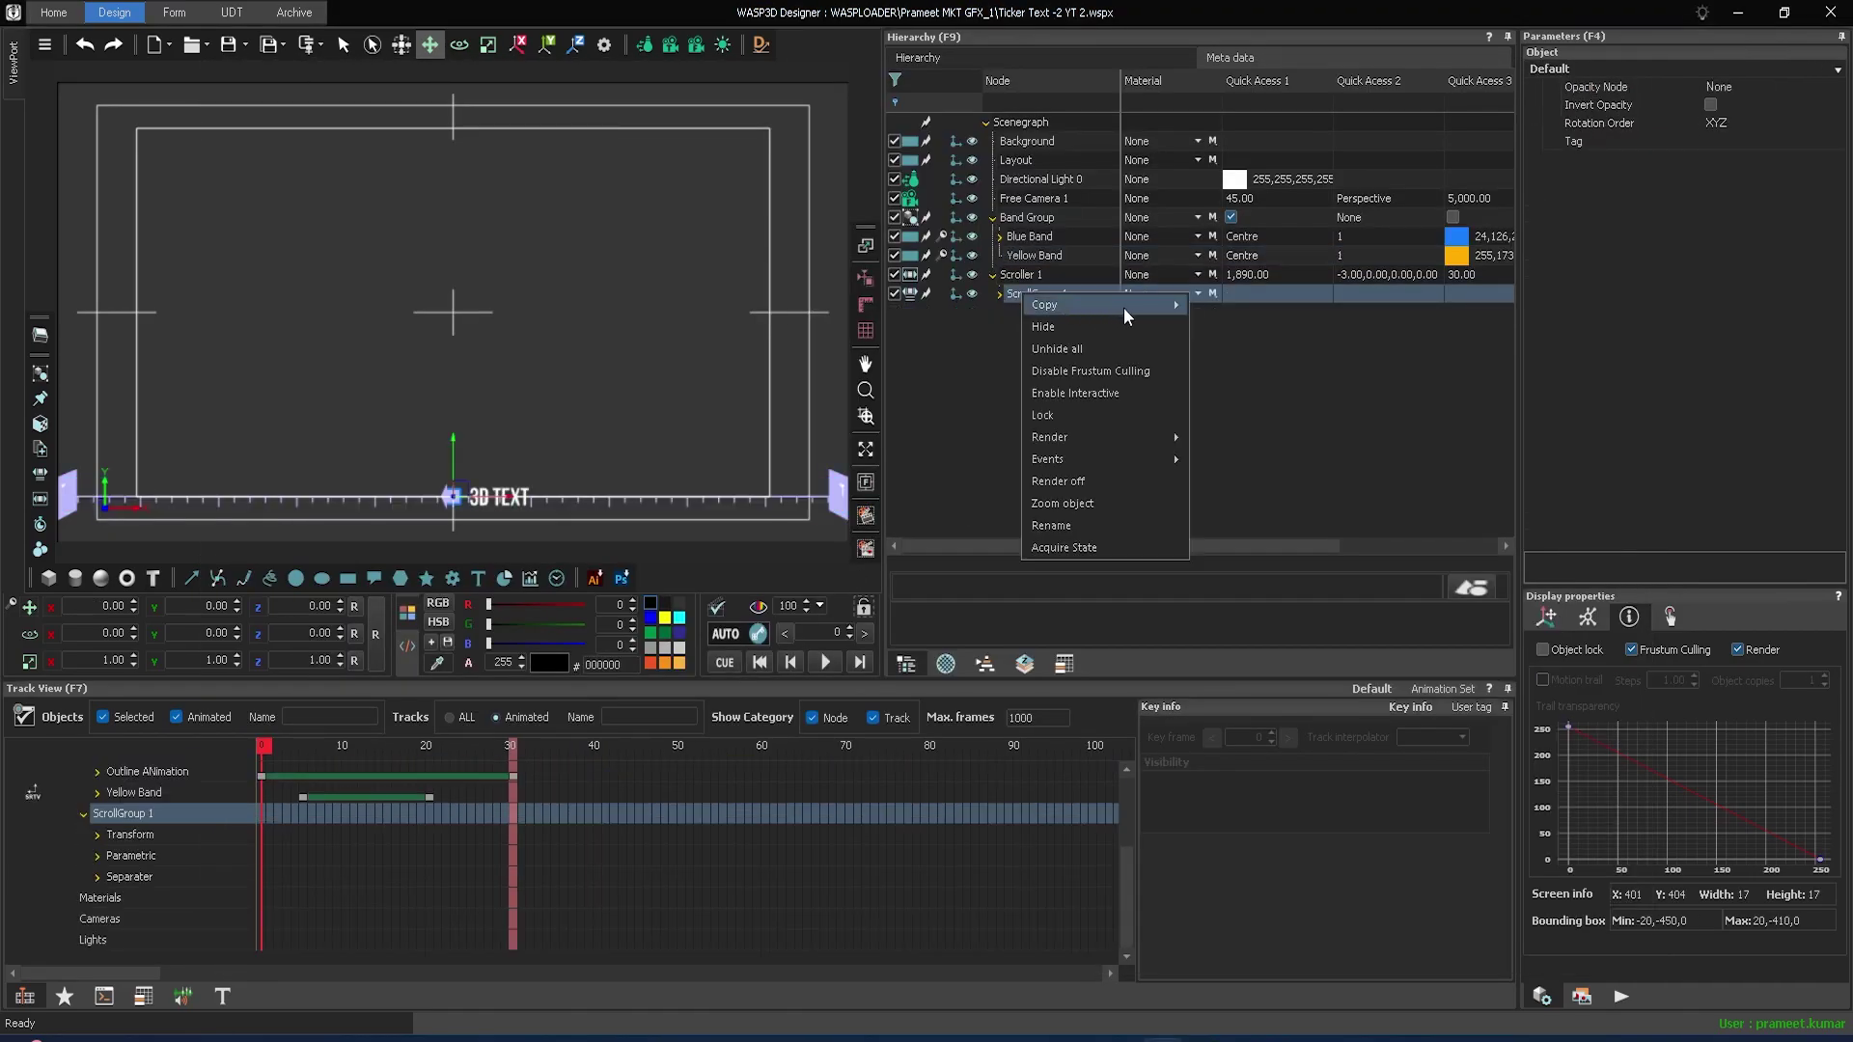
pyautogui.click(1026, 404)
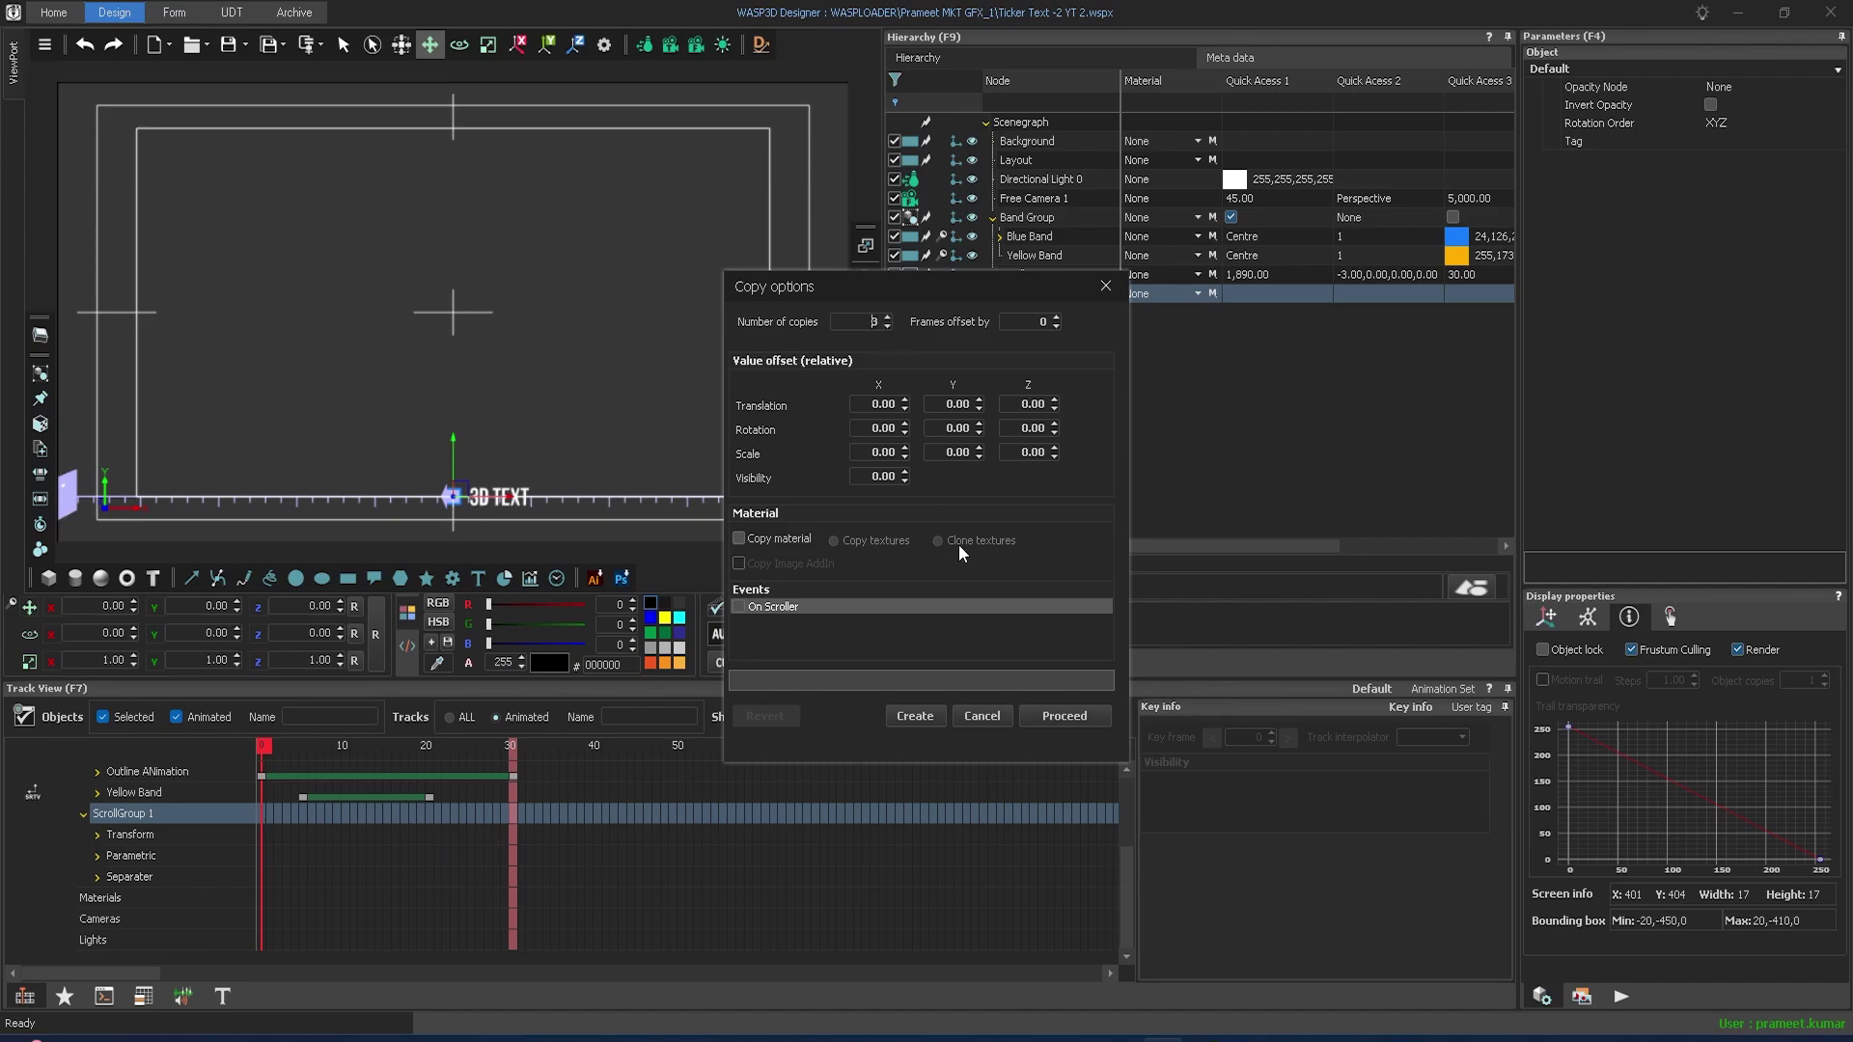
pyautogui.click(1065, 715)
pyautogui.click(1034, 278)
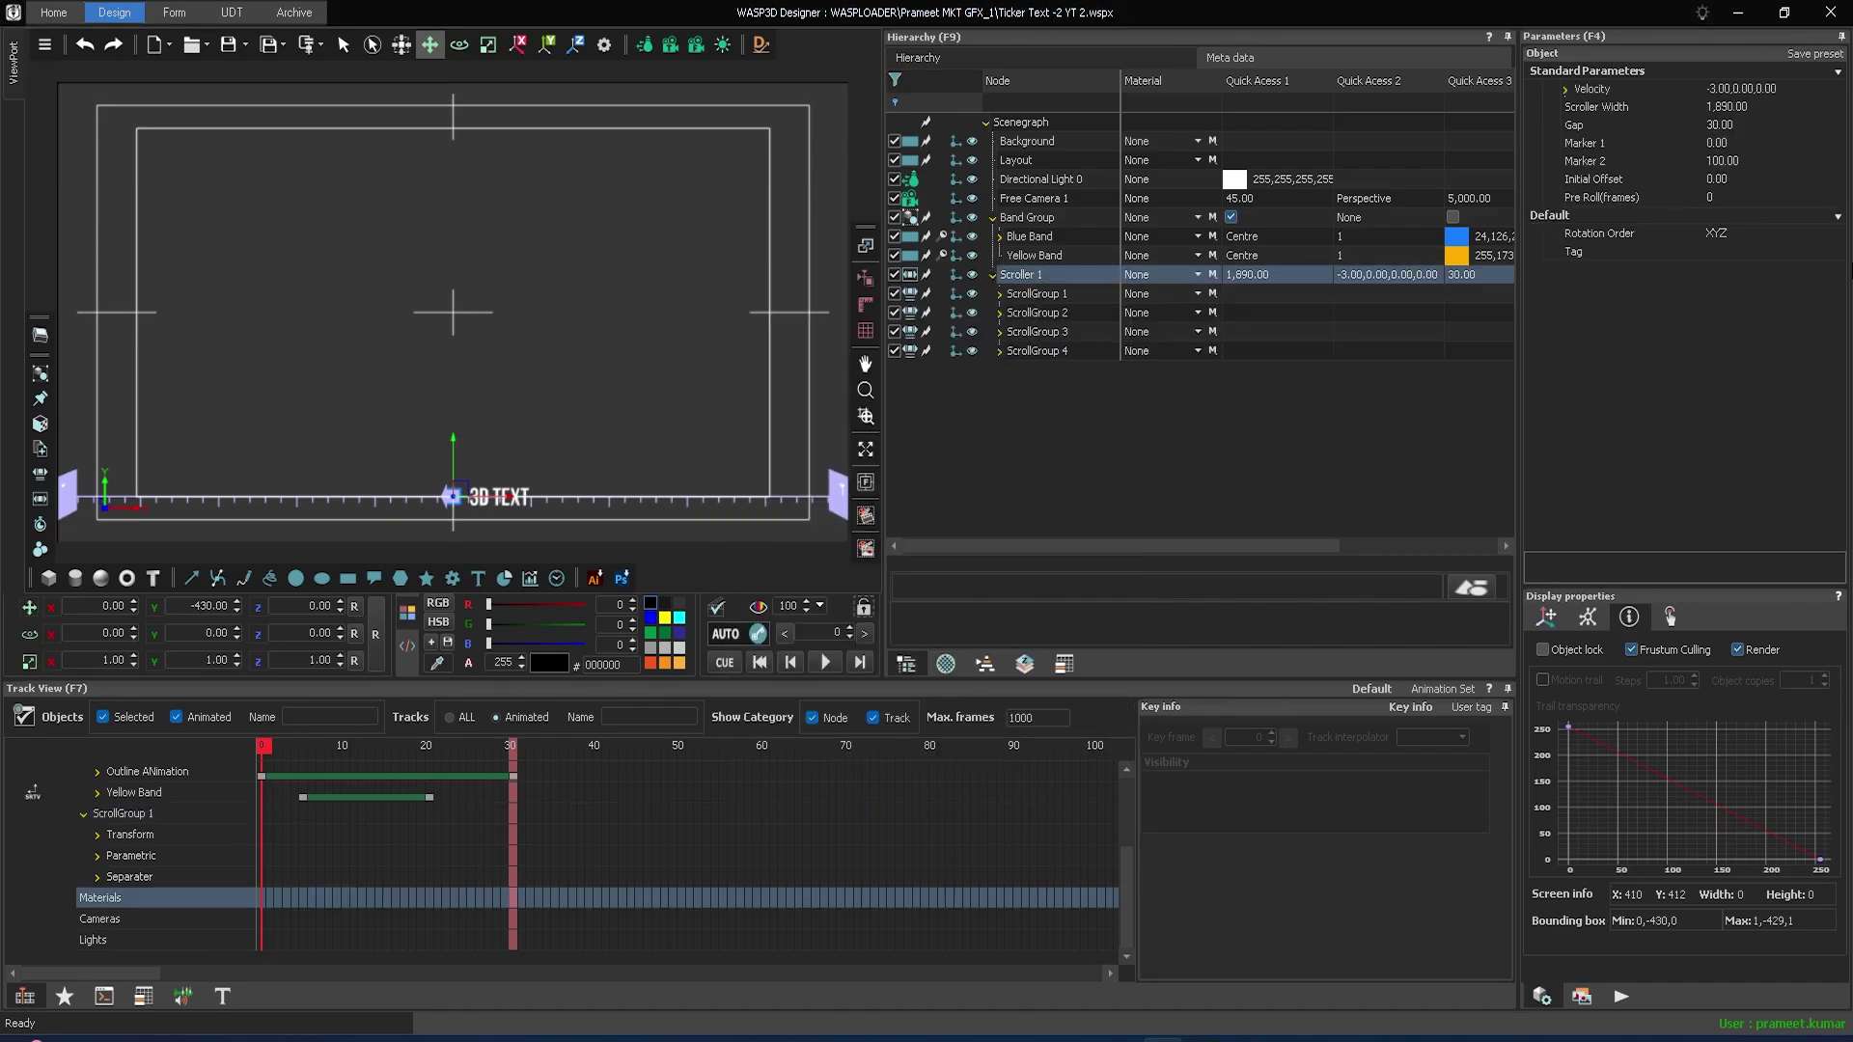
pyautogui.scroll(2, 620, 861)
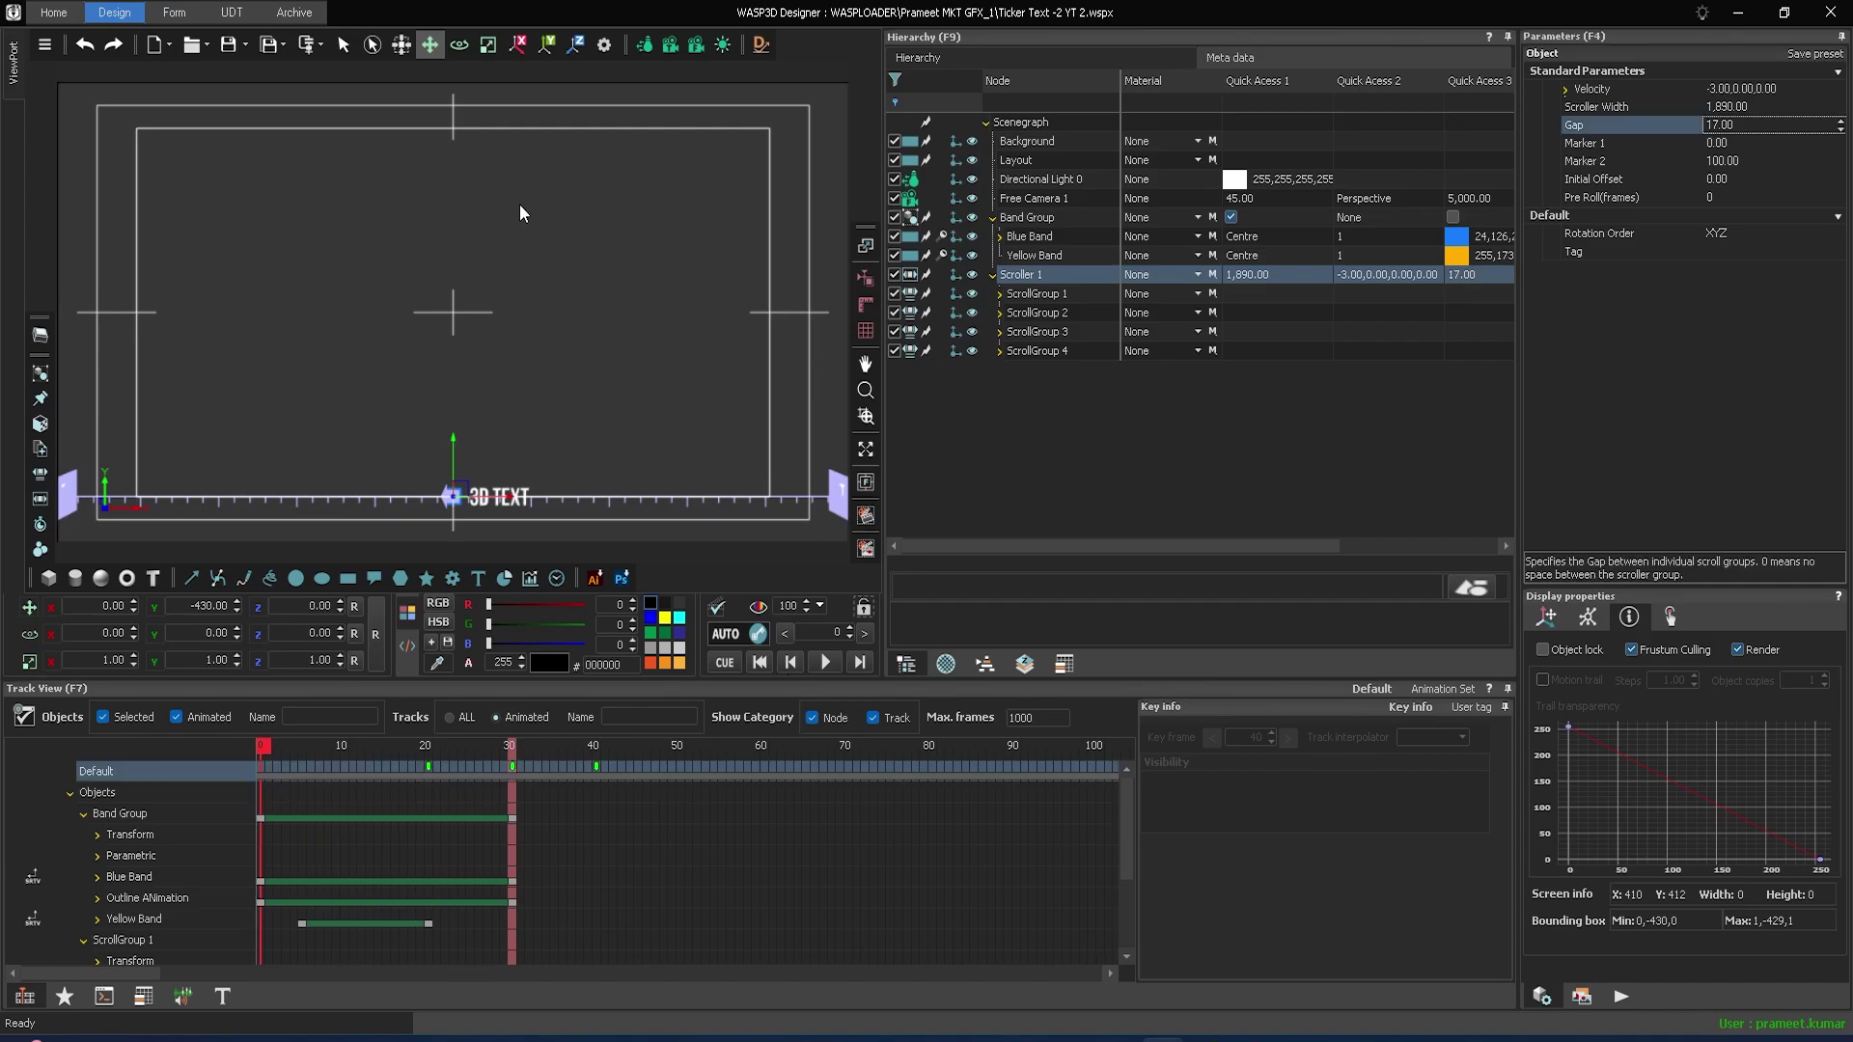
# - Create and save a UDT named "Scroller Ticker Template YT" from the Simple Scroller user template, and open its data entry view
pyautogui.click(227, 19)
pyautogui.click(26, 67)
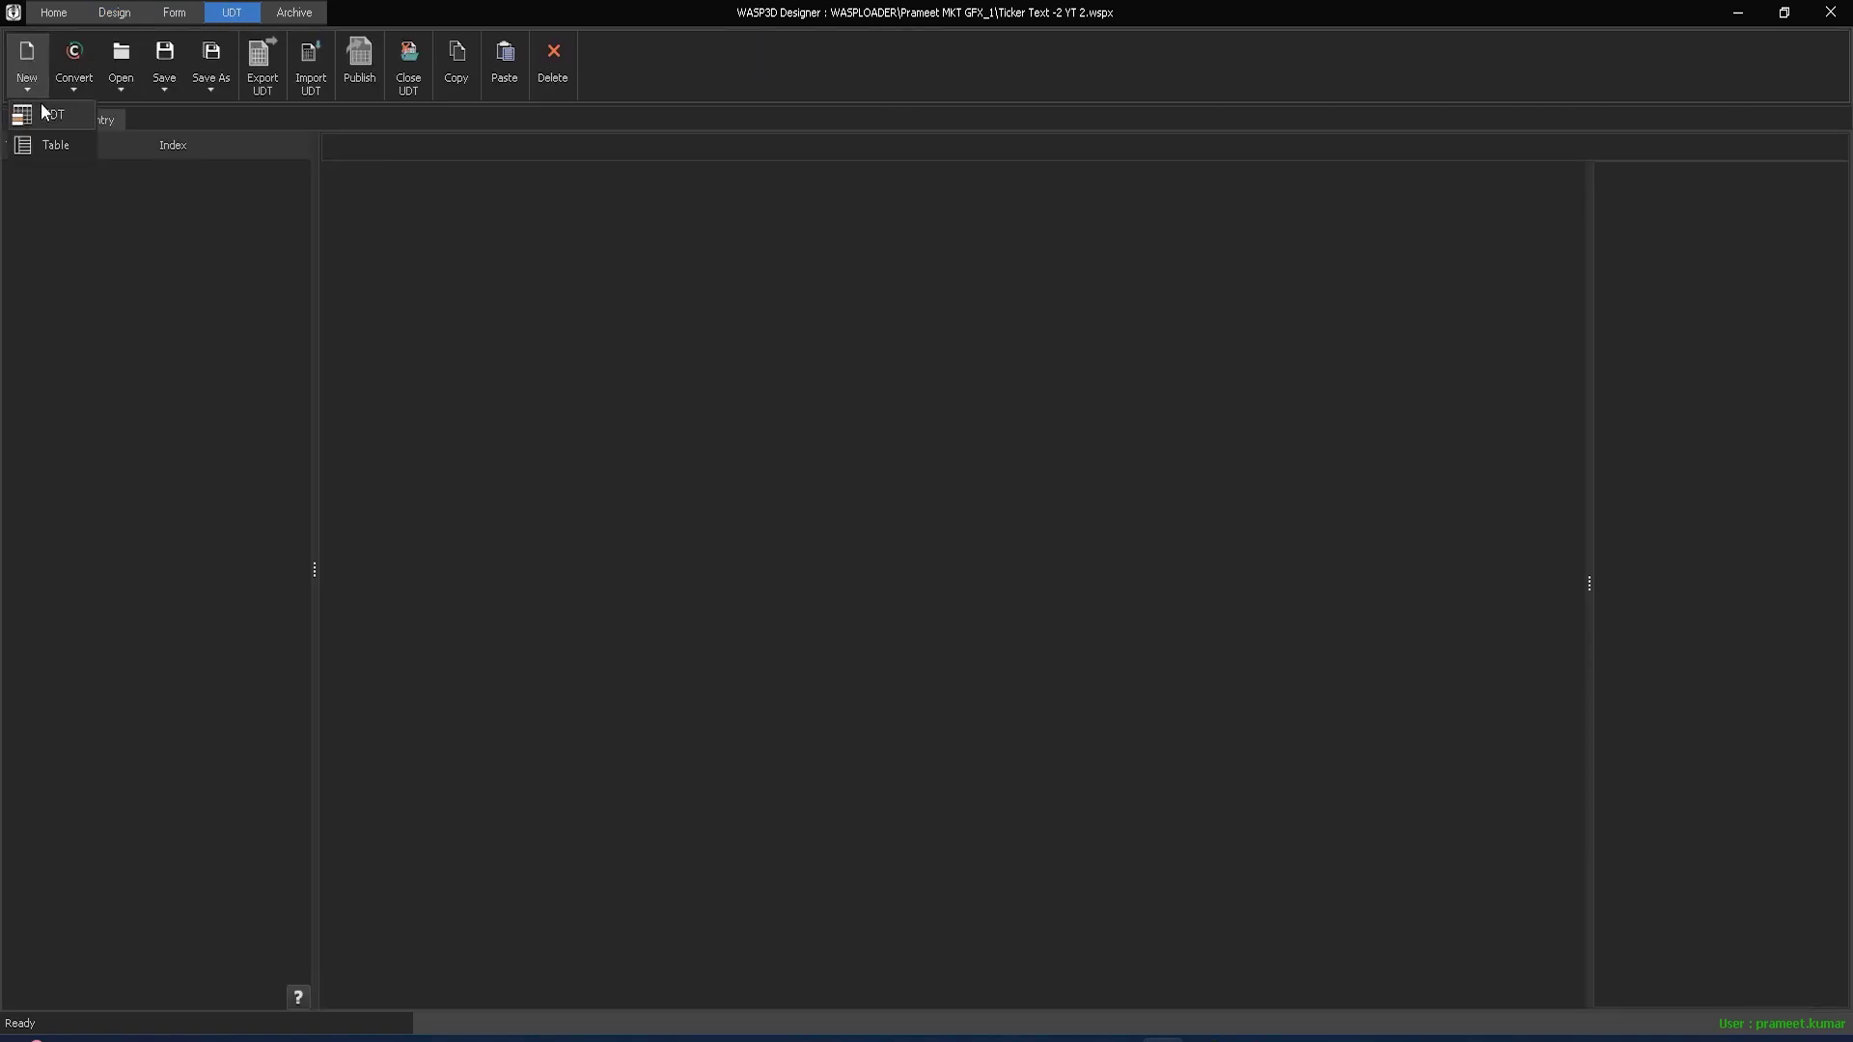
pyautogui.click(43, 118)
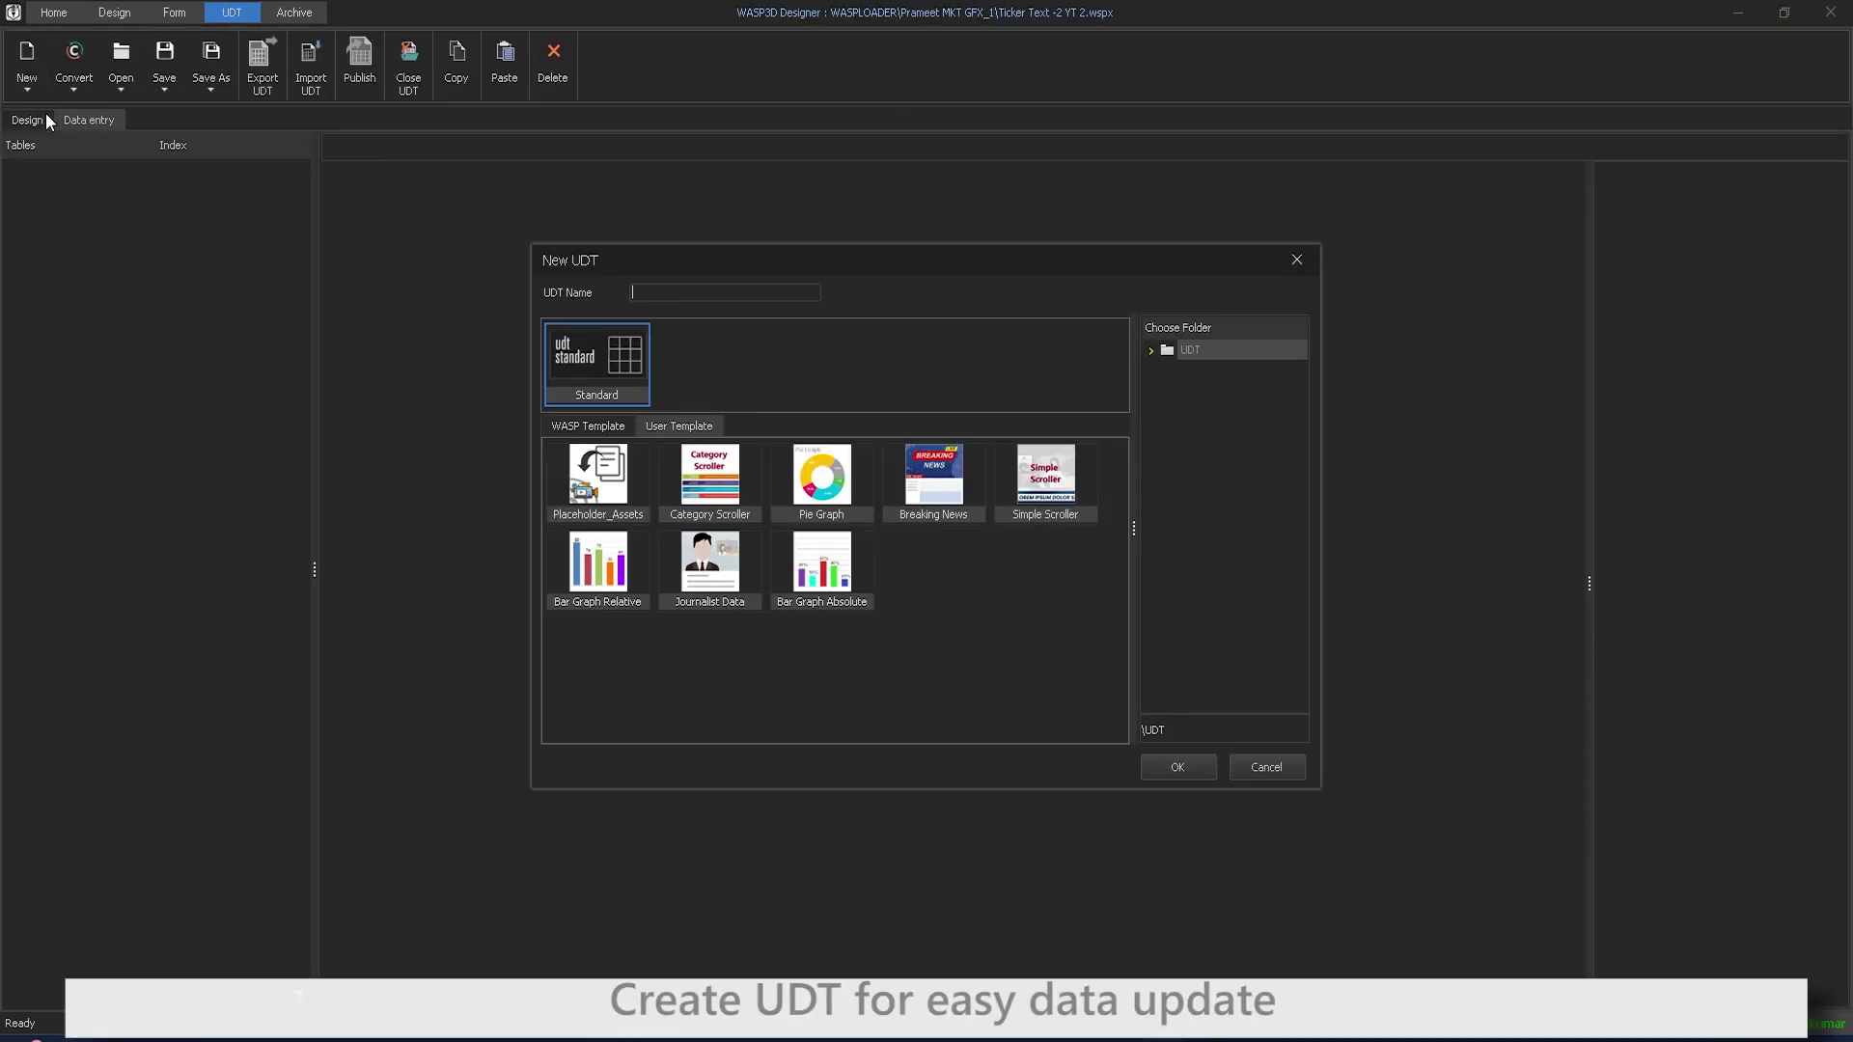
pyautogui.click(1016, 492)
pyautogui.write('Scroller Ticker Template YT')
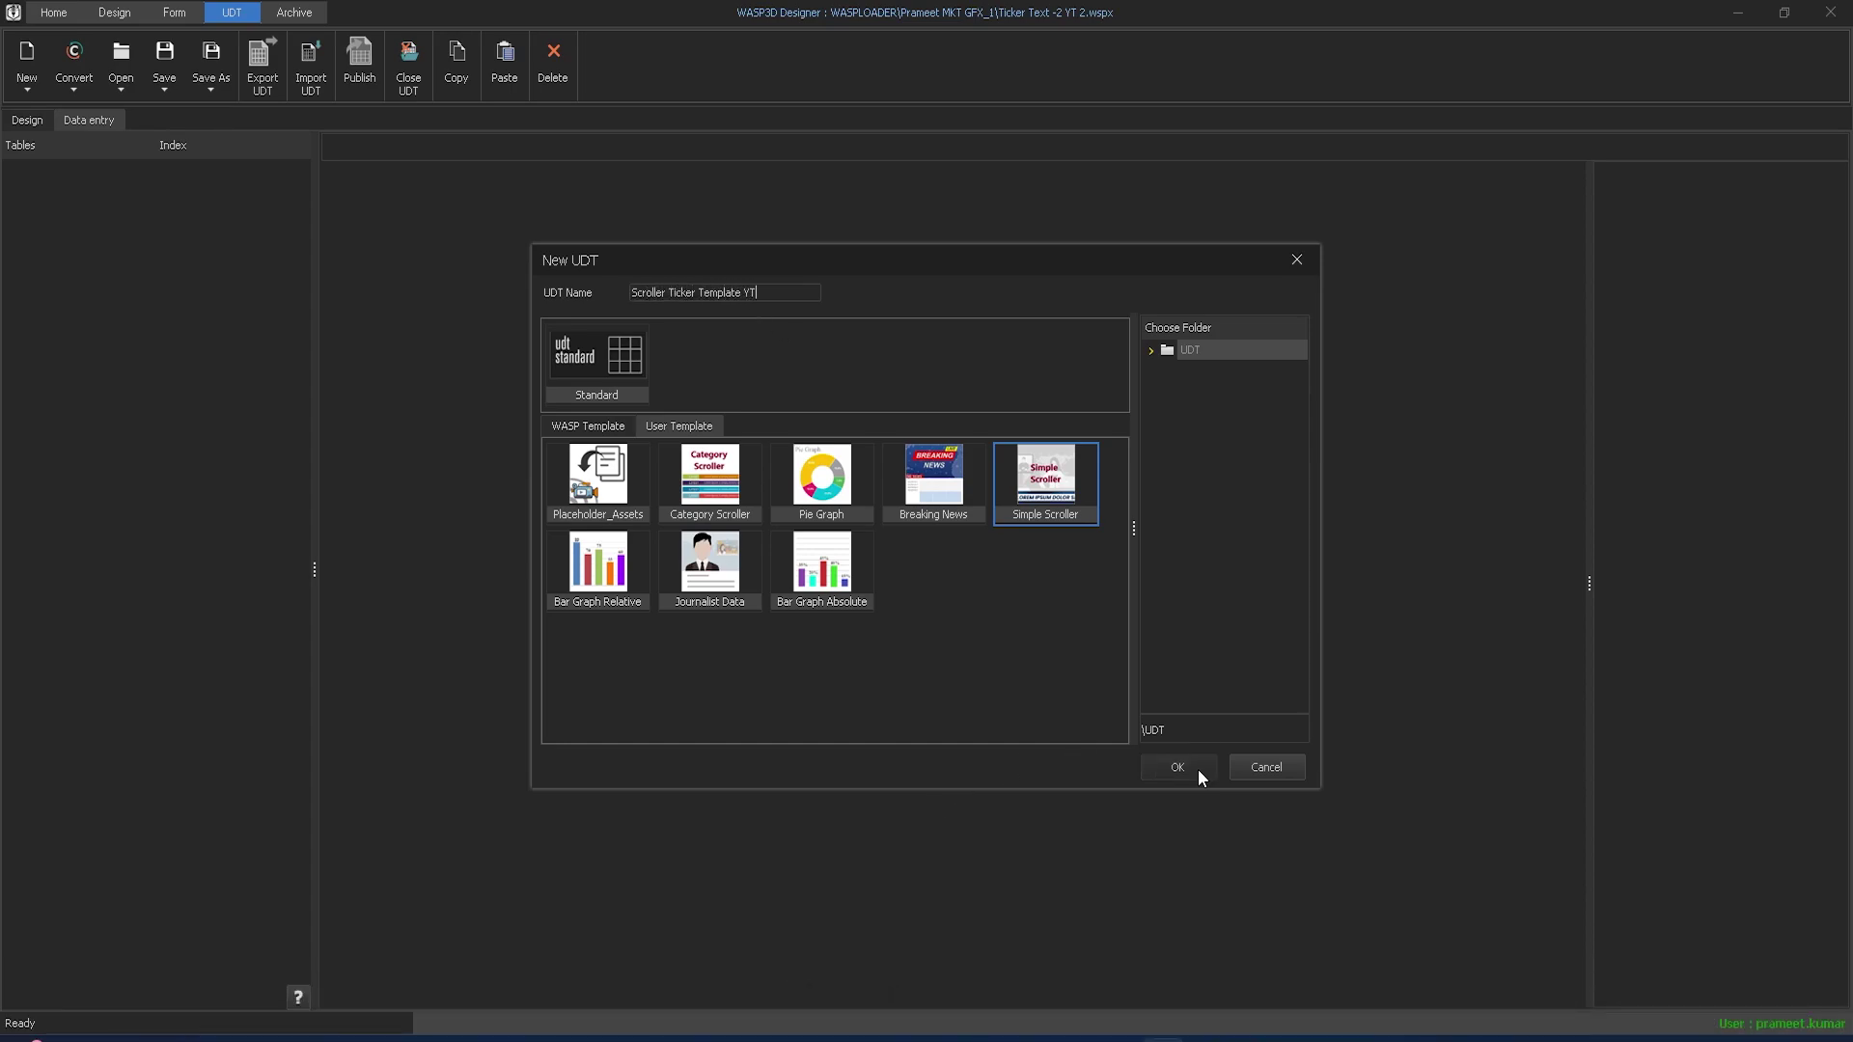
pyautogui.click(1196, 768)
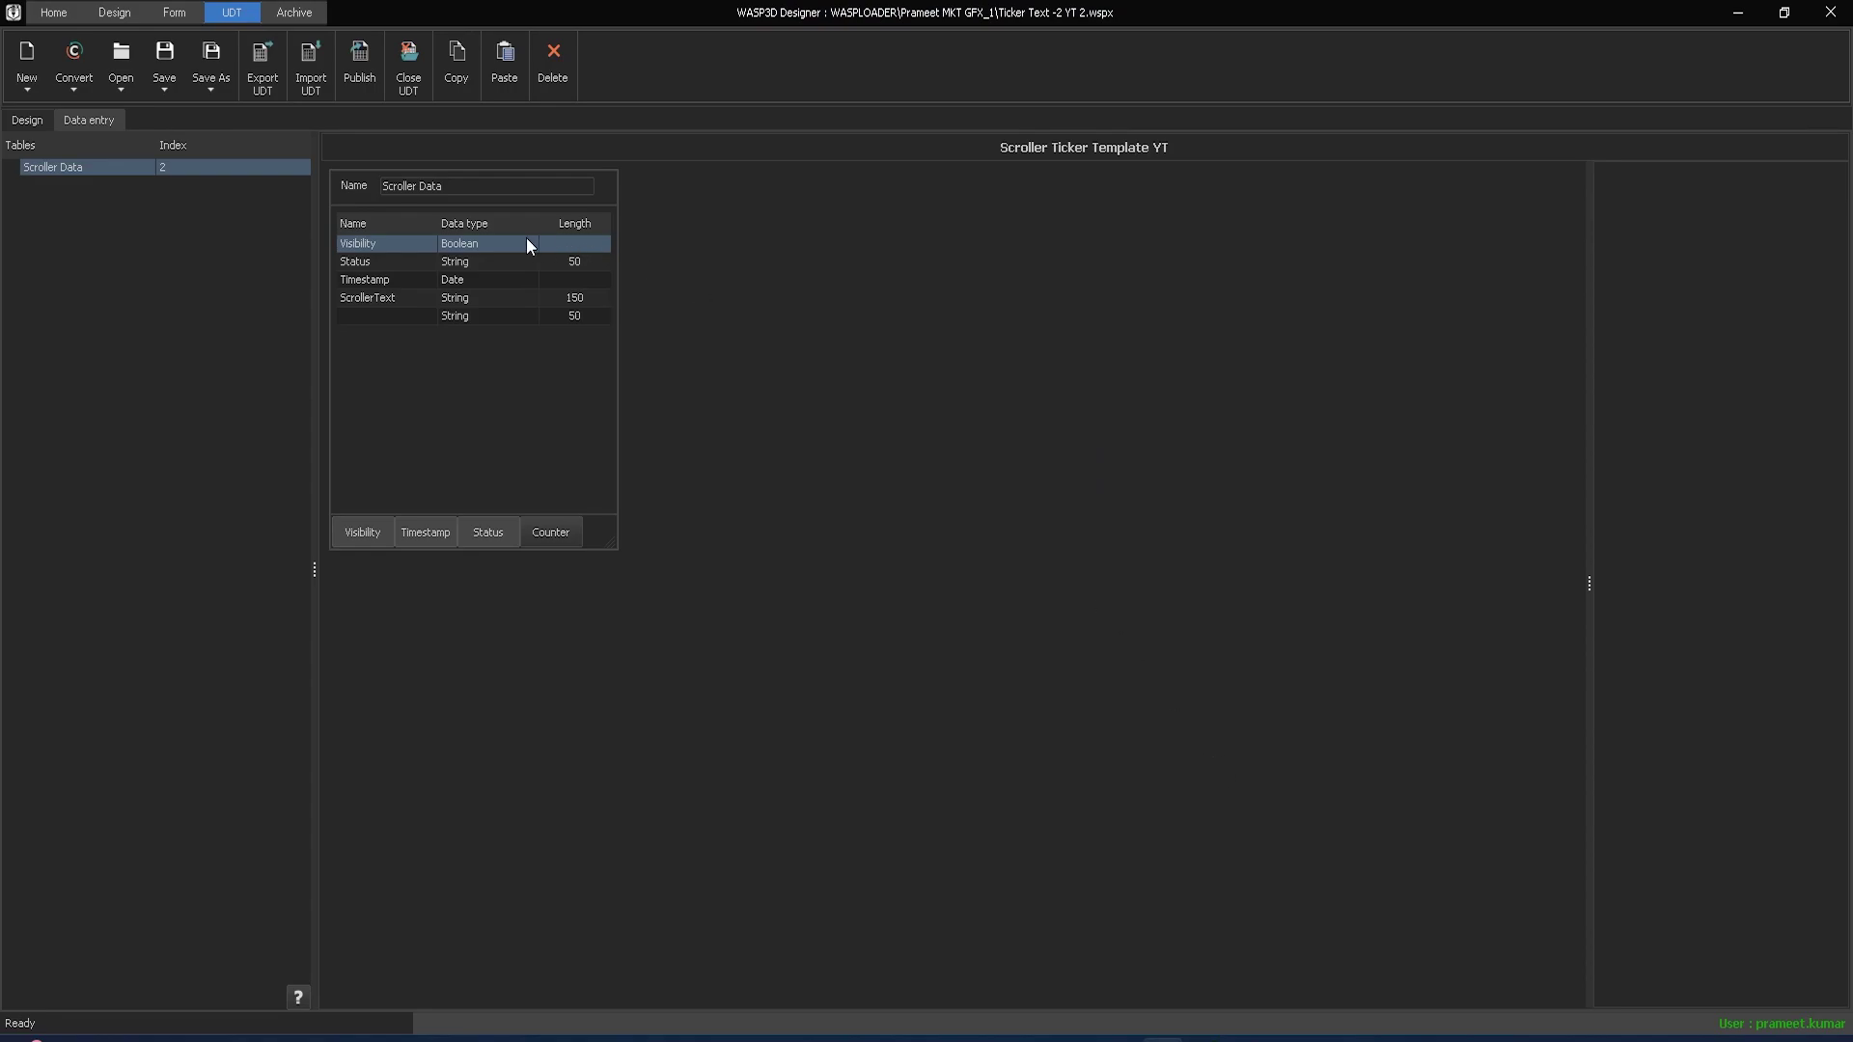
pyautogui.click(162, 67)
pyautogui.click(84, 117)
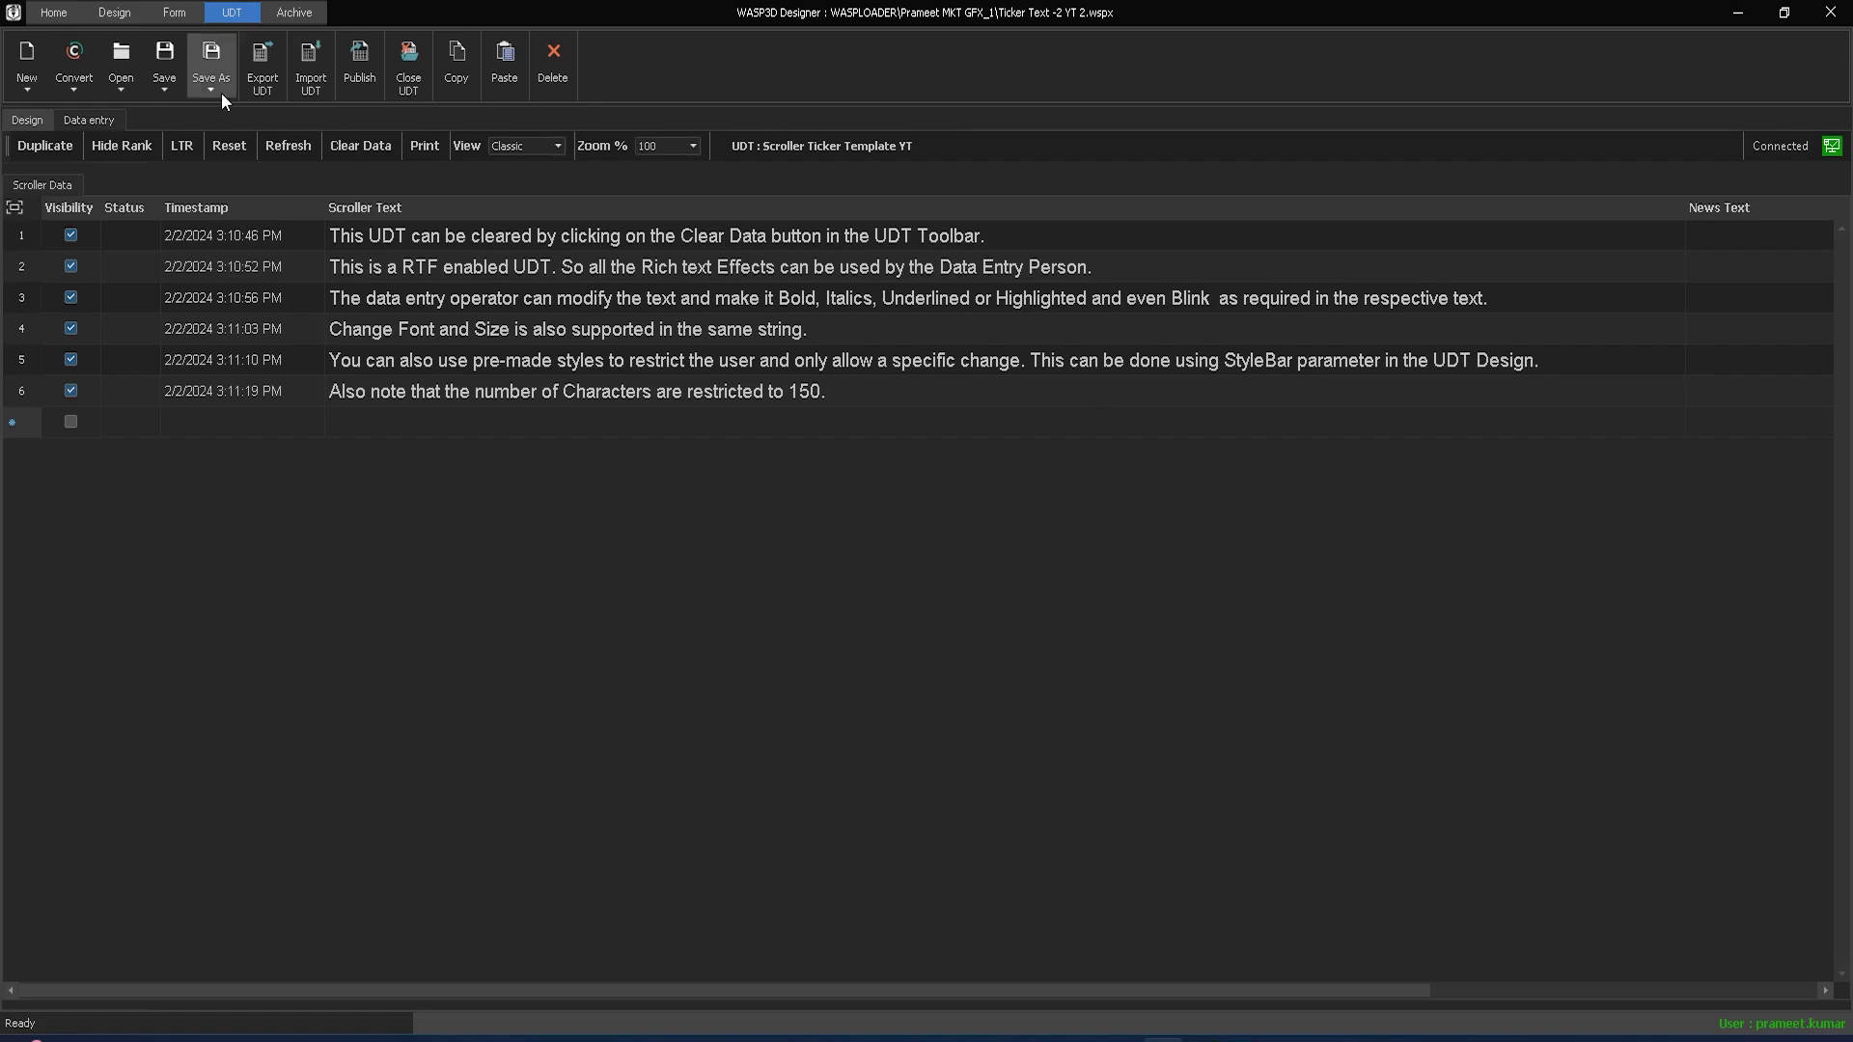
# - Add a local UDT variable to the scene linked to Scroller Ticker Template YT, with 1 row per page
pyautogui.click(114, 12)
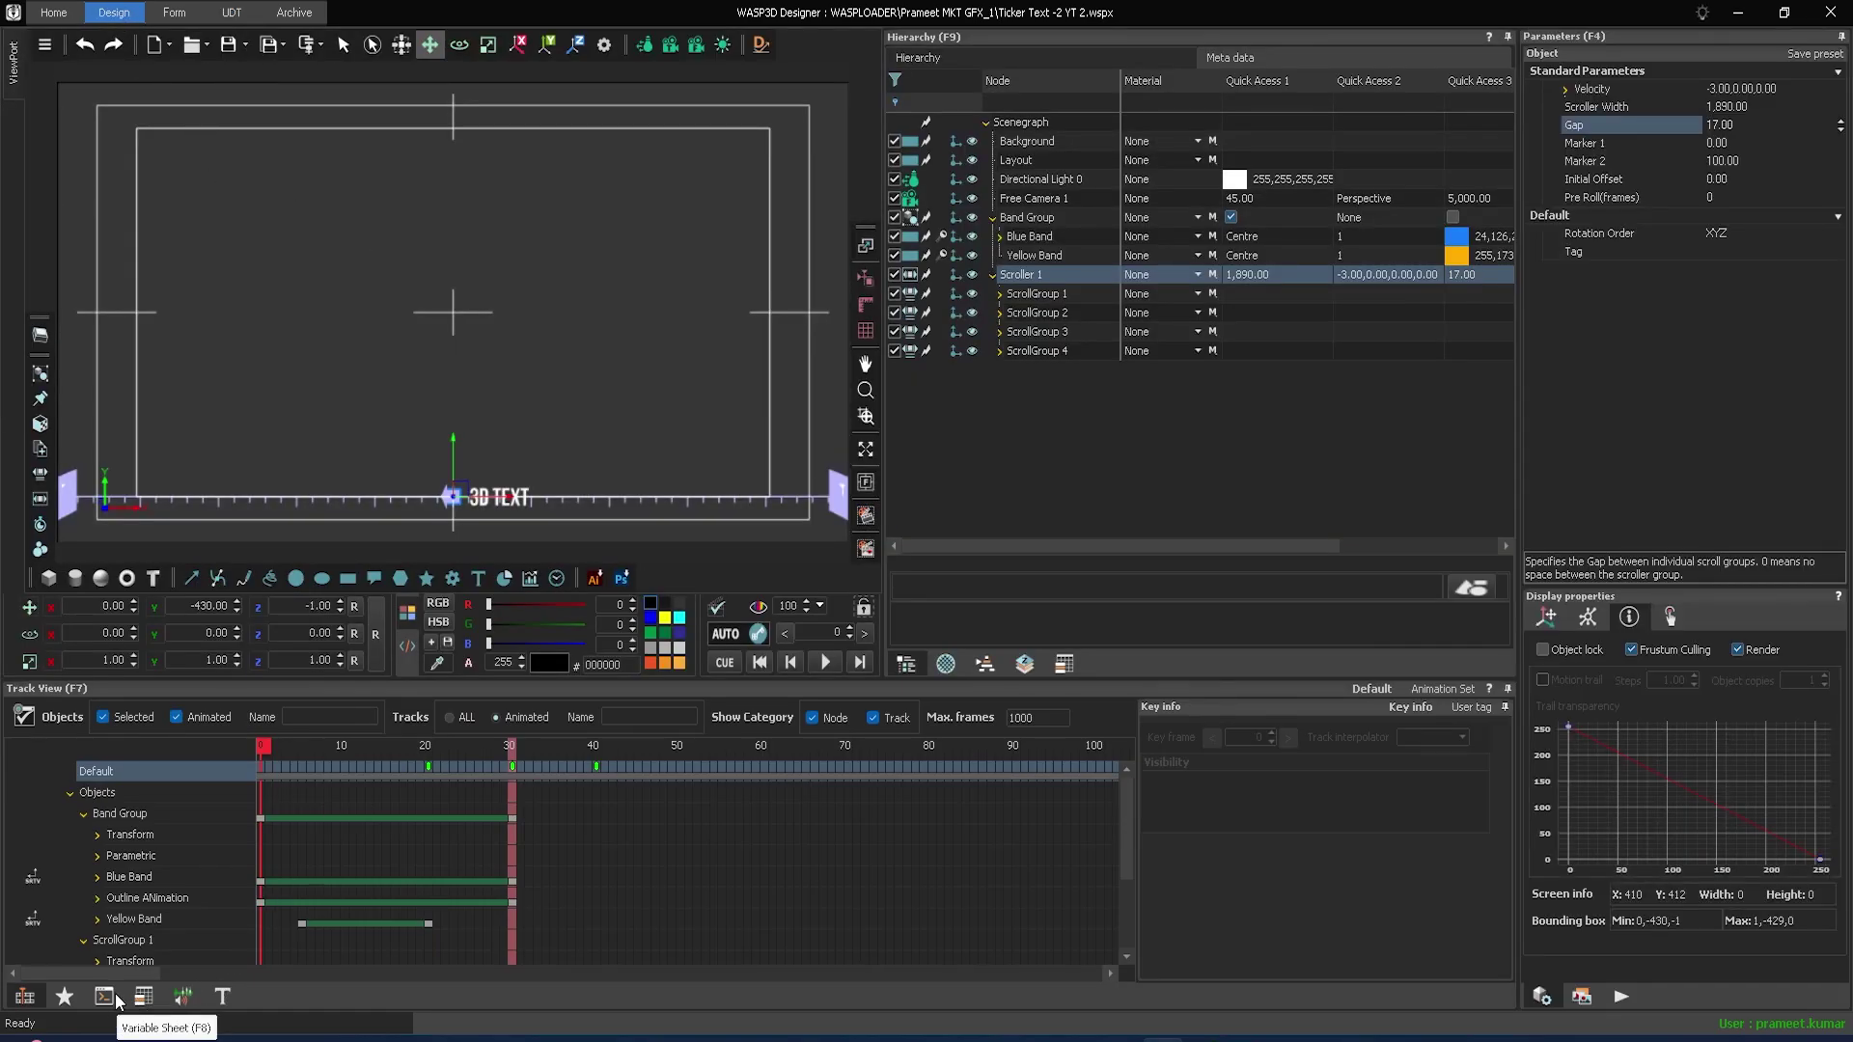
pyautogui.click(193, 992)
pyautogui.click(255, 949)
pyautogui.click(1087, 194)
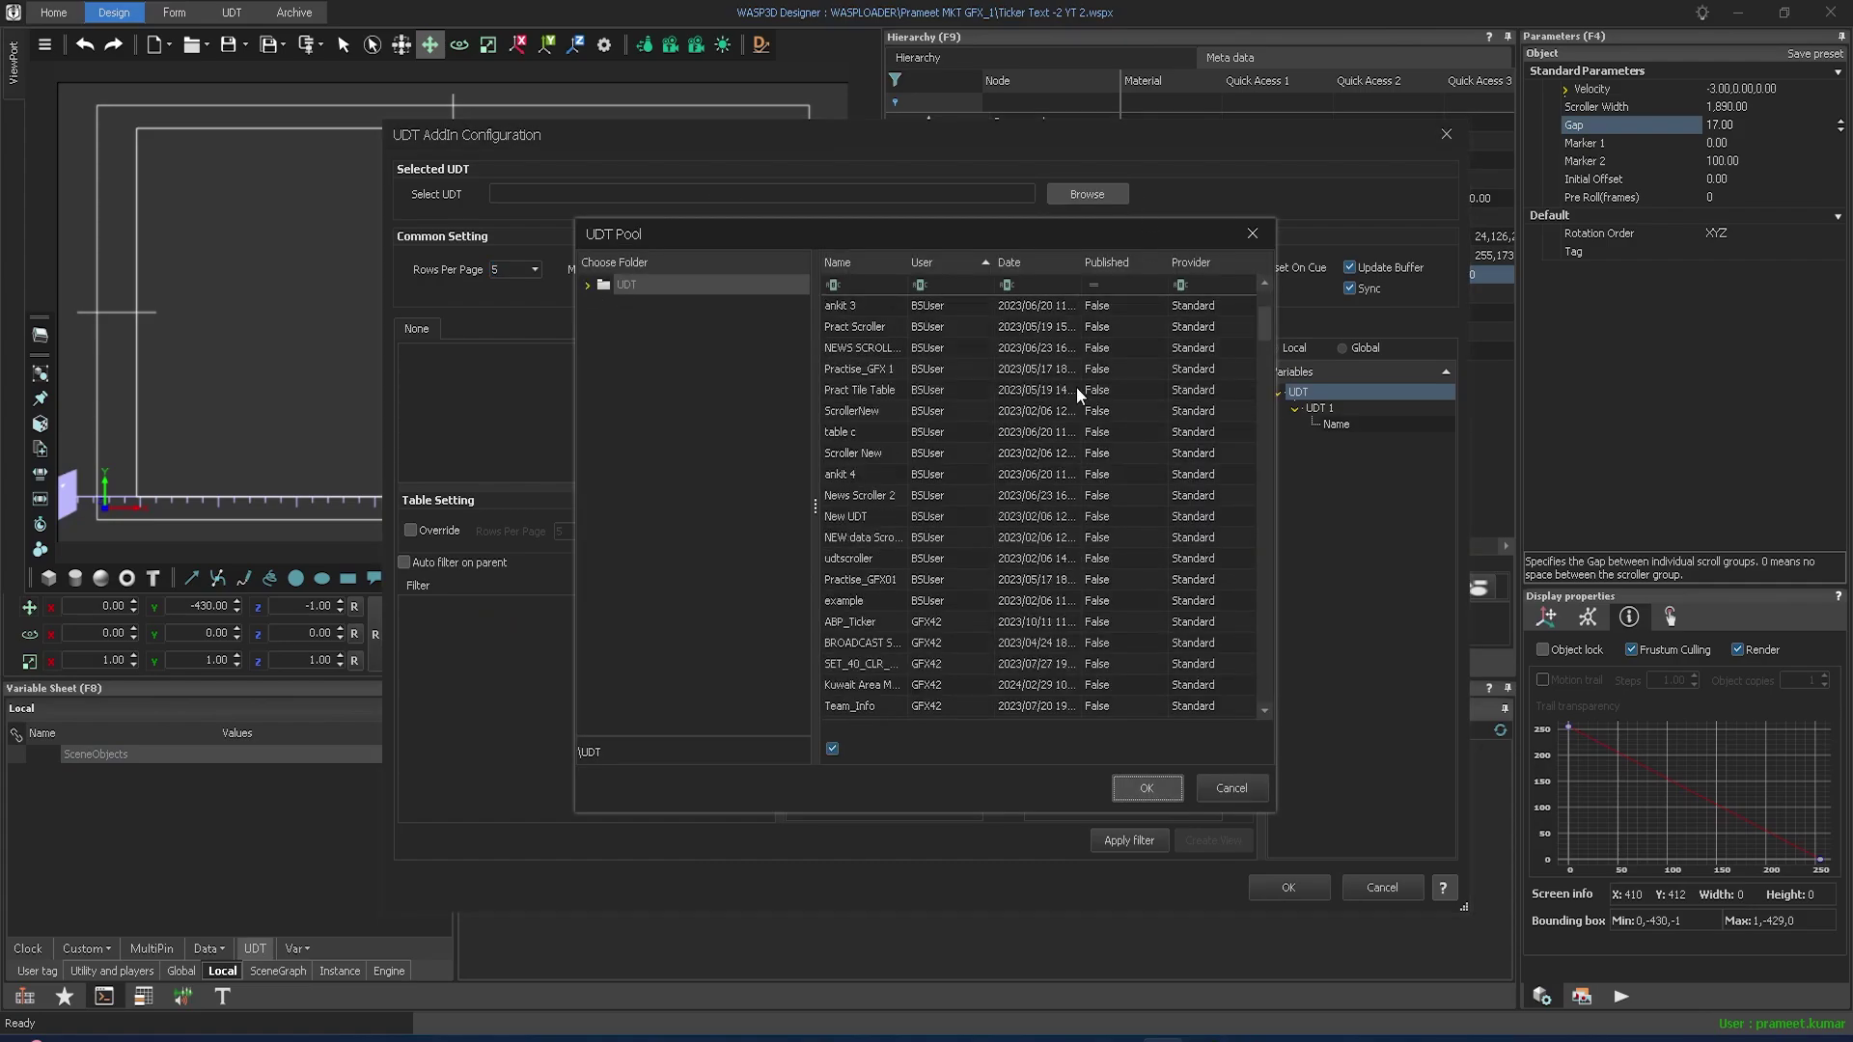
pyautogui.scroll(-3, 1058, 397)
pyautogui.doubleClick(854, 473)
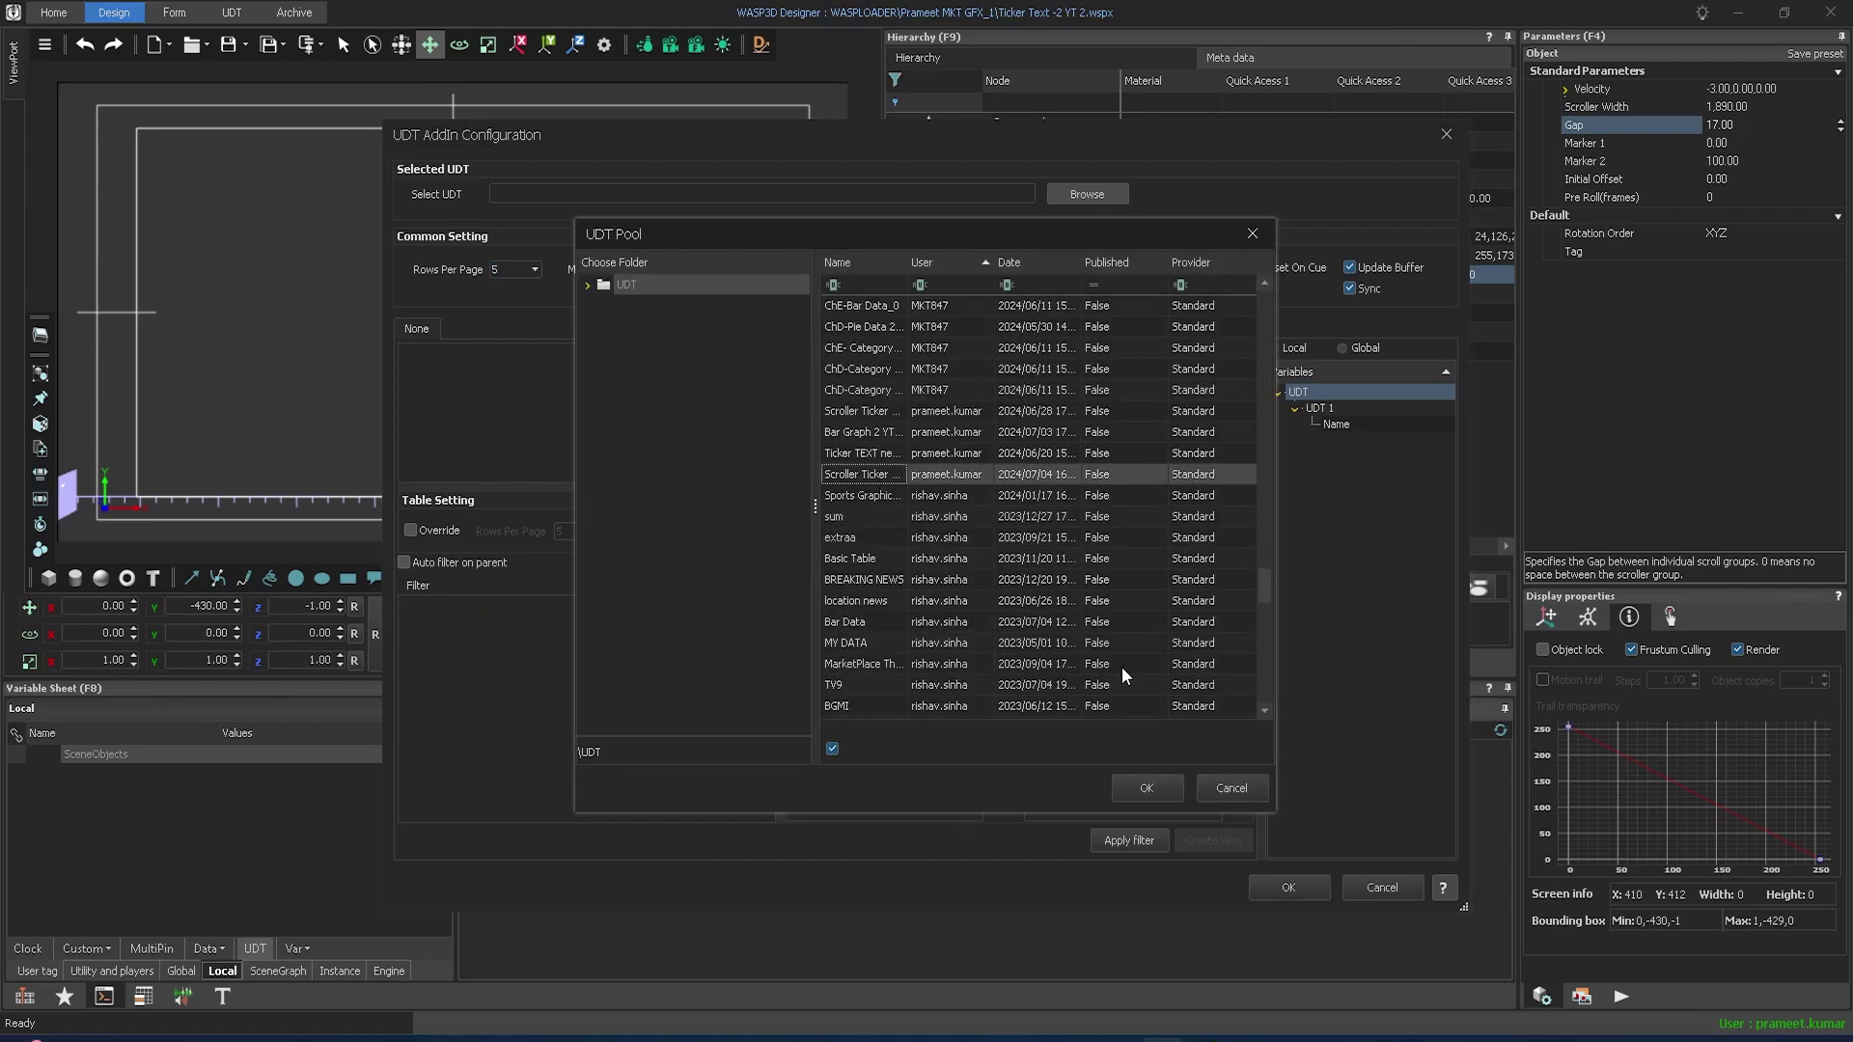
pyautogui.click(540, 269)
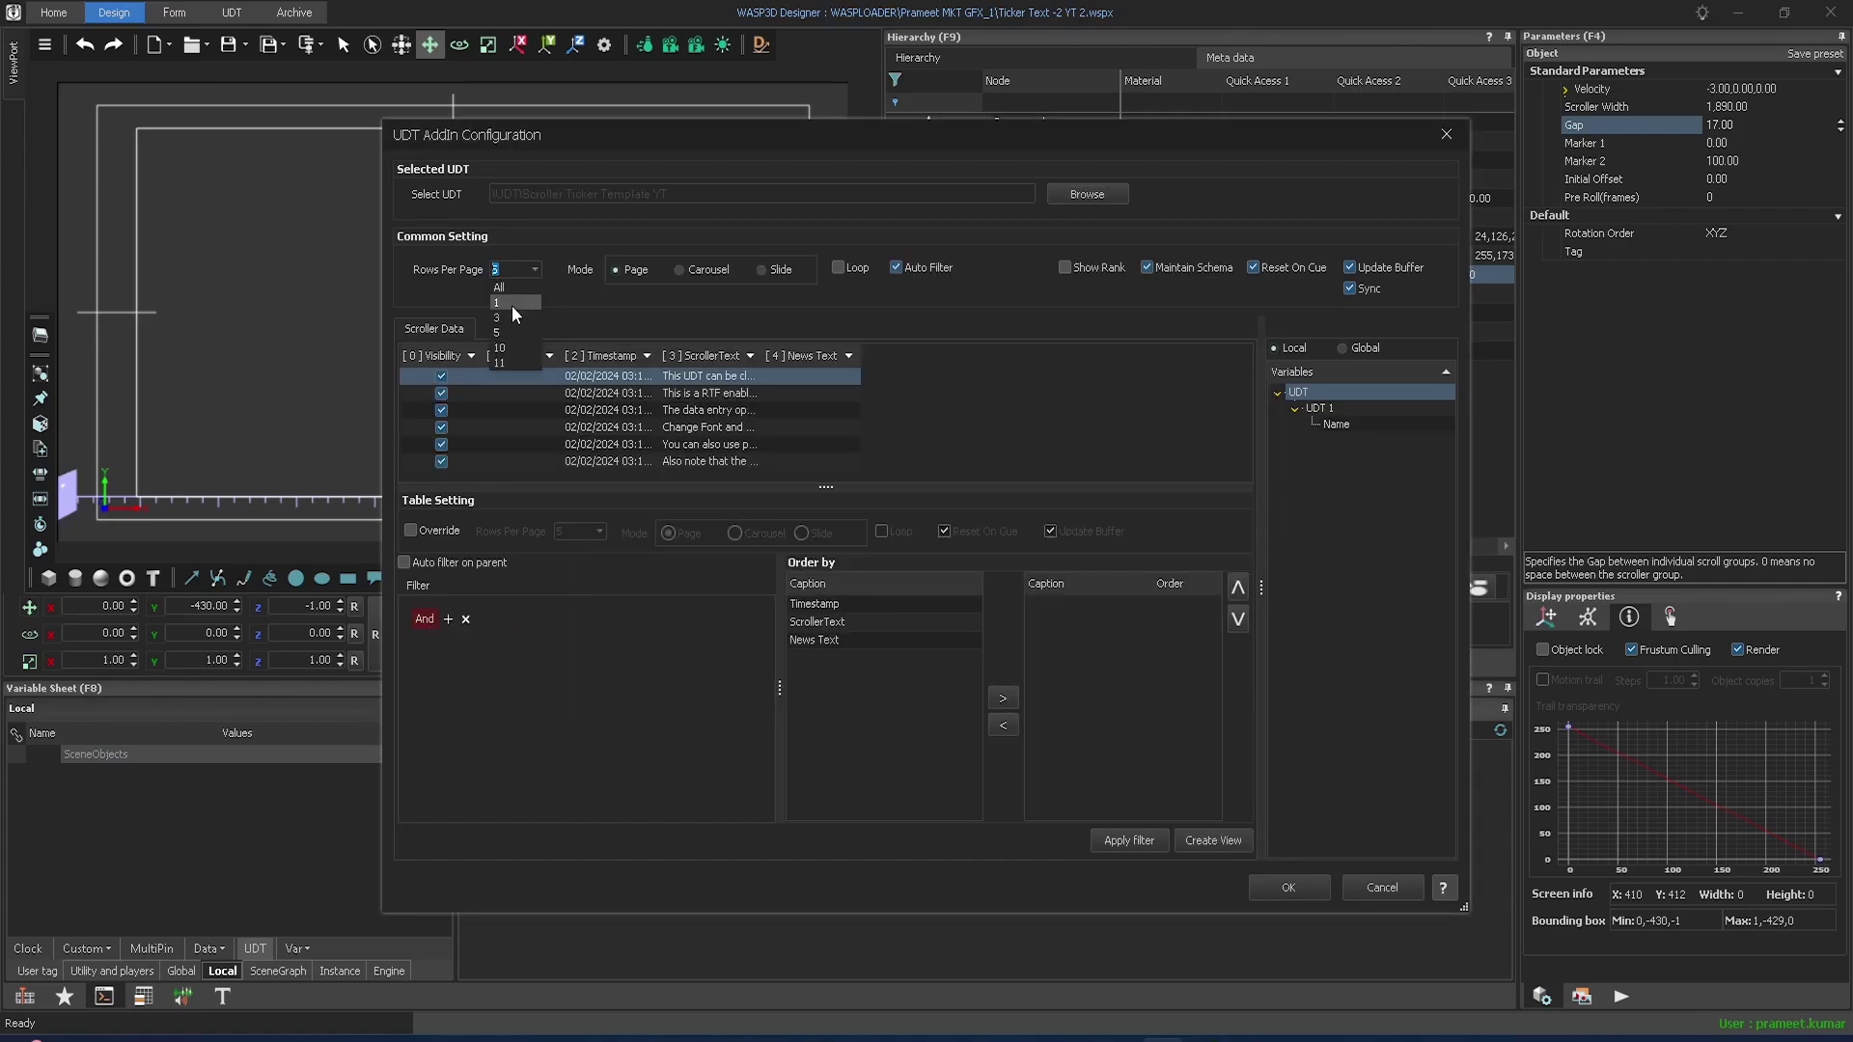
pyautogui.click(511, 305)
pyautogui.click(1291, 888)
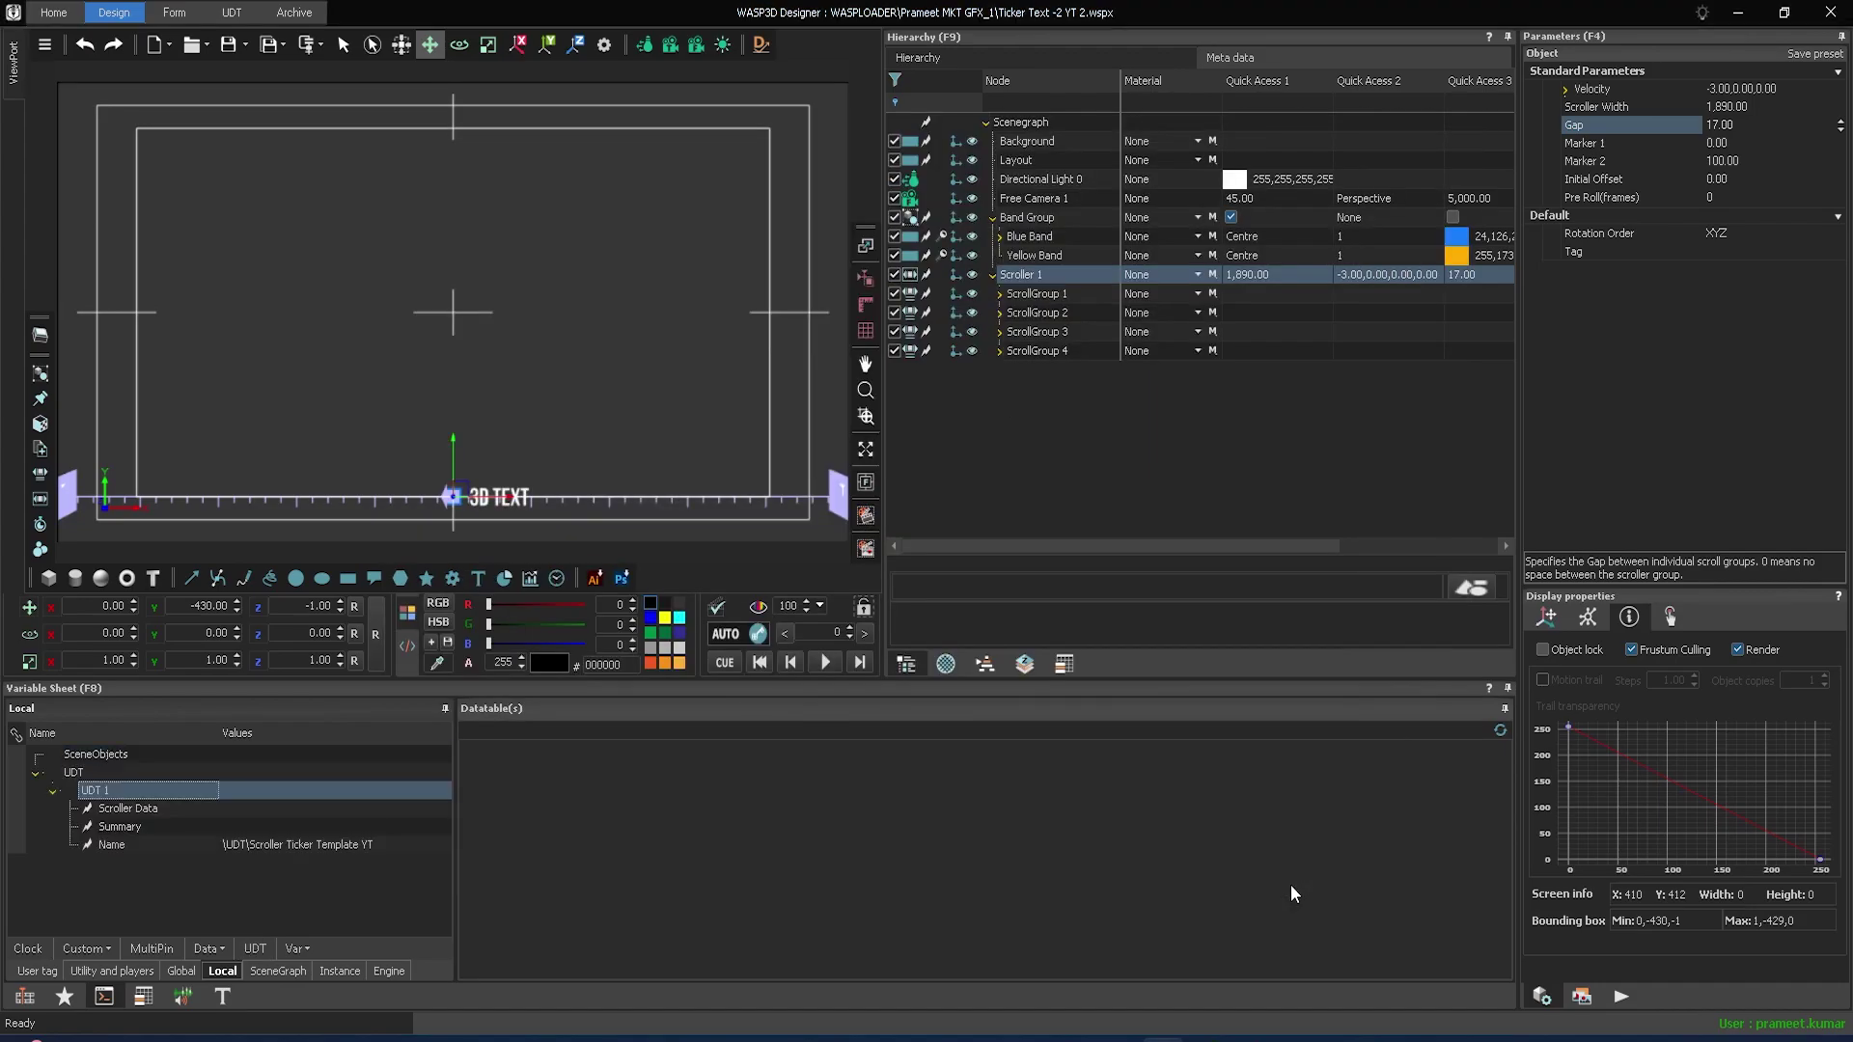
# - Set the tag of ScrollGroup 1 to its text object's name, Text3D 1
pyautogui.click(26, 999)
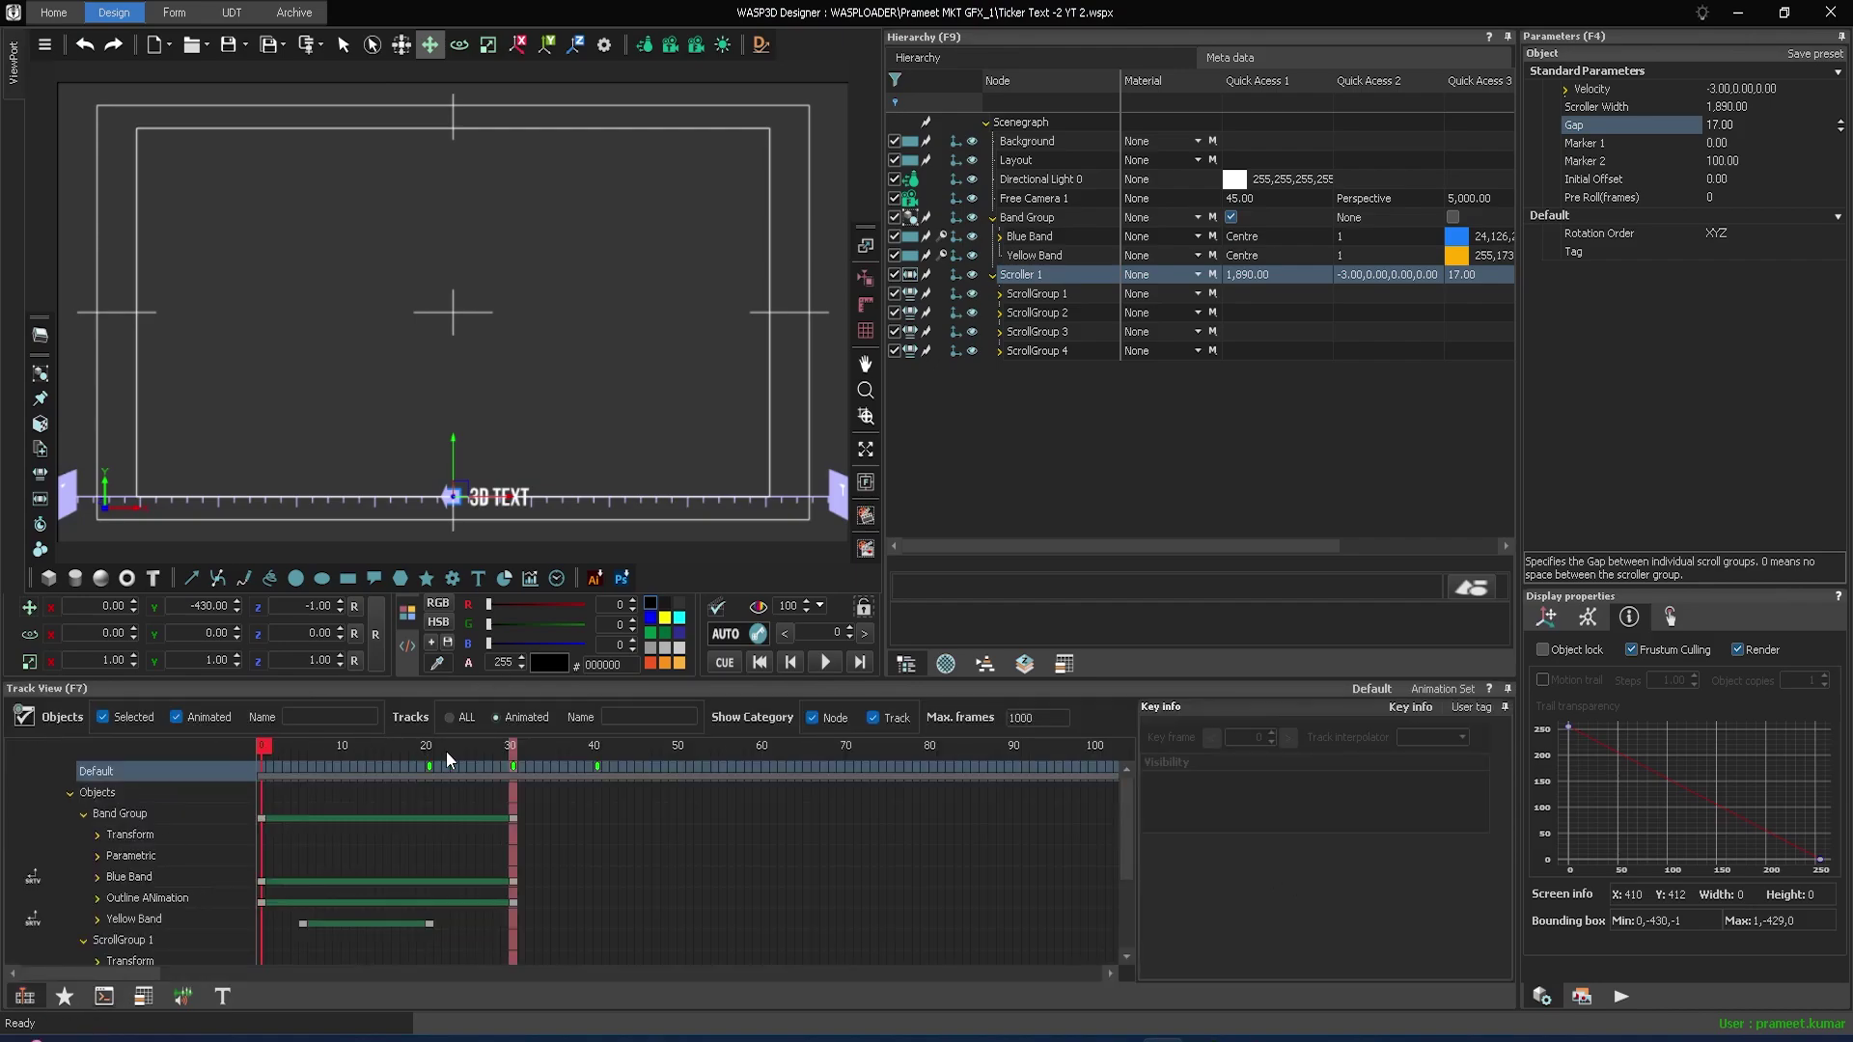
pyautogui.click(999, 294)
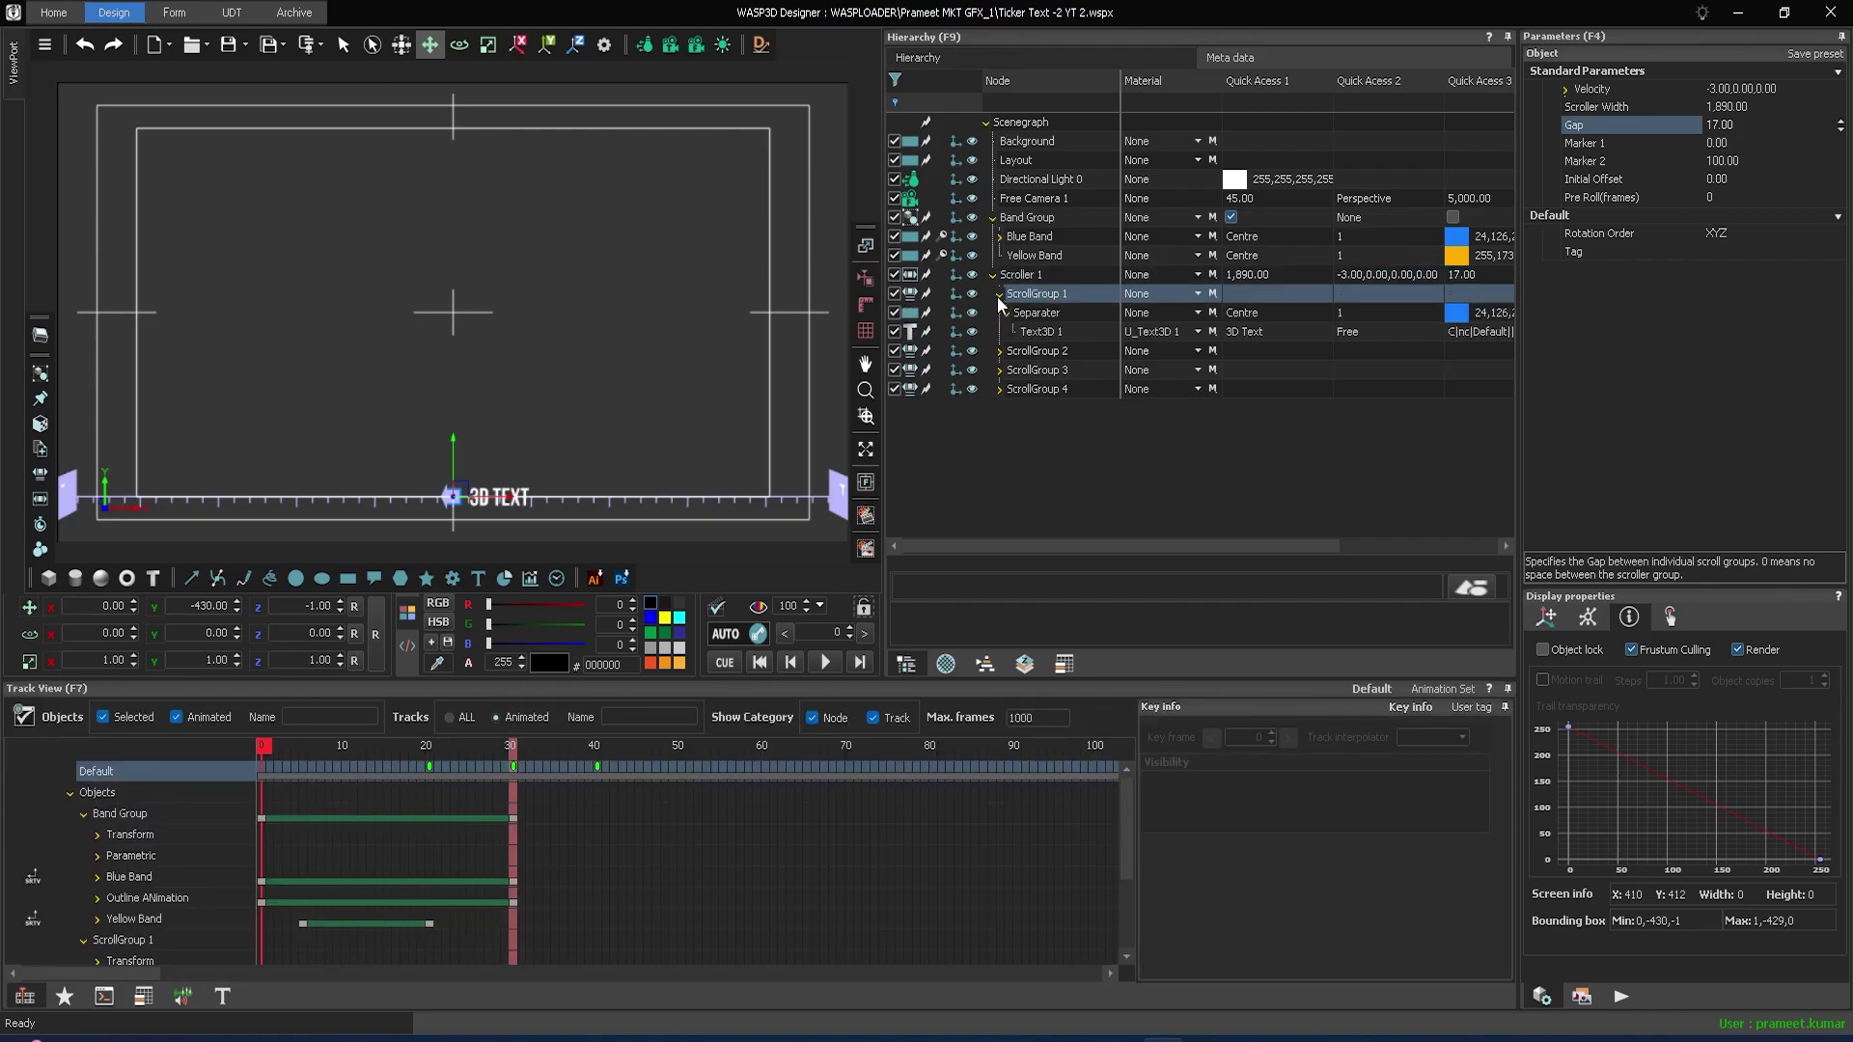
pyautogui.click(1039, 332)
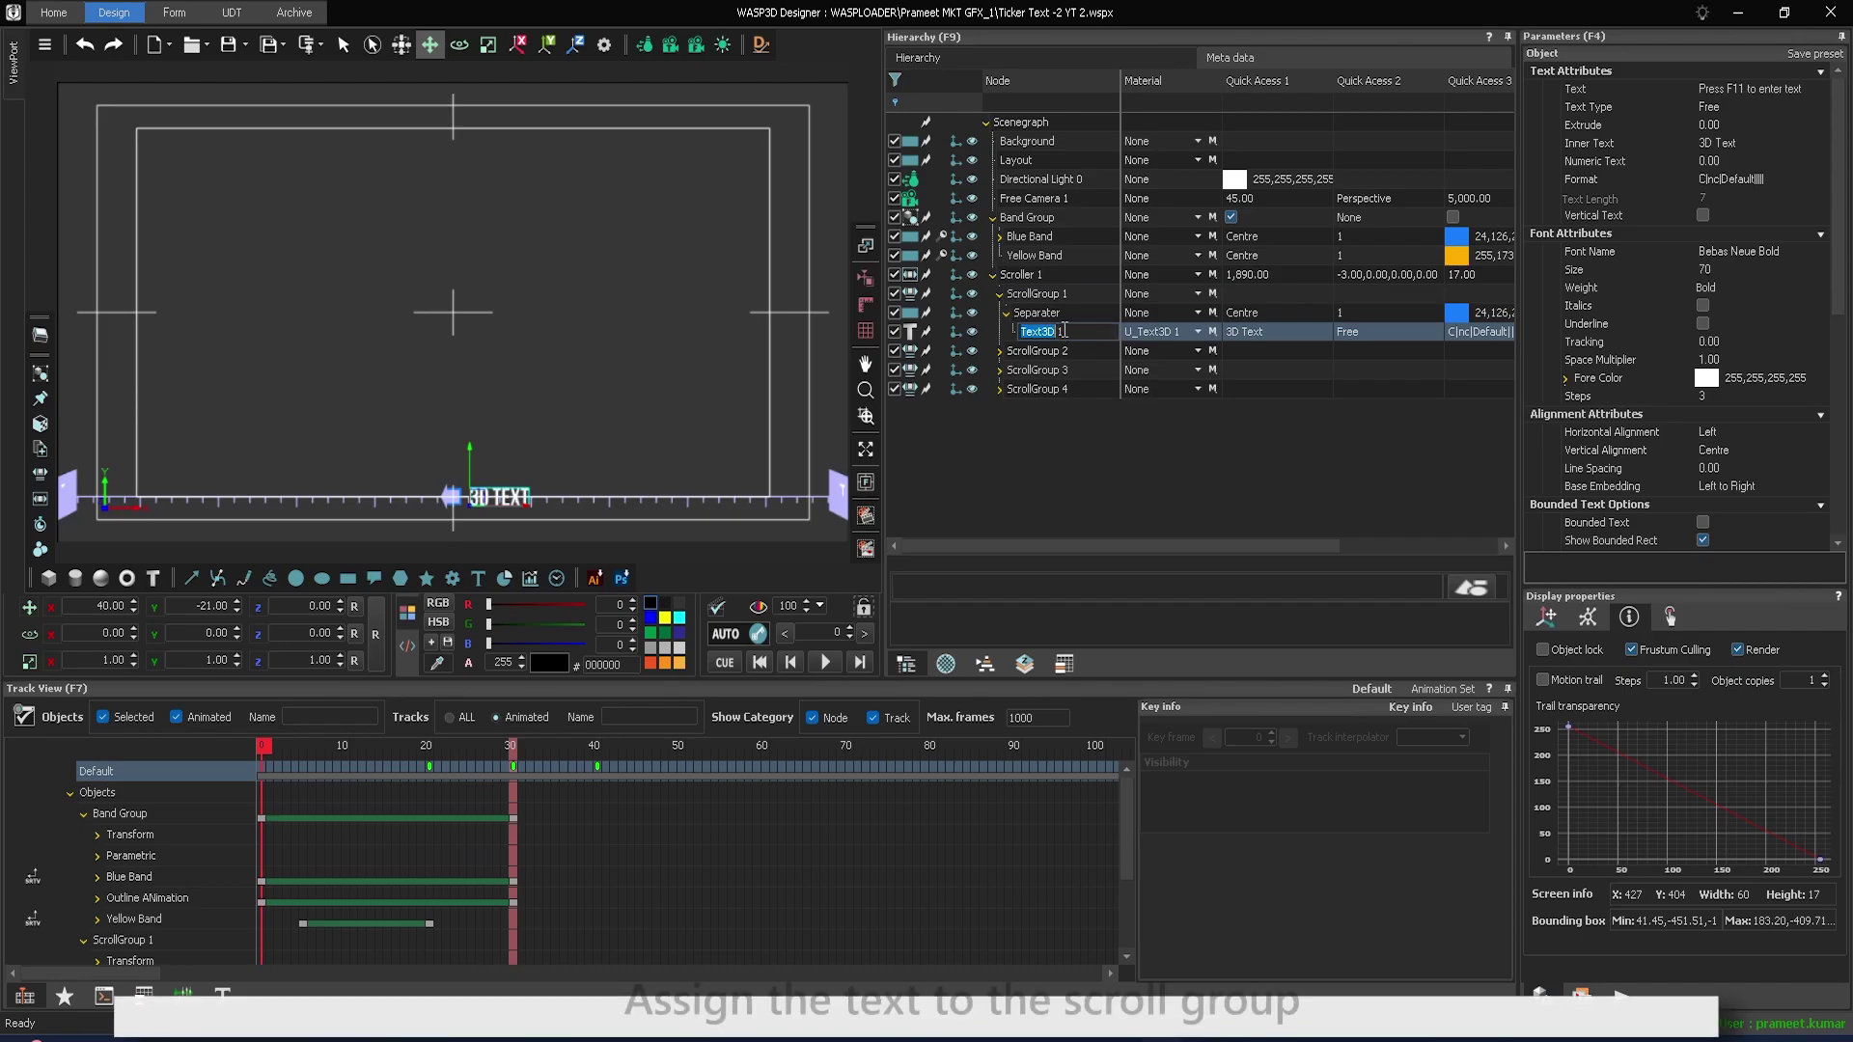
pyautogui.click(1319, 290)
pyautogui.click(1741, 140)
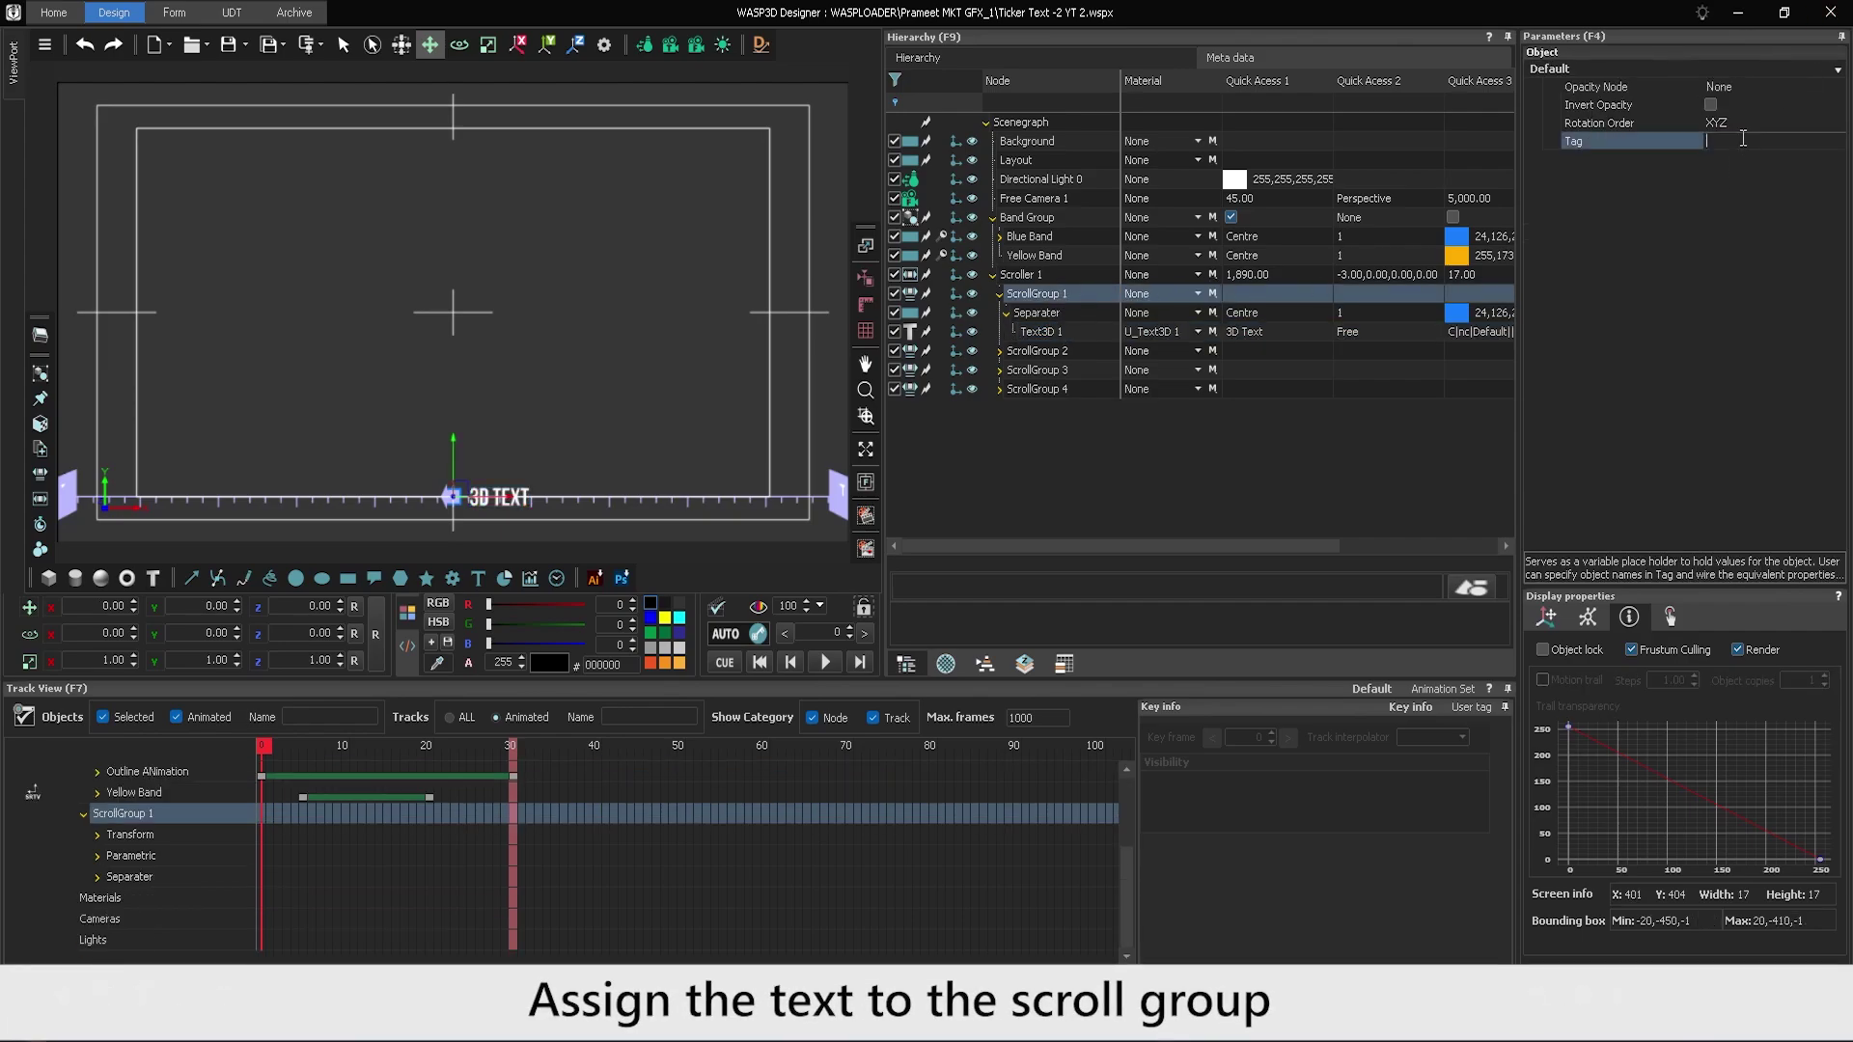
pyautogui.write('Text3D 1')
pyautogui.click(1767, 242)
# - Set the tag of ScrollGroup 2 to its text object's name, Text3D 2
pyautogui.click(1000, 351)
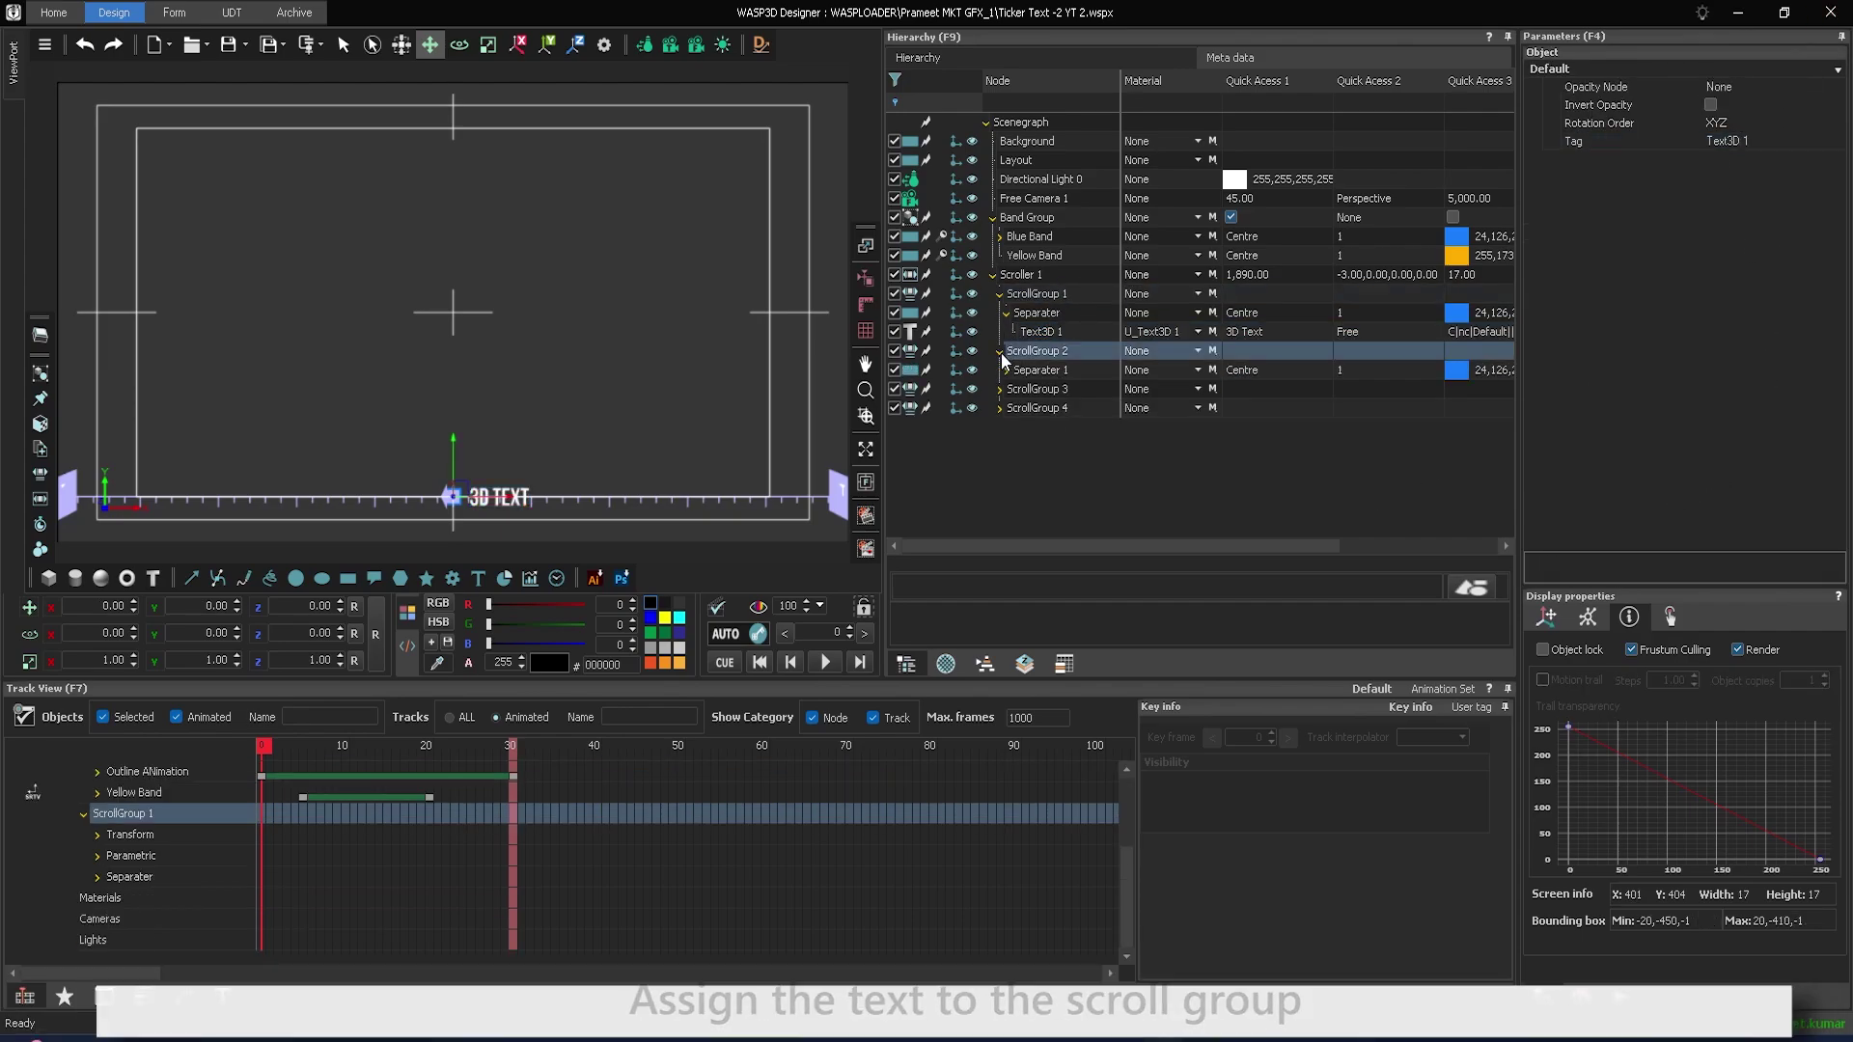
pyautogui.click(1007, 371)
pyautogui.click(1055, 391)
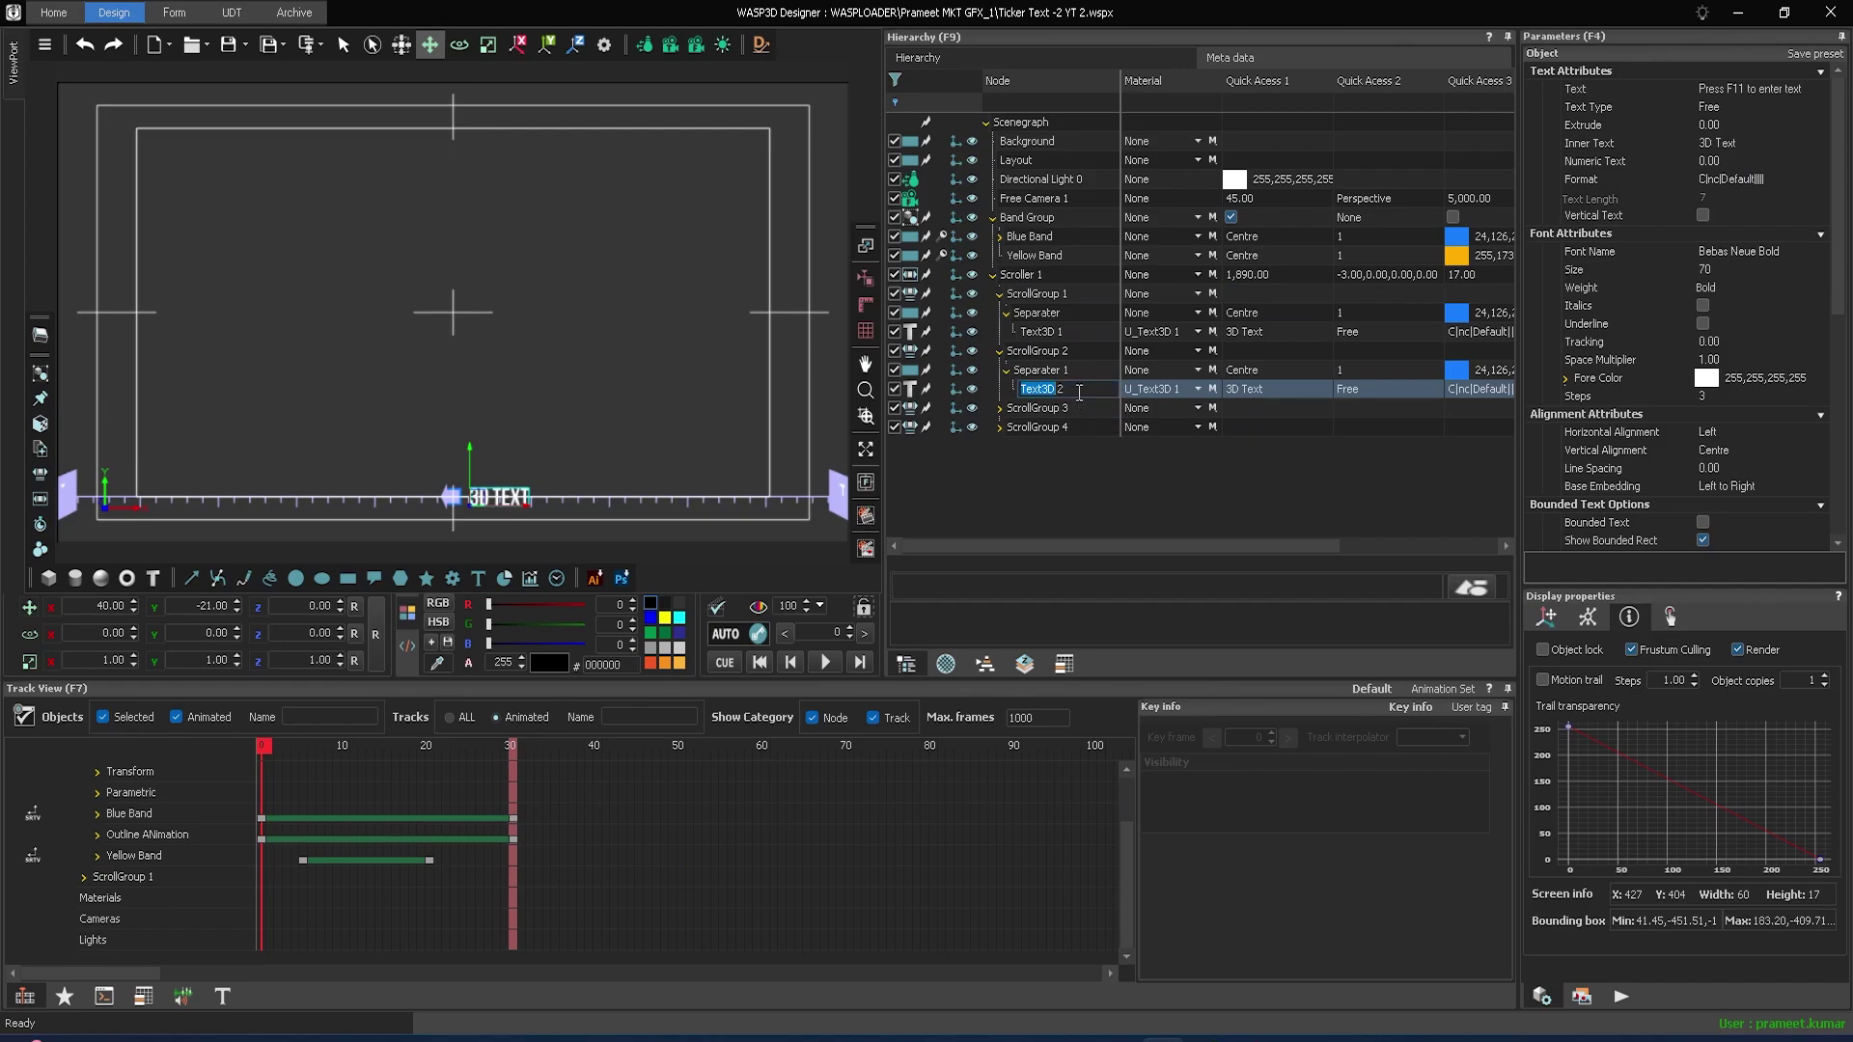
pyautogui.click(1066, 354)
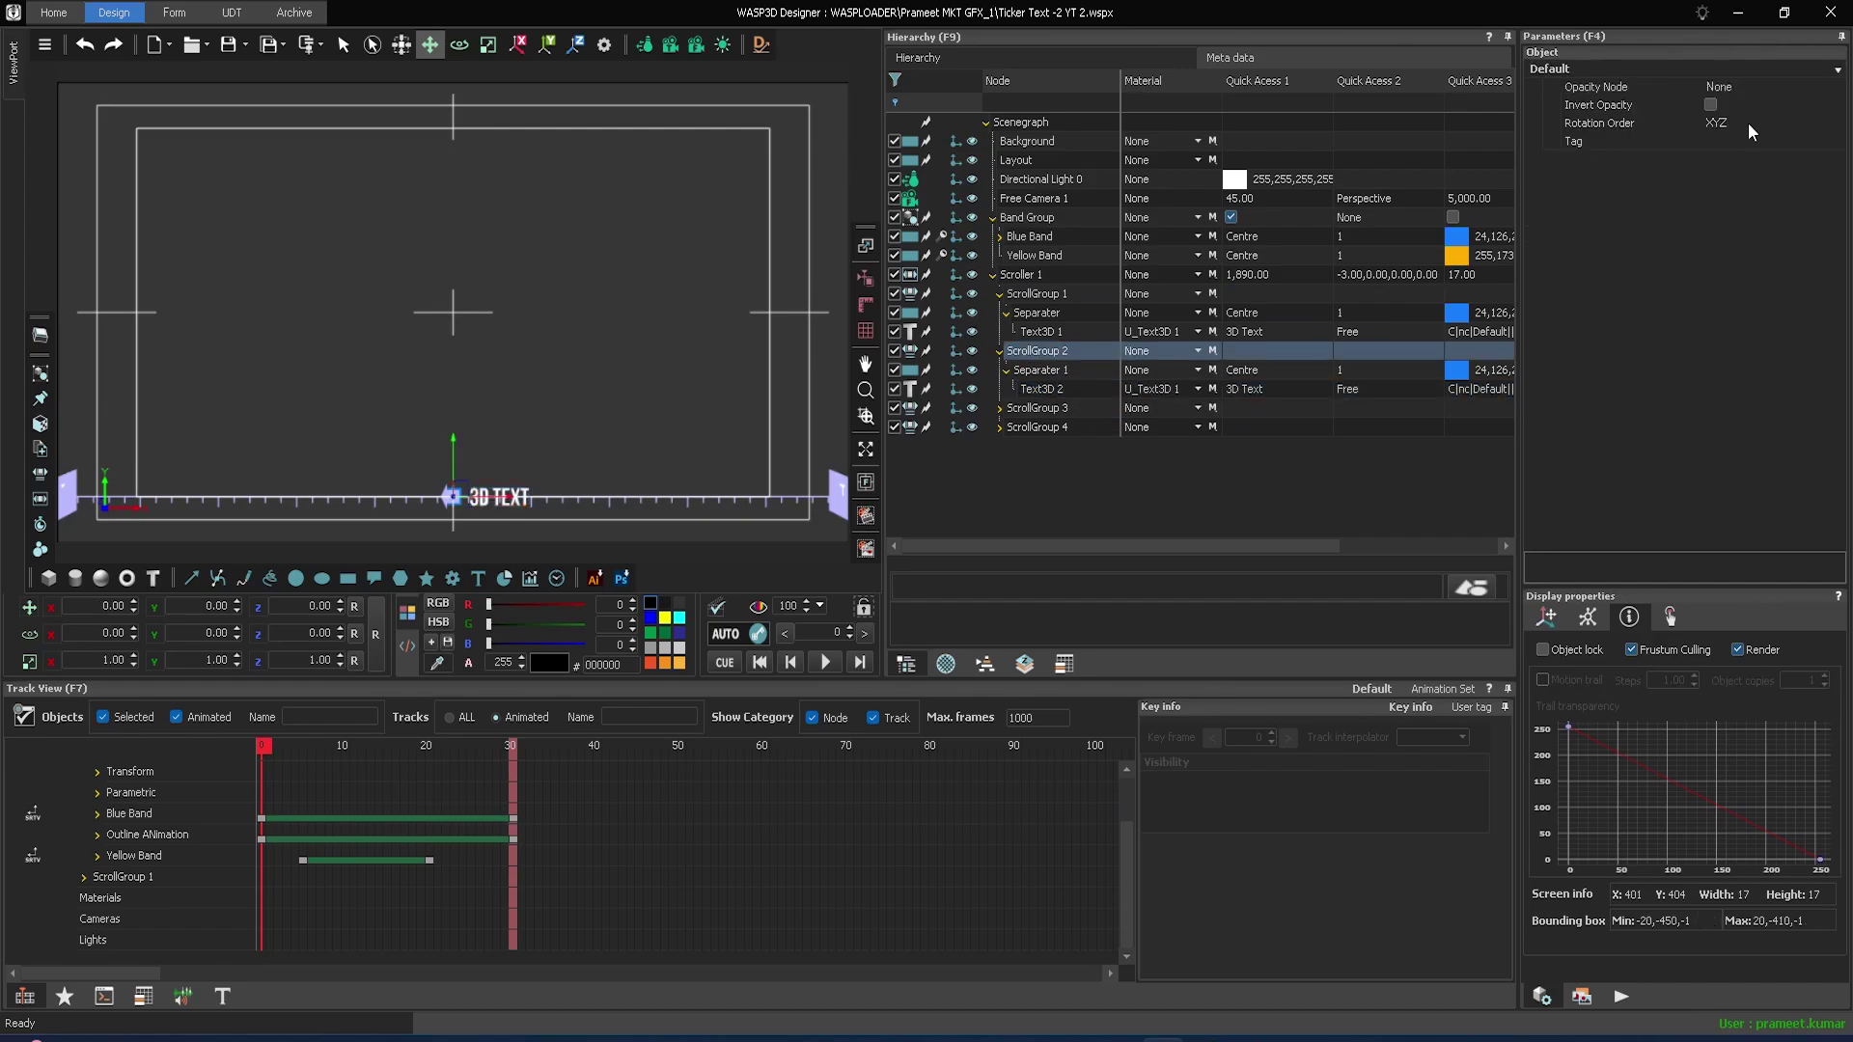
pyautogui.click(1733, 141)
pyautogui.write('Text3D 2')
pyautogui.press('Return')
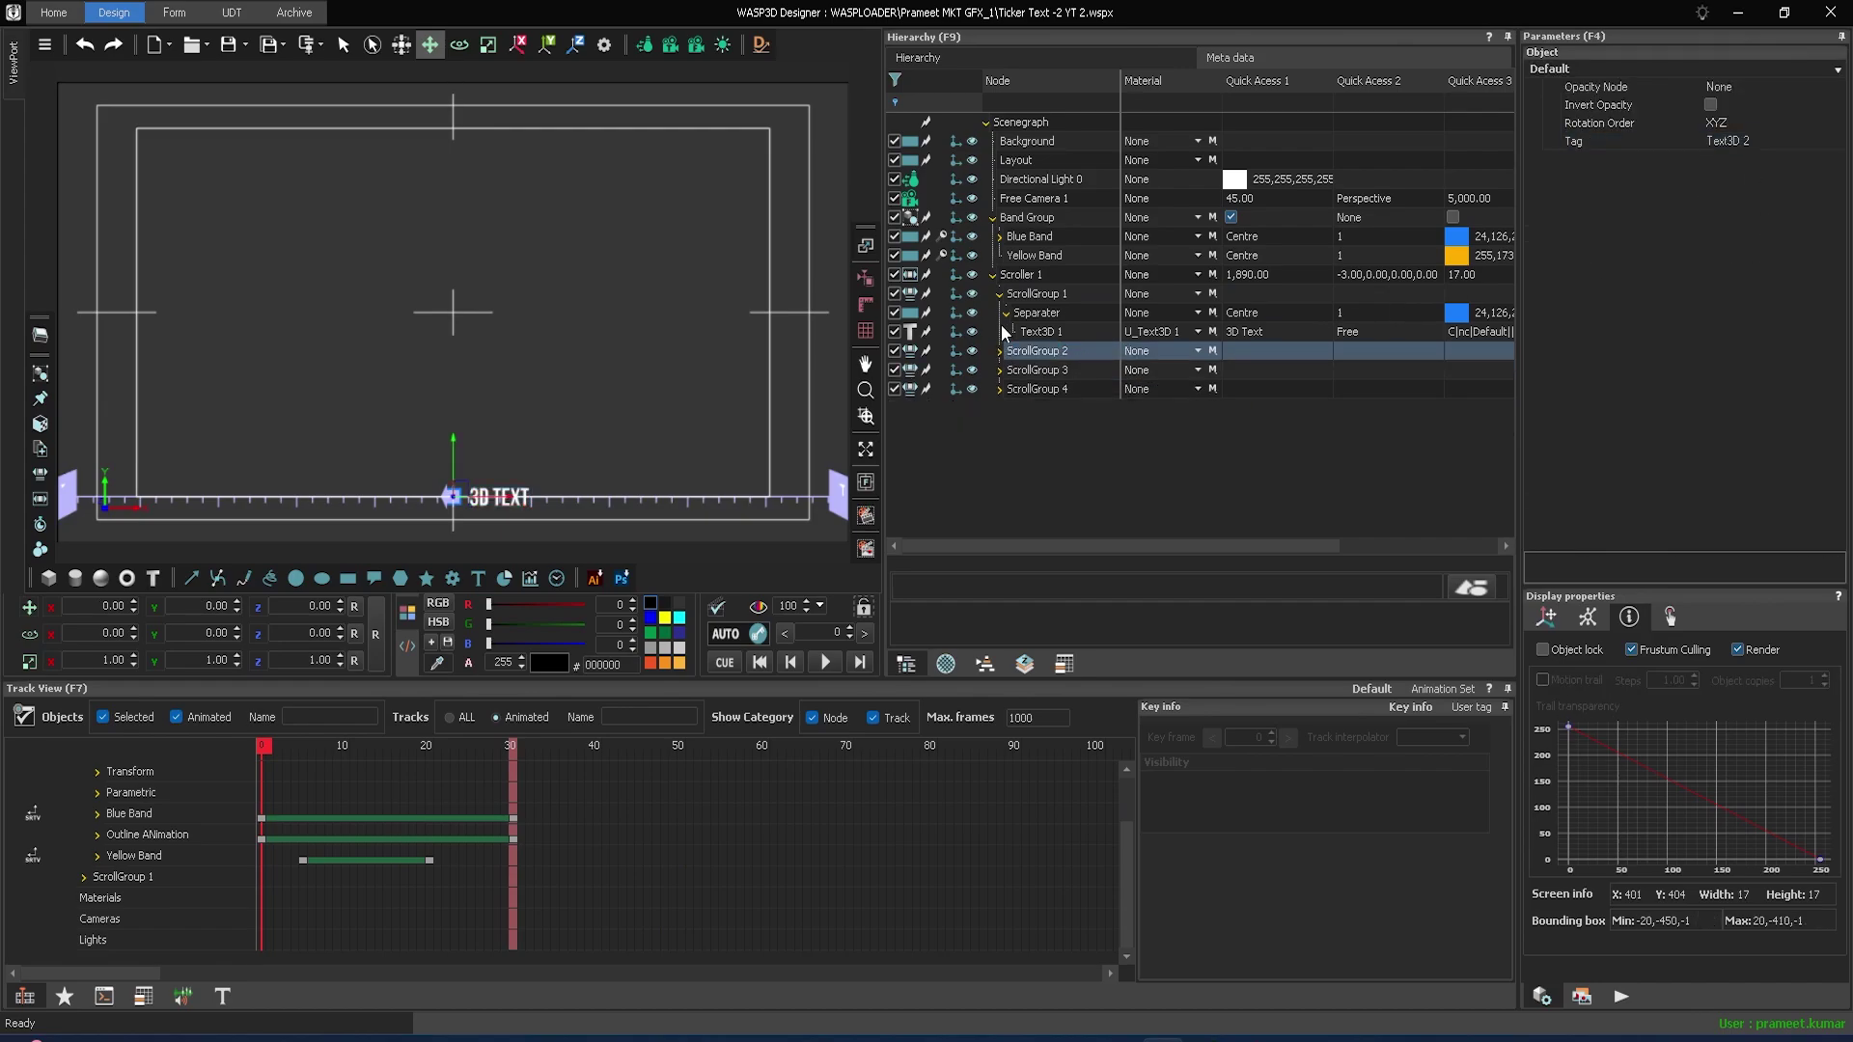
# - Set the tag of ScrollGroup 3 to its text object's name, Text3D 3
pyautogui.click(1000, 293)
pyautogui.click(1000, 313)
pyautogui.click(1000, 331)
pyautogui.click(1052, 370)
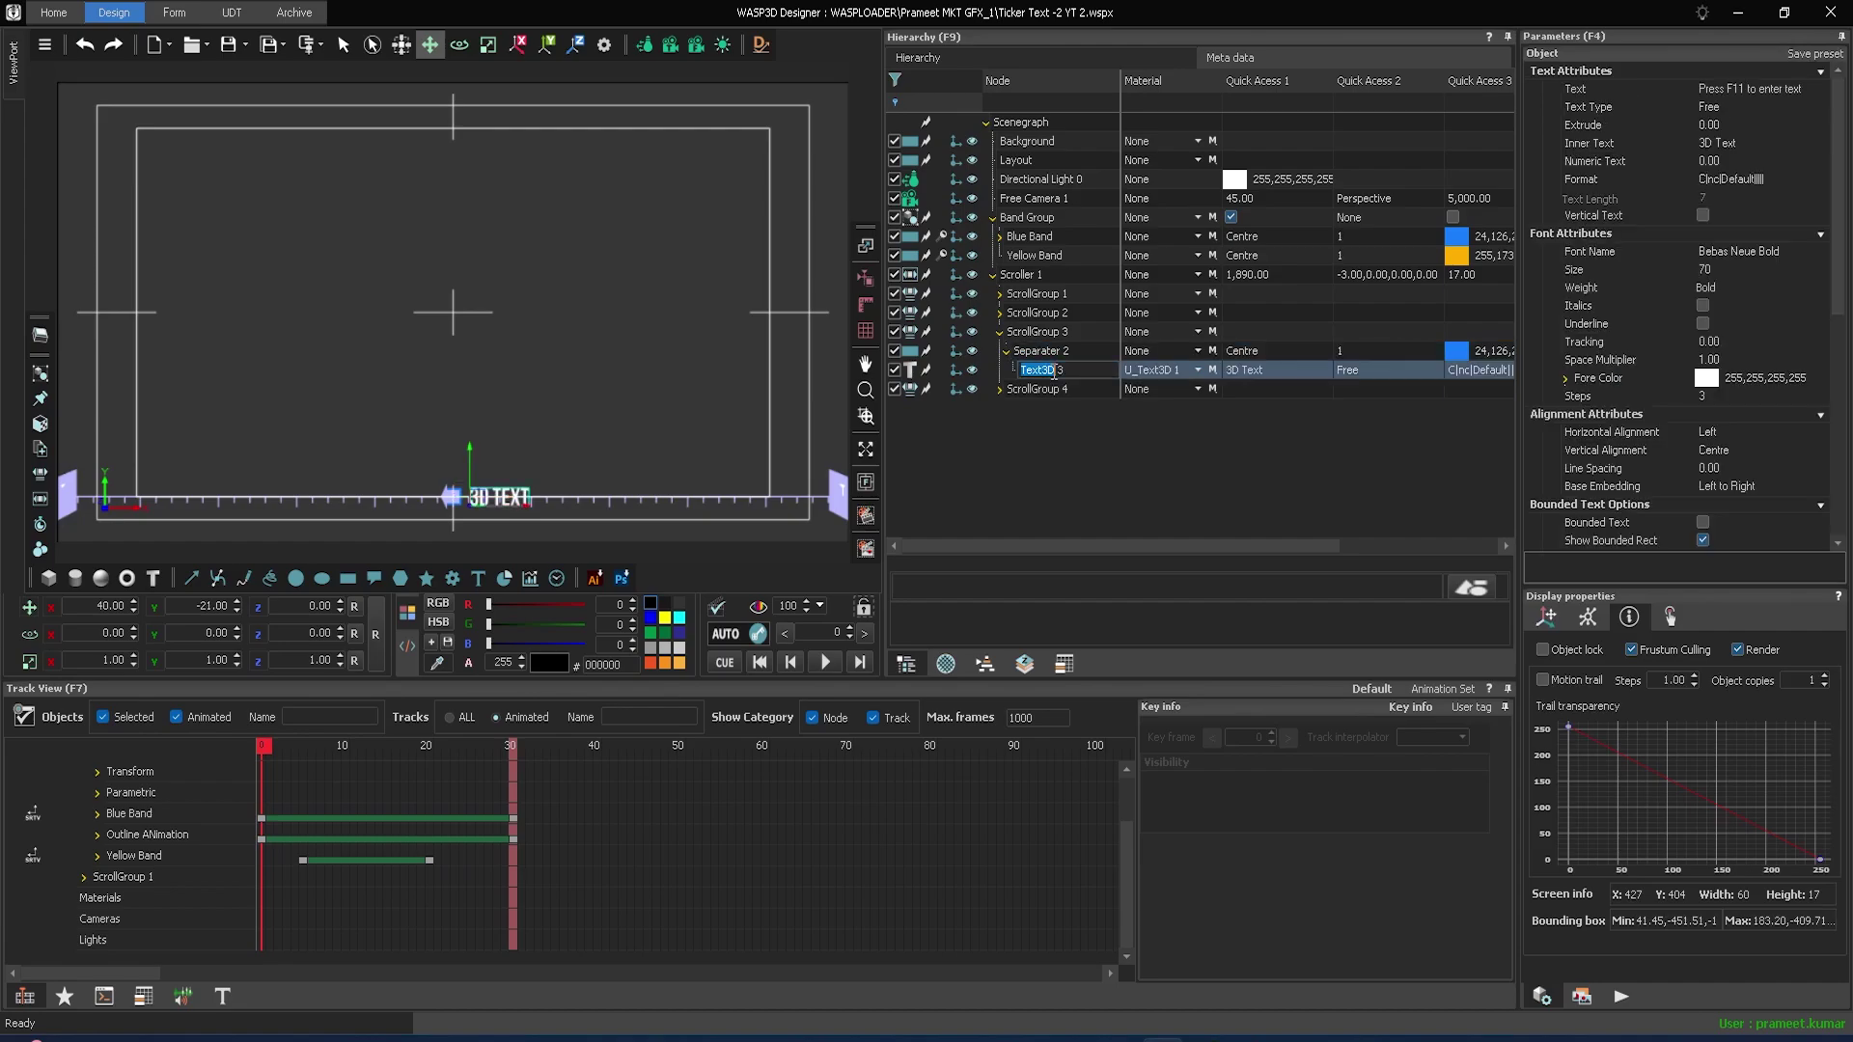
pyautogui.click(1038, 331)
pyautogui.click(1715, 141)
pyautogui.write('Text3D 3')
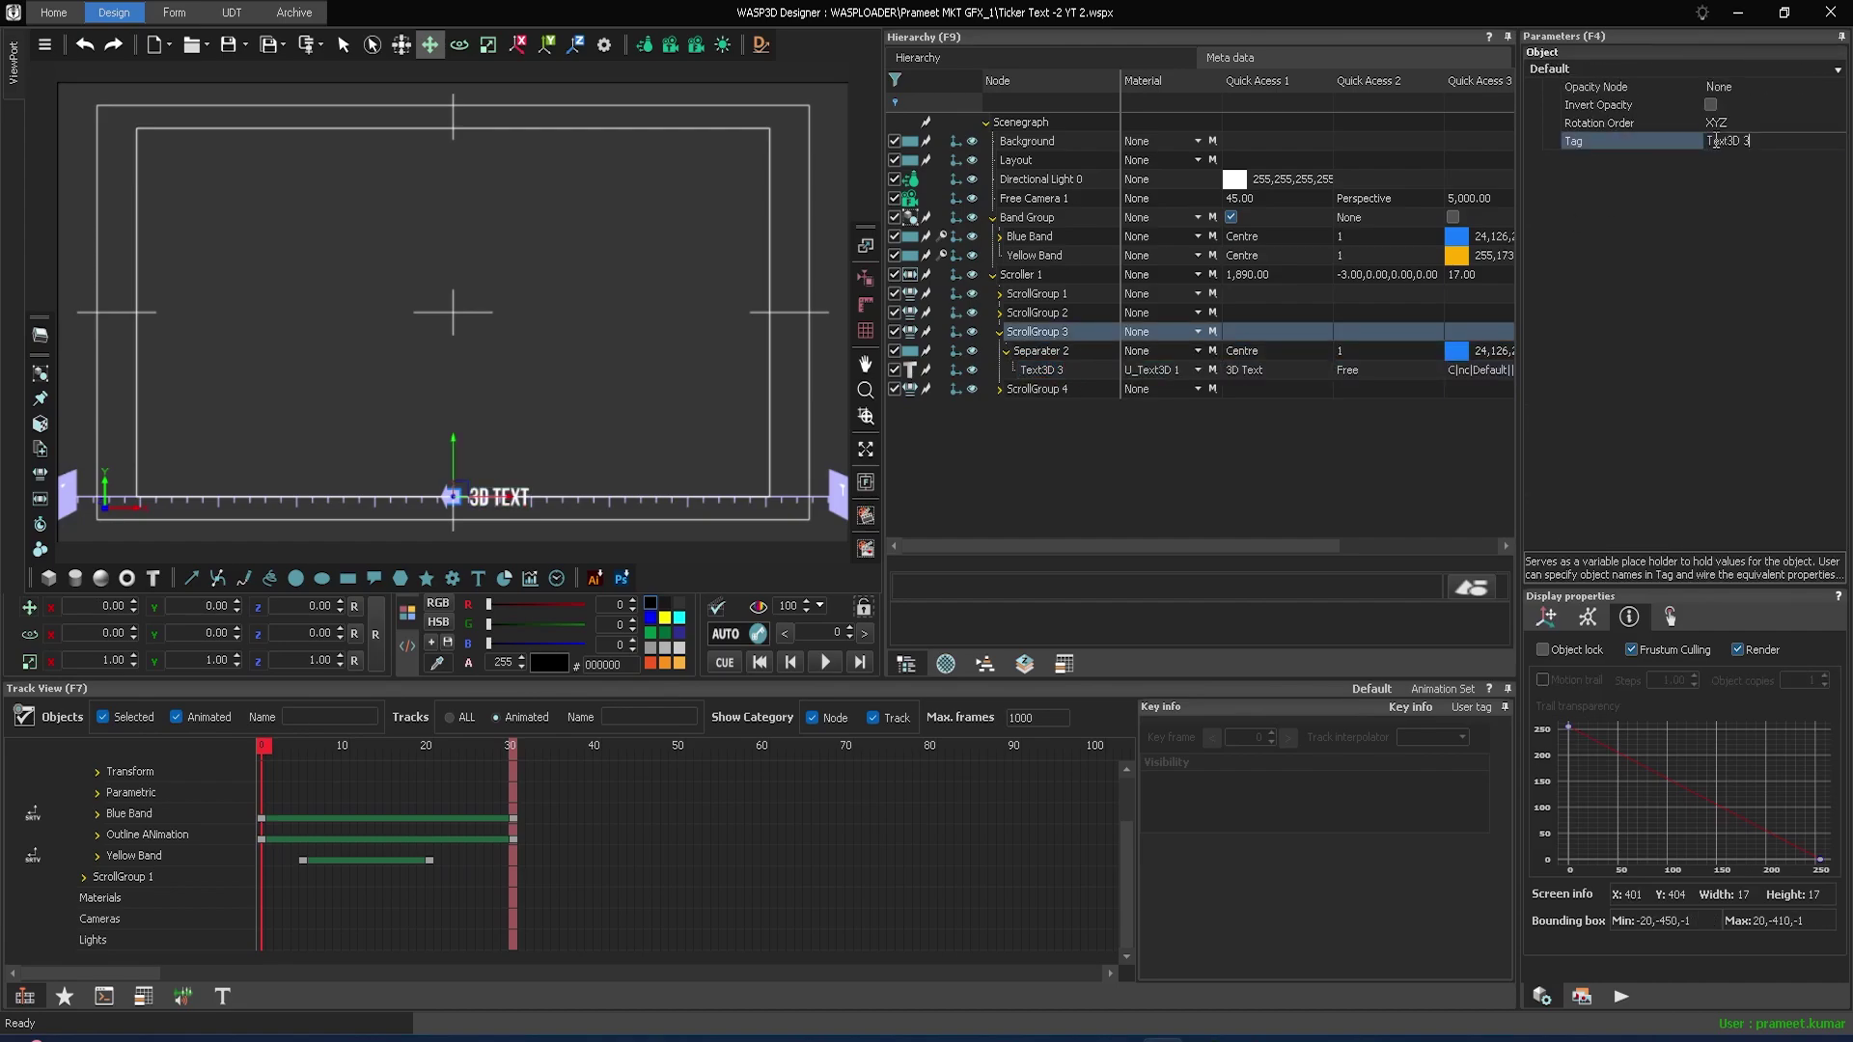
pyautogui.press('Return')
# - Set the tag of ScrollGroup 4 to its text object's name, Text3D 4
pyautogui.click(1000, 391)
pyautogui.click(1000, 390)
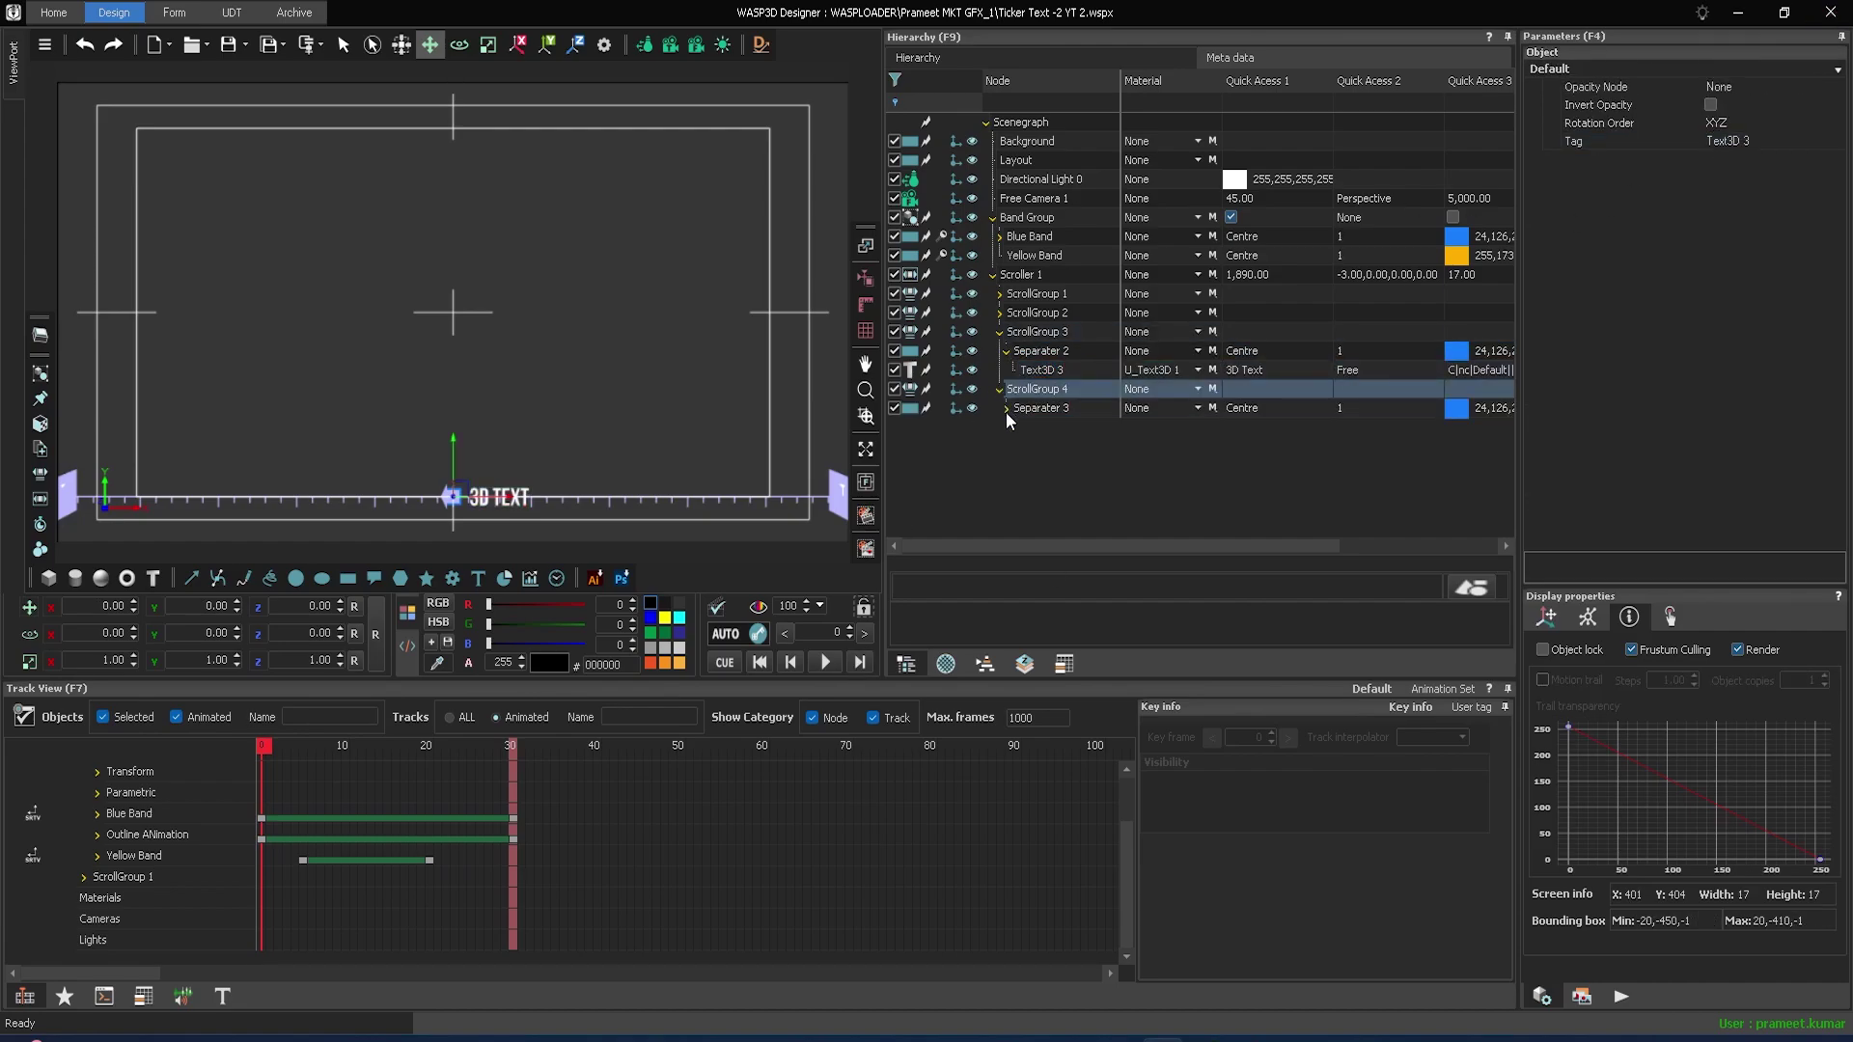
pyautogui.click(1044, 427)
pyautogui.click(1045, 432)
pyautogui.hotkey('ctrl', 'c')
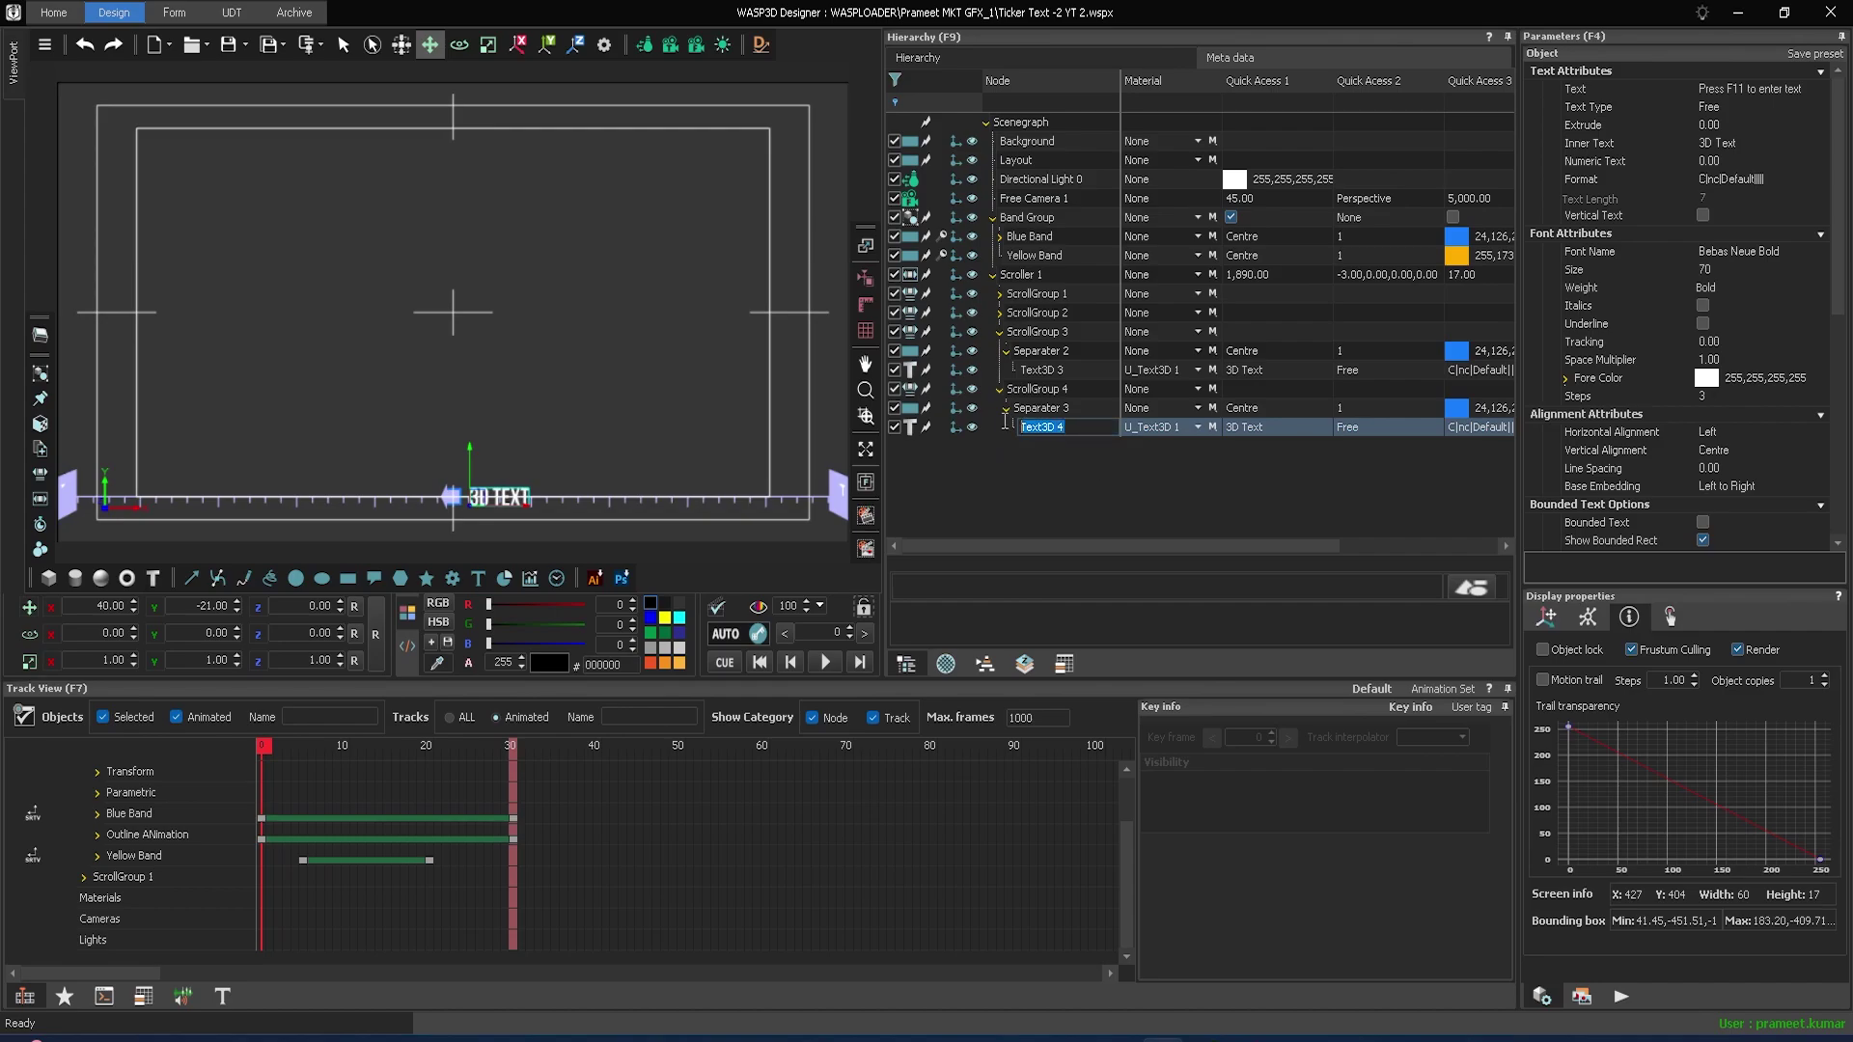
pyautogui.click(1049, 391)
pyautogui.click(1731, 145)
pyautogui.hotkey('ctrl', 'v')
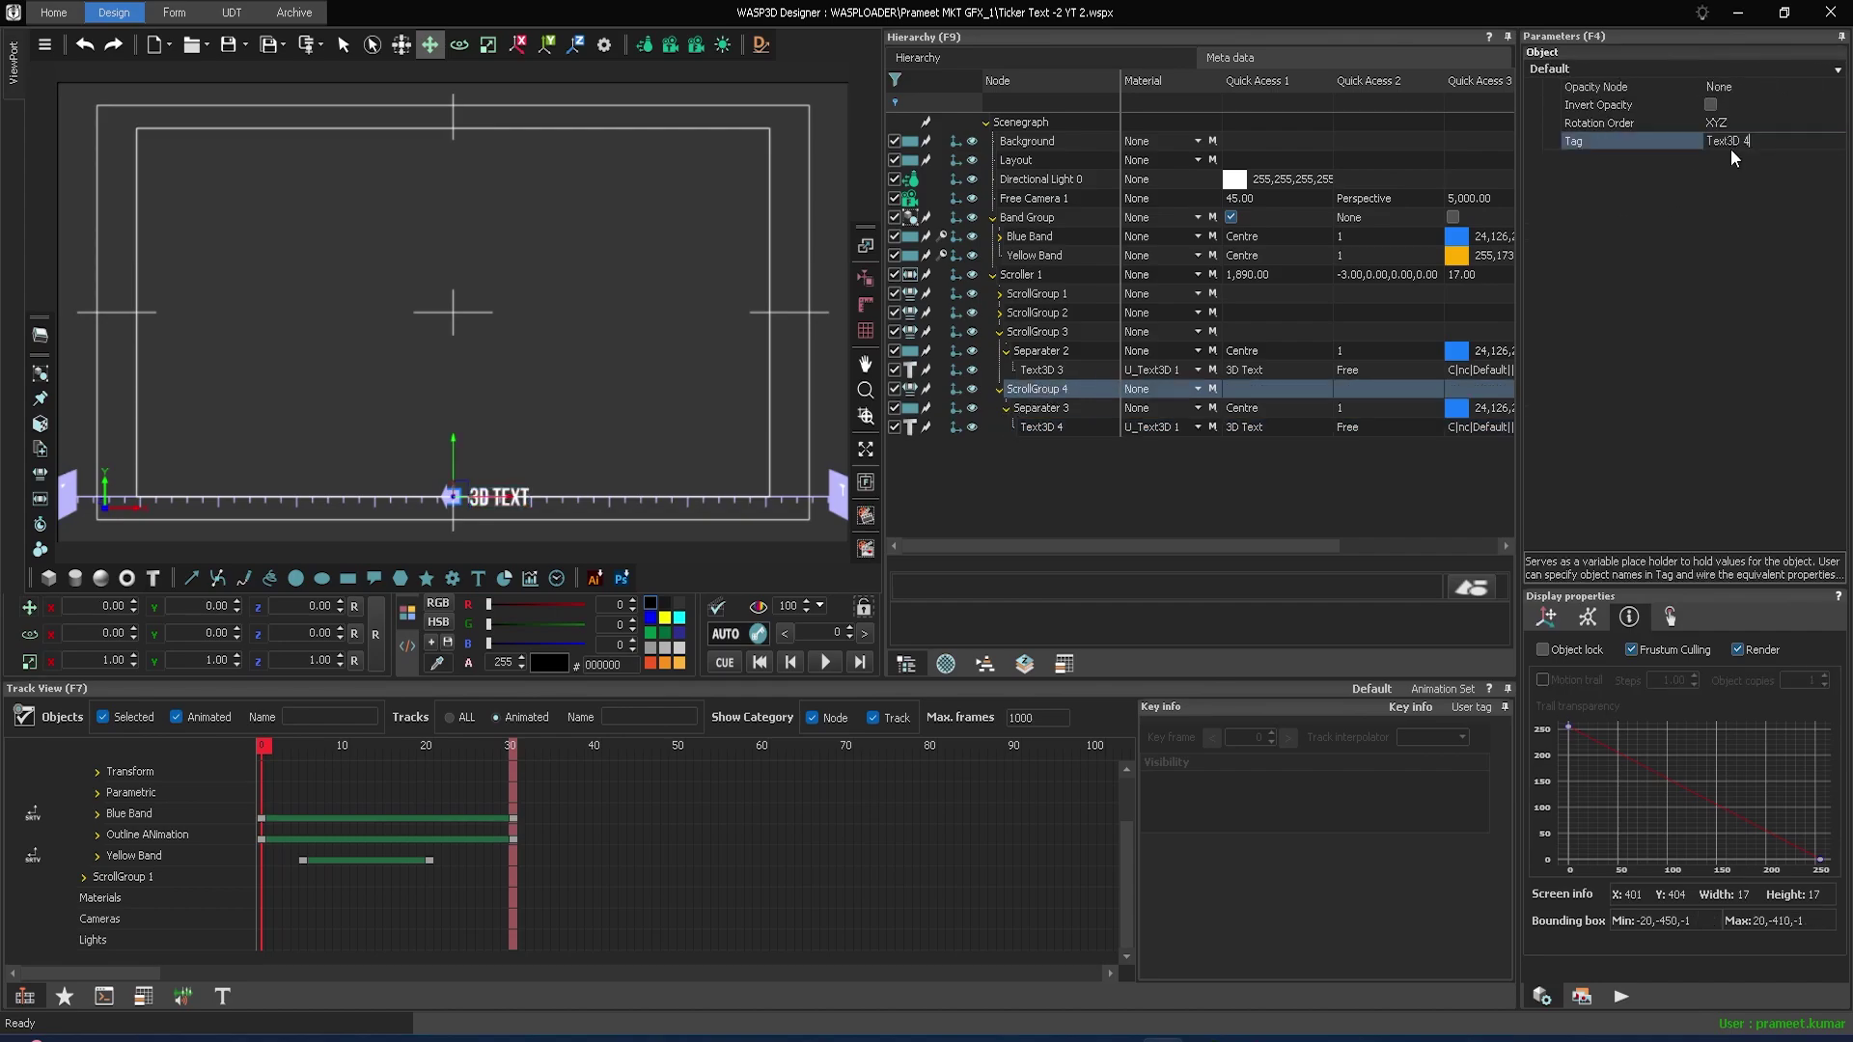
pyautogui.click(1648, 371)
# - Save the complete template, including both the scenegraph and the form
pyautogui.click(244, 47)
pyautogui.moveTo(298, 121)
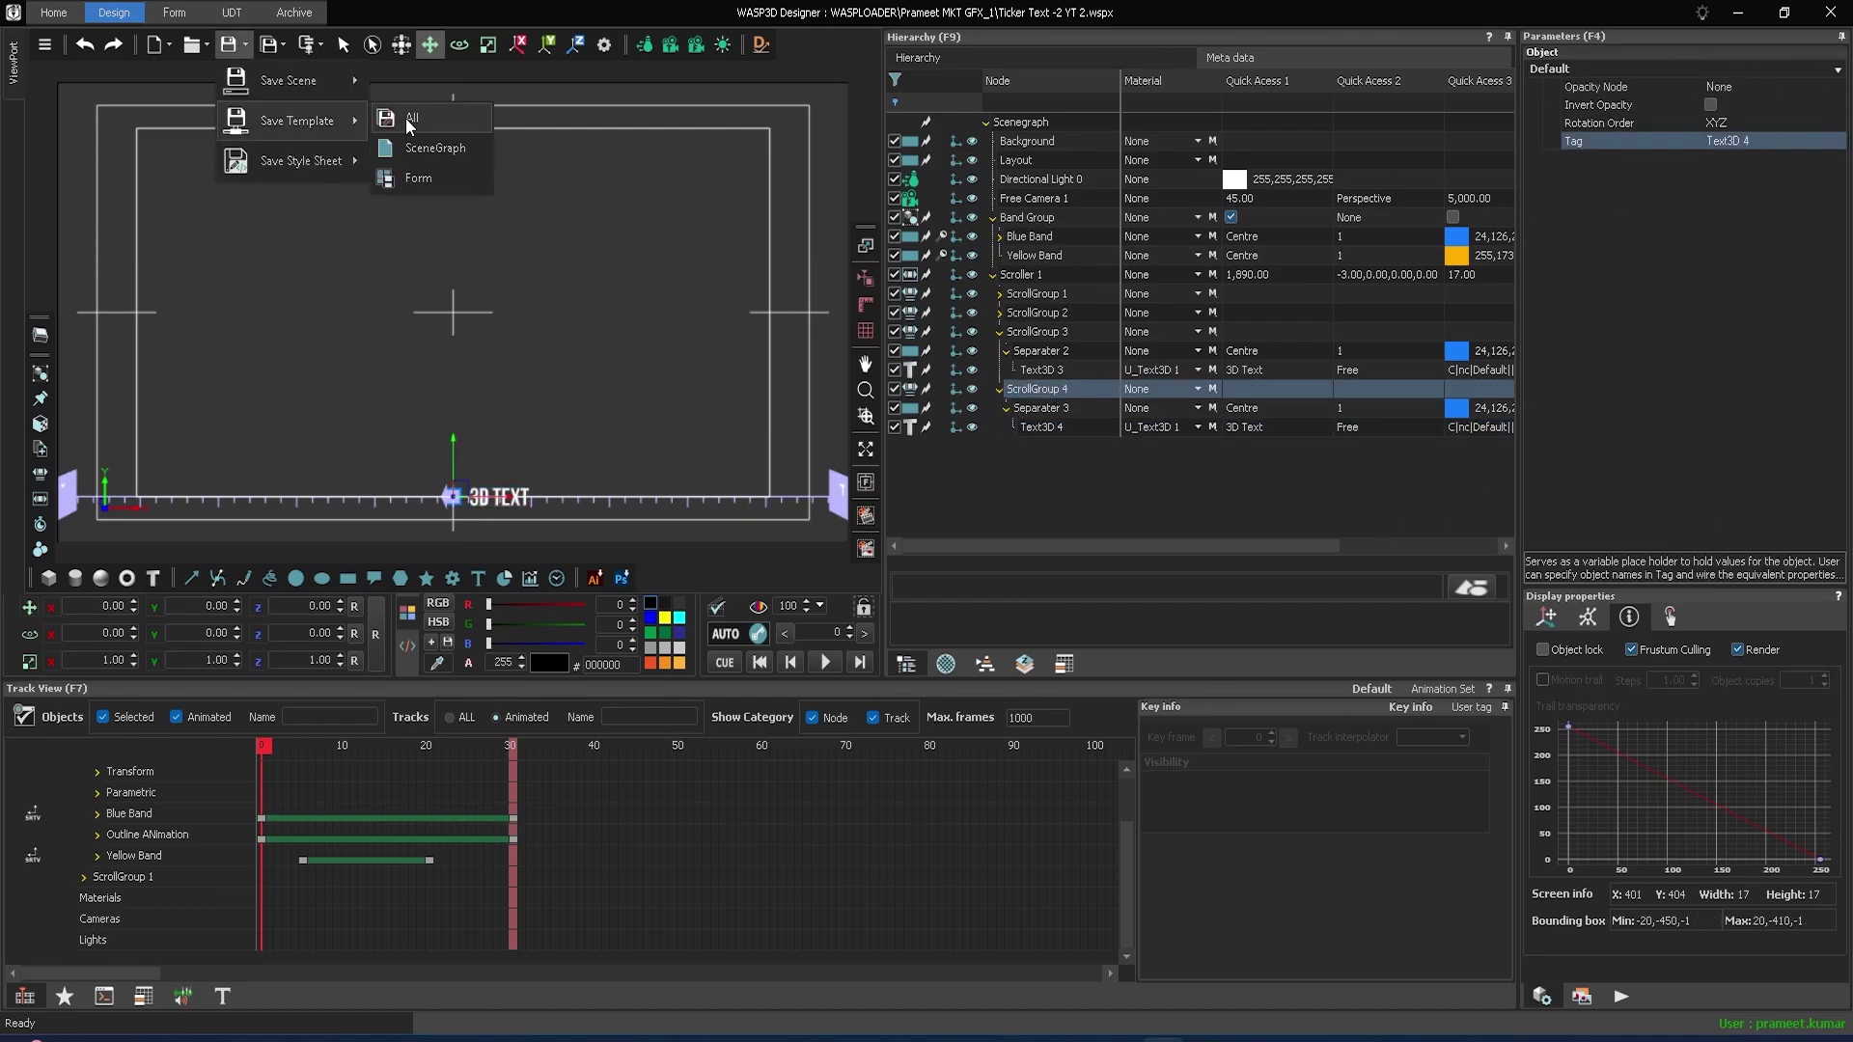
pyautogui.click(407, 118)
# - Collapse Scroller 1 and Band Group in the hierarchy and open the scroller events of Scroller 1
pyautogui.click(991, 277)
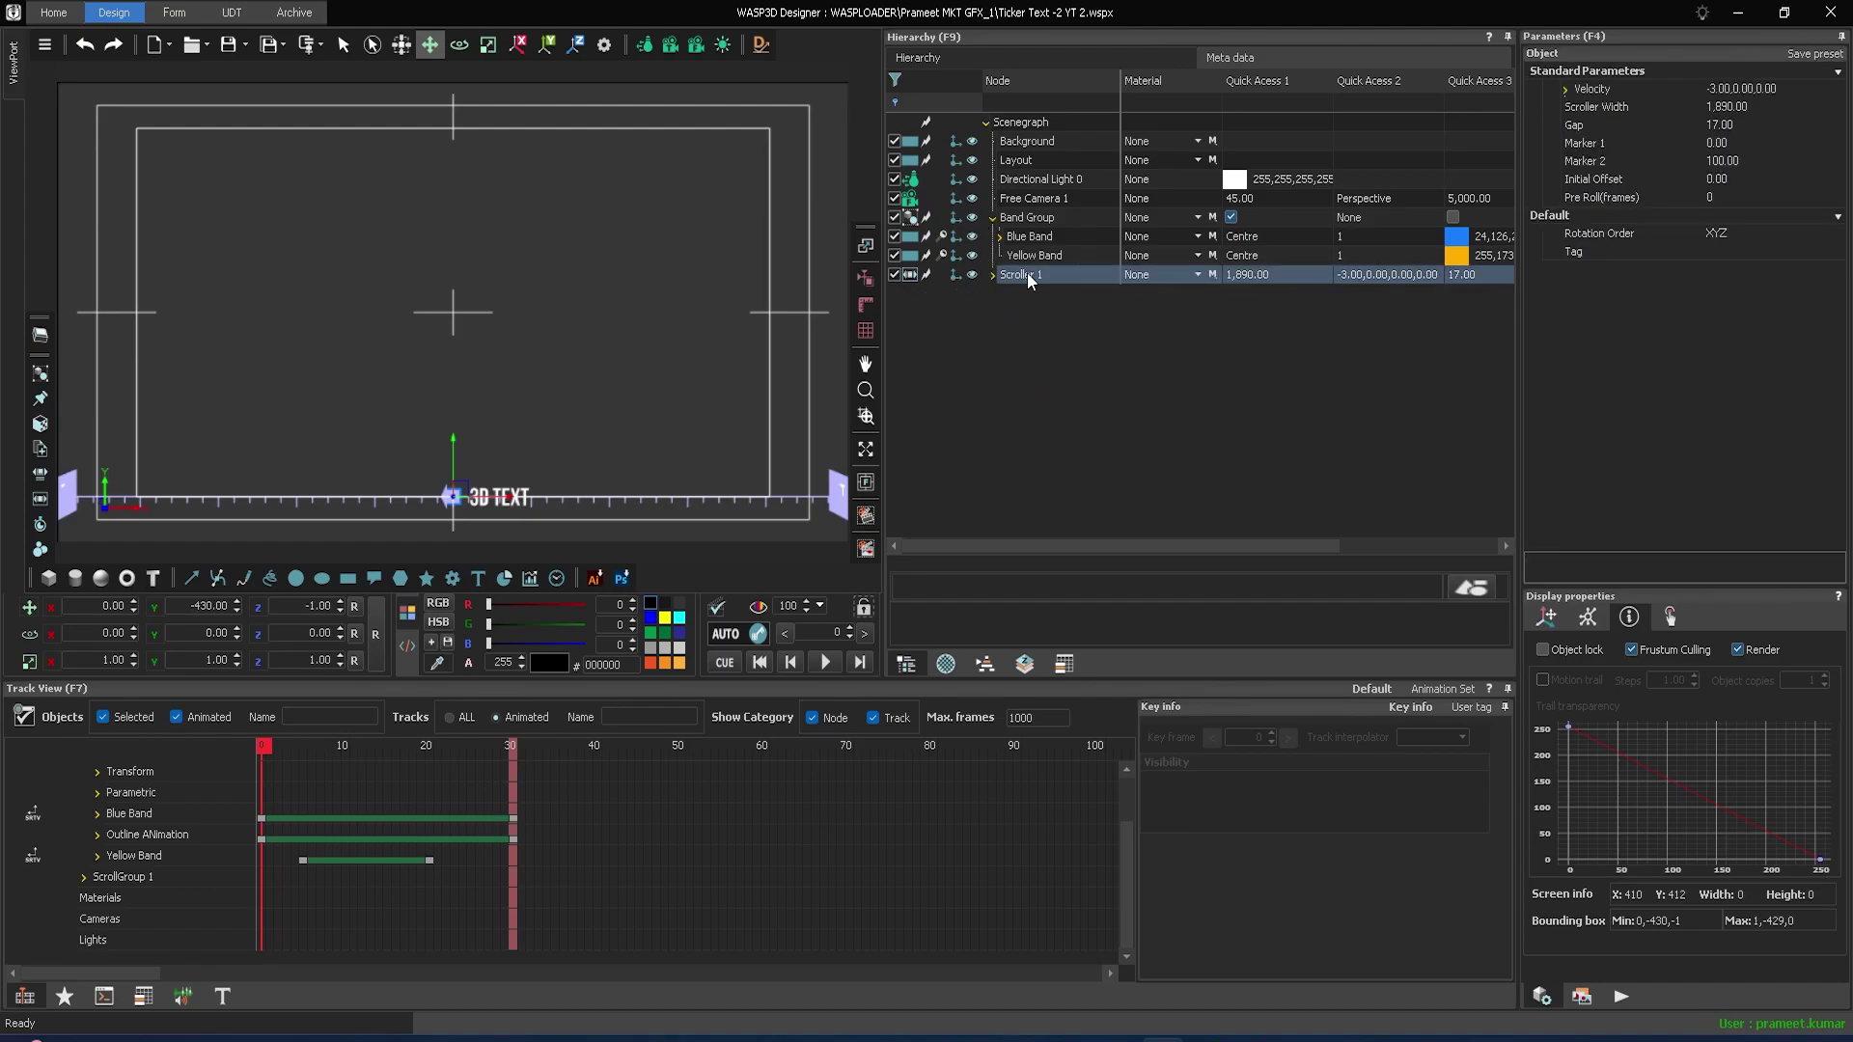
pyautogui.click(994, 218)
pyautogui.rightClick(1029, 241)
pyautogui.moveTo(1094, 259)
pyautogui.moveTo(1163, 386)
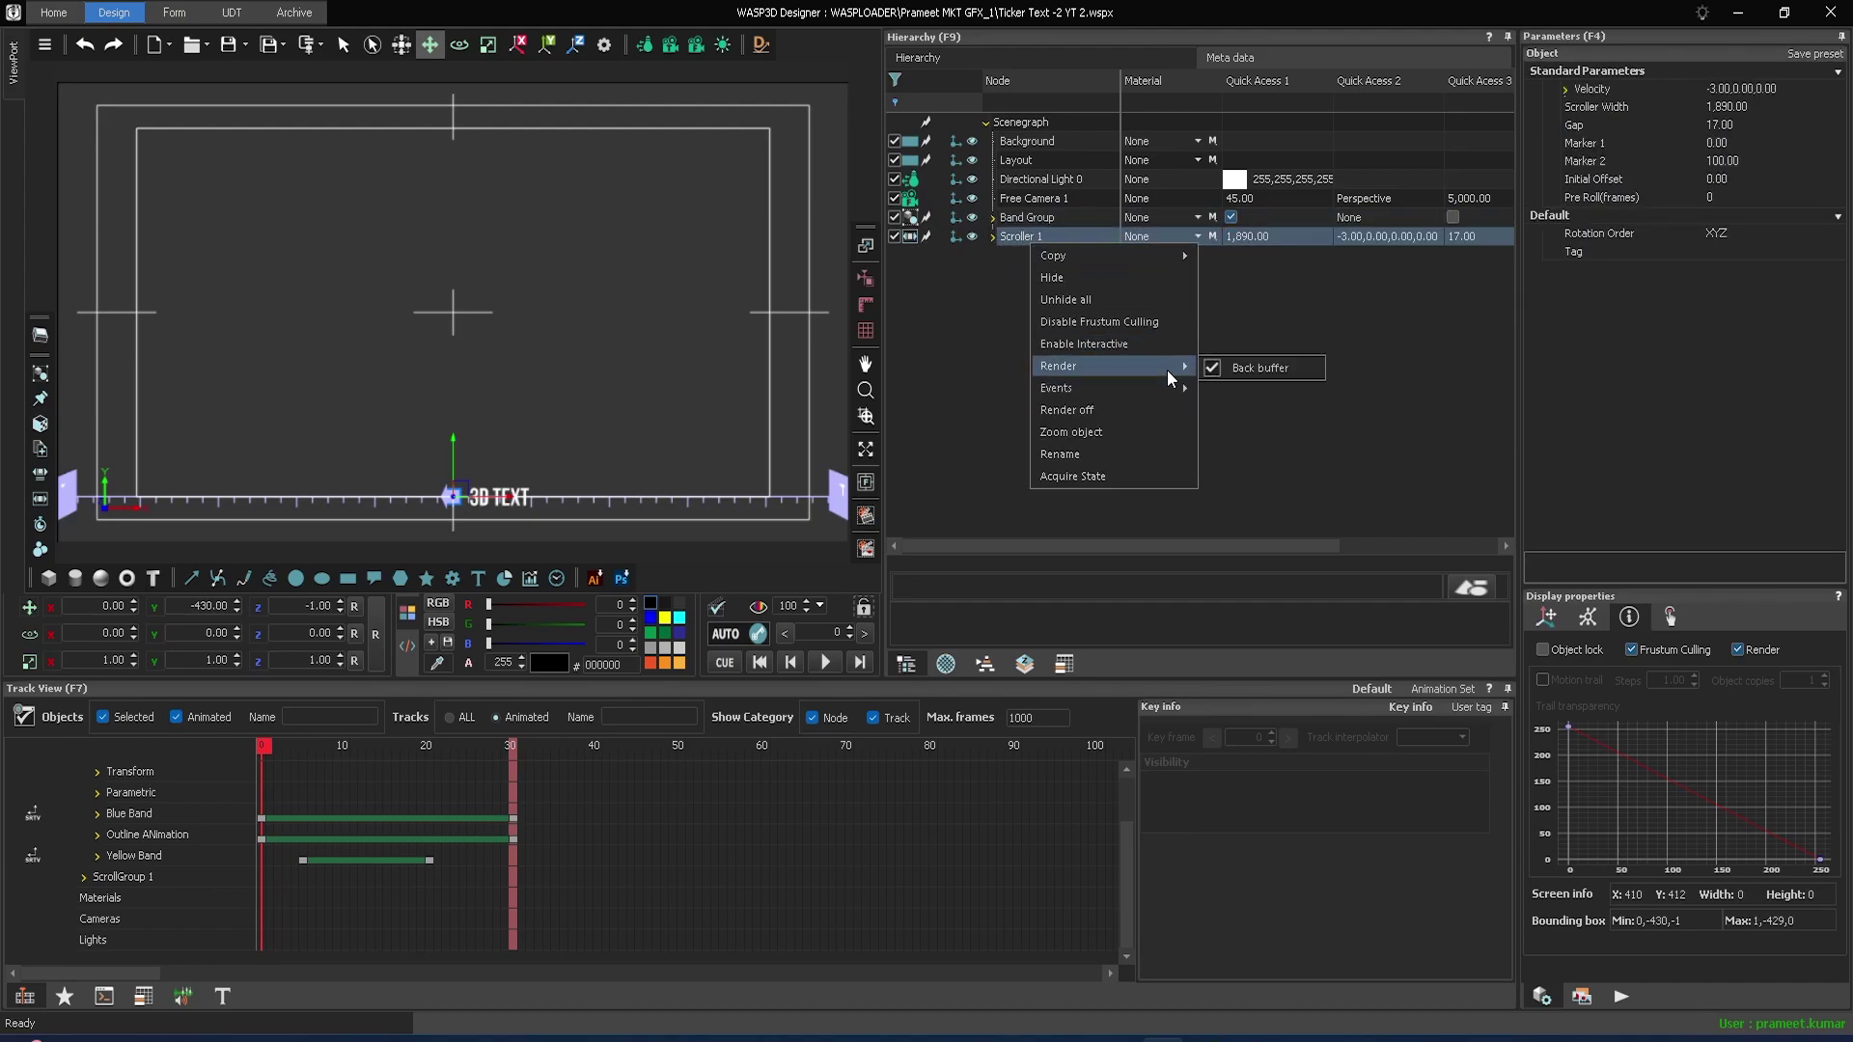
pyautogui.click(1247, 388)
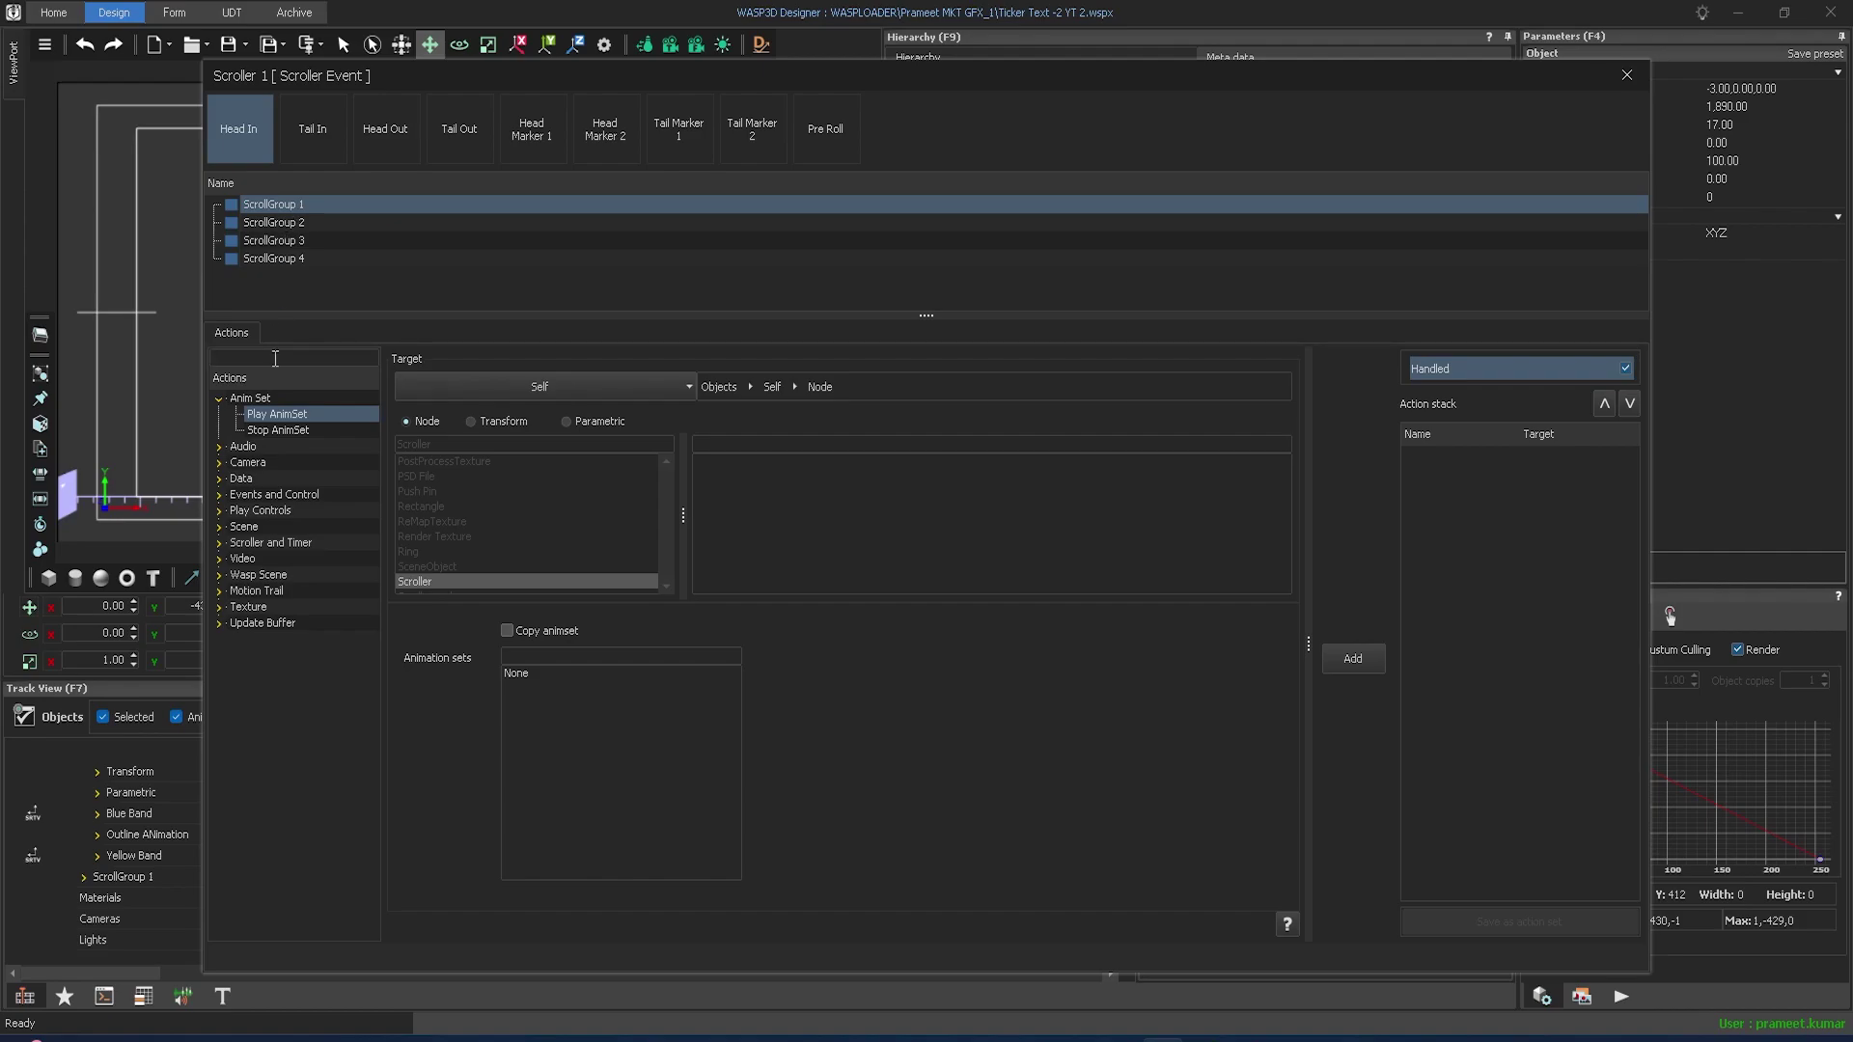
# - Prepare a Set Param action for ScrollGroup 1's Head In event, targeting the Text object parameter of the Self.Tag Text3D object
pyautogui.write('set param')
pyautogui.click(283, 415)
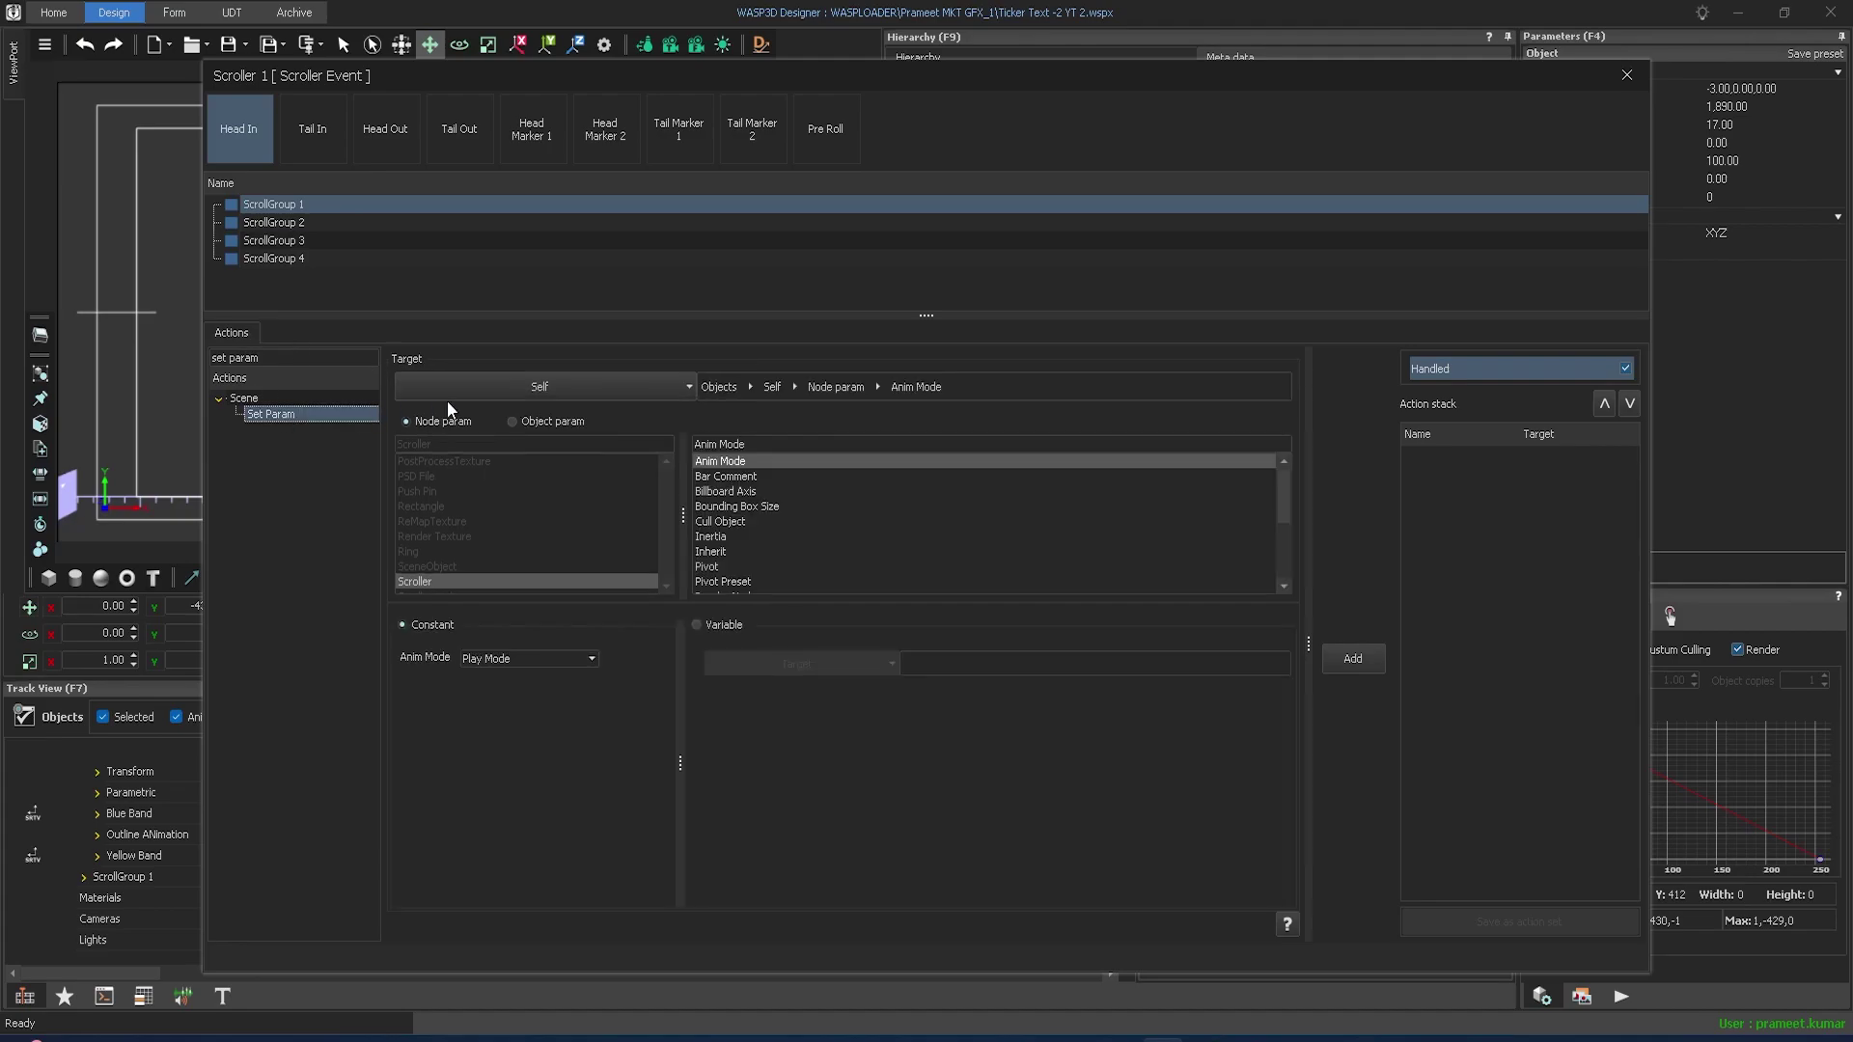
pyautogui.click(646, 386)
pyautogui.click(477, 530)
pyautogui.click(769, 743)
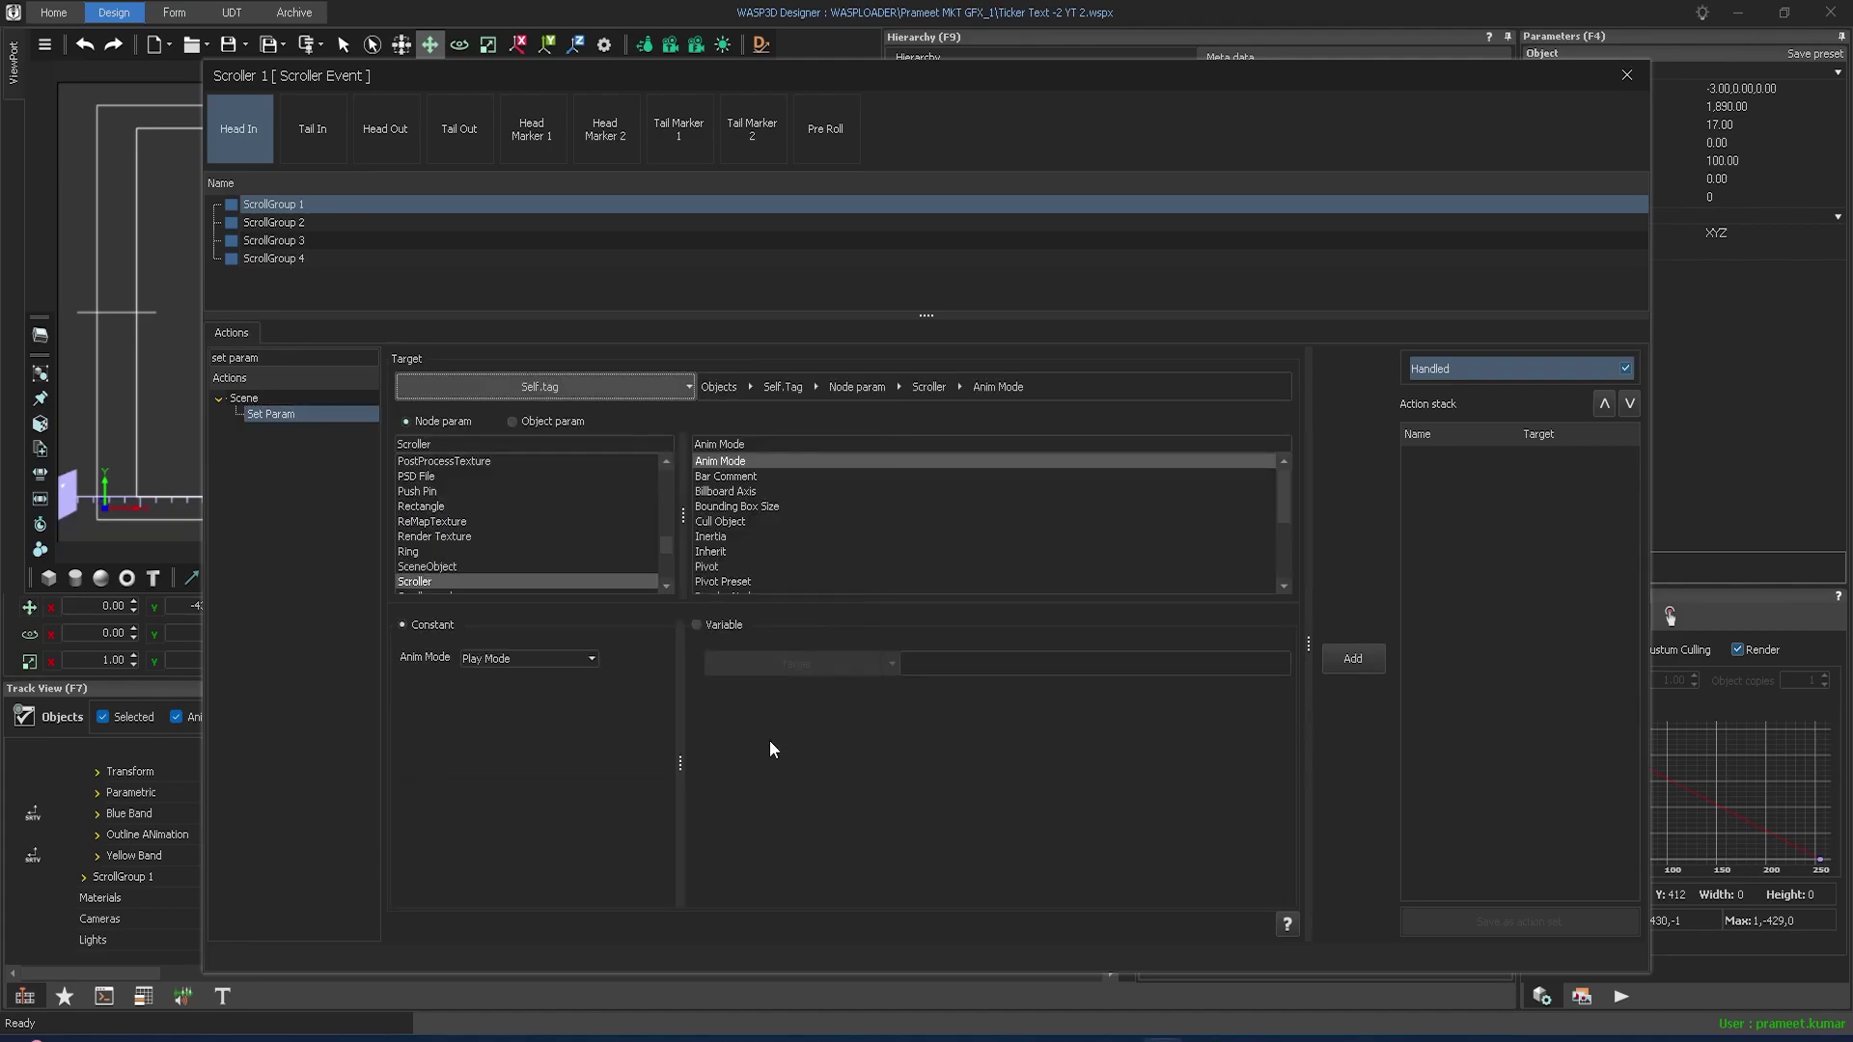
pyautogui.scroll(-3, 579, 484)
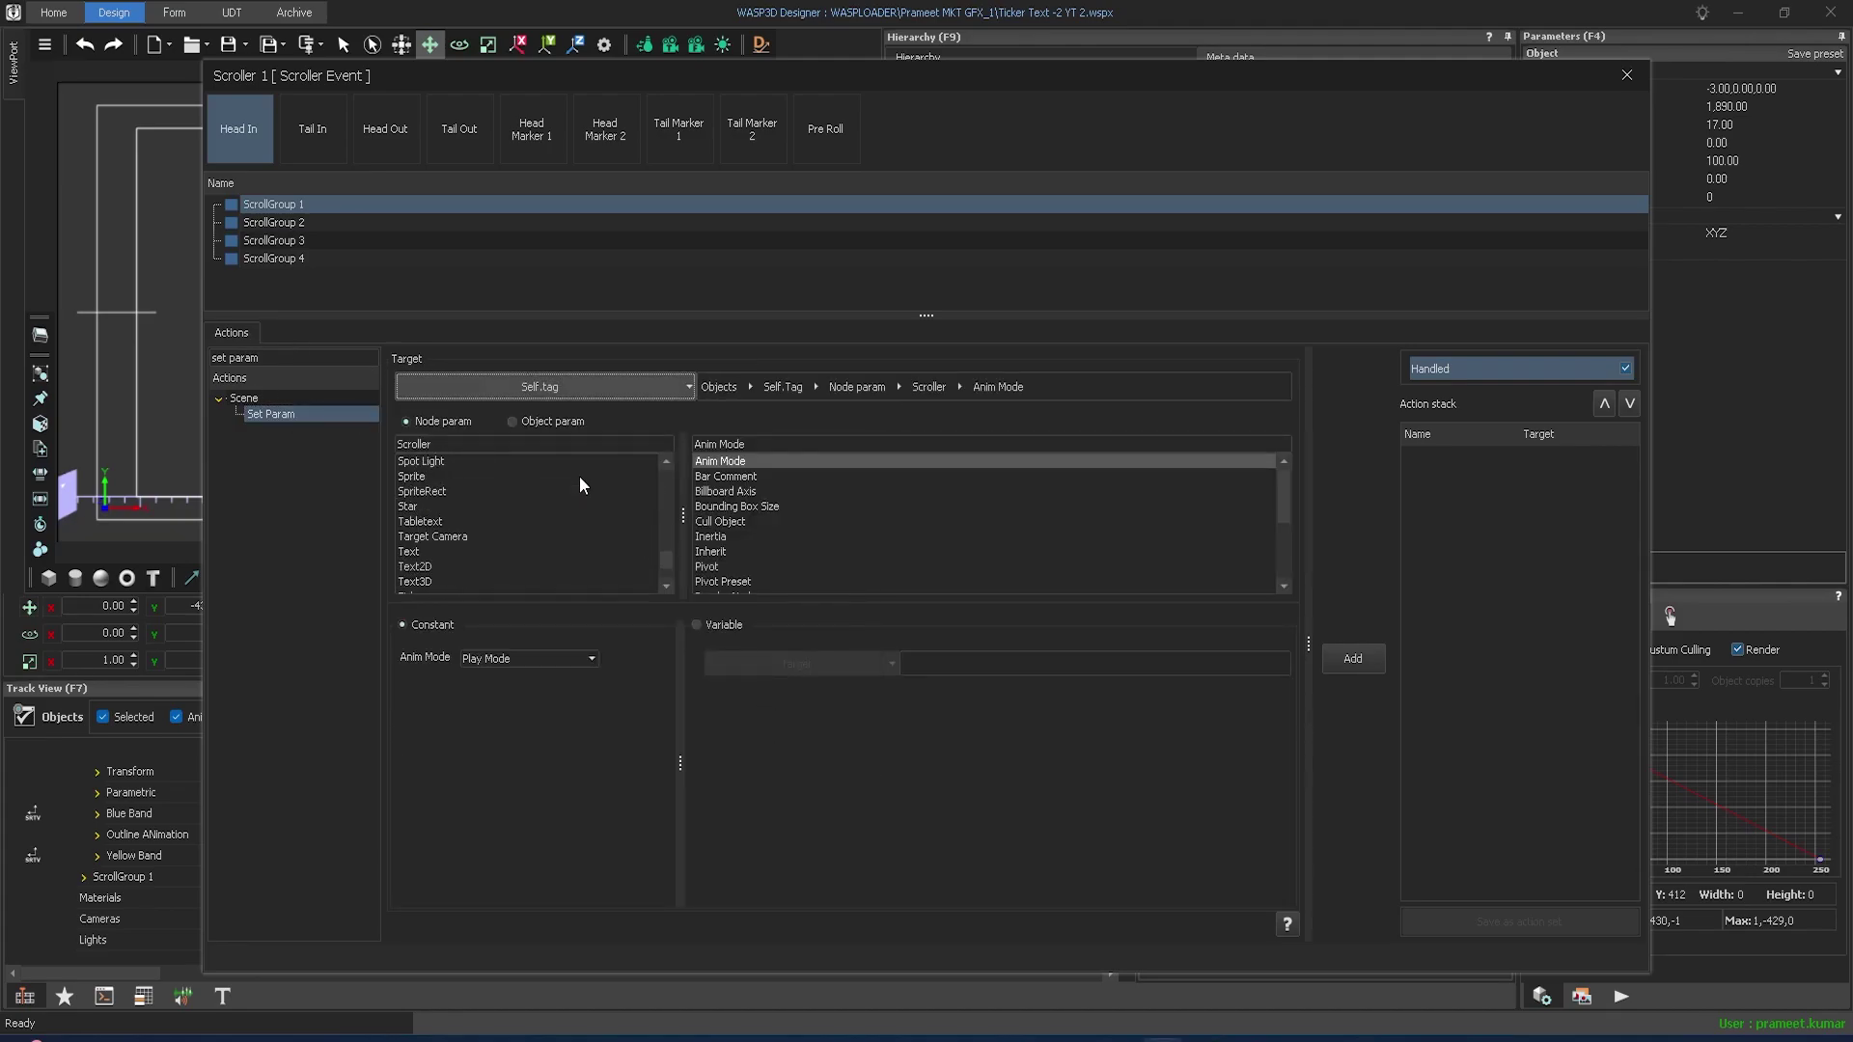
pyautogui.click(432, 583)
pyautogui.click(546, 422)
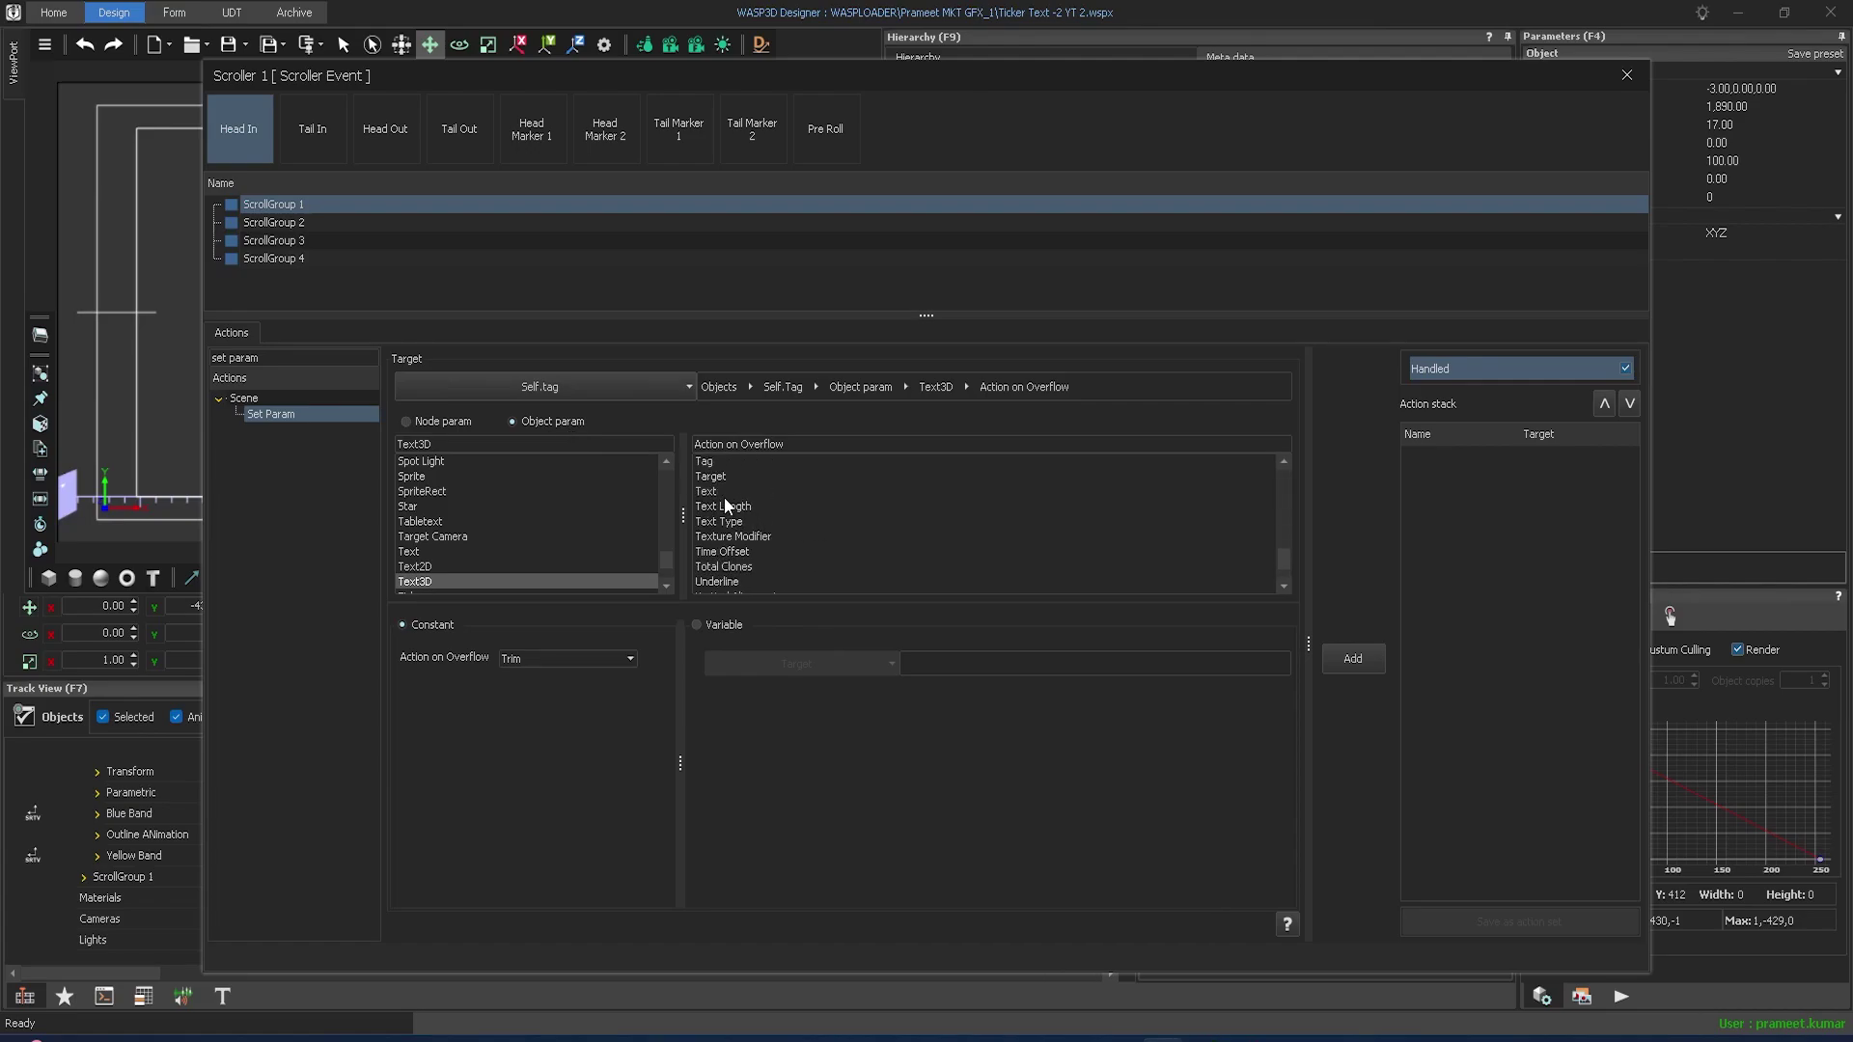
pyautogui.click(725, 492)
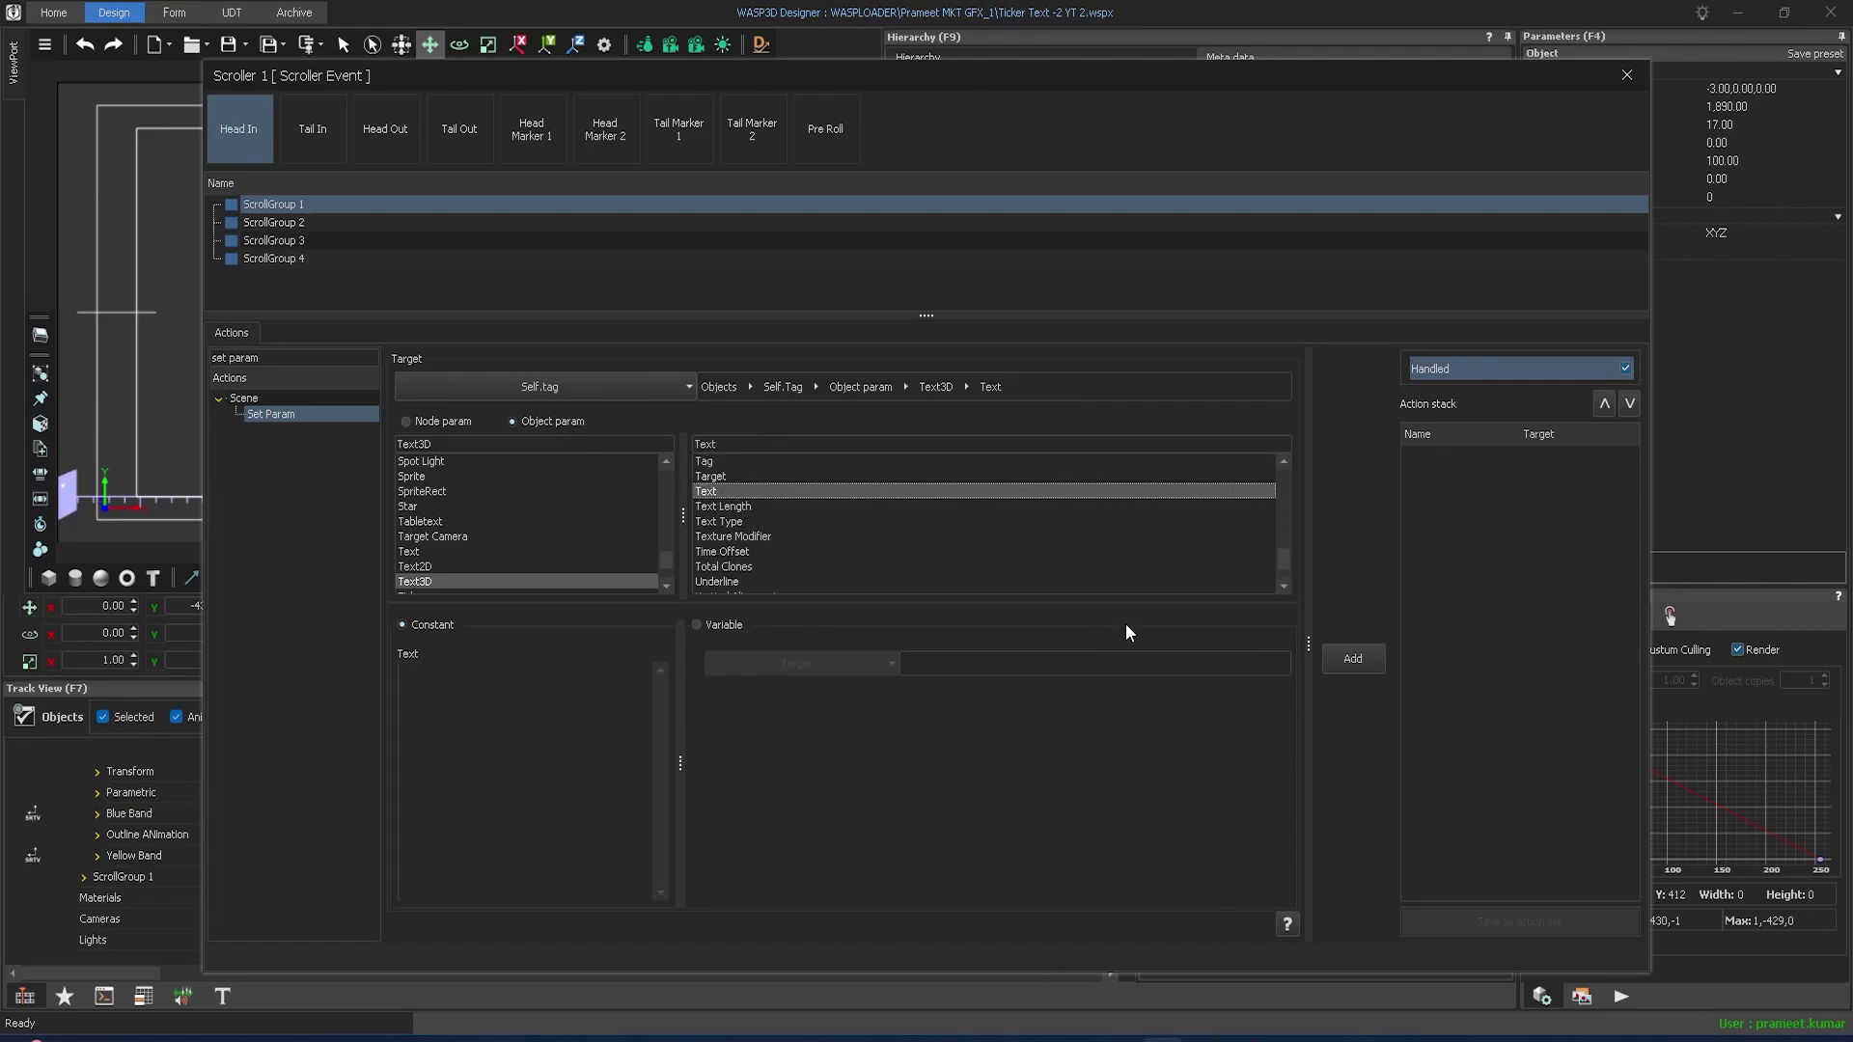
# - Bind the parameter to the variable at row 0, column 1 of UDT 1's local Scroller Data and add the Set Param action
pyautogui.click(724, 626)
pyautogui.click(891, 664)
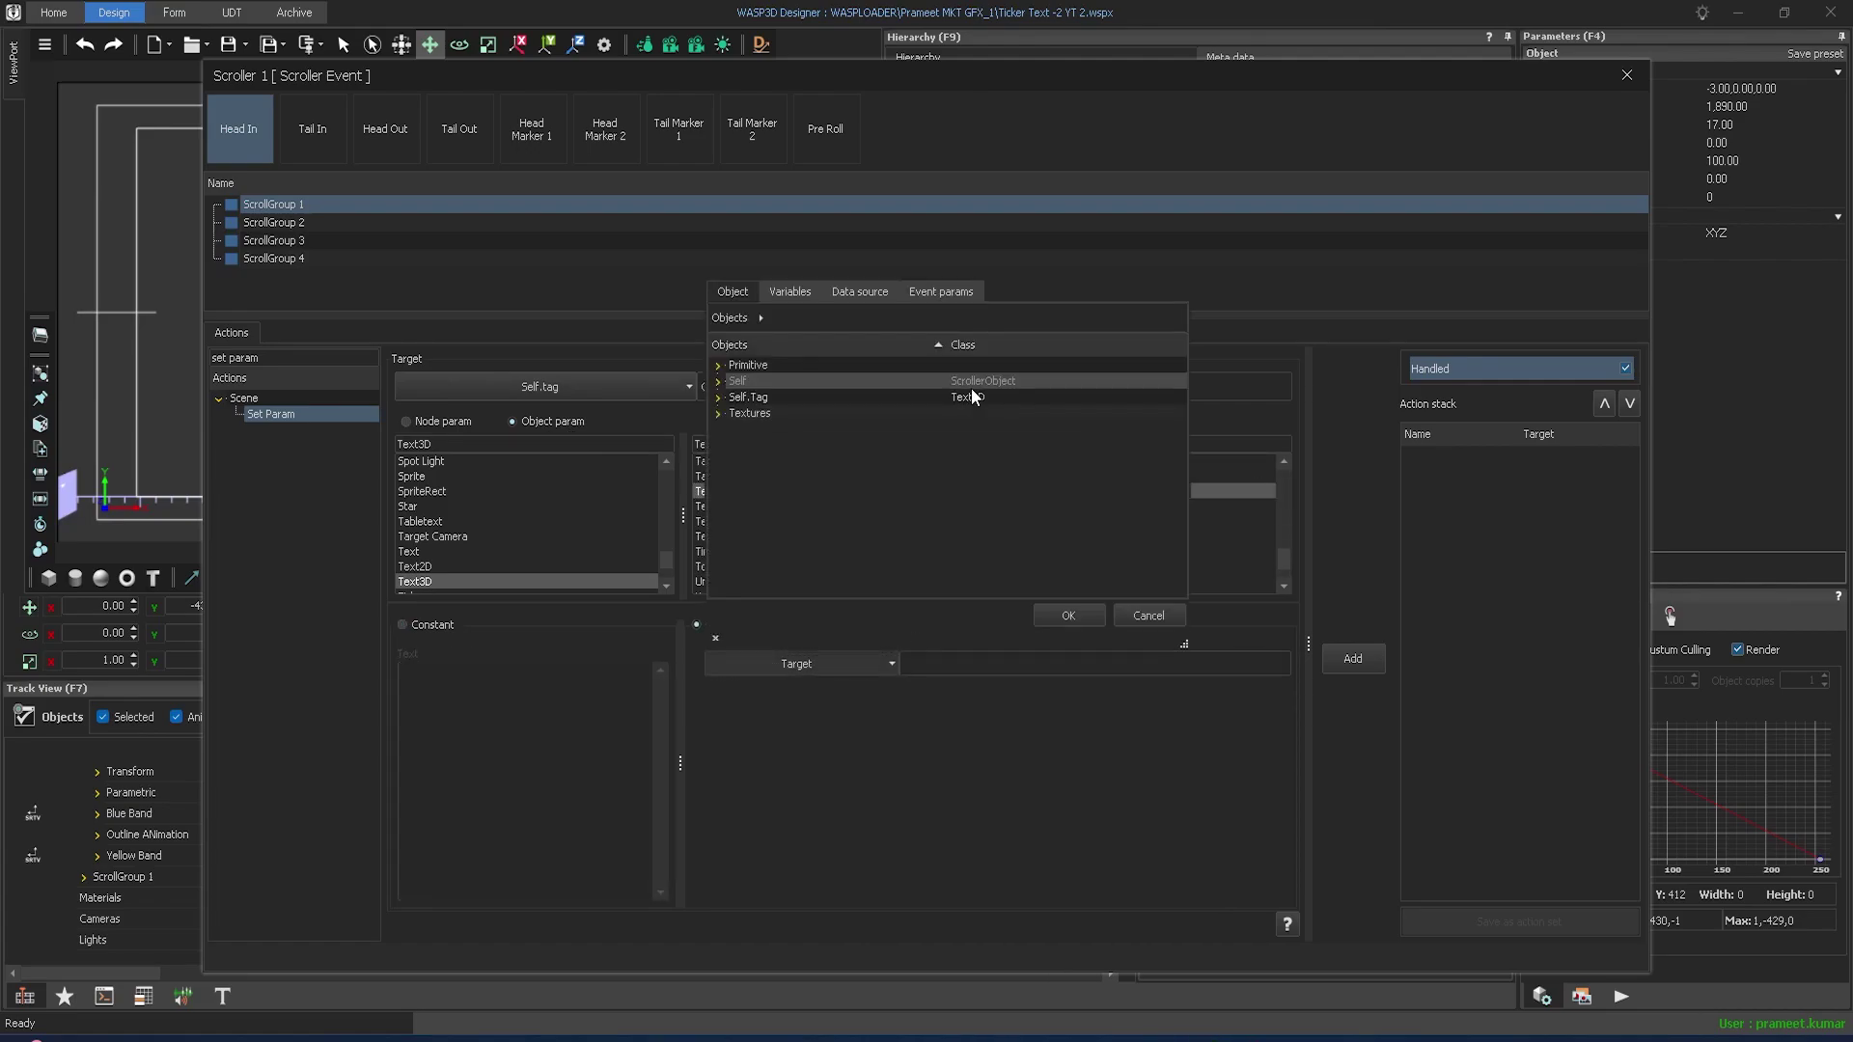
pyautogui.click(859, 291)
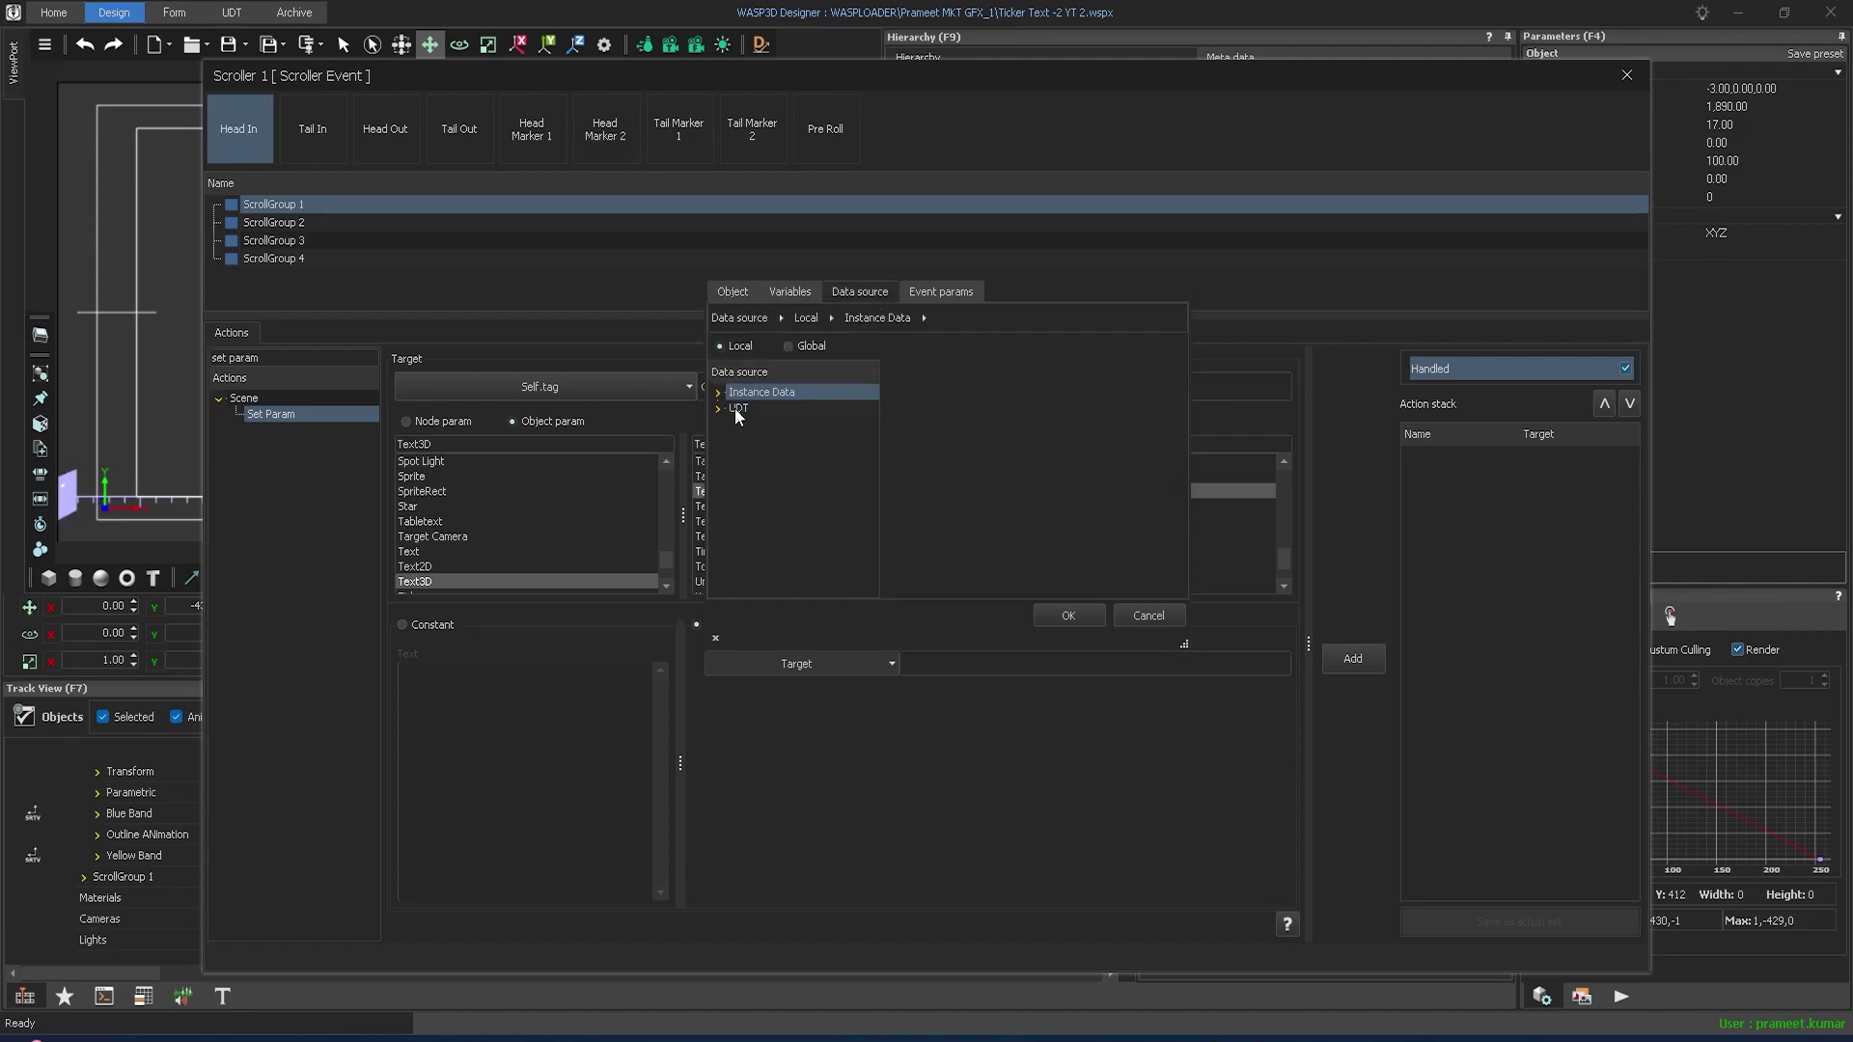
pyautogui.click(734, 424)
pyautogui.click(803, 442)
pyautogui.click(1028, 405)
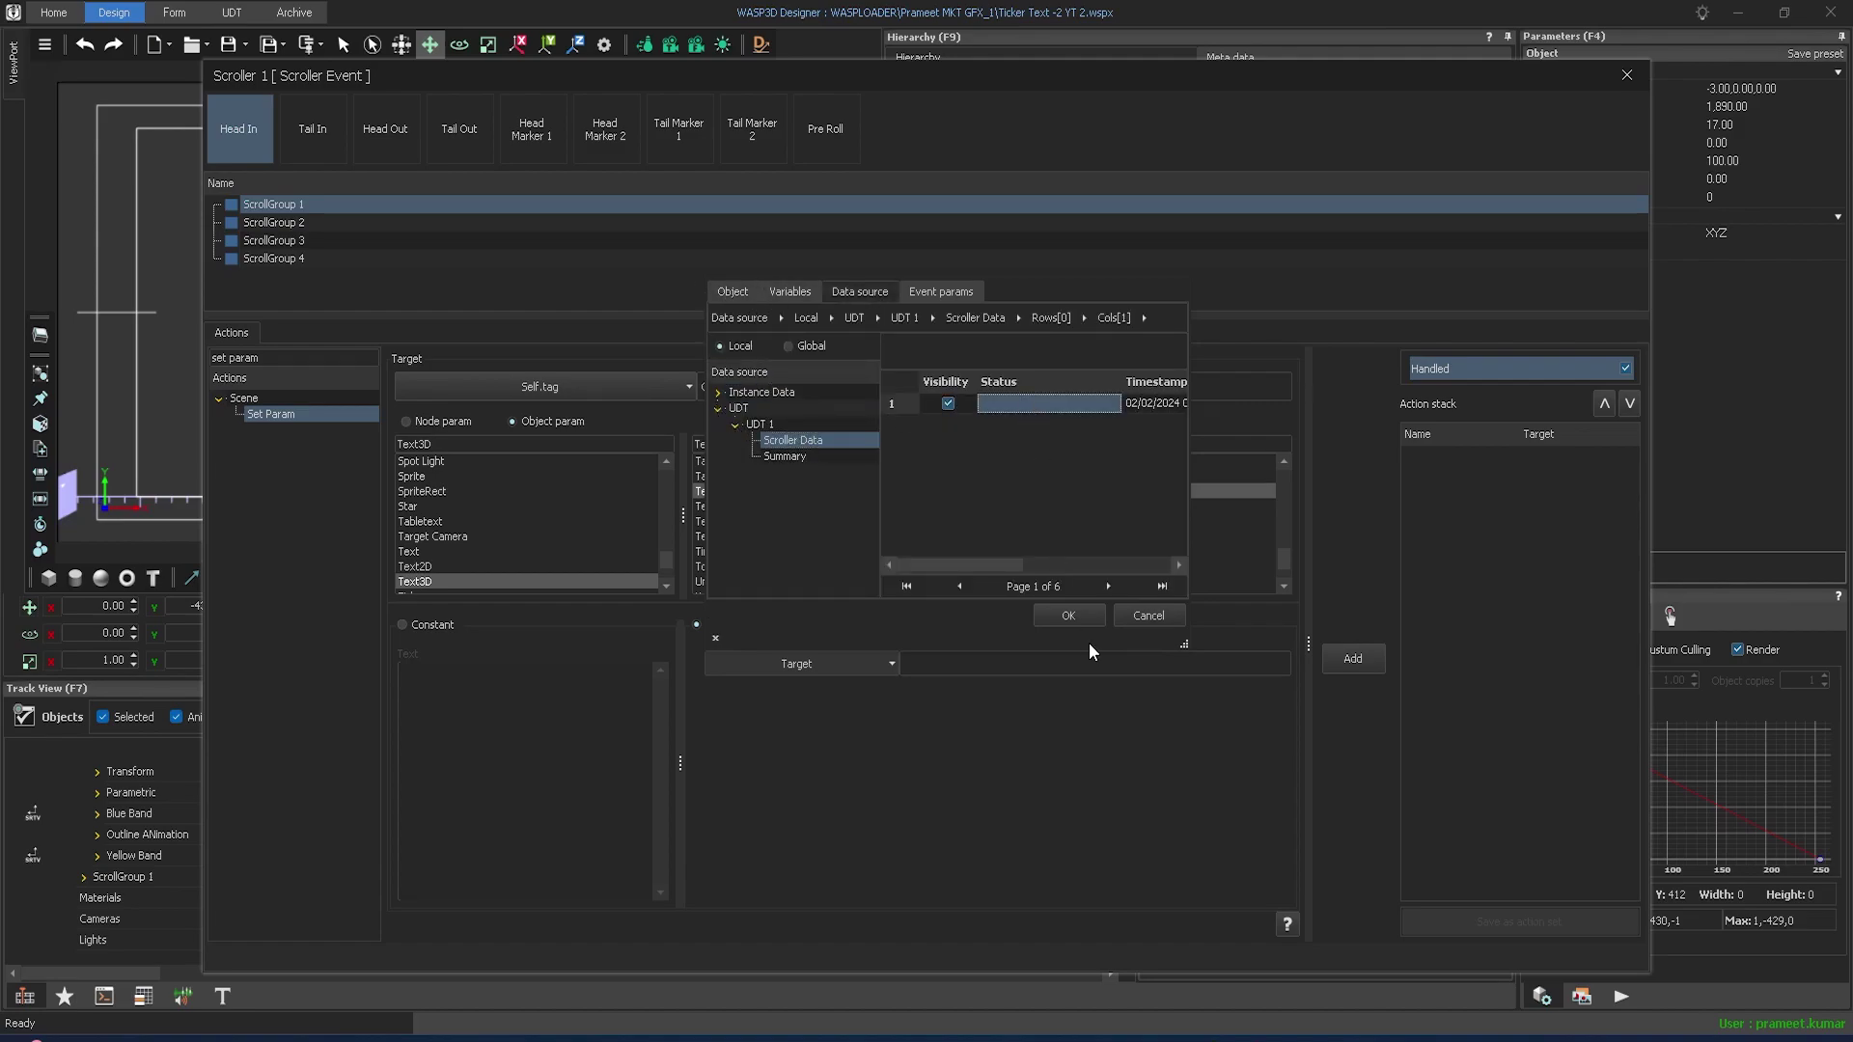
pyautogui.click(1081, 617)
pyautogui.click(1353, 658)
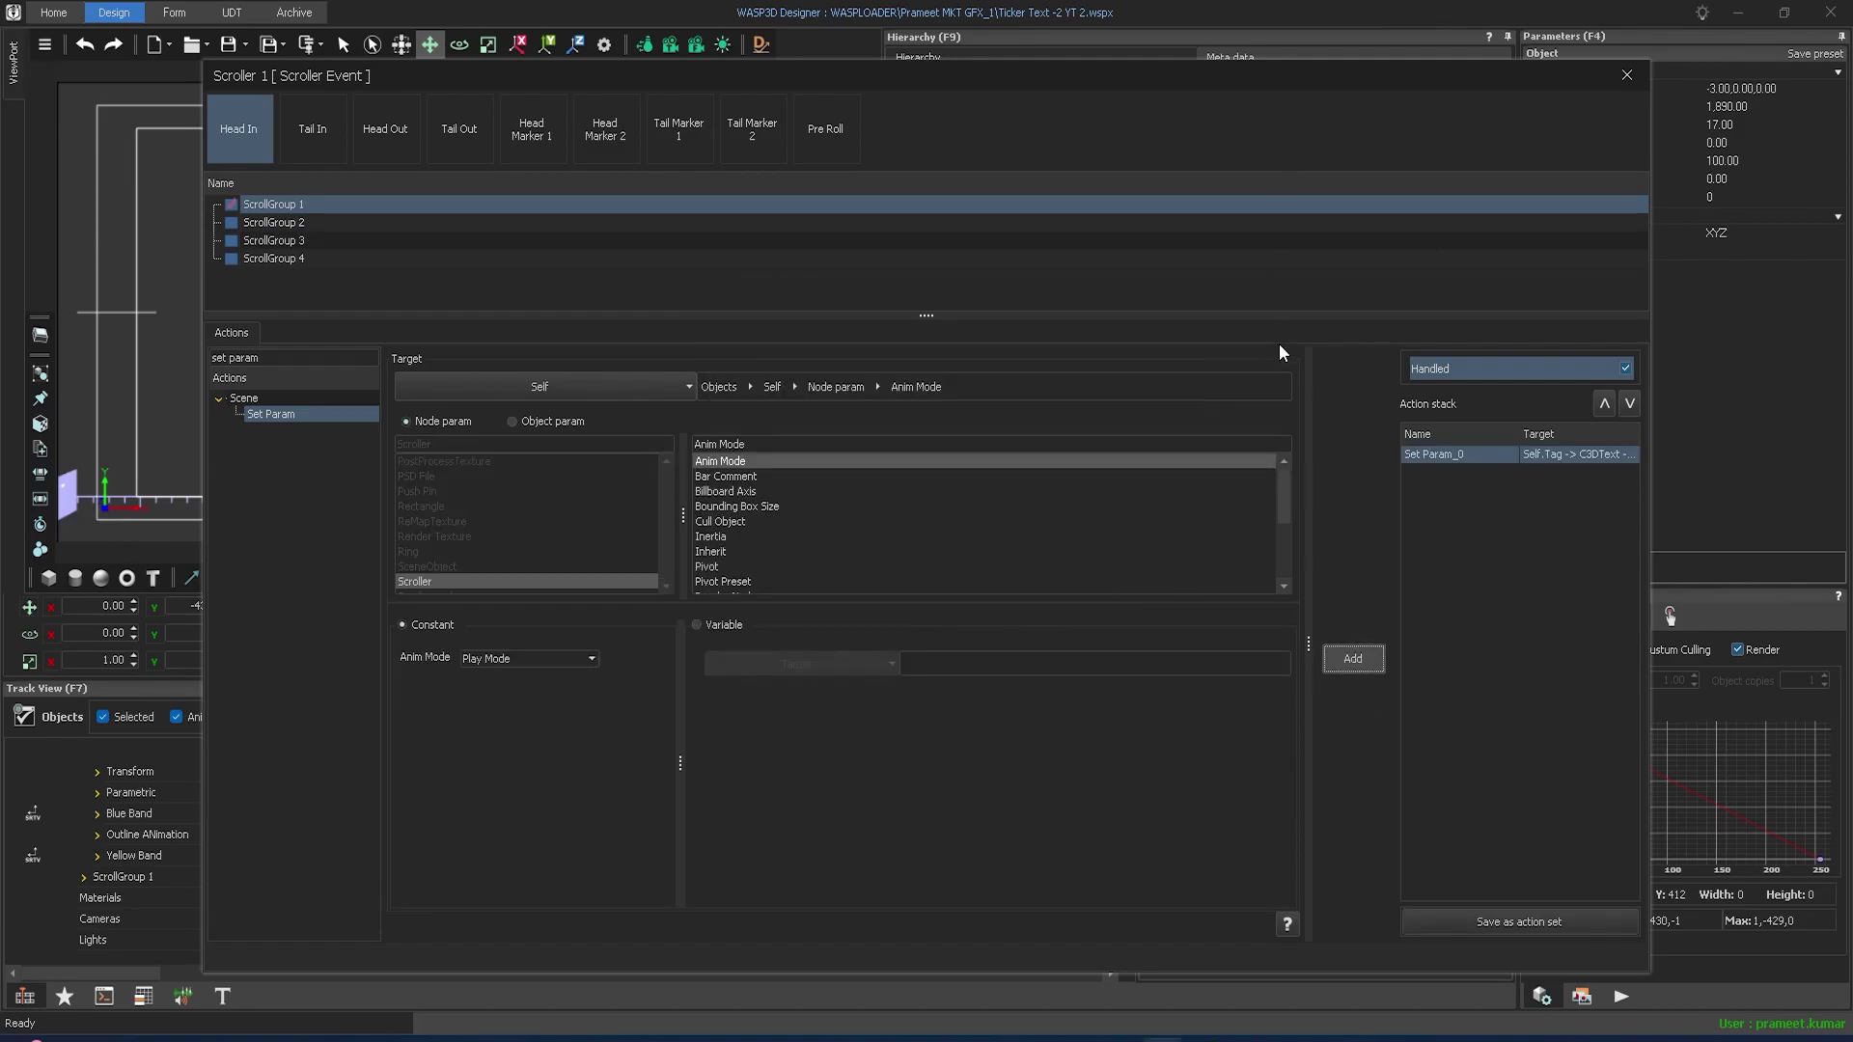
pyautogui.click(1454, 454)
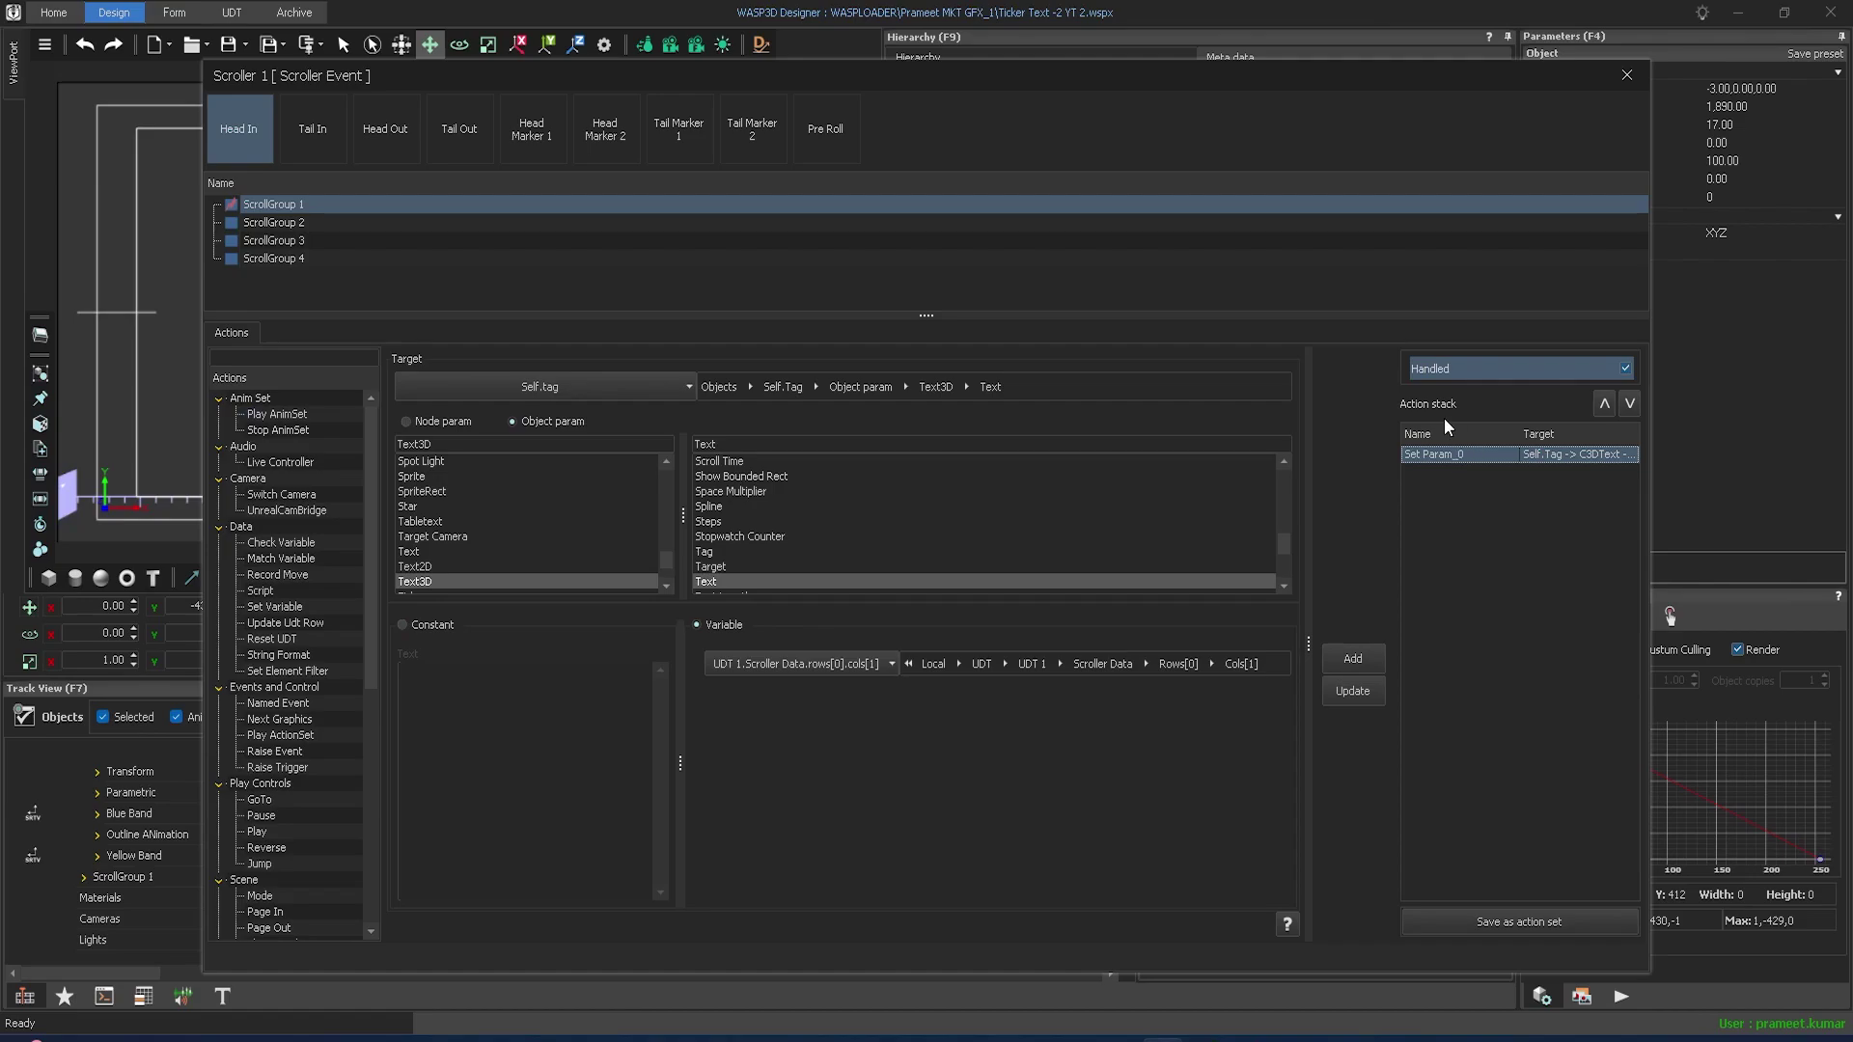
# - Set up a Record Move action that moves to the next record of UDT 1's local Scroller Data
pyautogui.click(292, 357)
pyautogui.write('record move')
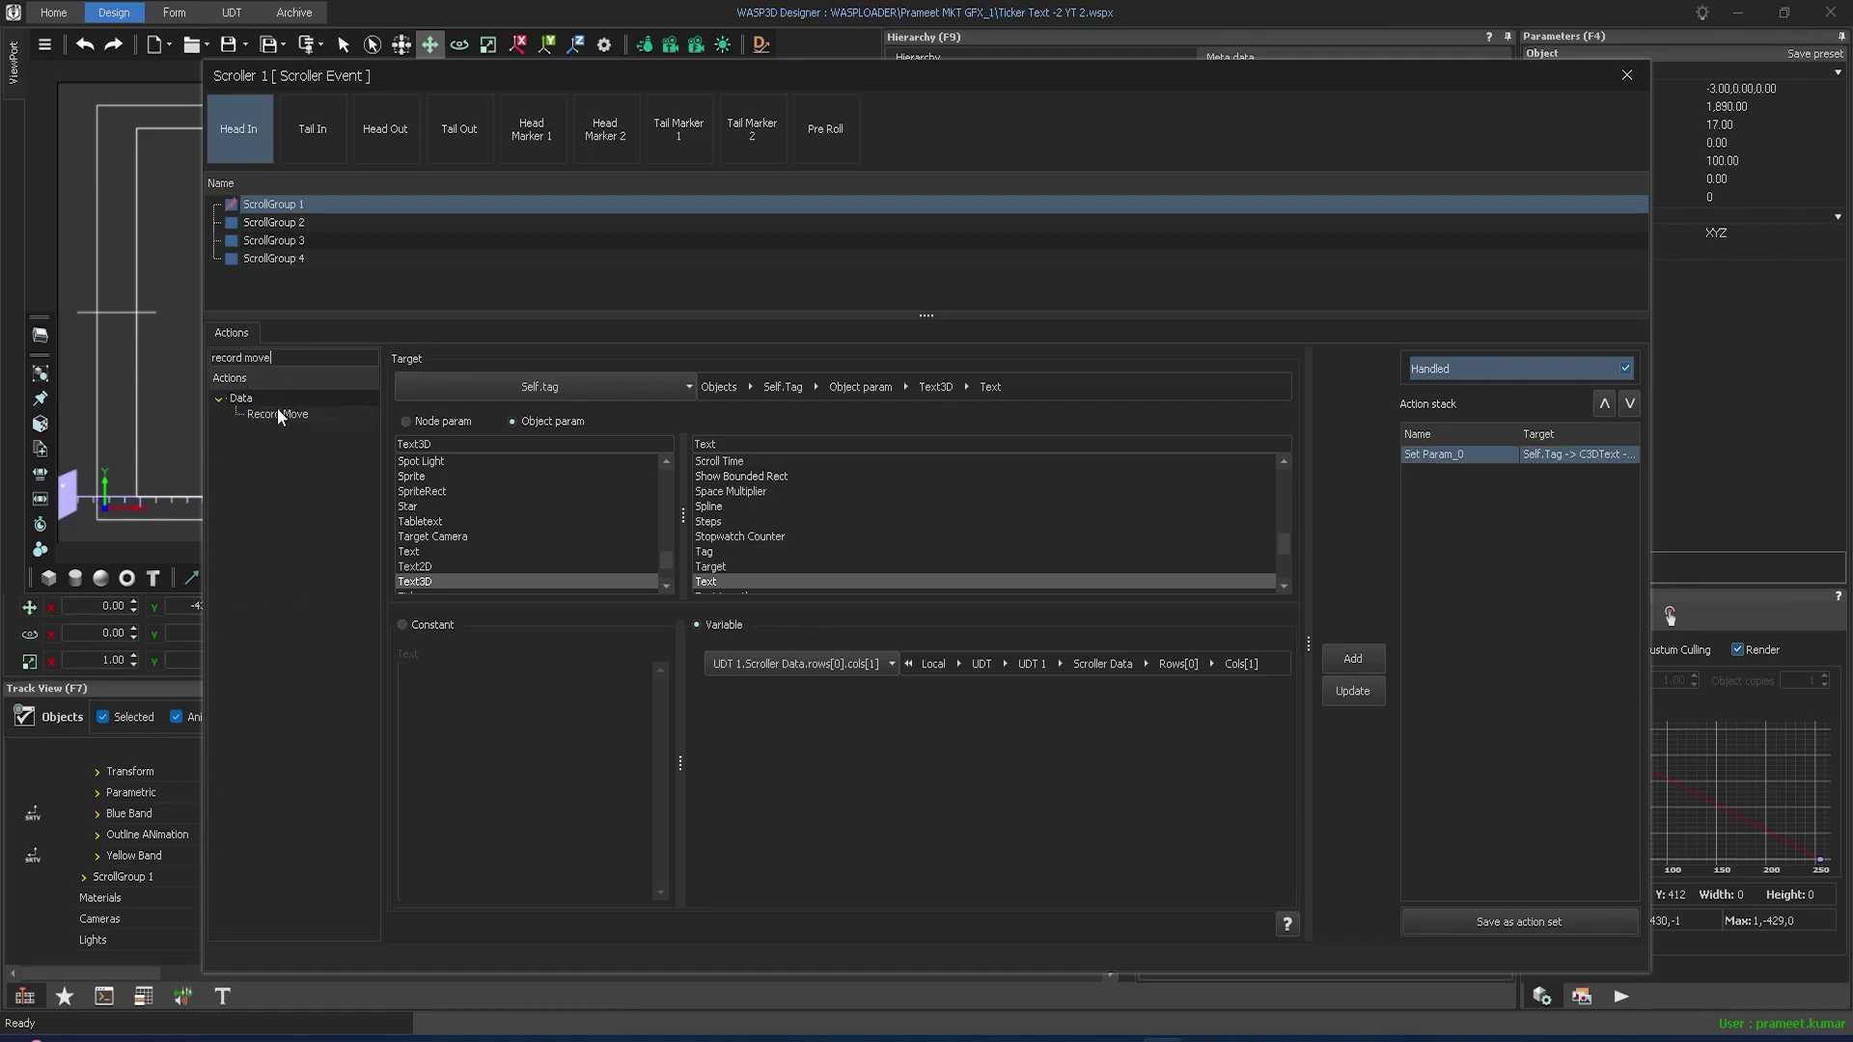
pyautogui.click(278, 414)
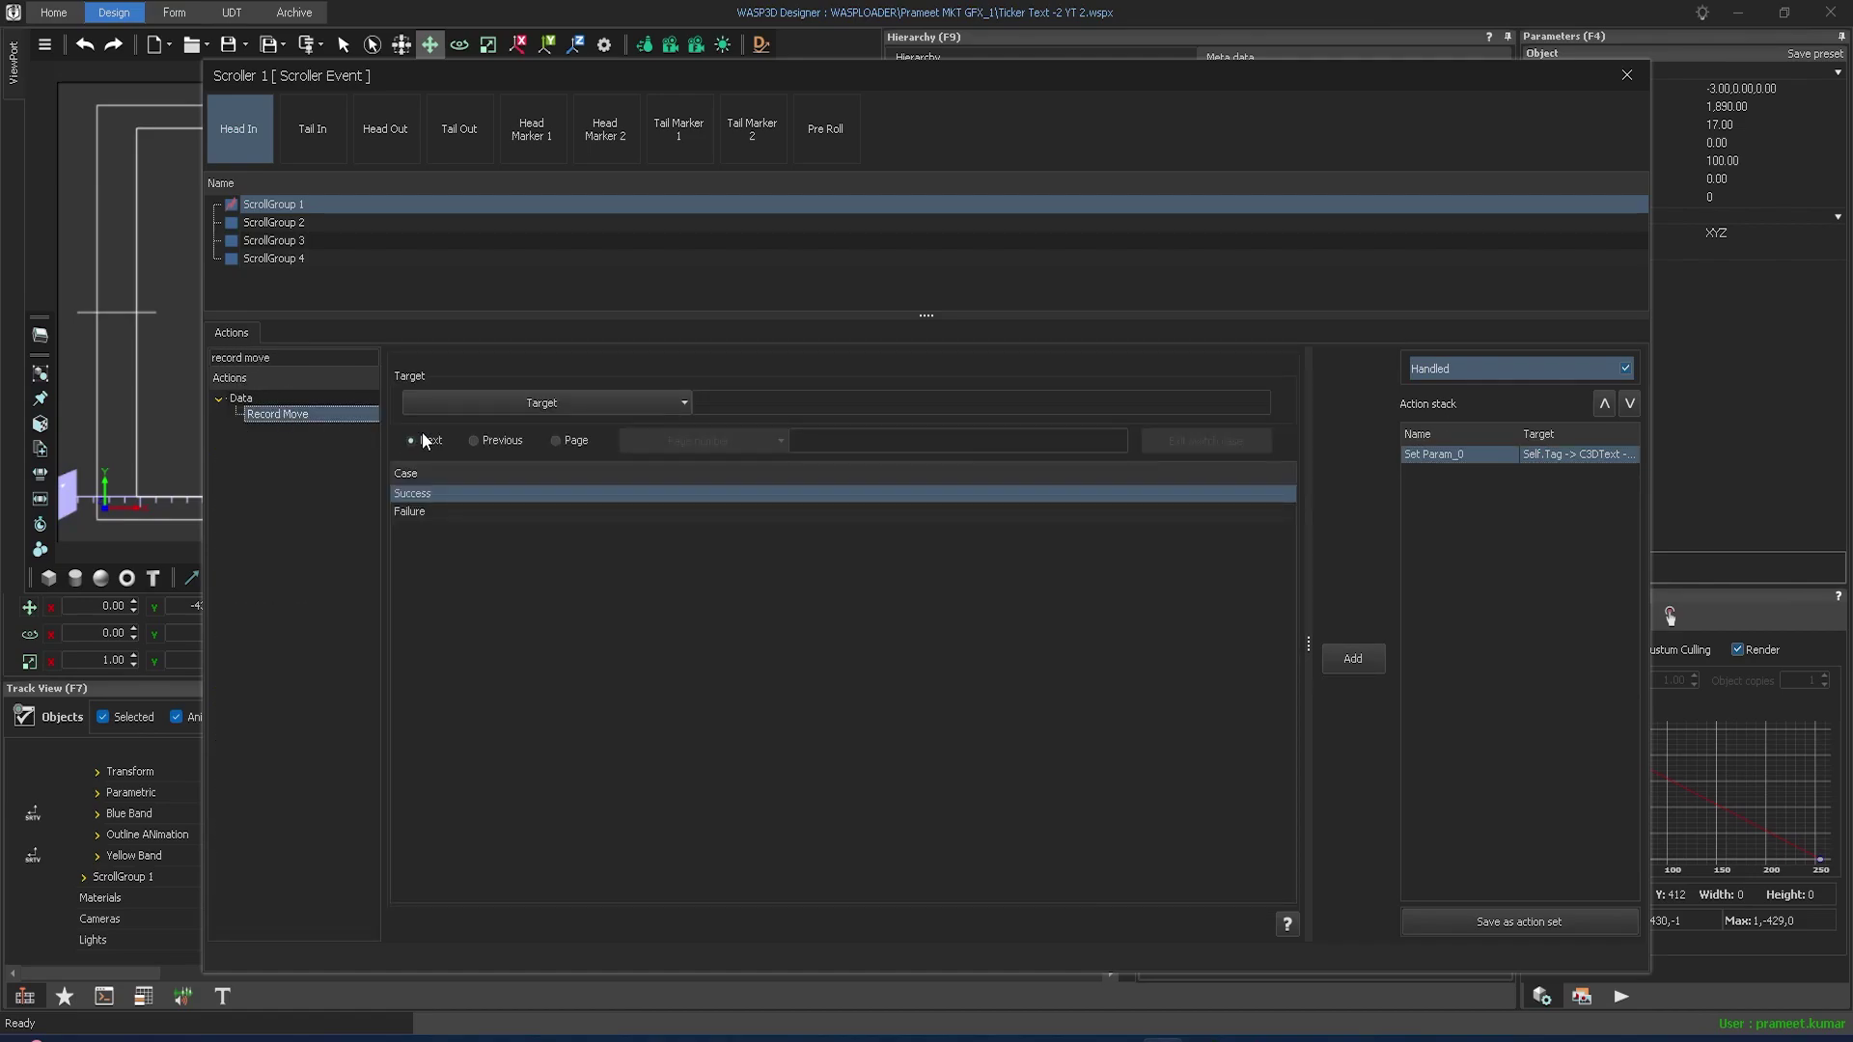
pyautogui.click(657, 402)
pyautogui.click(496, 556)
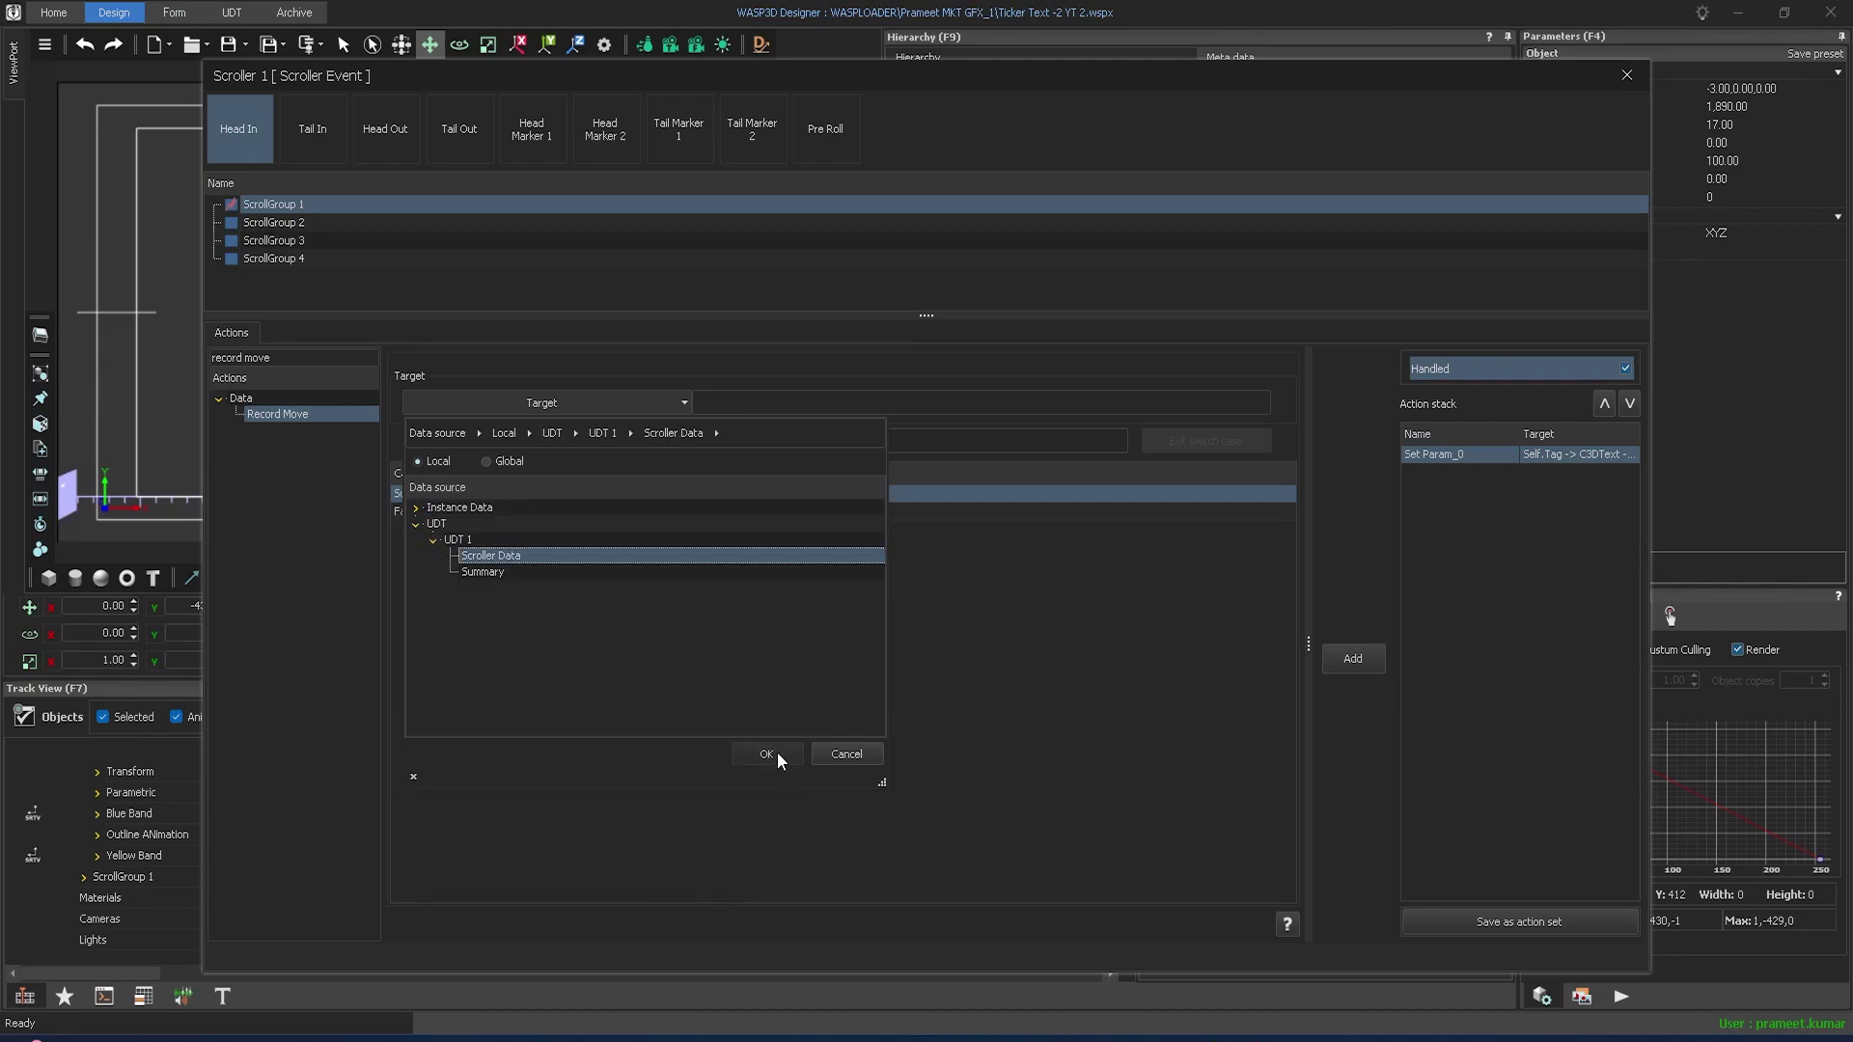
pyautogui.click(778, 754)
# - Give the Record Move's Failure case a Stop Scroller action on Scroller 1 and add the Record Move to the action stack
pyautogui.doubleClick(473, 514)
pyautogui.moveTo(288, 357); pyautogui.dragTo(110, 338)
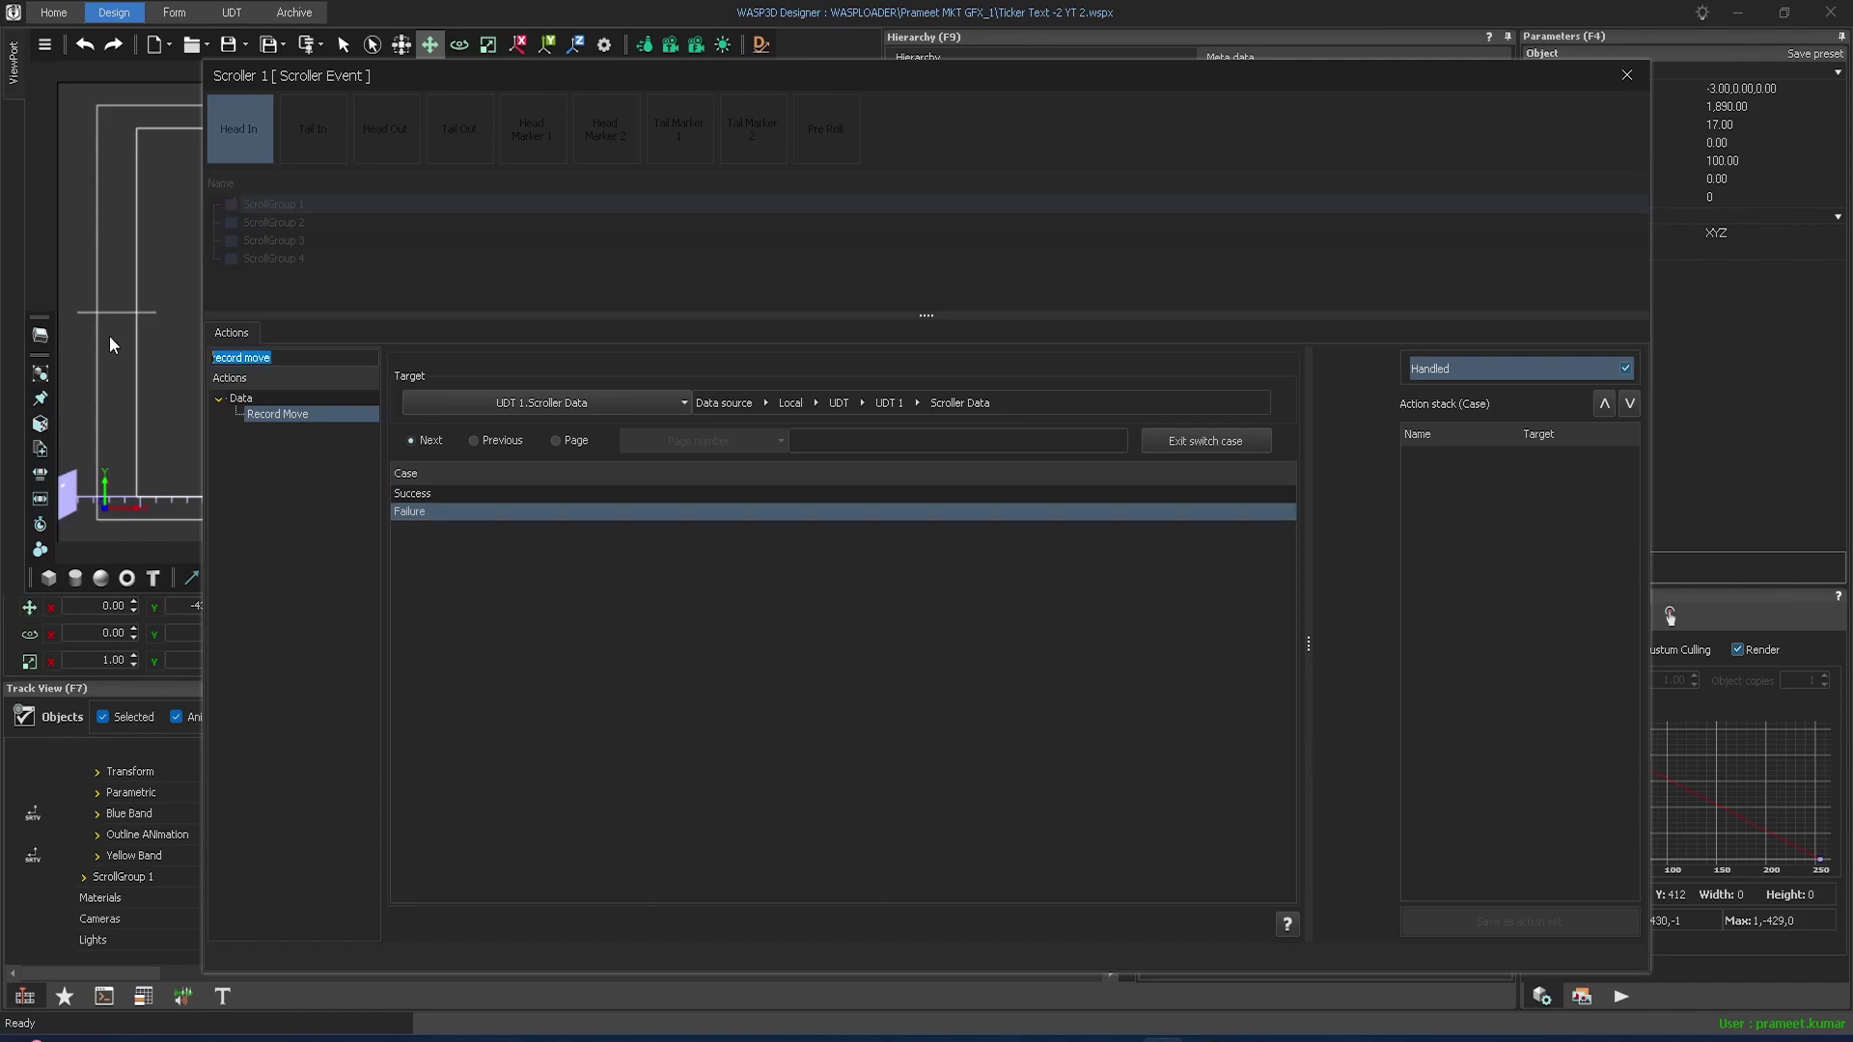
pyautogui.write('stop')
pyautogui.doubleClick(276, 446)
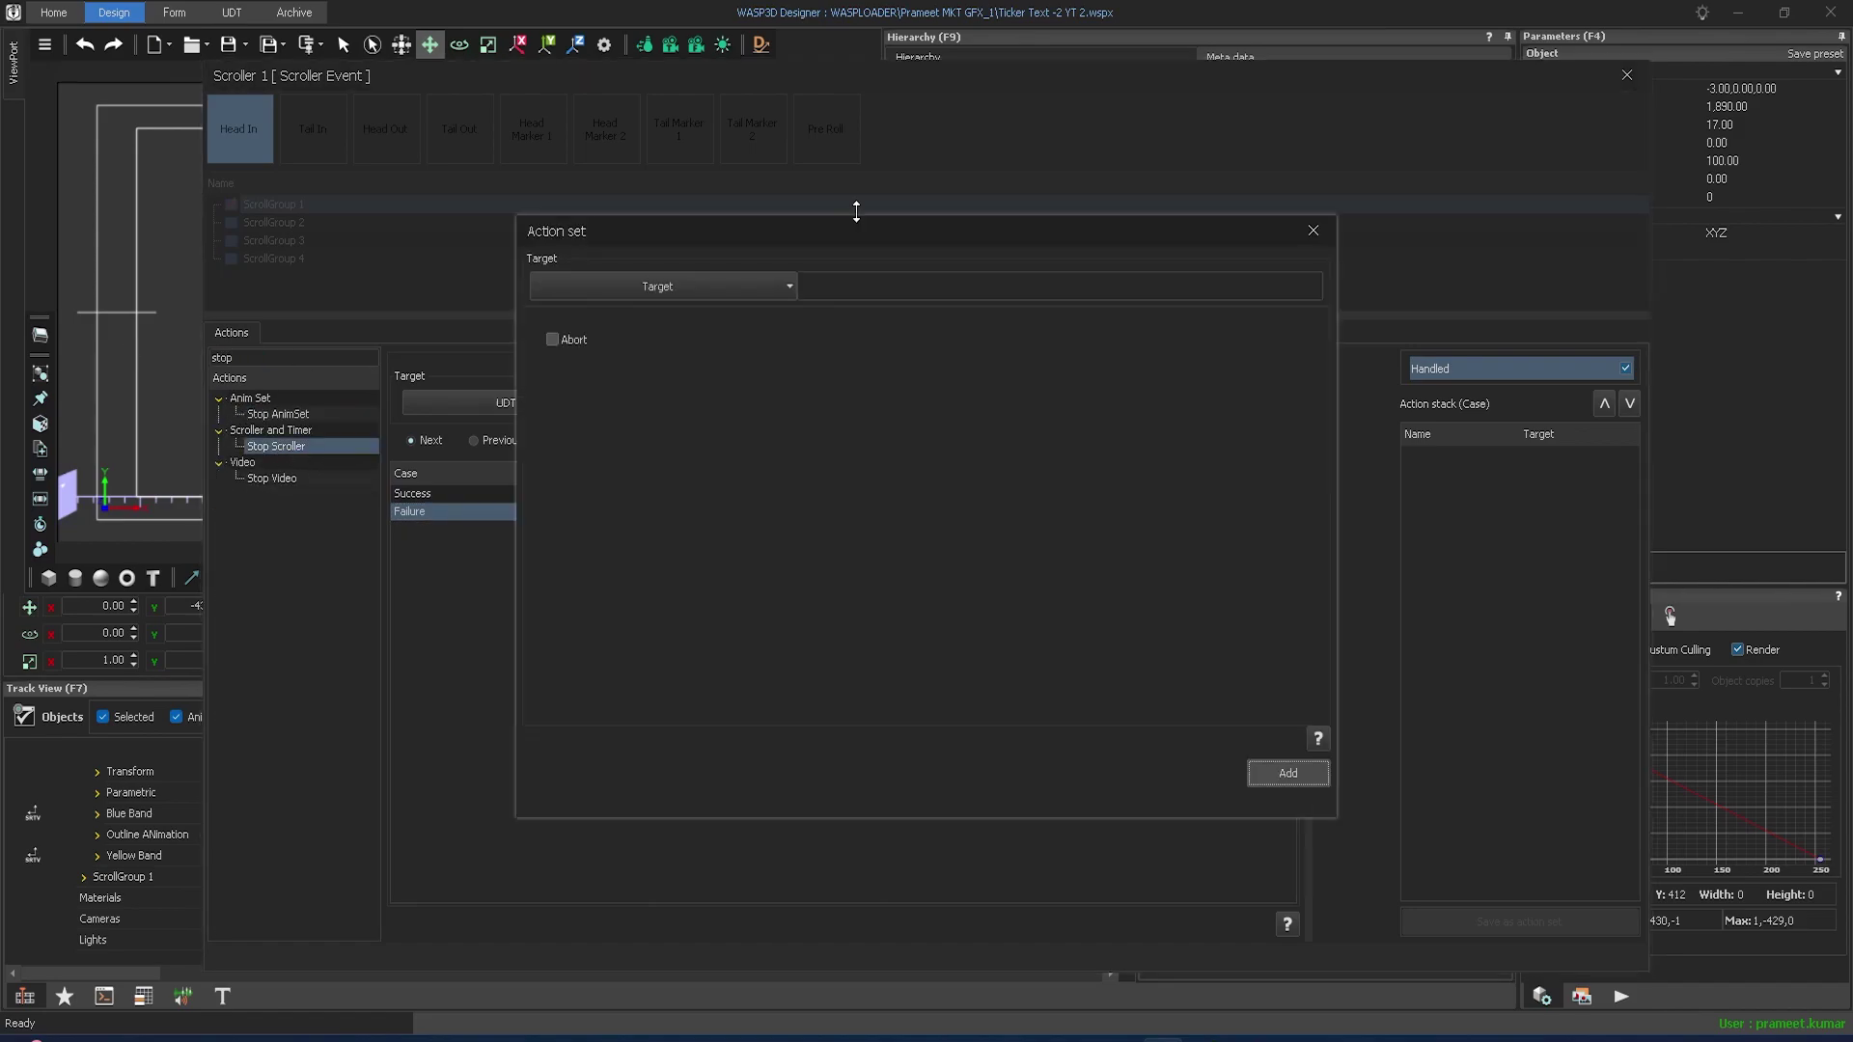
pyautogui.click(768, 287)
pyautogui.click(591, 404)
pyautogui.click(893, 639)
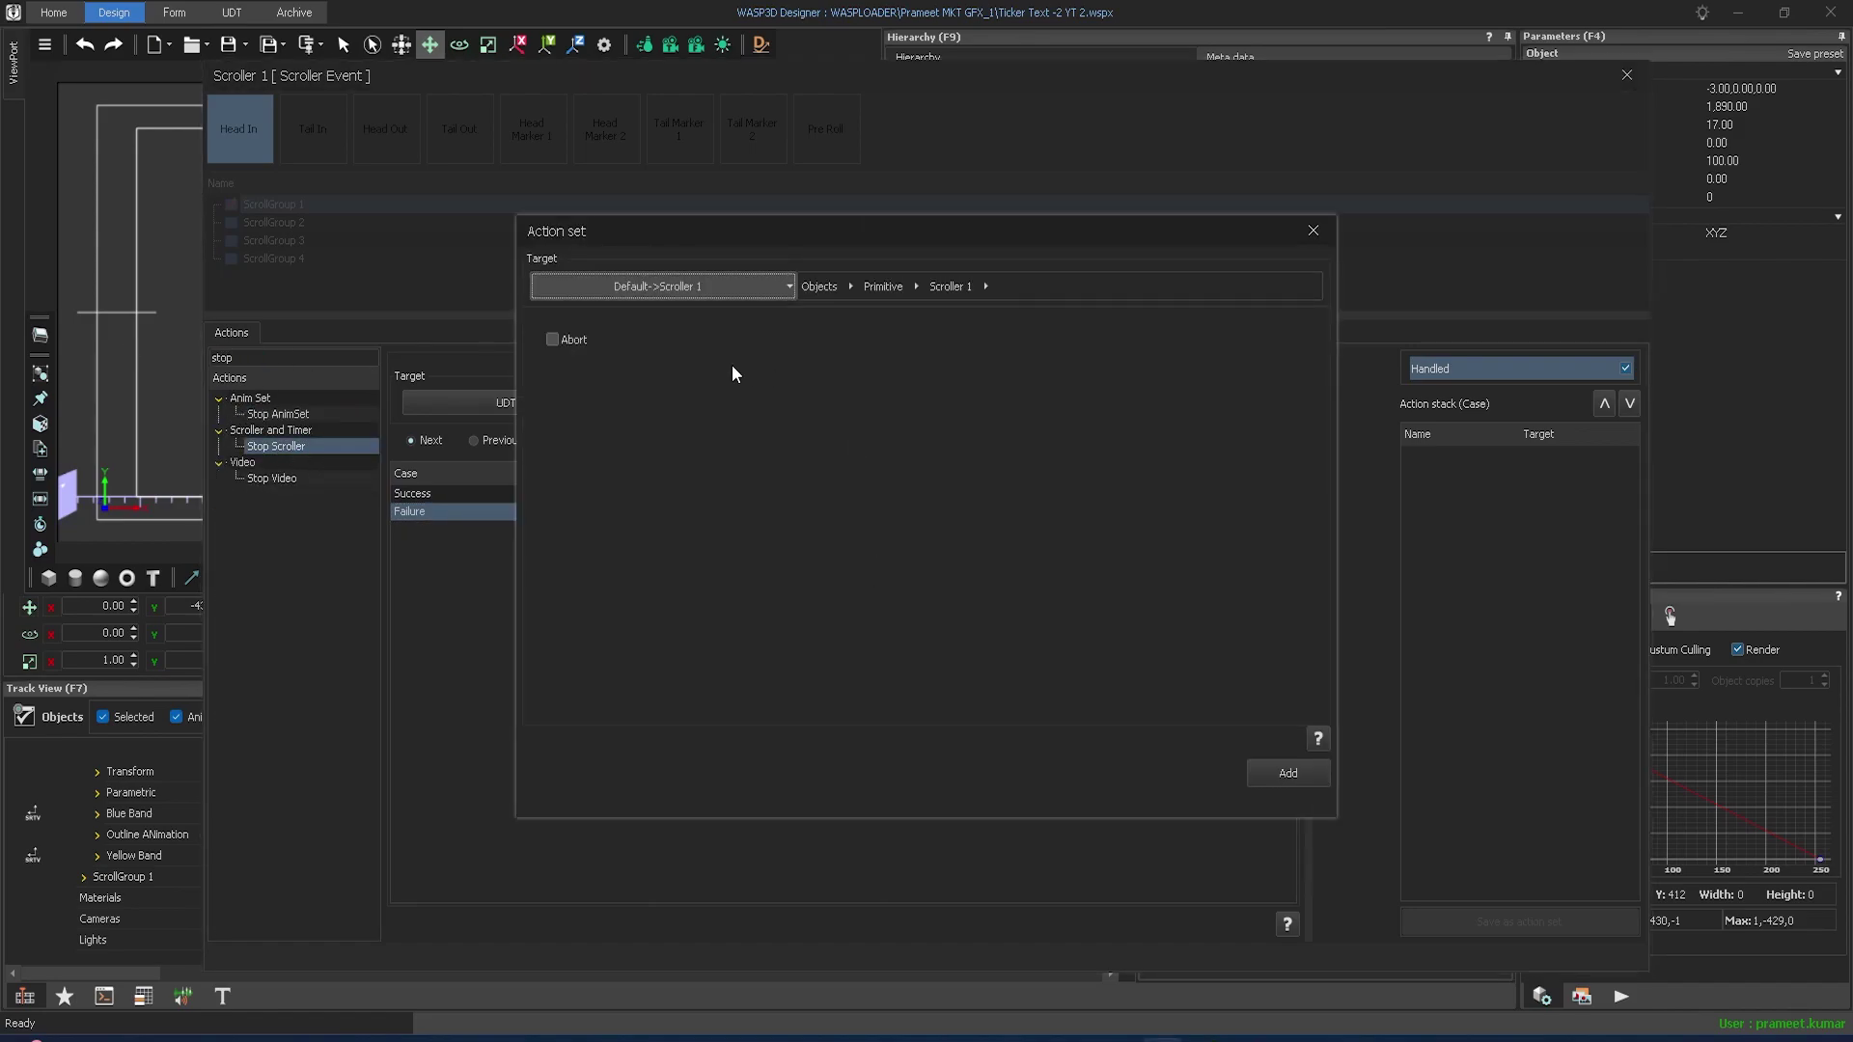
pyautogui.click(1289, 772)
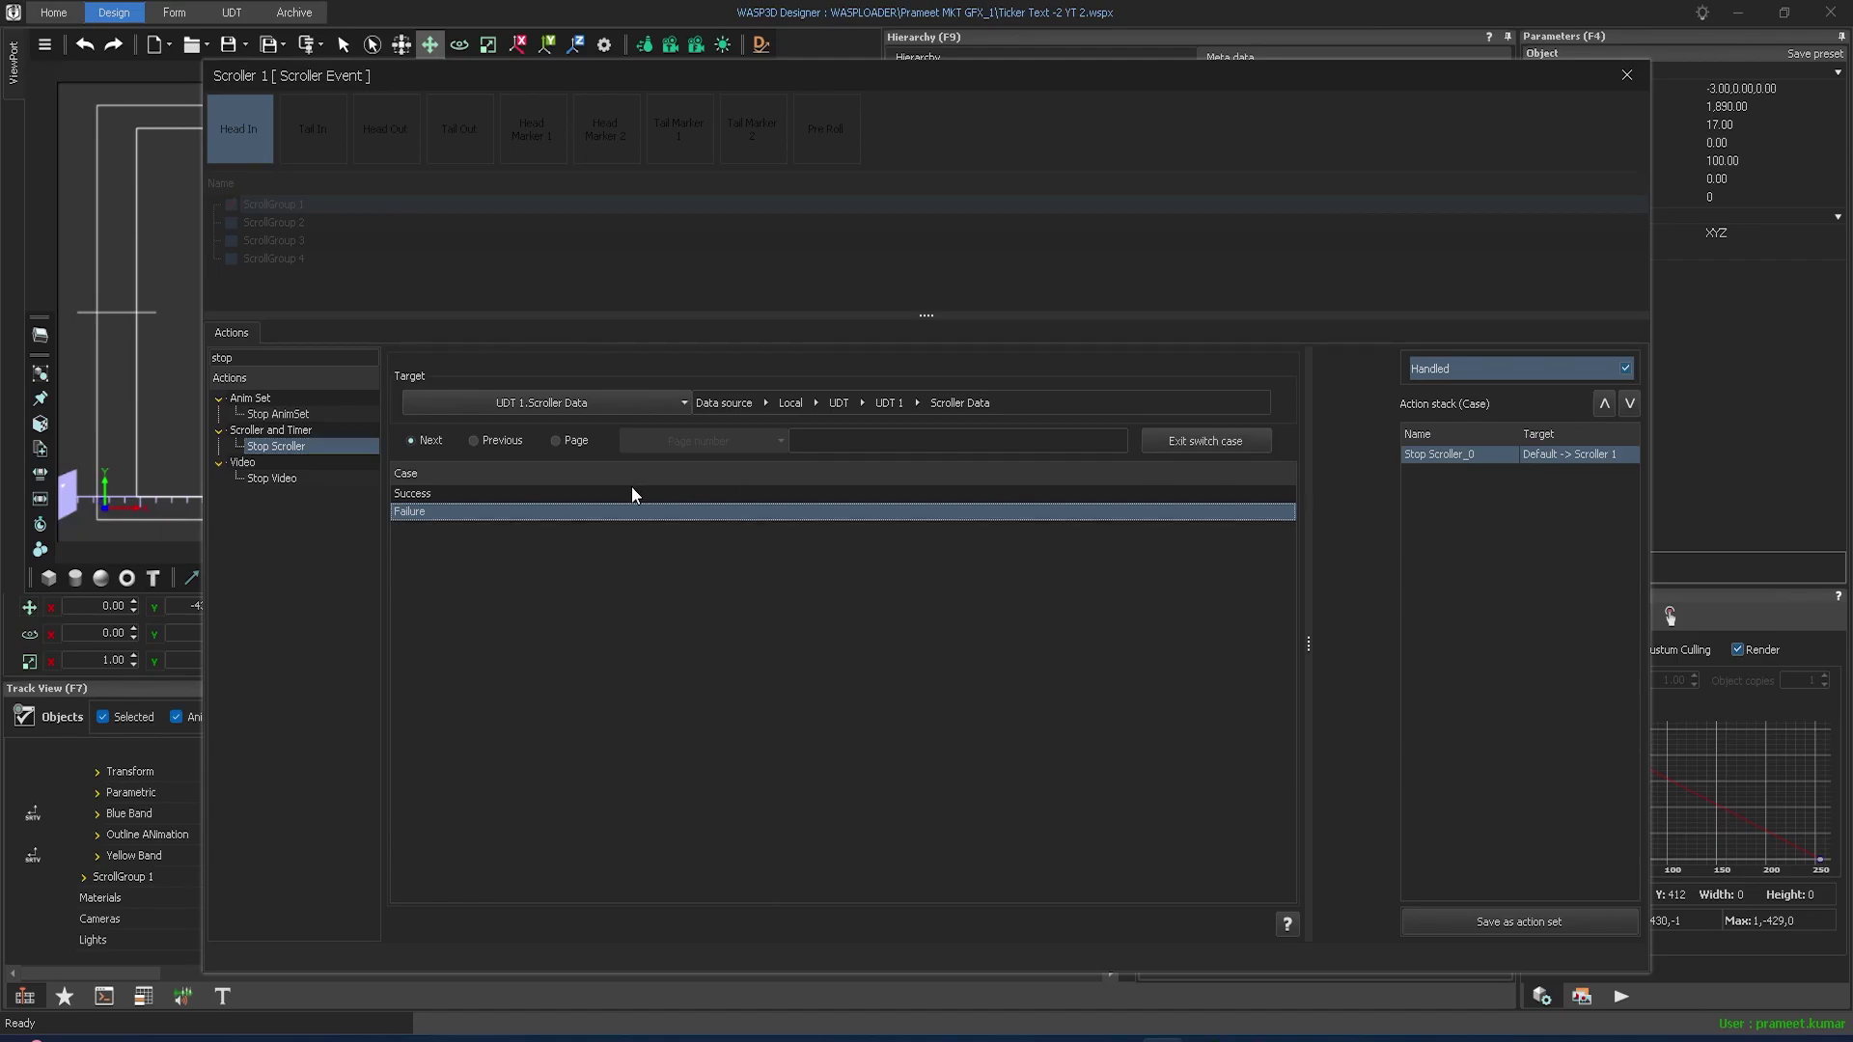
pyautogui.click(1214, 444)
pyautogui.click(1353, 659)
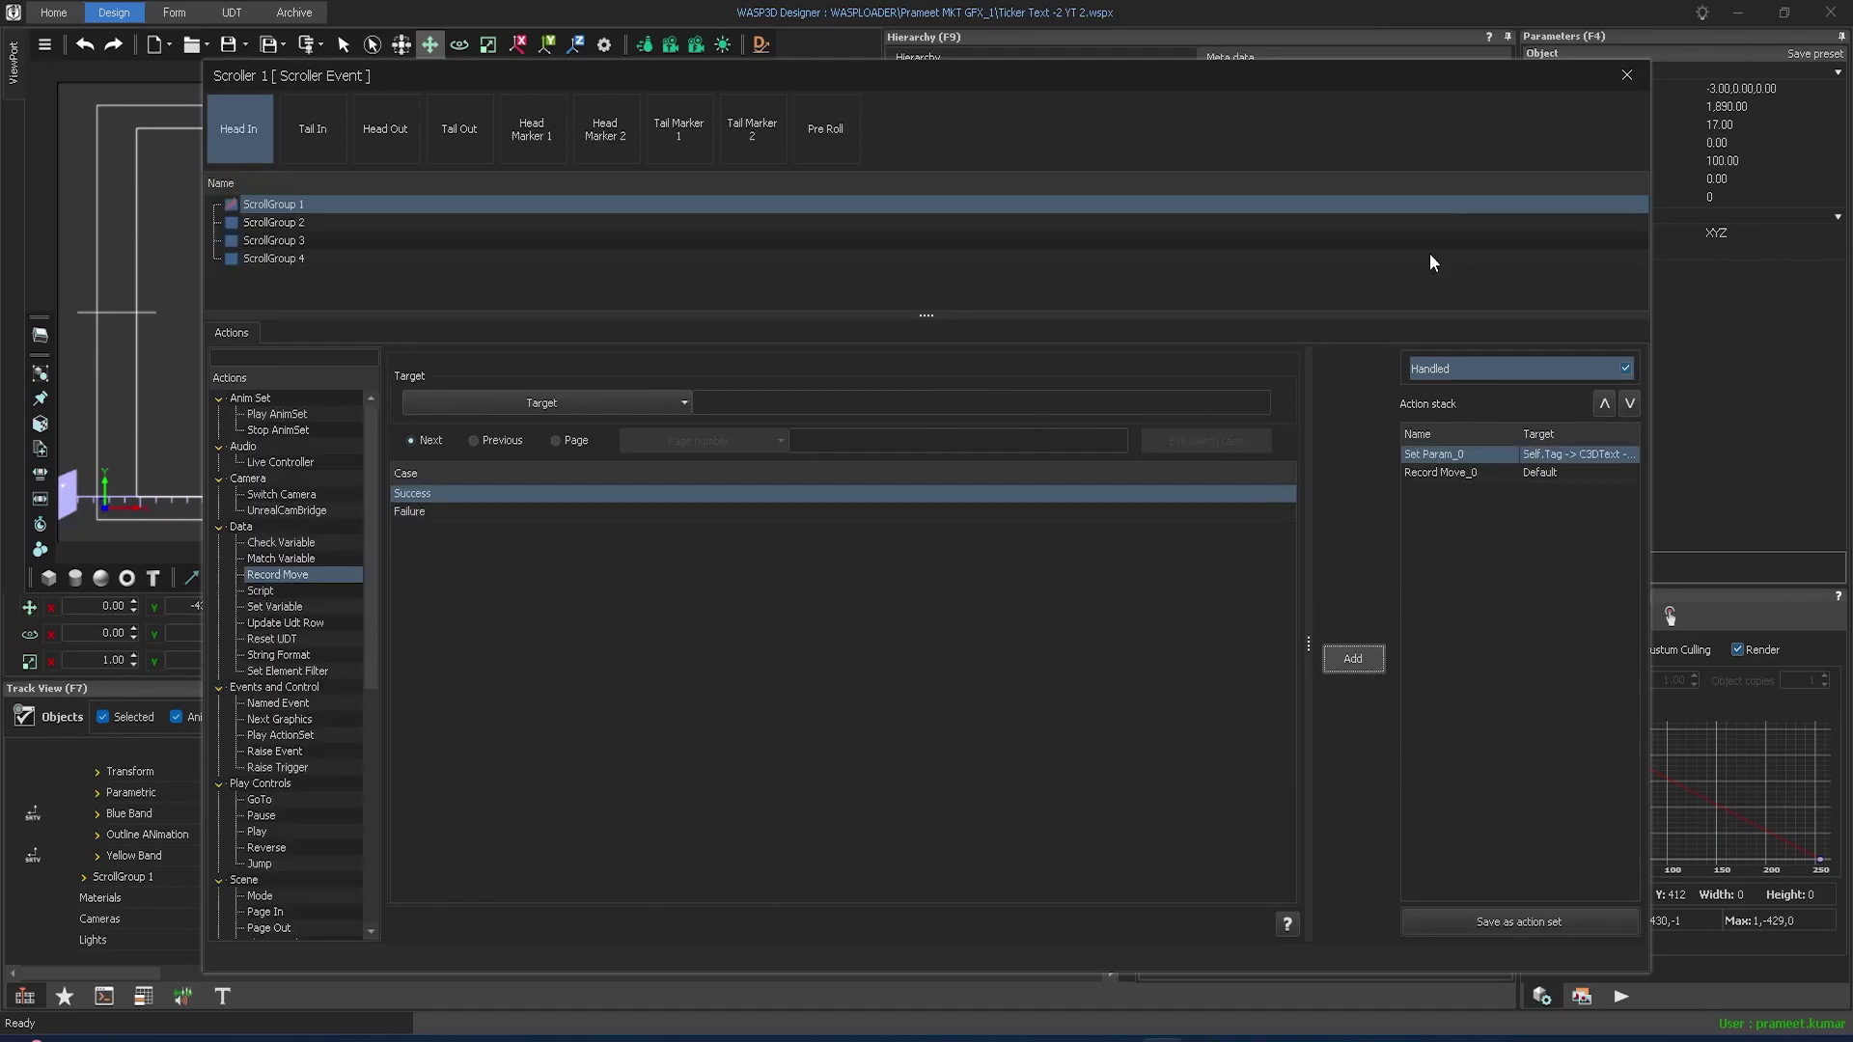
# - Nest ScrollGroups 2, 3 and 4 under ScrollGroup 1 so they share its Head In actions, and close the scroller events
pyautogui.click(302, 227)
pyautogui.click(297, 243)
pyautogui.click(296, 257)
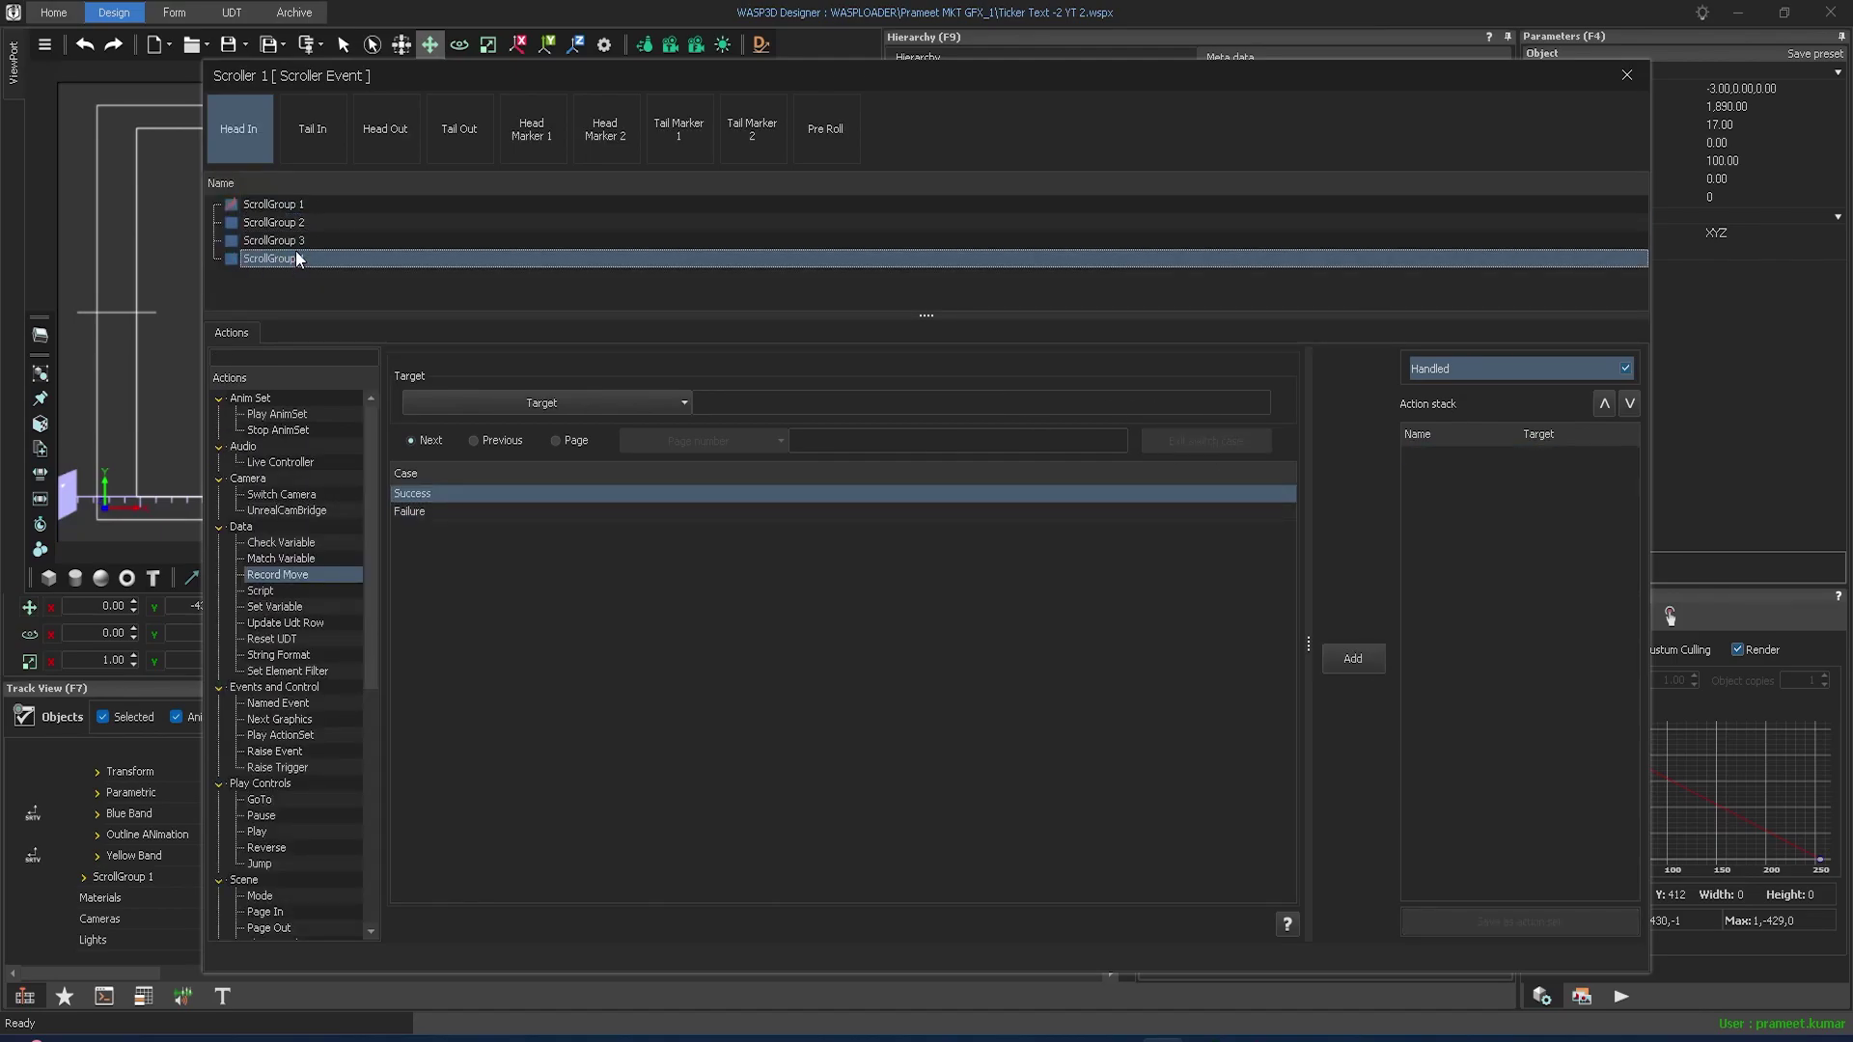
pyautogui.moveTo(298, 228); pyautogui.dragTo(277, 217)
pyautogui.press('Up')
pyautogui.press('Up')
pyautogui.press('Up')
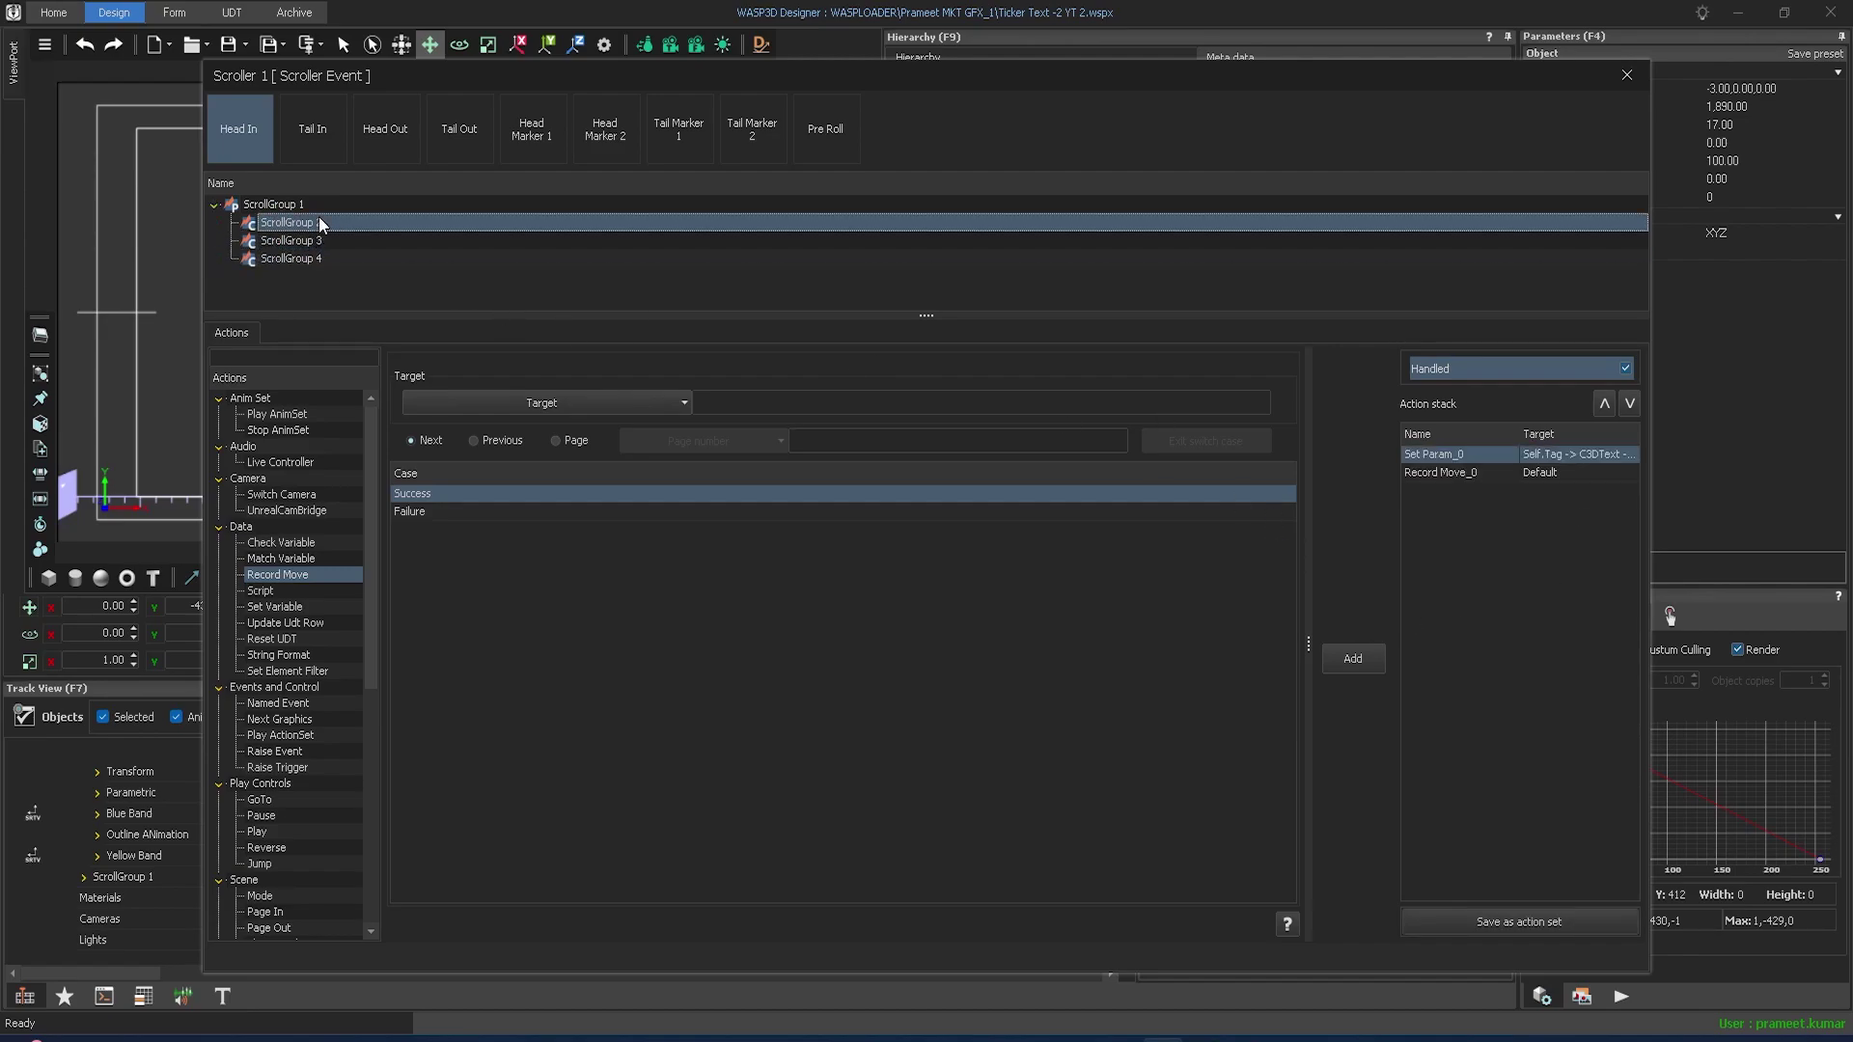
pyautogui.click(1628, 75)
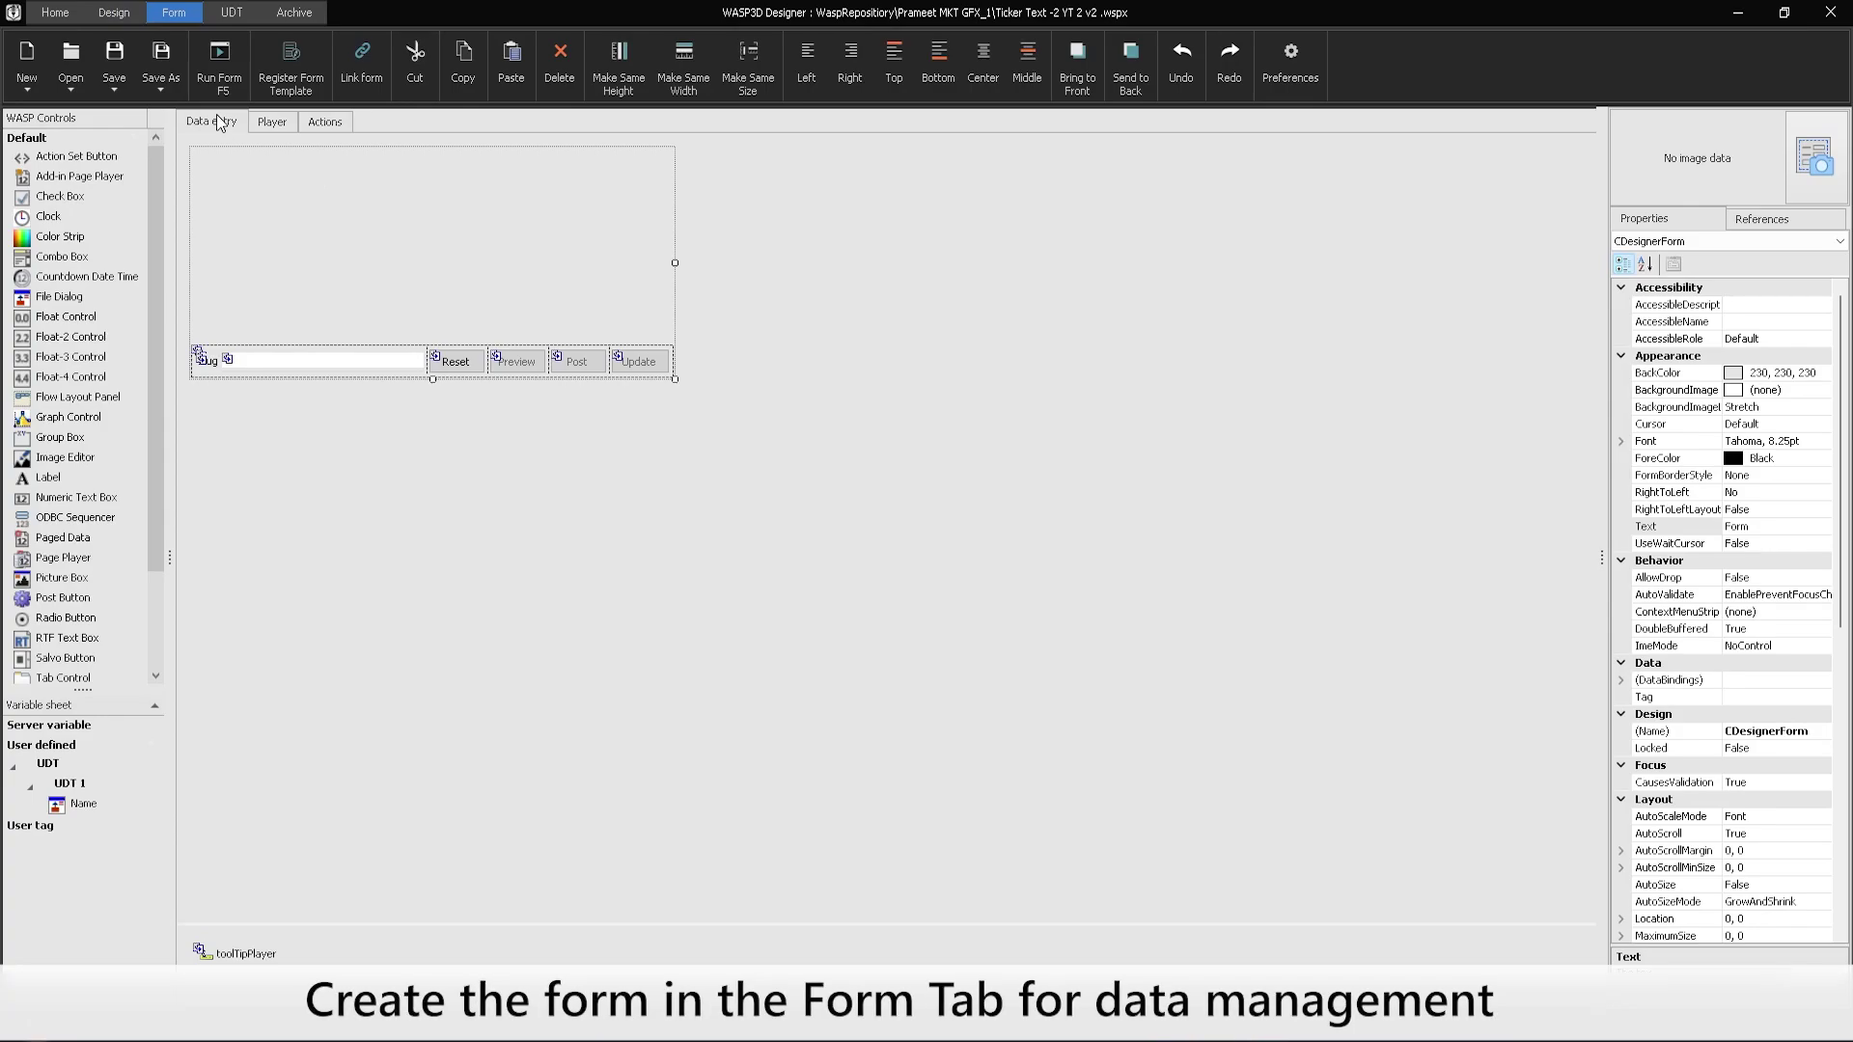
# - Convert the template's form to a combined player and data entry form
pyautogui.rightClick(217, 115)
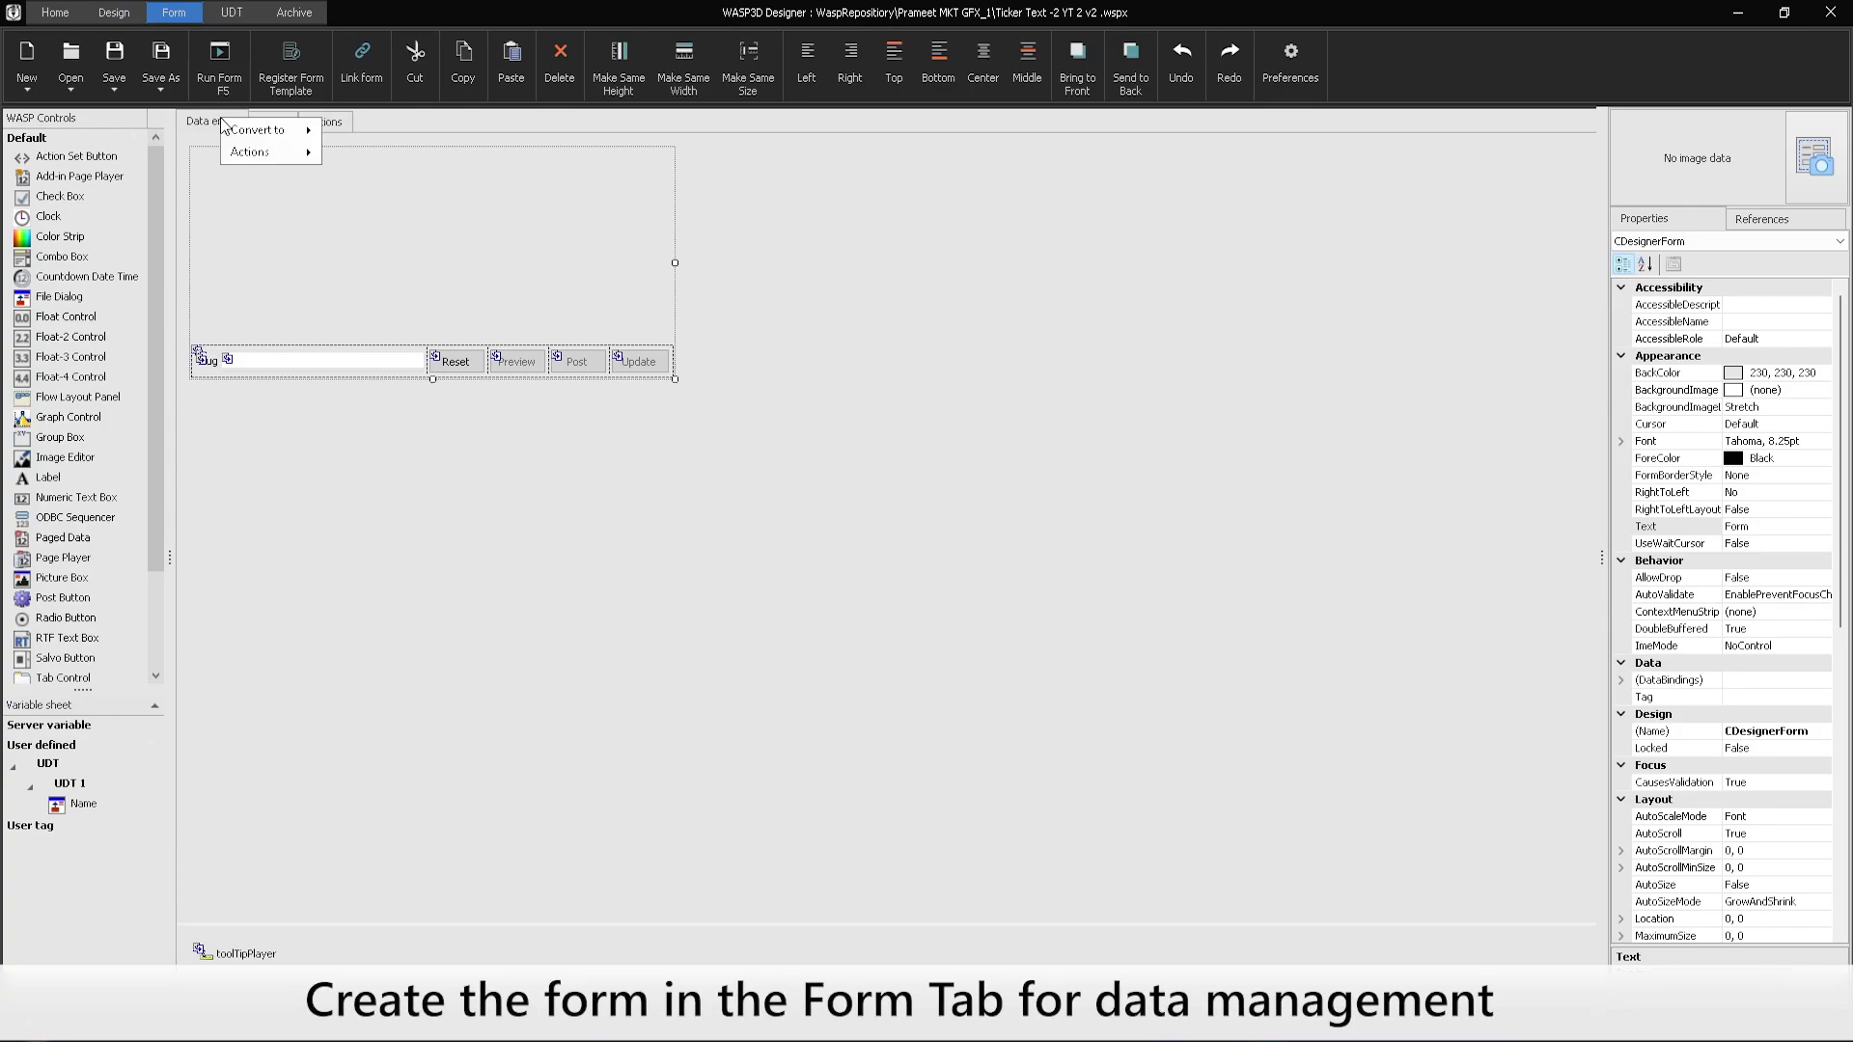
pyautogui.click(367, 142)
pyautogui.click(965, 587)
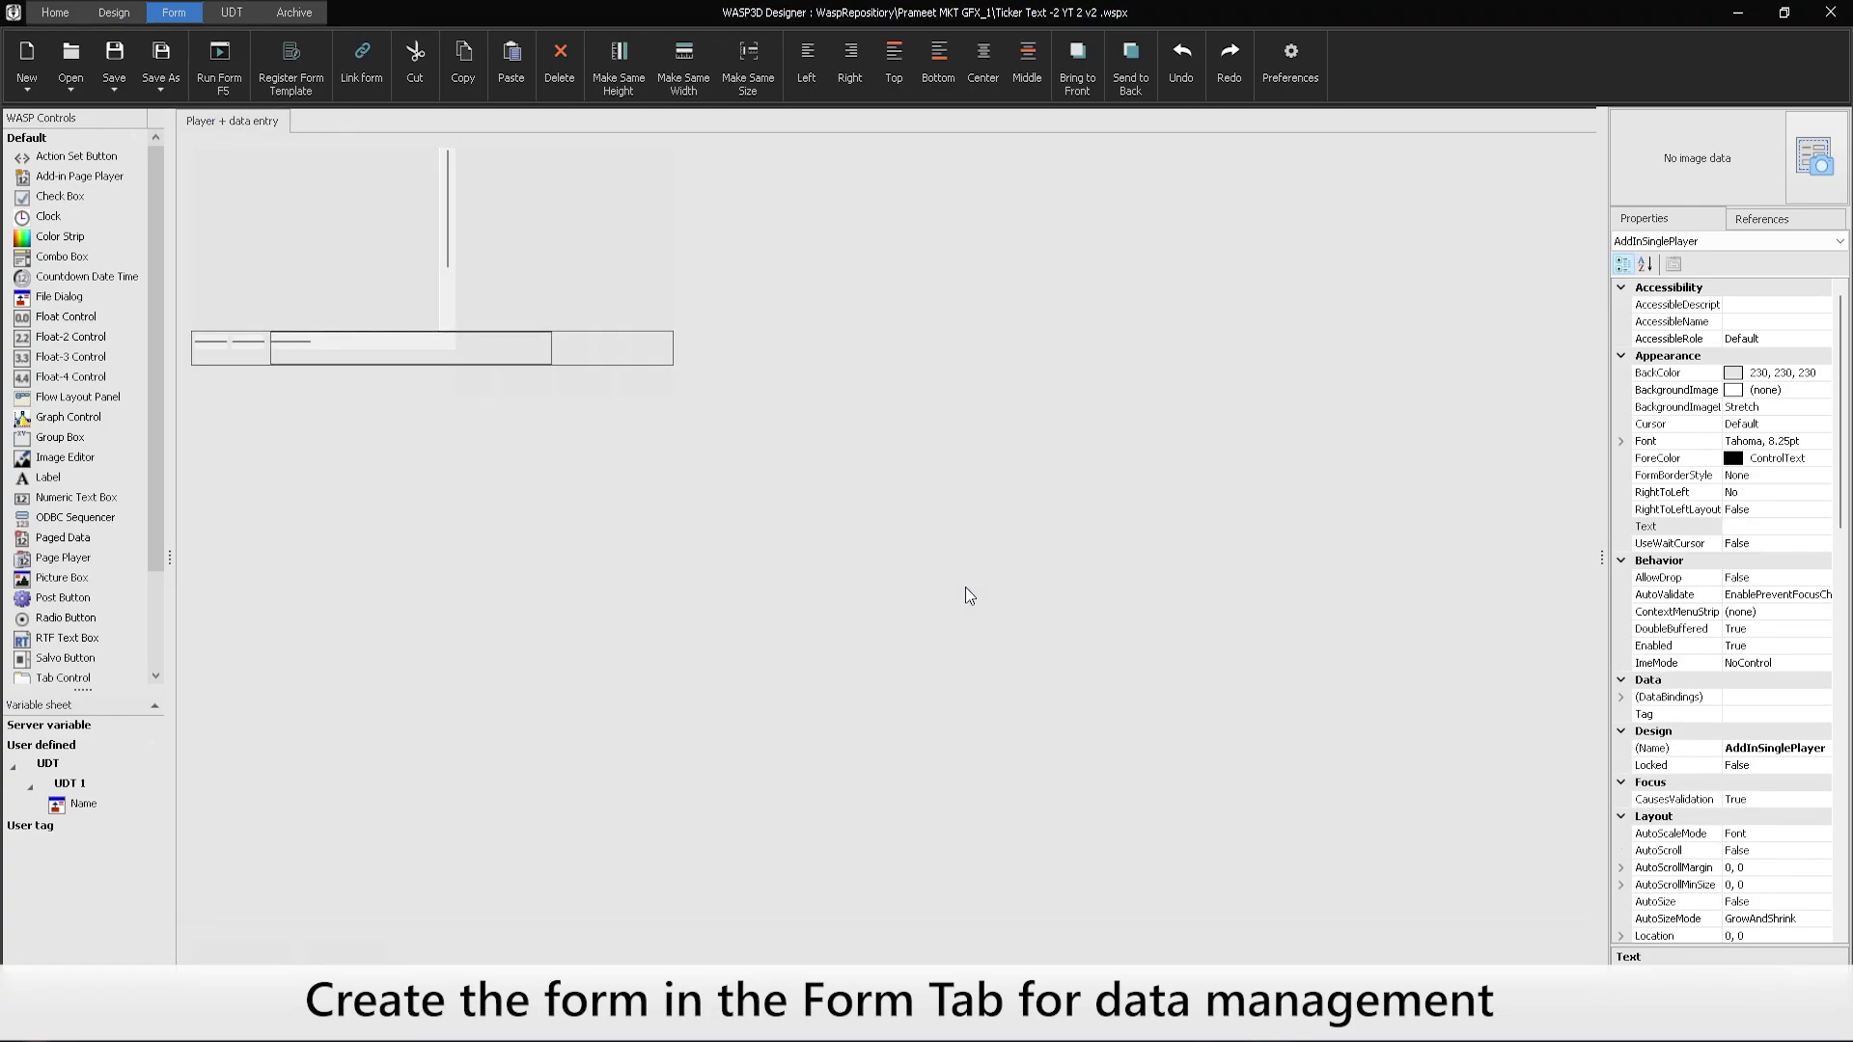
# - Add the Name control of UDT 1 to the form, delete its label and move the Ticker Text editor into the label's place
pyautogui.doubleClick(80, 808)
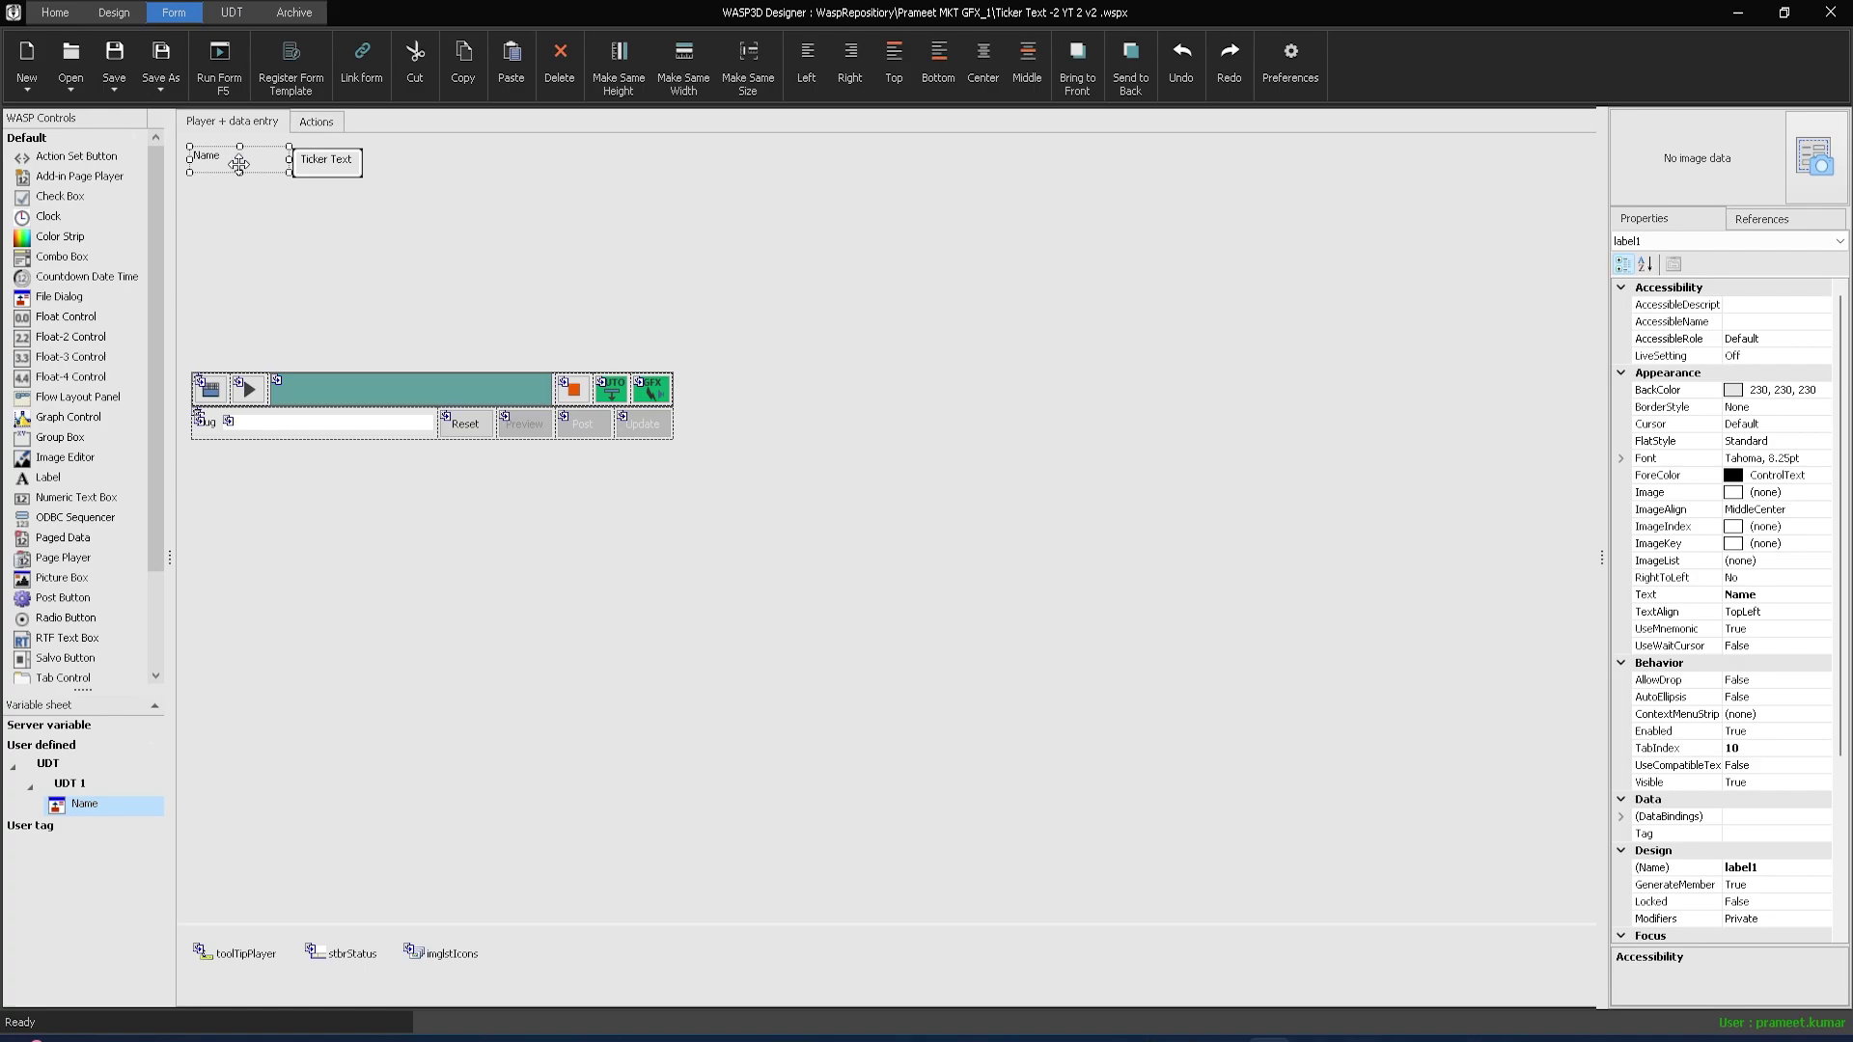
pyautogui.press('Delete')
pyautogui.click(325, 168)
pyautogui.moveTo(325, 168); pyautogui.dragTo(228, 166)
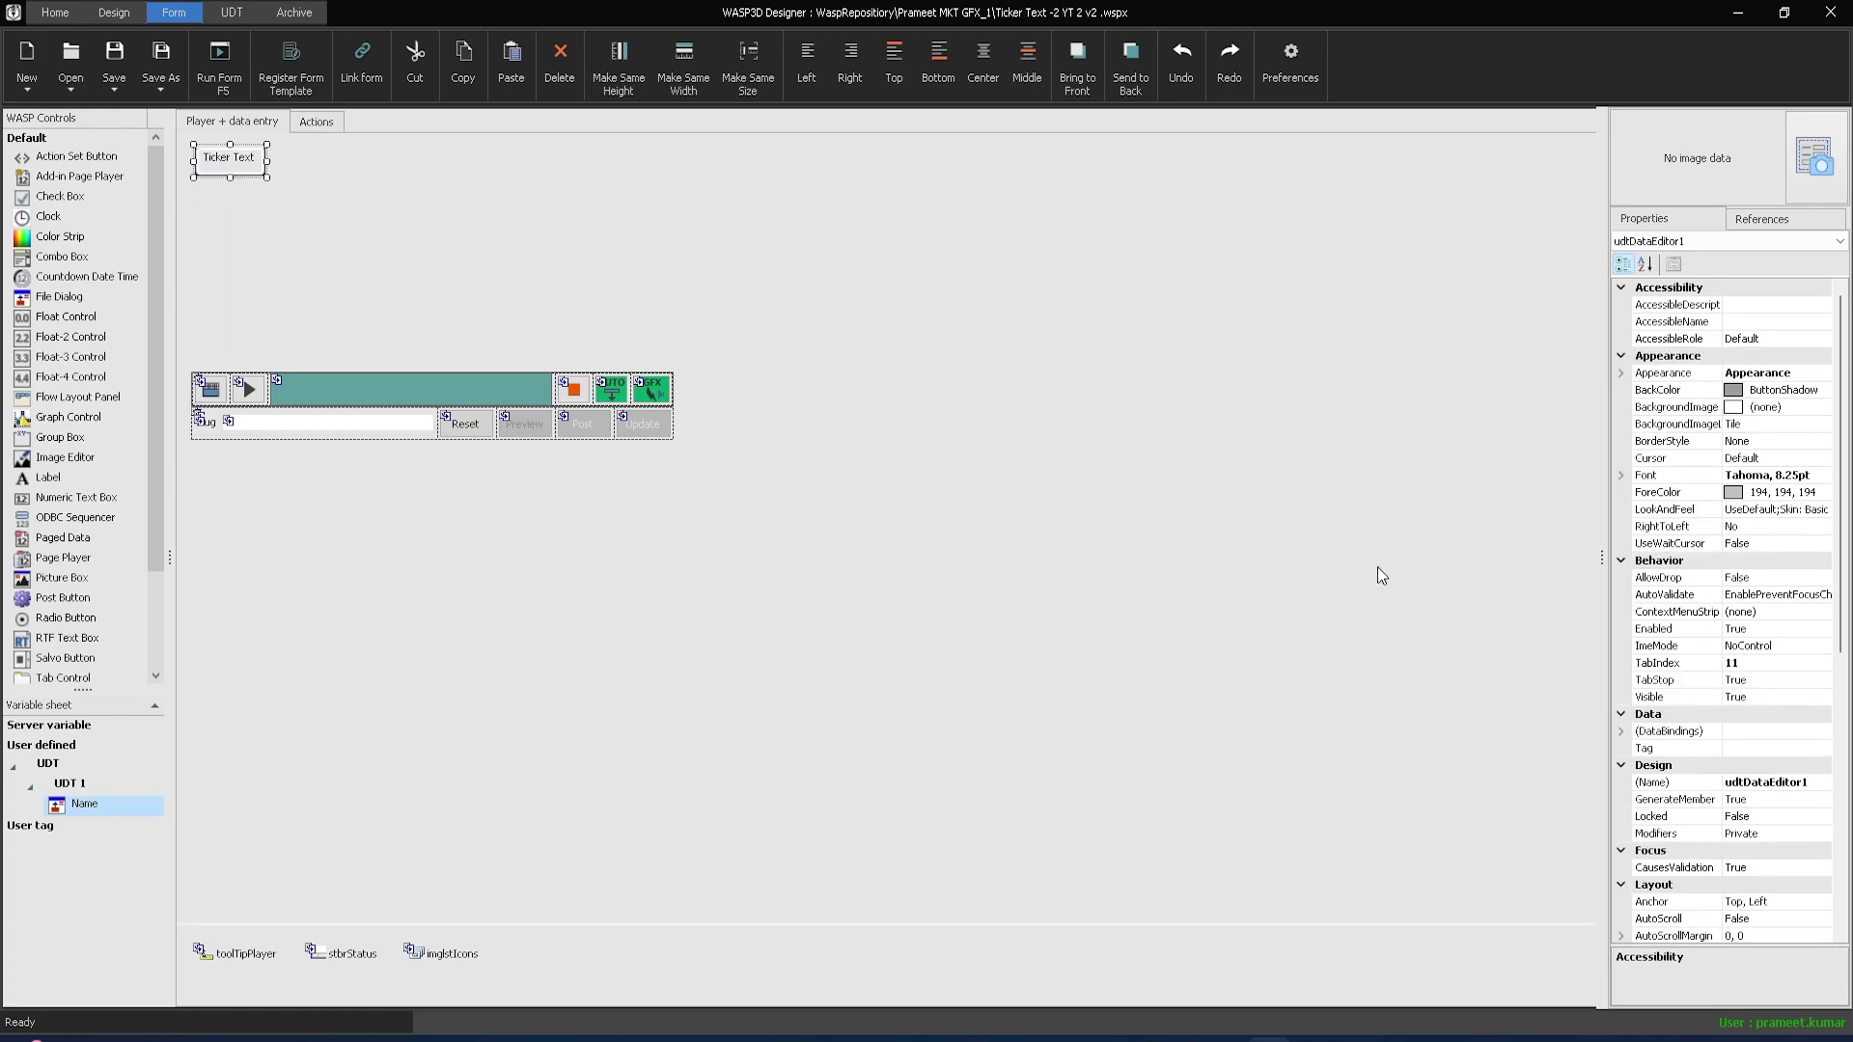
# - Set the UDT editor's Embedded property to True and its Dock property to Fill
pyautogui.scroll(-10, 1661, 683)
pyautogui.click(1809, 681)
pyautogui.click(1822, 681)
pyautogui.click(1744, 697)
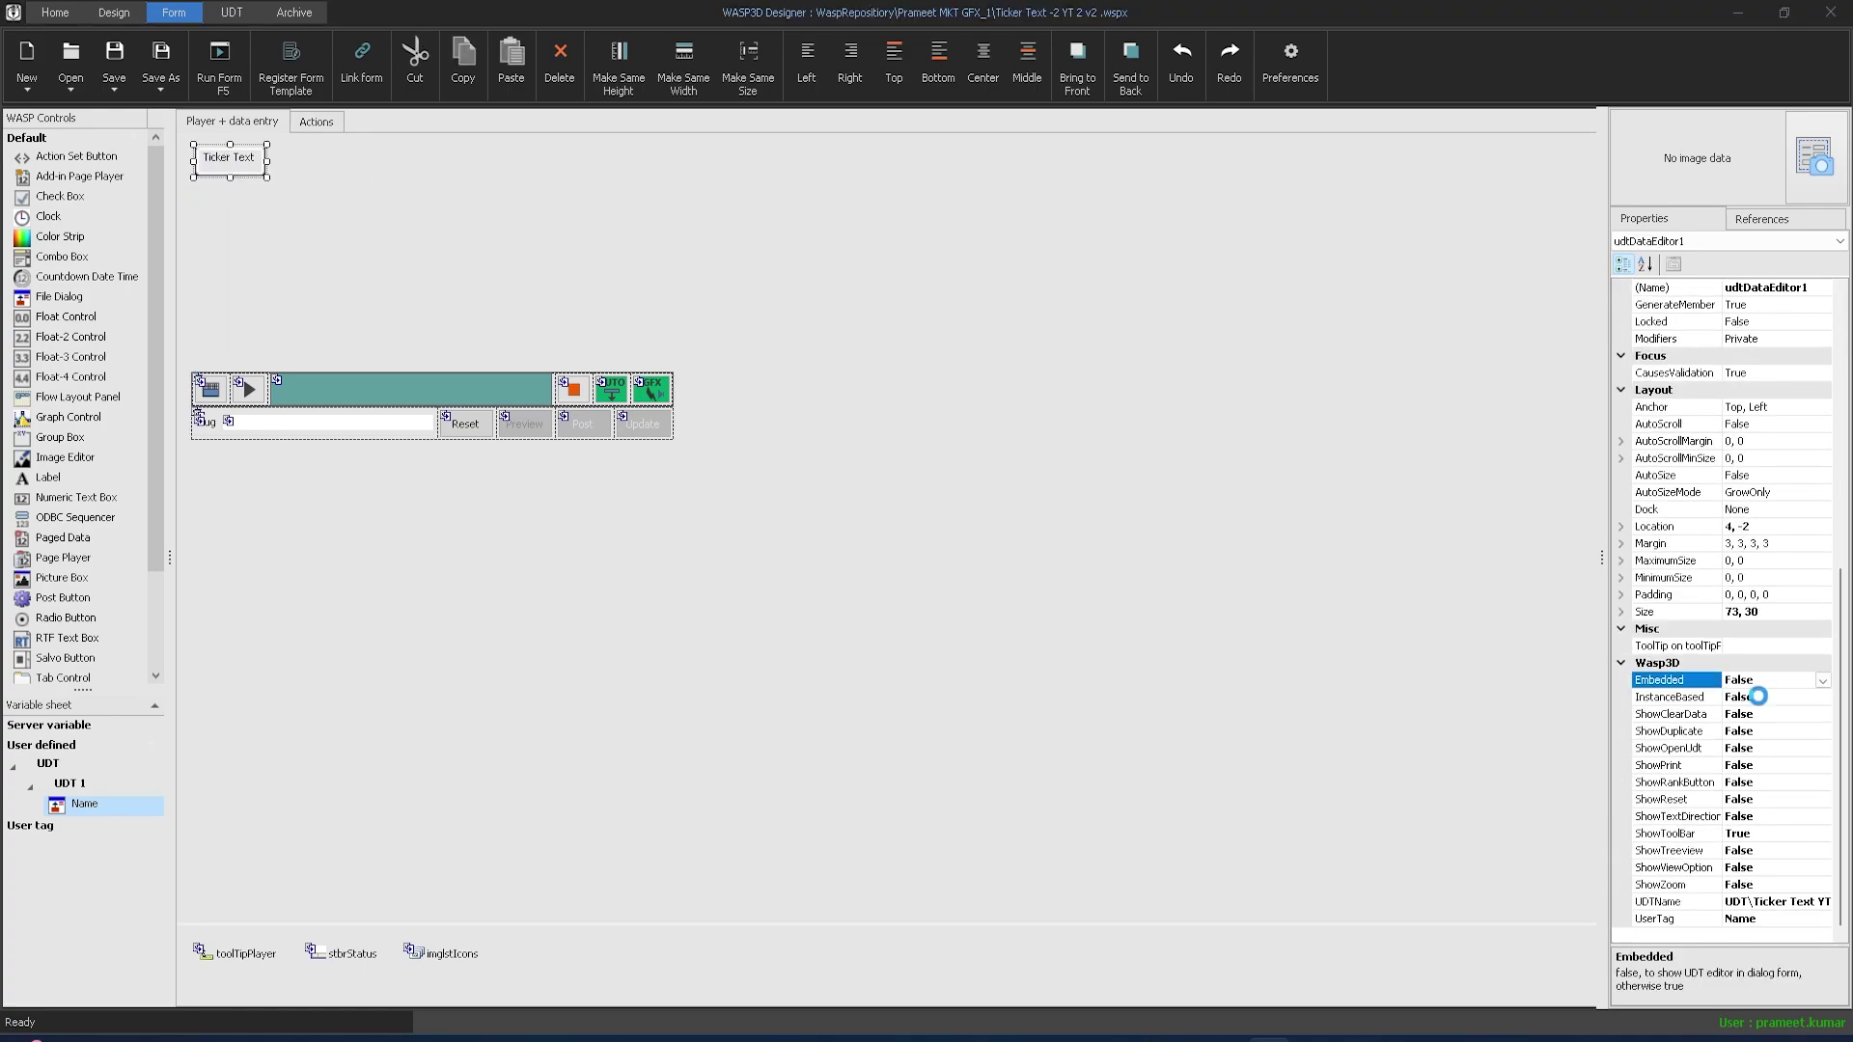
pyautogui.click(1753, 512)
pyautogui.click(1822, 509)
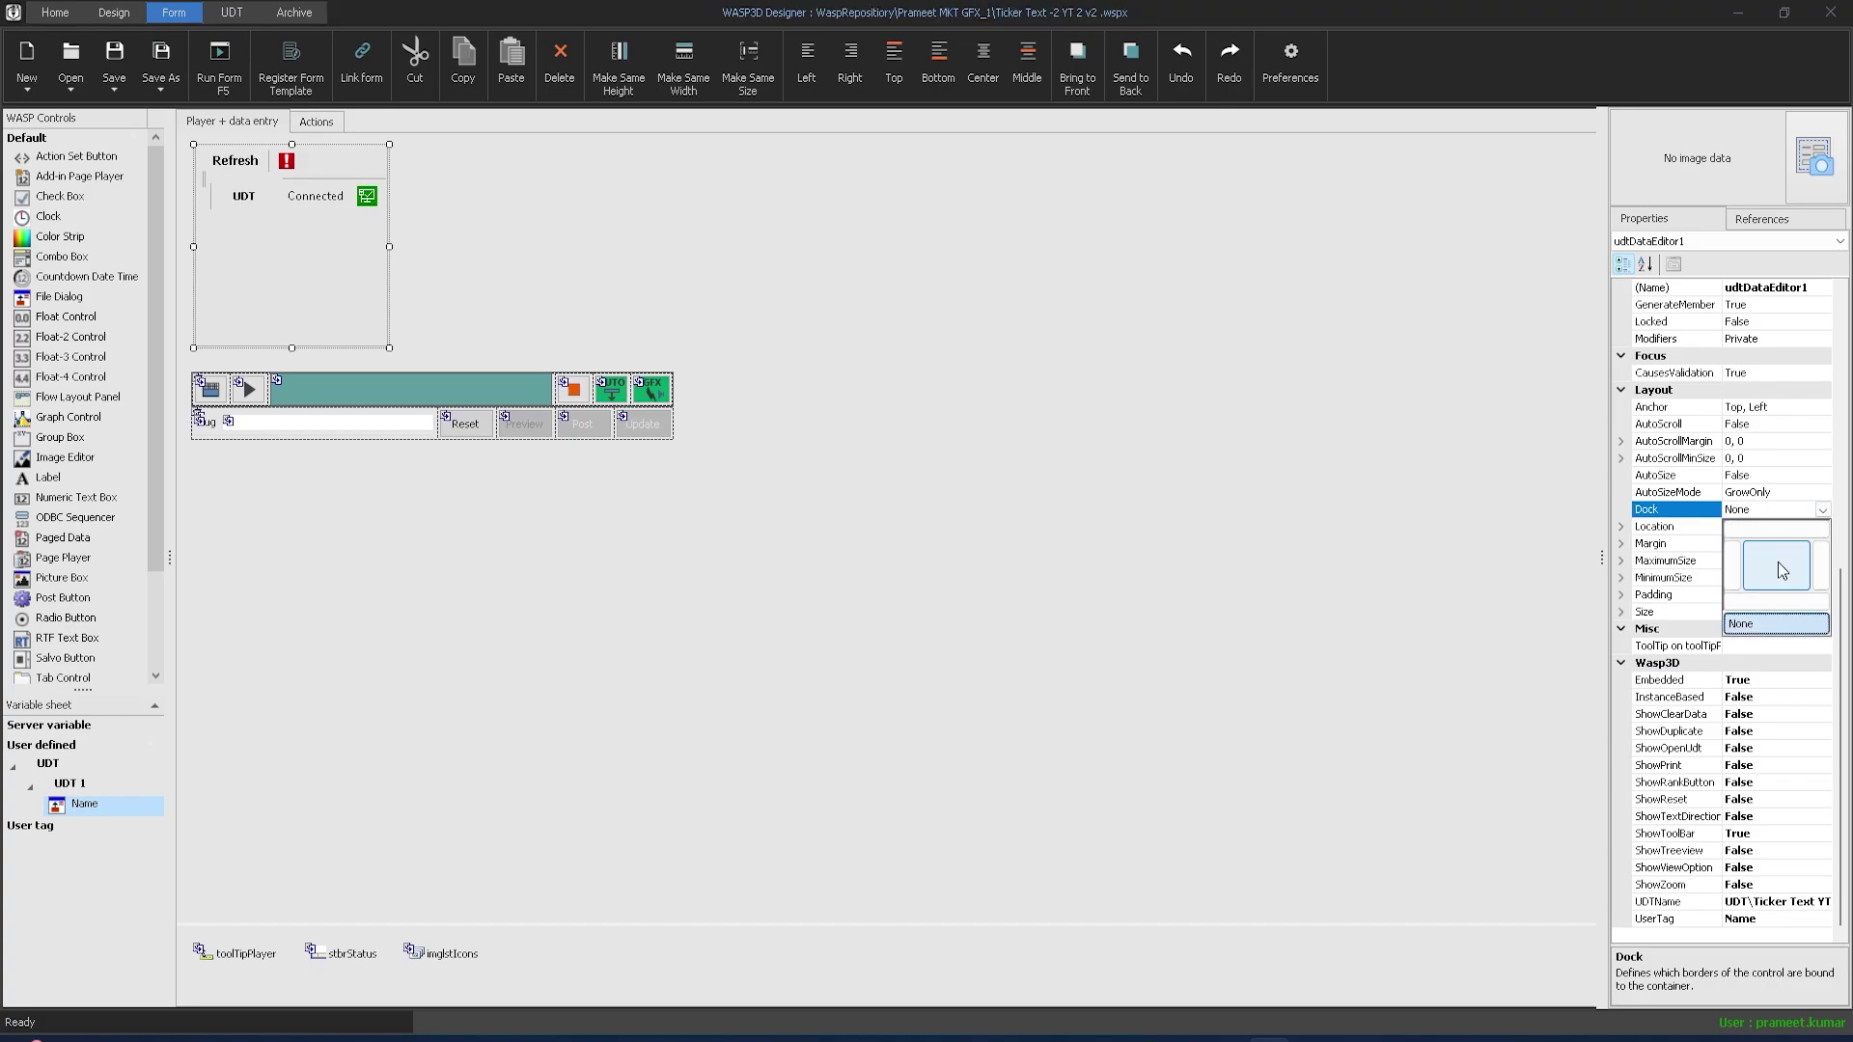
pyautogui.click(1779, 567)
# - Save the form, return to the scene design and save the complete template with both scenegraph and form
pyautogui.click(96, 48)
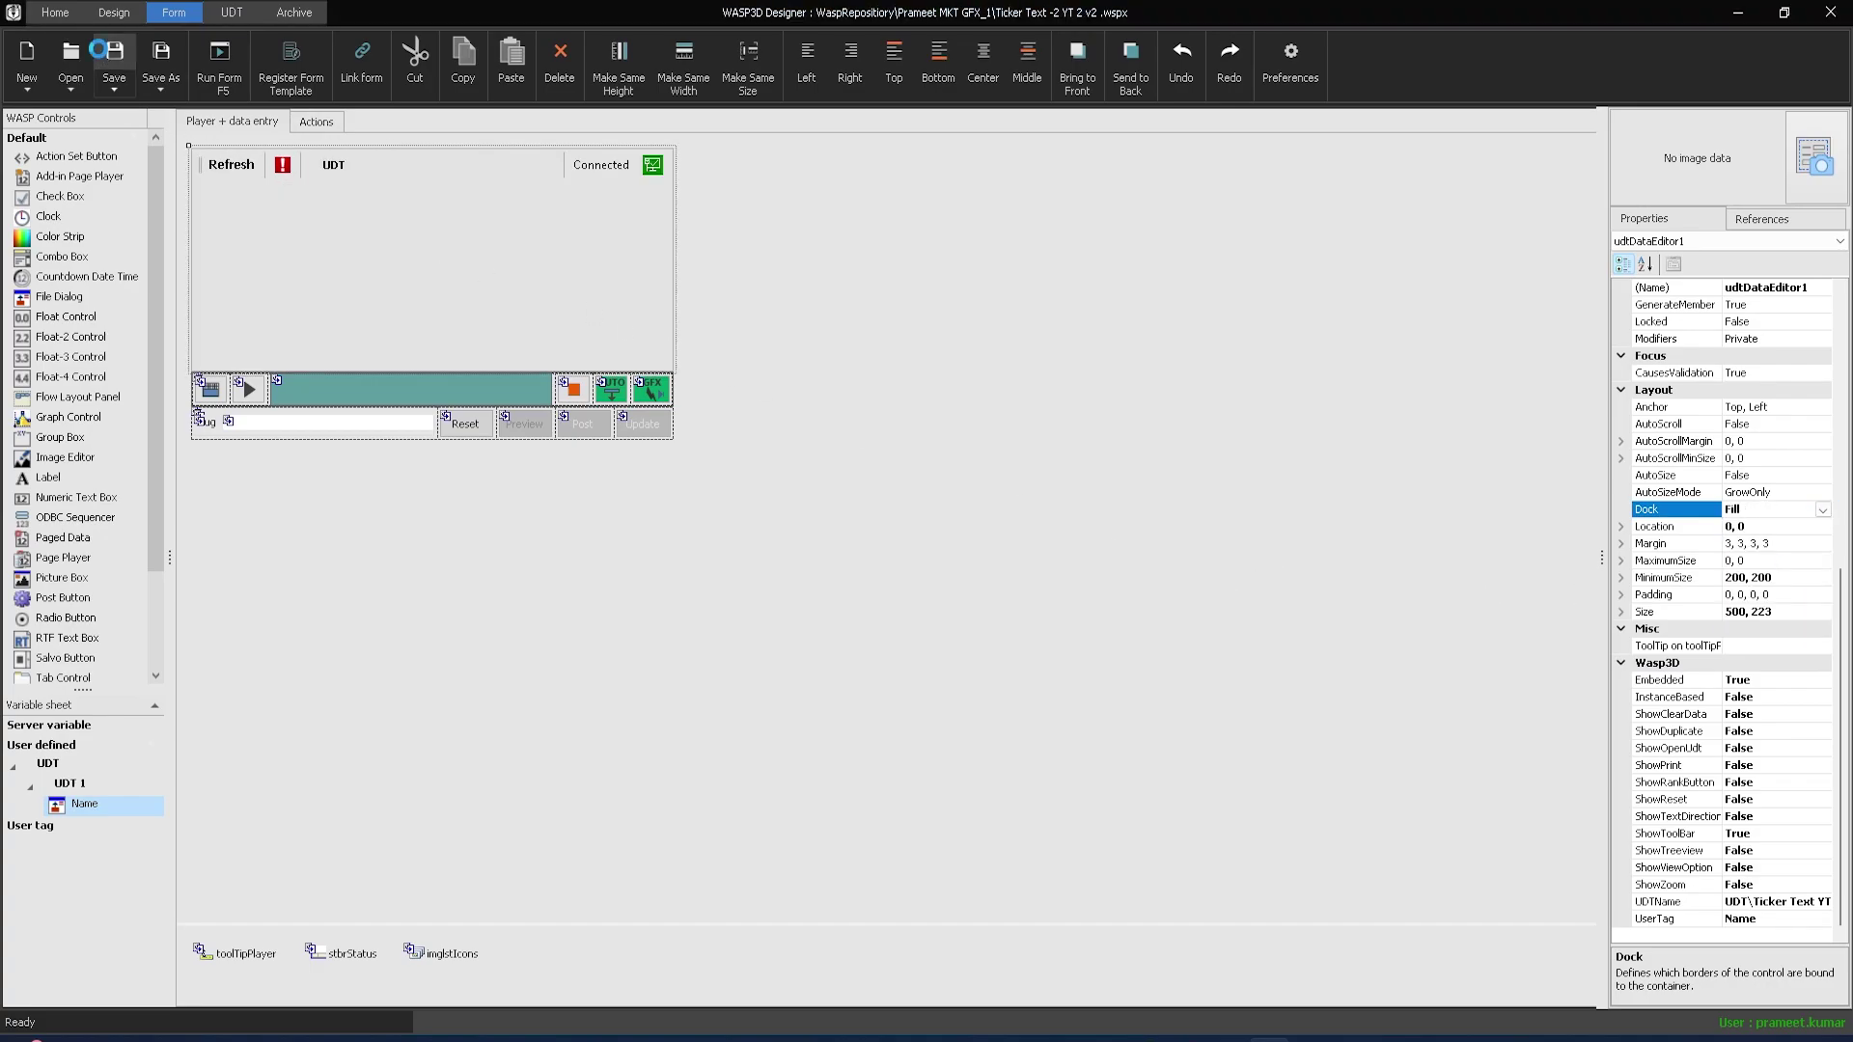
pyautogui.click(121, 14)
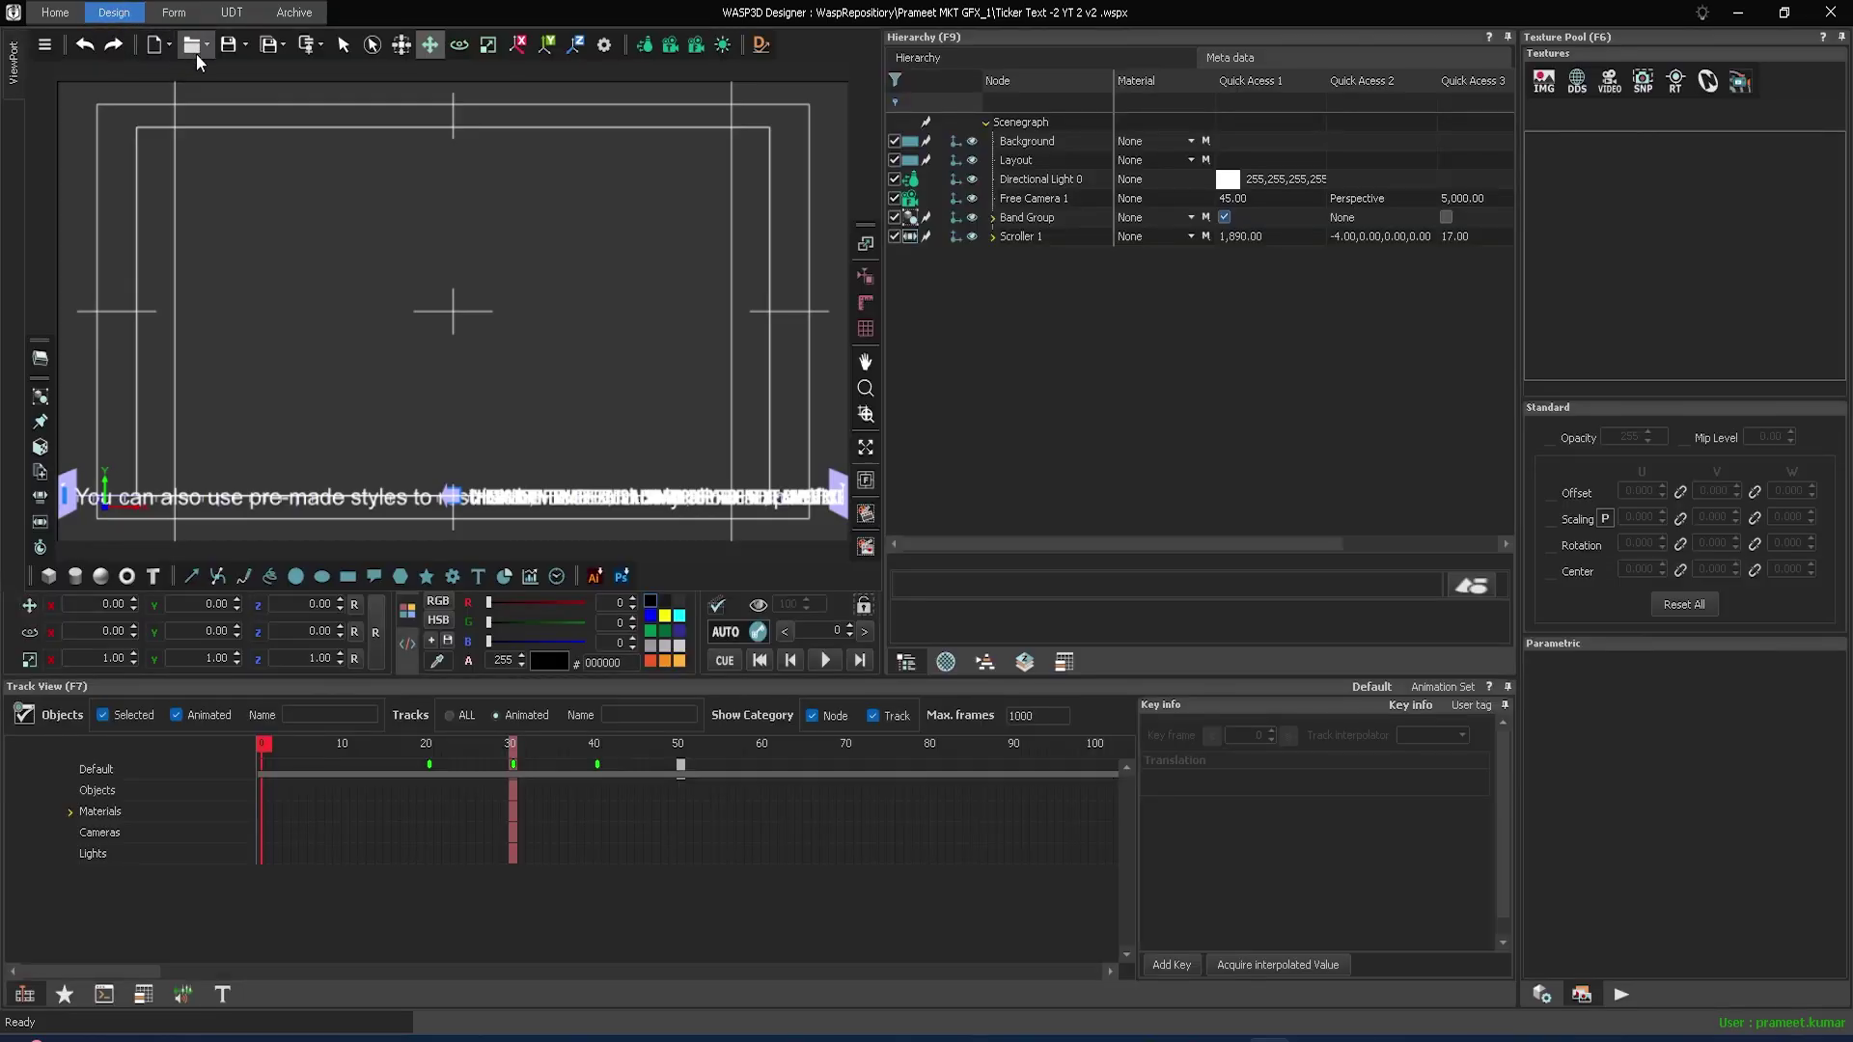
pyautogui.click(244, 49)
pyautogui.moveTo(315, 119)
pyautogui.click(449, 119)
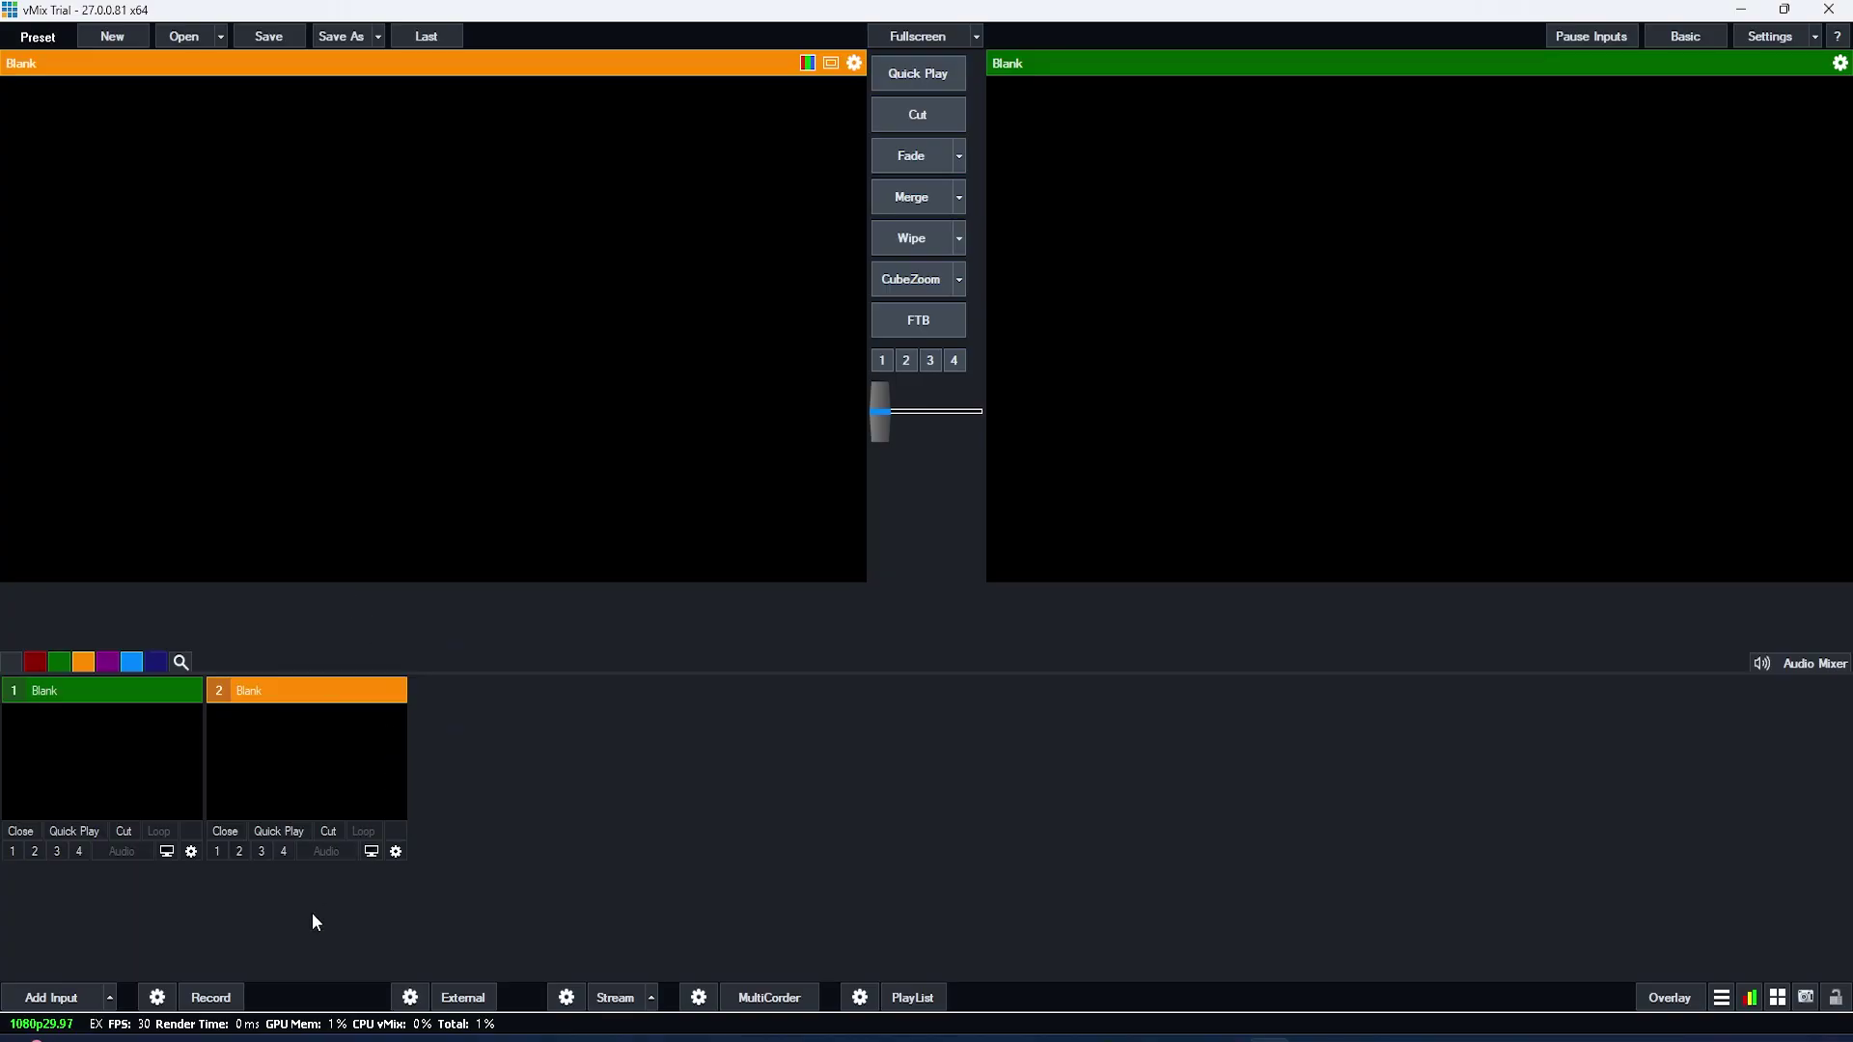
# - In vMix, add the NDI input Wasp3D_NDI_SS1 of the machine MKT847
pyautogui.click(51, 997)
pyautogui.click(496, 326)
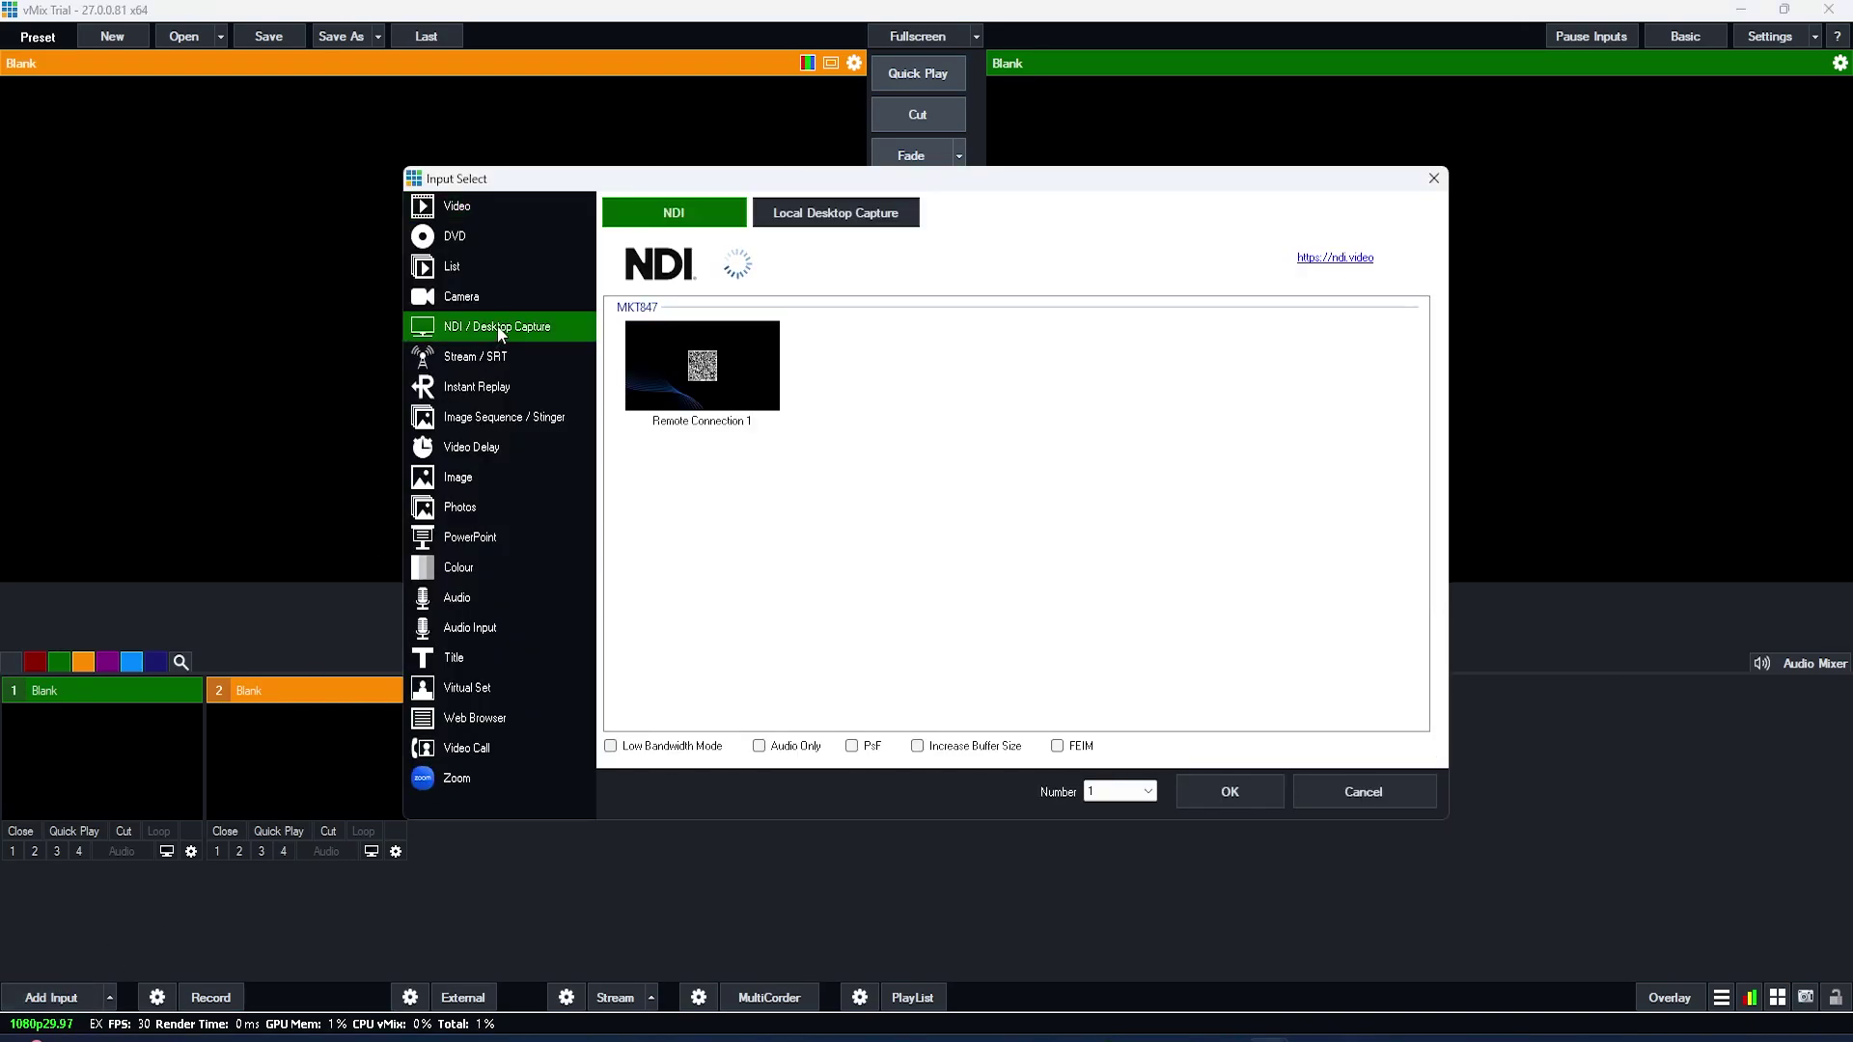
pyautogui.click(897, 421)
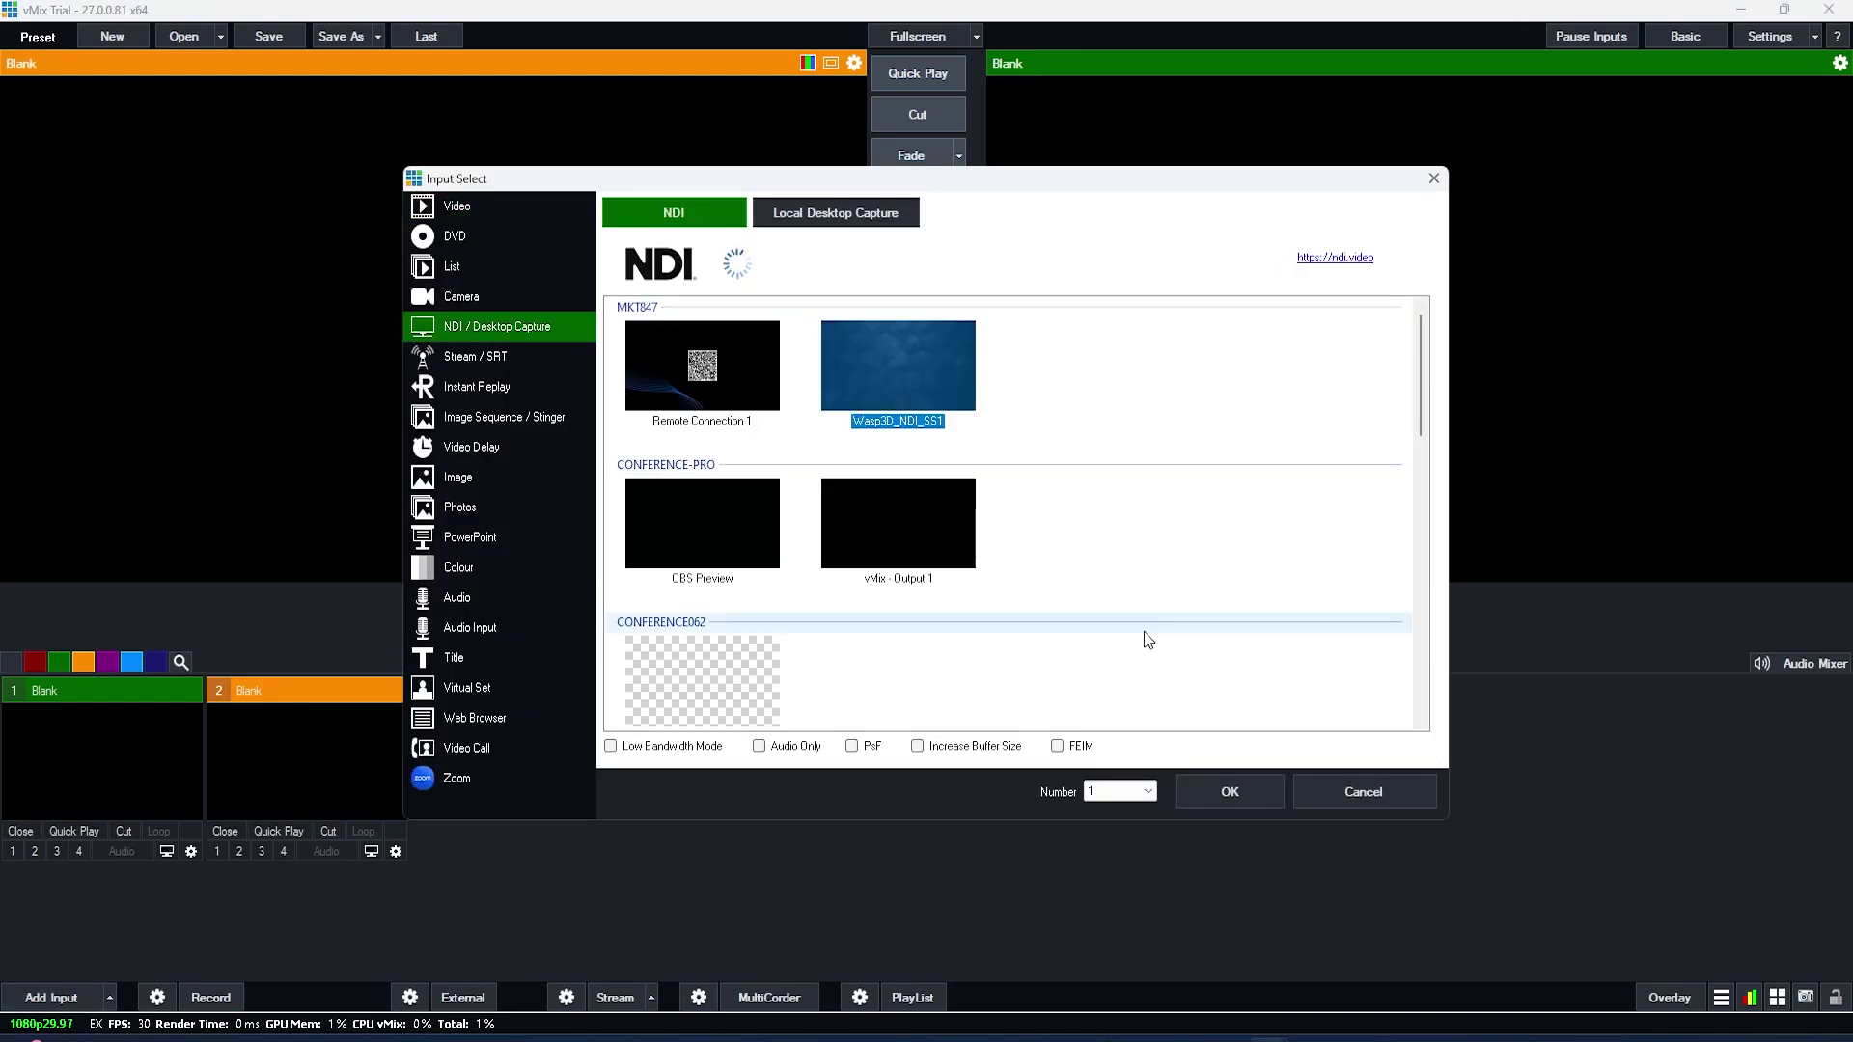
pyautogui.click(1272, 803)
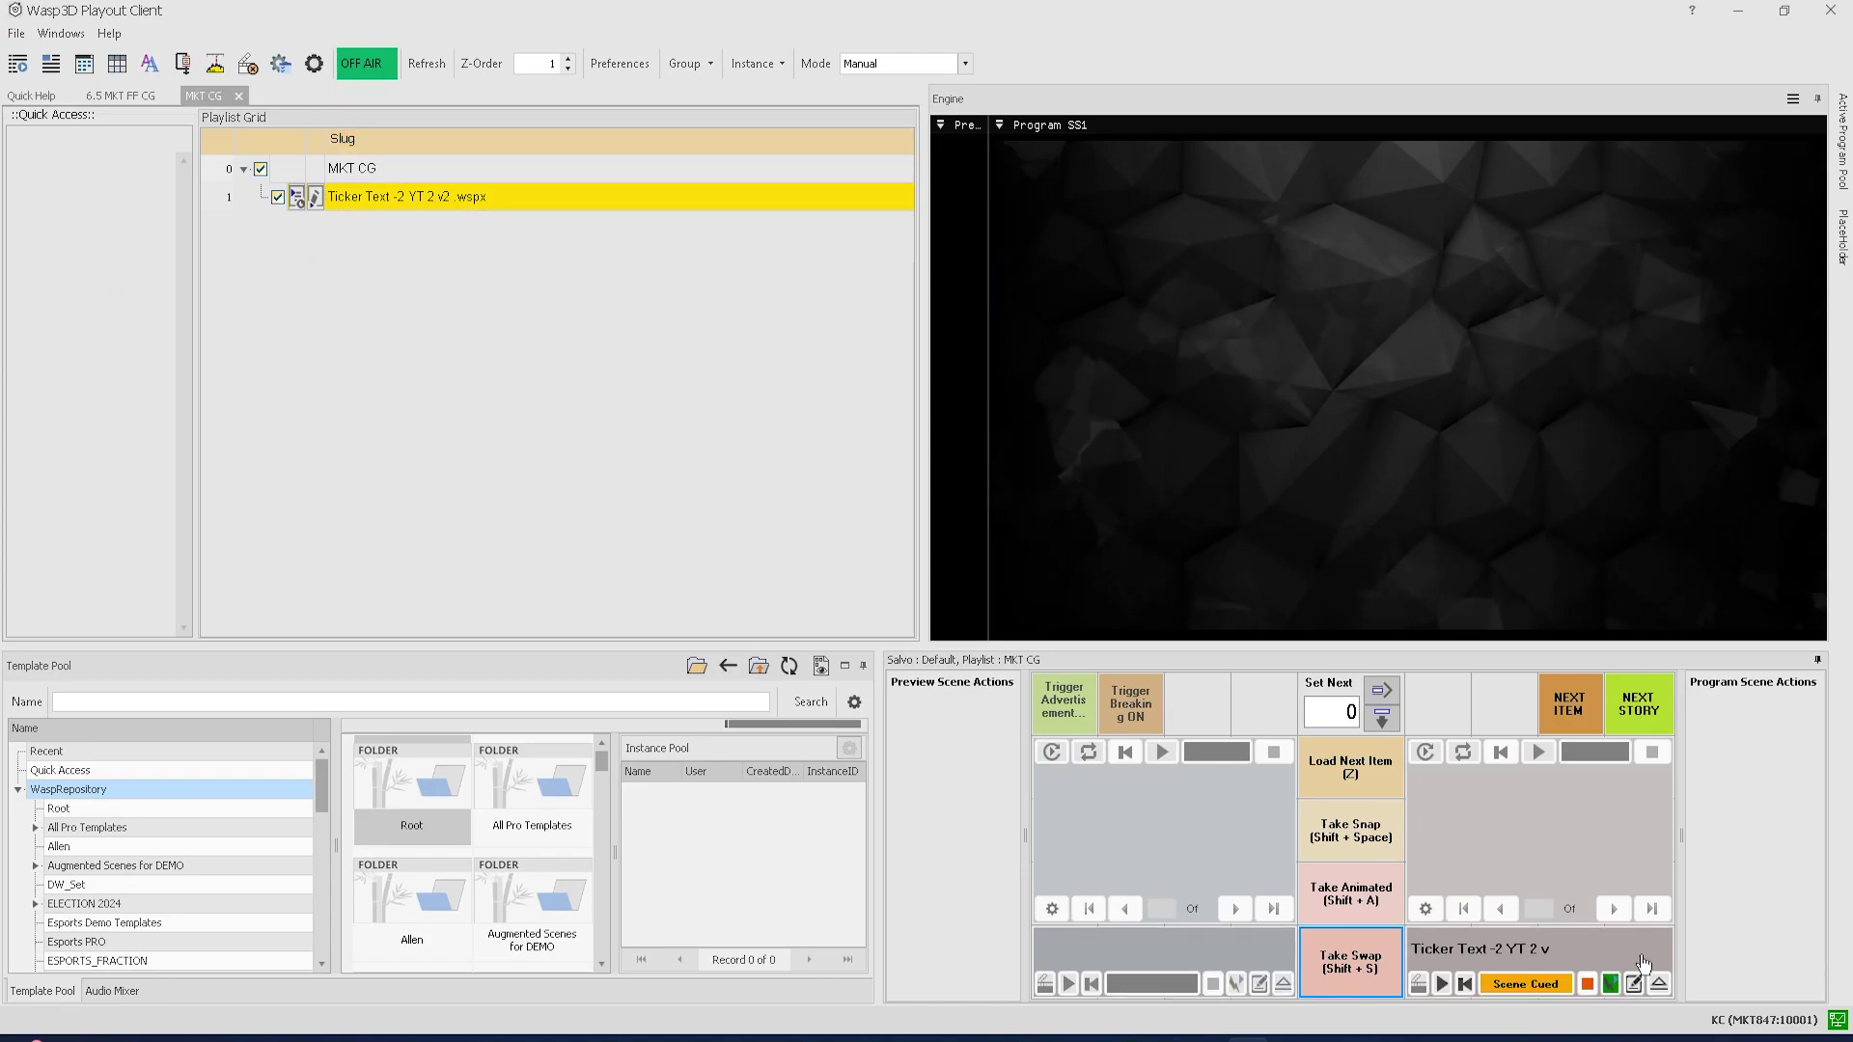
# - In the Wasp3D Playout Client, open the cued Ticker Text scene for editing and play it on the program output
pyautogui.click(1635, 983)
pyautogui.click(1442, 985)
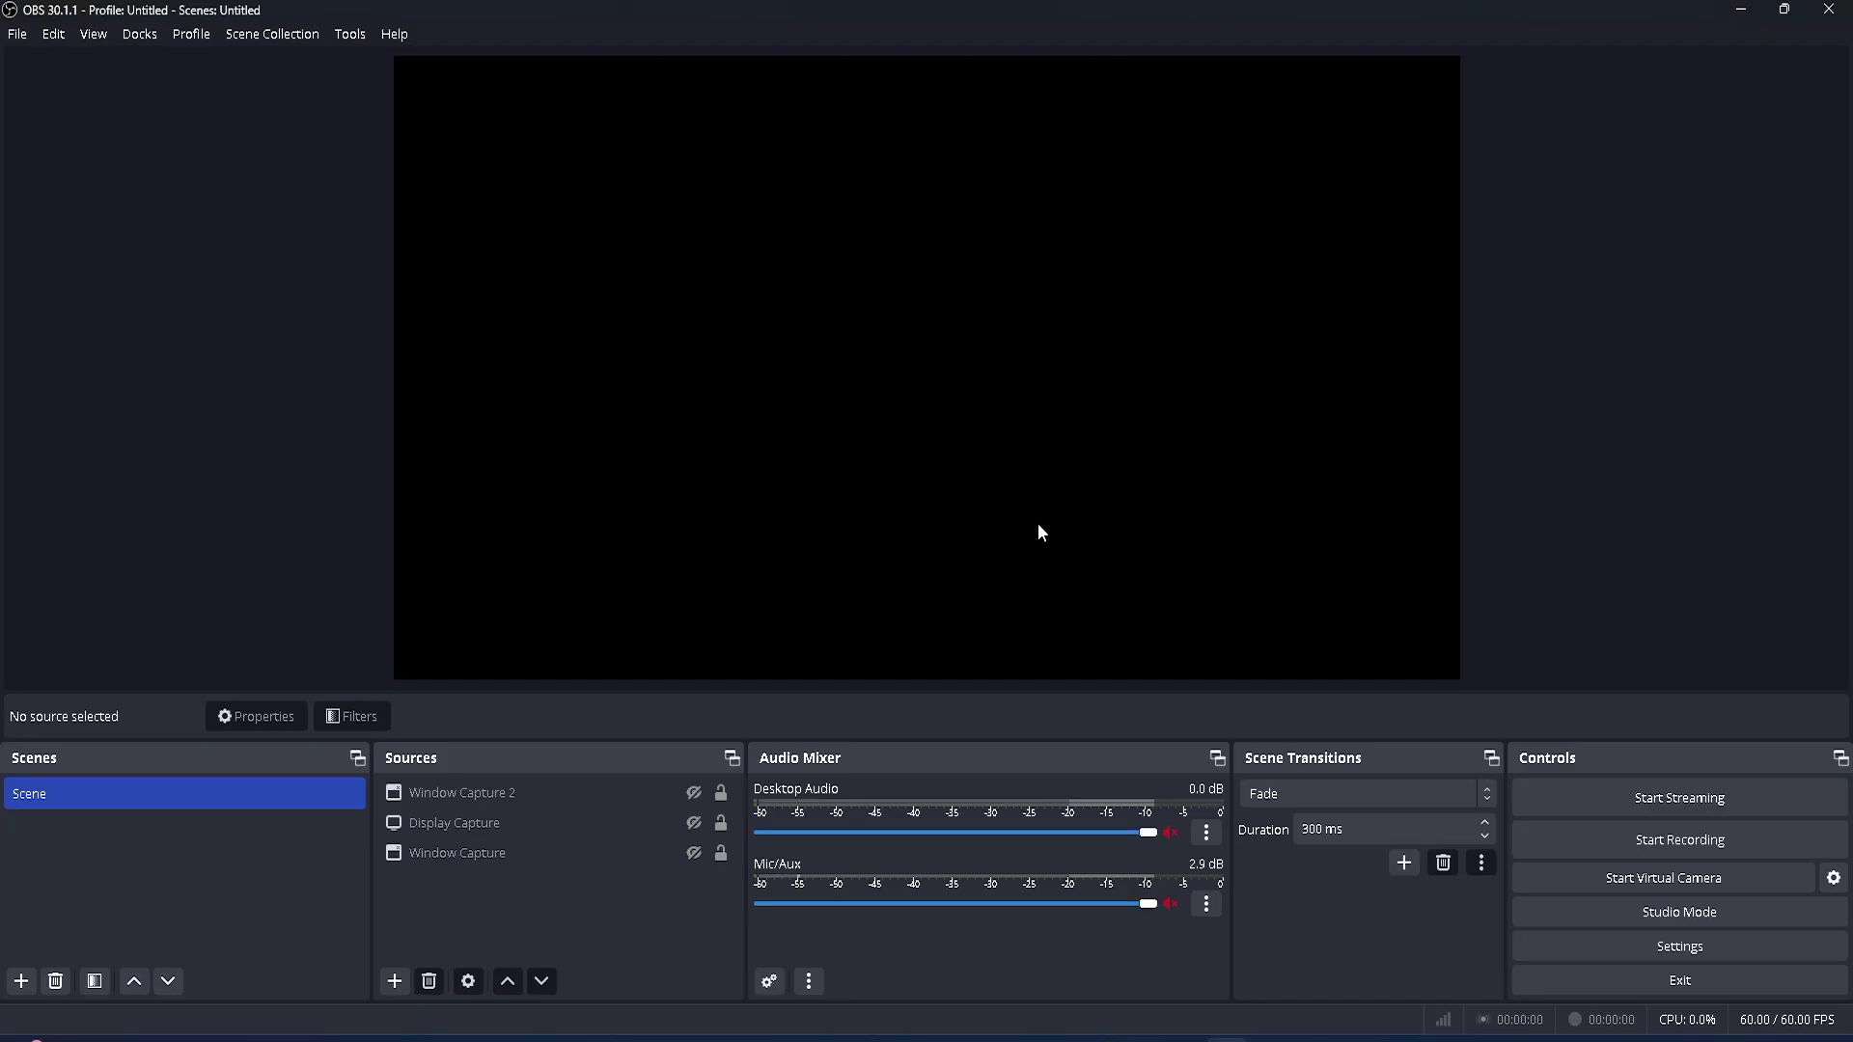
# - In OBS, create a new NDI source with the default name and set its source to MKT847 (Wasp3D_NDI_SS1)
pyautogui.click(395, 981)
pyautogui.click(496, 729)
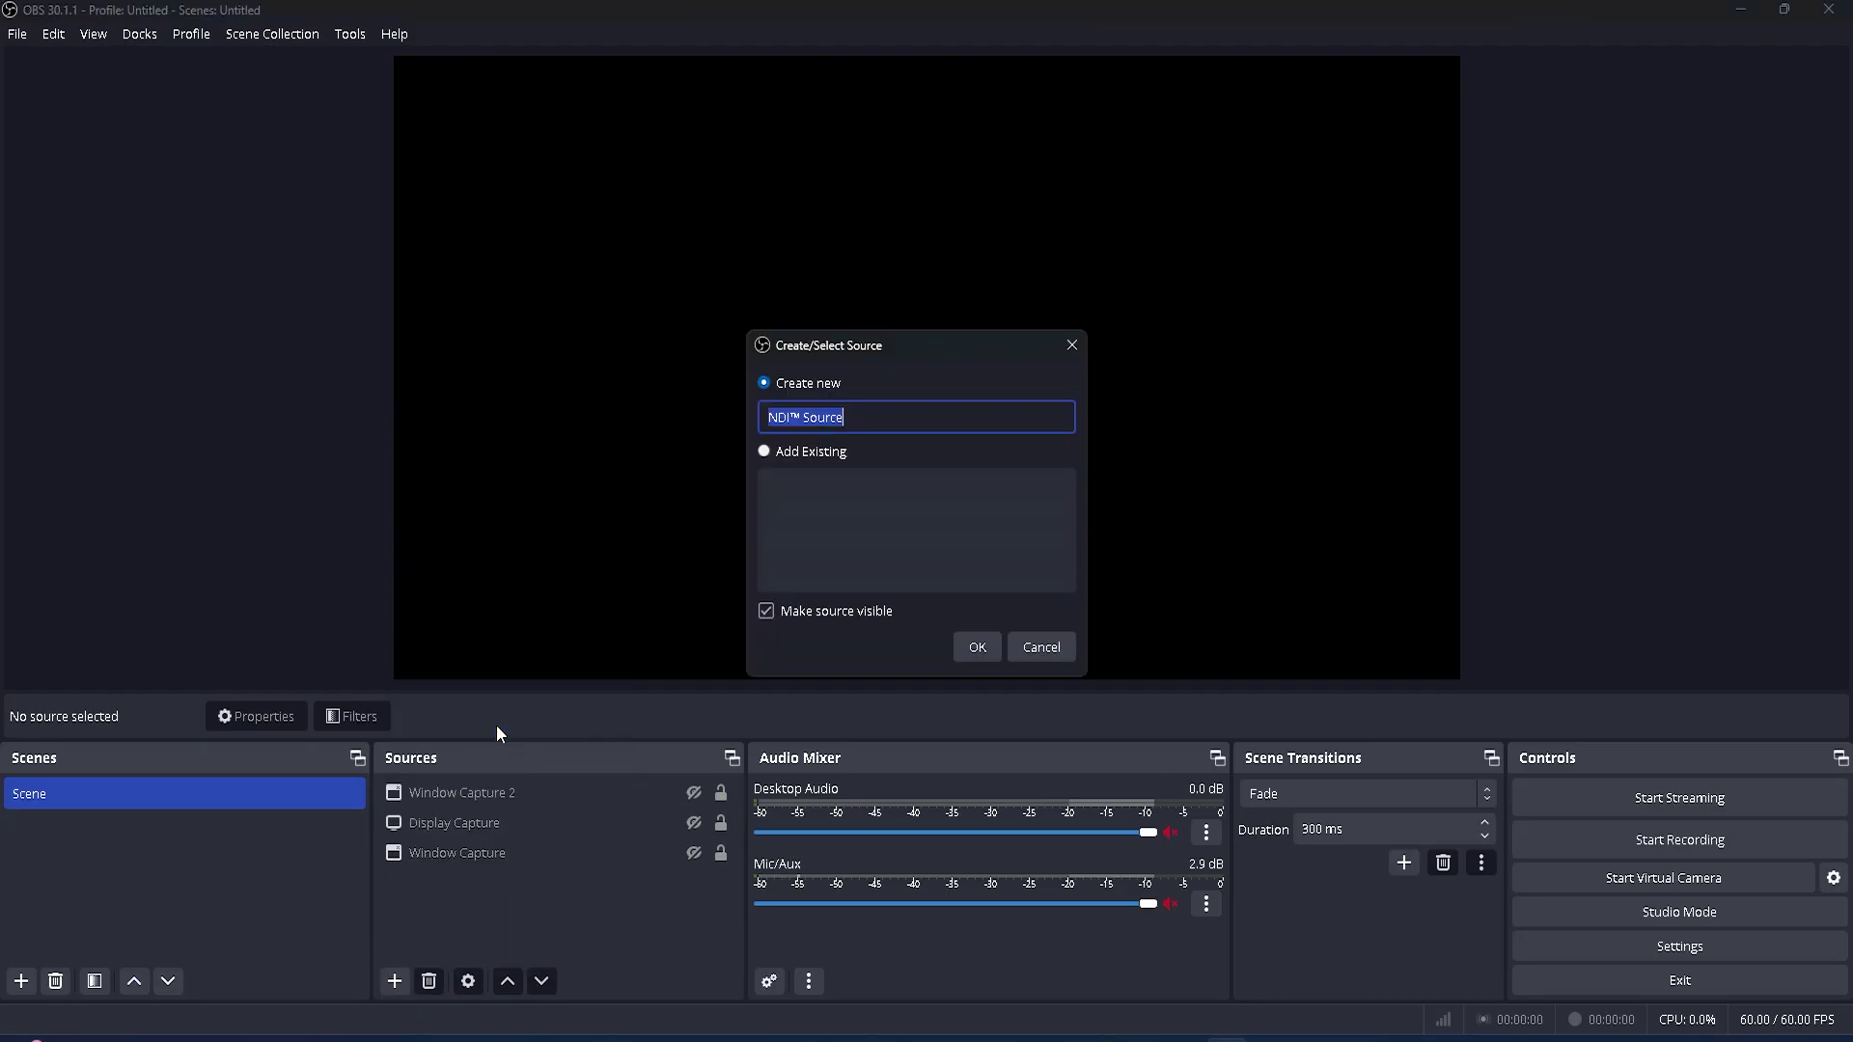
pyautogui.click(994, 644)
pyautogui.click(1219, 528)
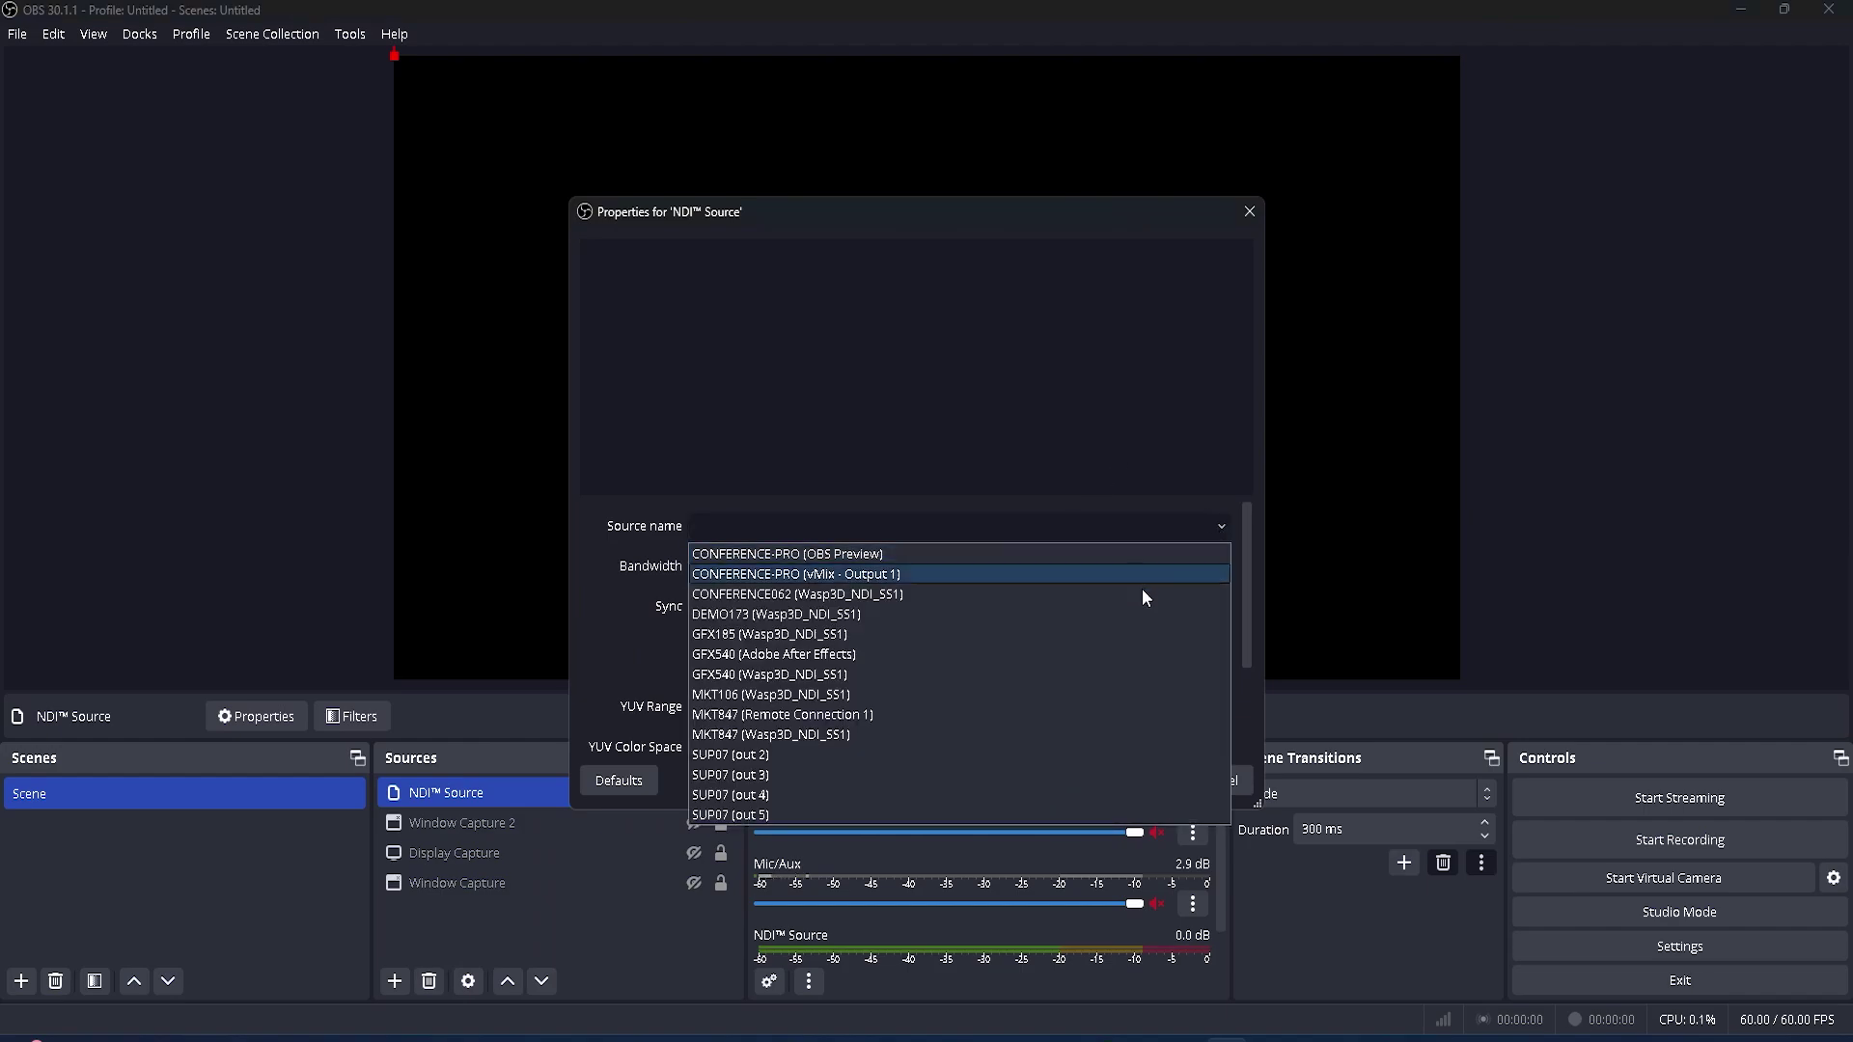
pyautogui.click(869, 734)
pyautogui.click(1179, 783)
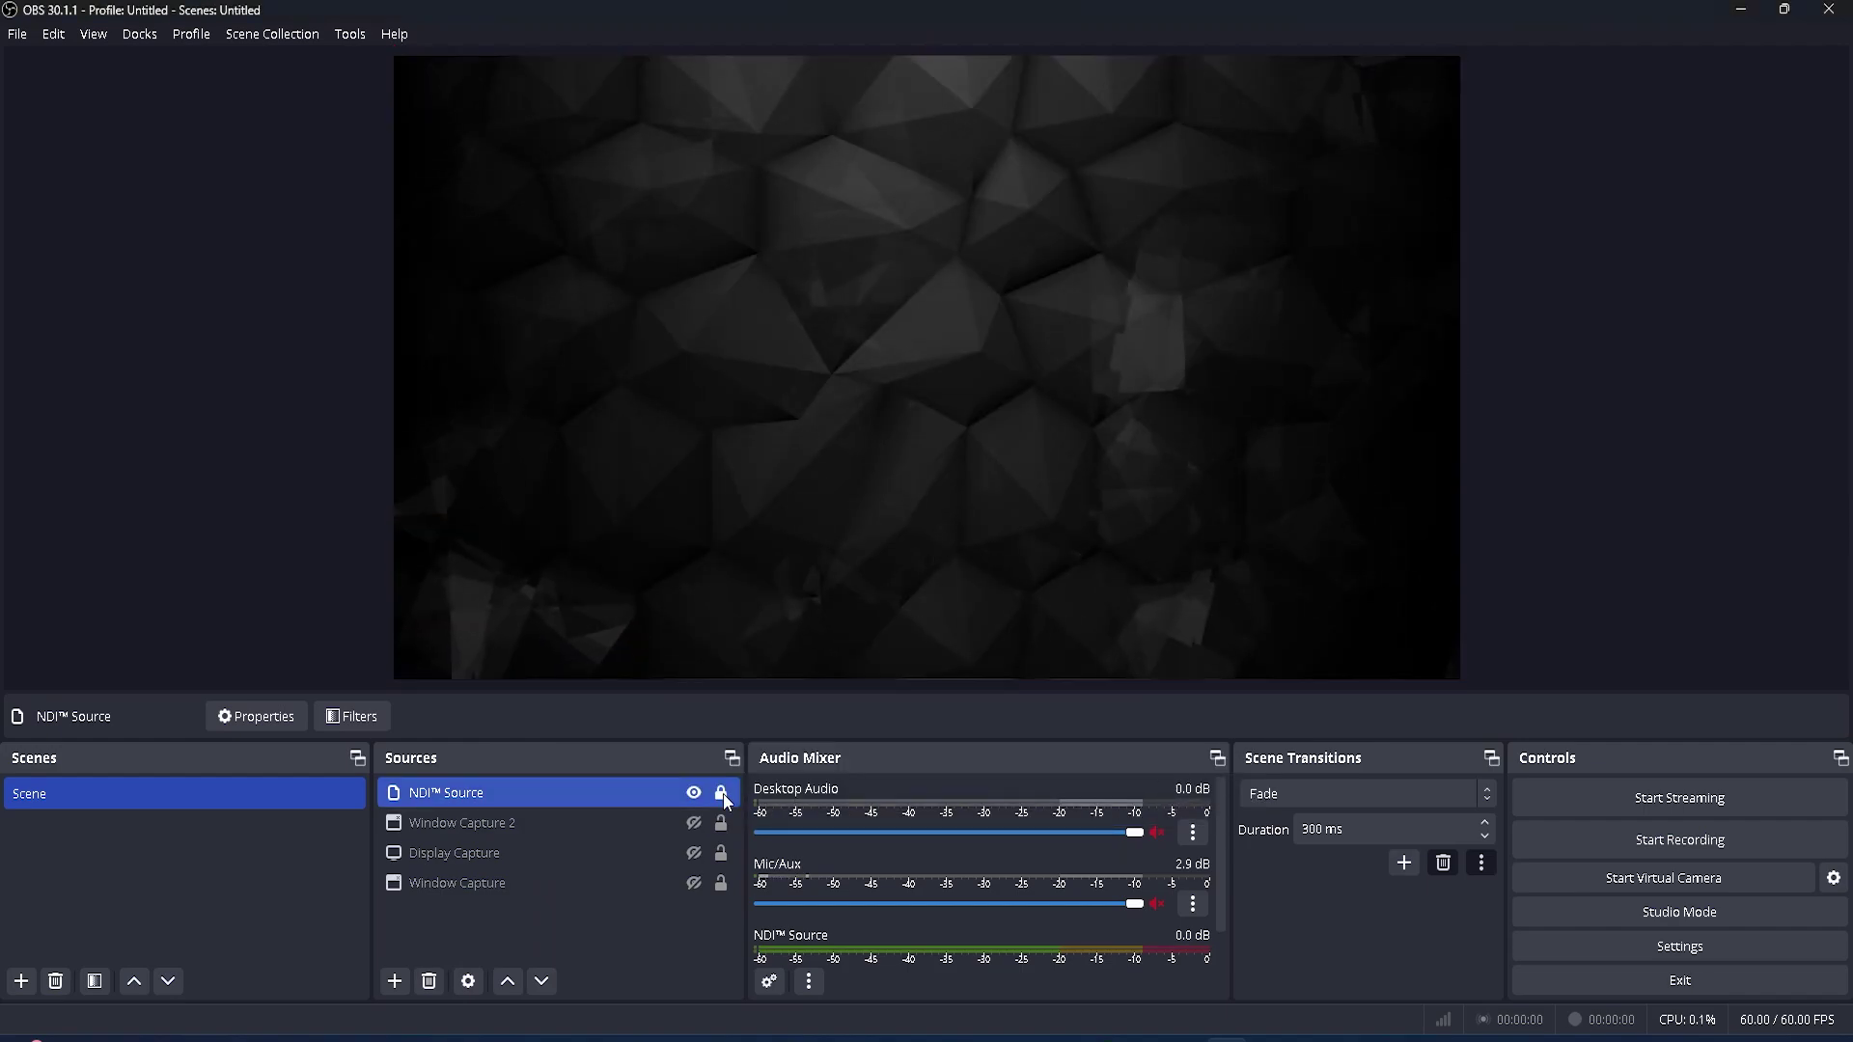